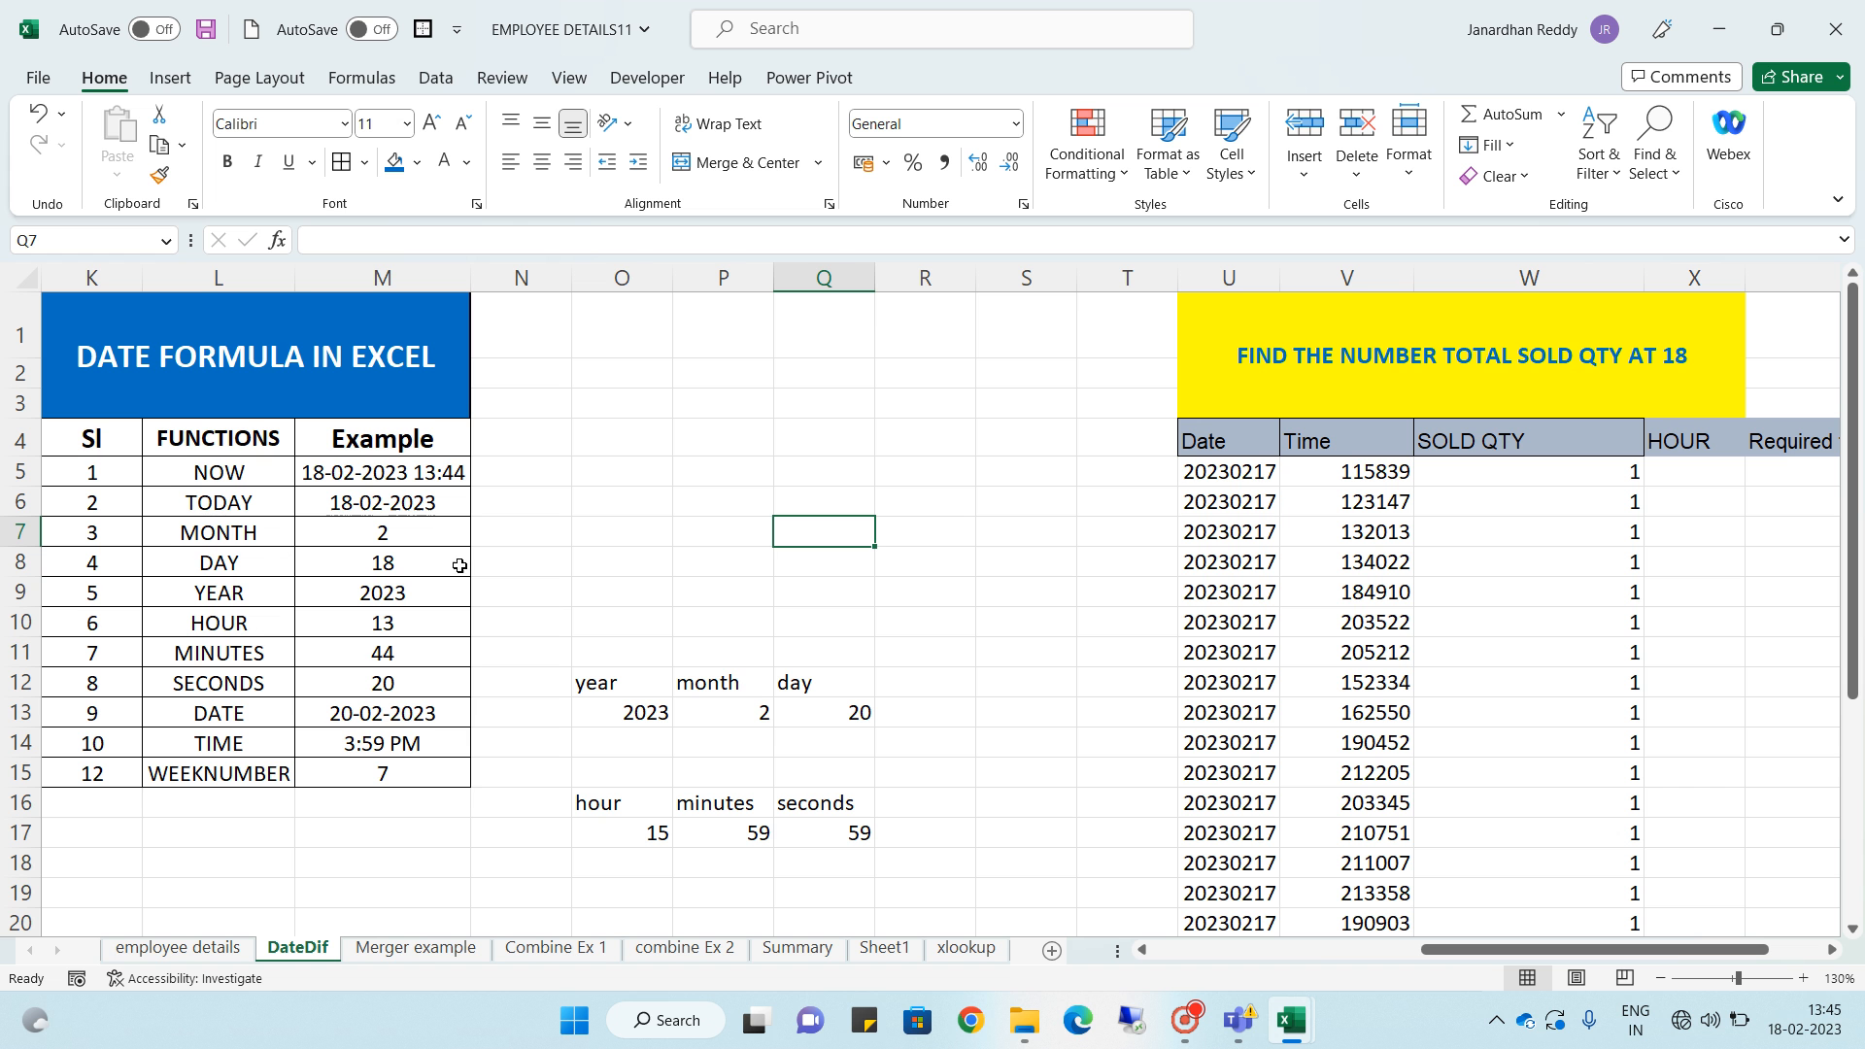
- Review the existing date function formulas in the Example column of the table
click(436, 470)
key(Down)
key(Down)
key(Down)
key(Down)
key(Down)
key(Down)
key(Down)
key(Down)
key(Down)
key(Down)
key(Down)
key(Down)
key(Down)
key(Down)
key(Down)
key(Down)
key(Down)
key(Down)
key(Down)
key(Down)
key(Down)
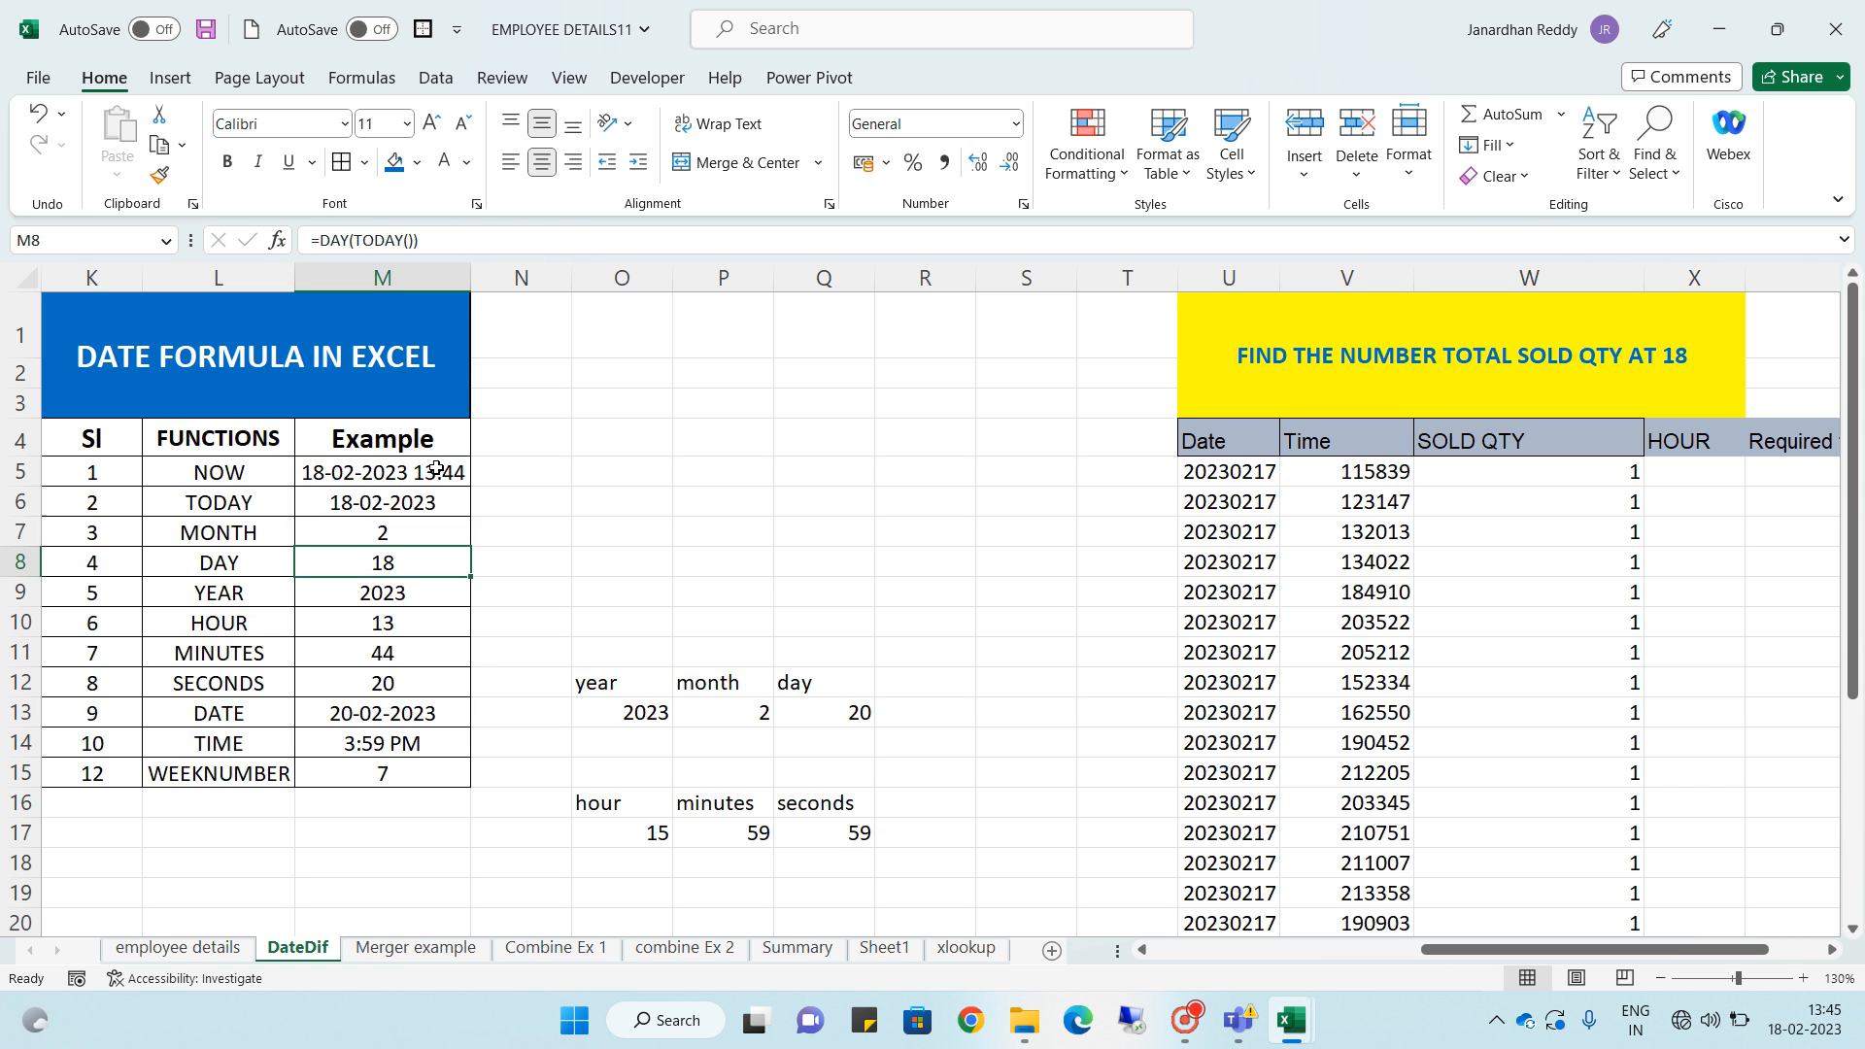
key(Up)
key(Up)
key(Up)
key(Up)
key(Up)
key(Up)
key(Up)
key(Up)
key(Up)
key(Up)
key(Up)
key(Up)
key(Up)
key(Up)
key(Up)
key(Up)
key(Up)
key(Up)
key(Up)
key(Up)
key(Down)
key(Down)
key(Right)
key(Right)
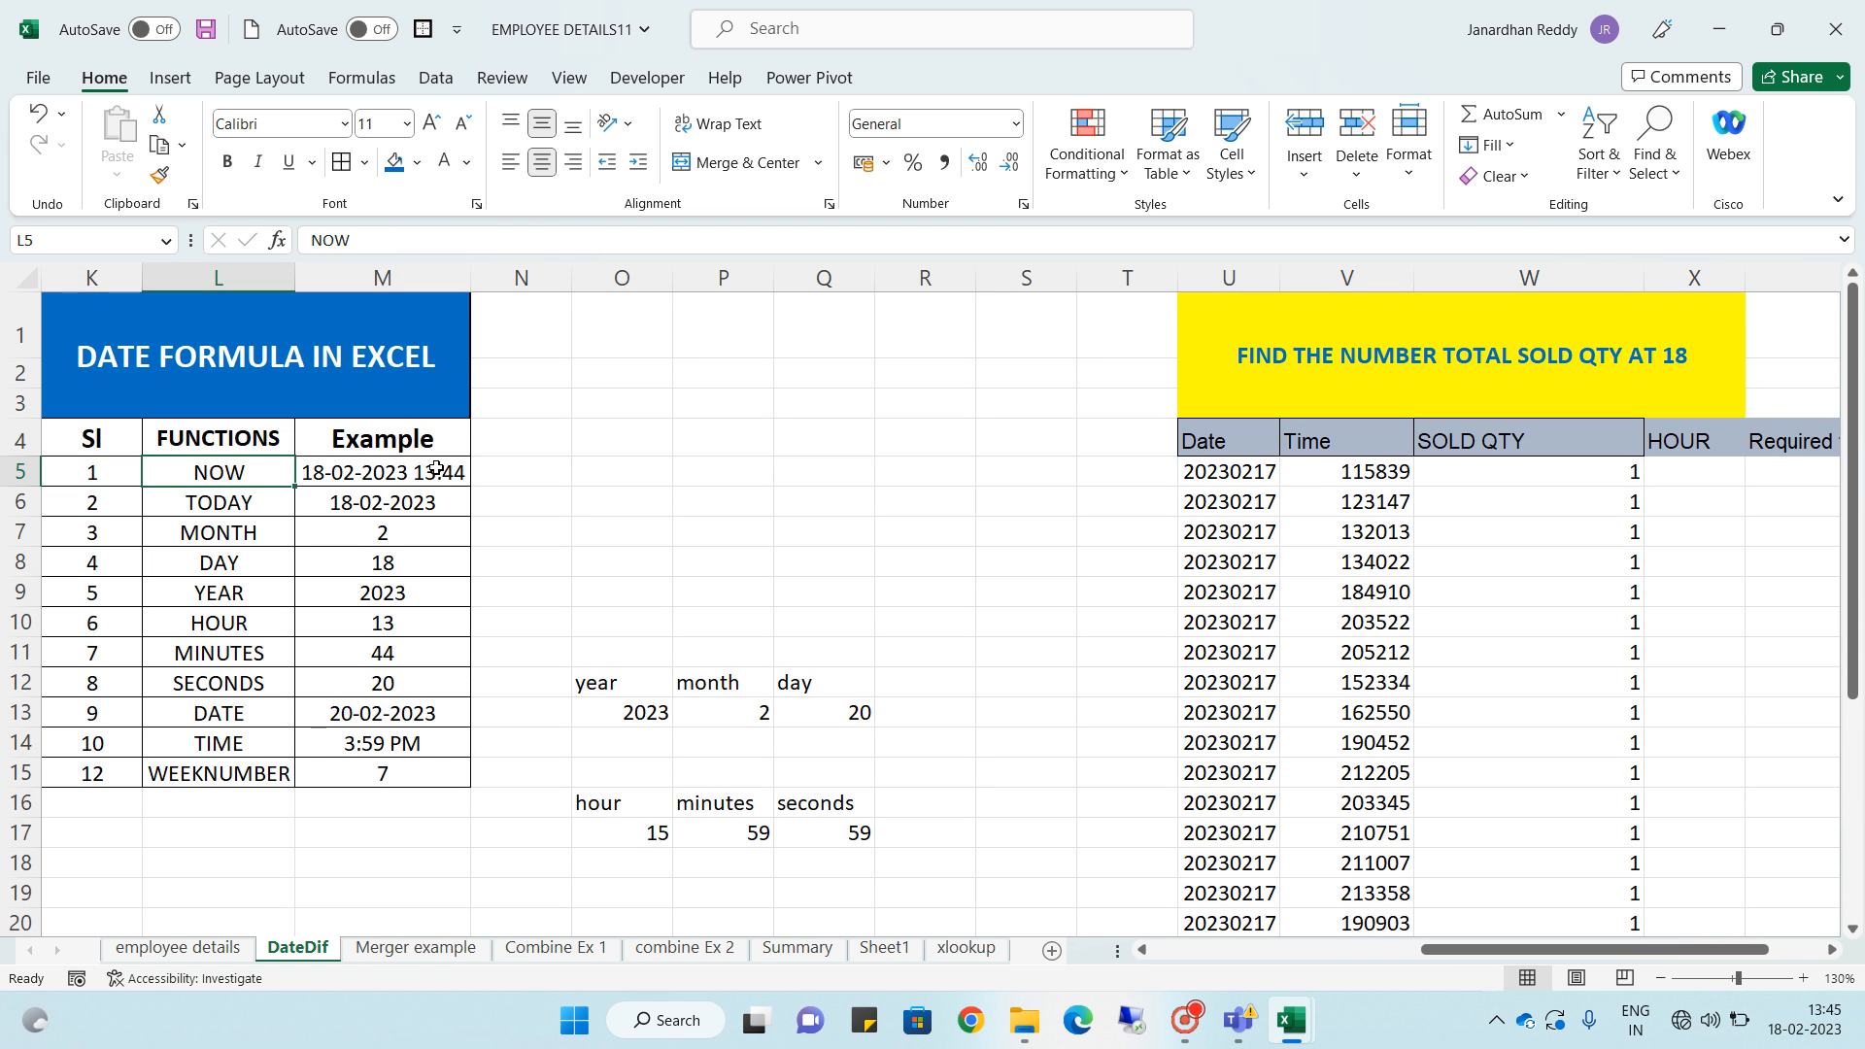
key(ctrl+space)
scroll(436, 468, down, 4)
key(Up)
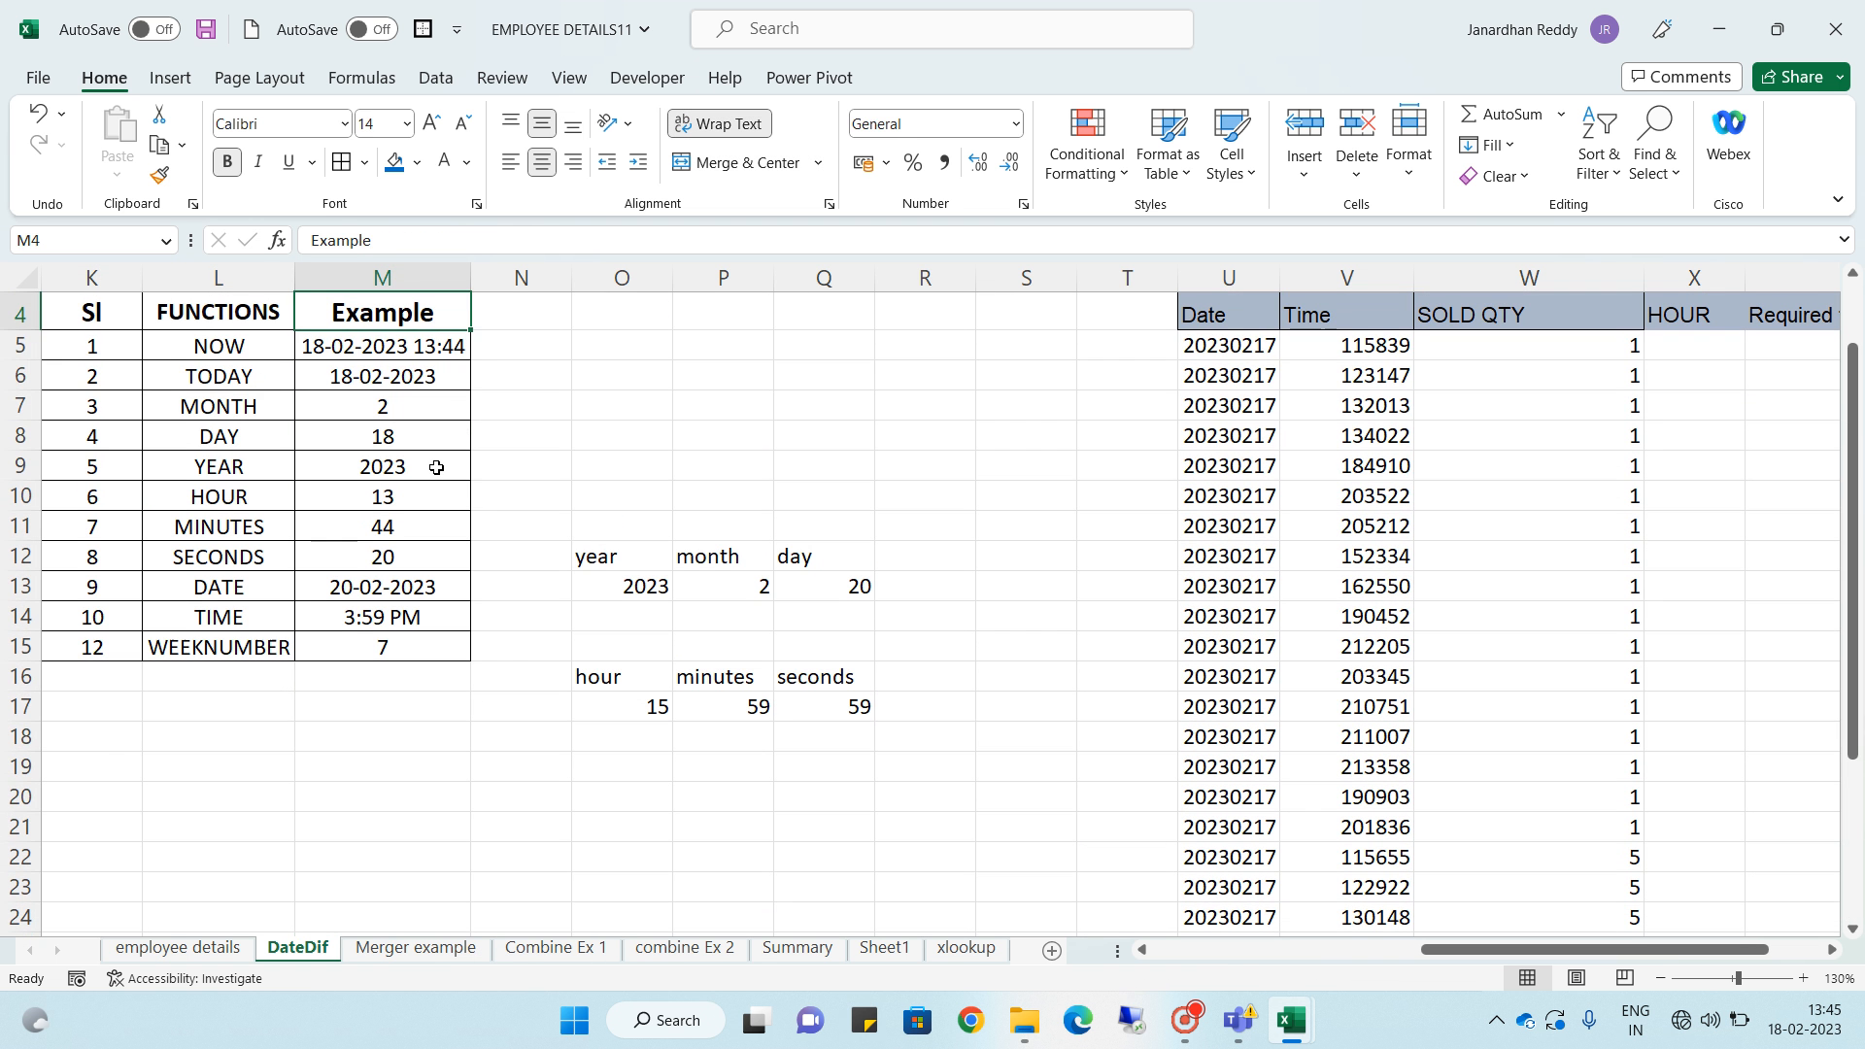
key(shift+Down)
key(shift+Down)
key(shift+Down)
key(shift+Down)
key(shift+Down)
key(shift+Down)
key(shift+Down)
key(shift+Down)
key(shift+Down)
key(shift+Down)
key(shift+Down)
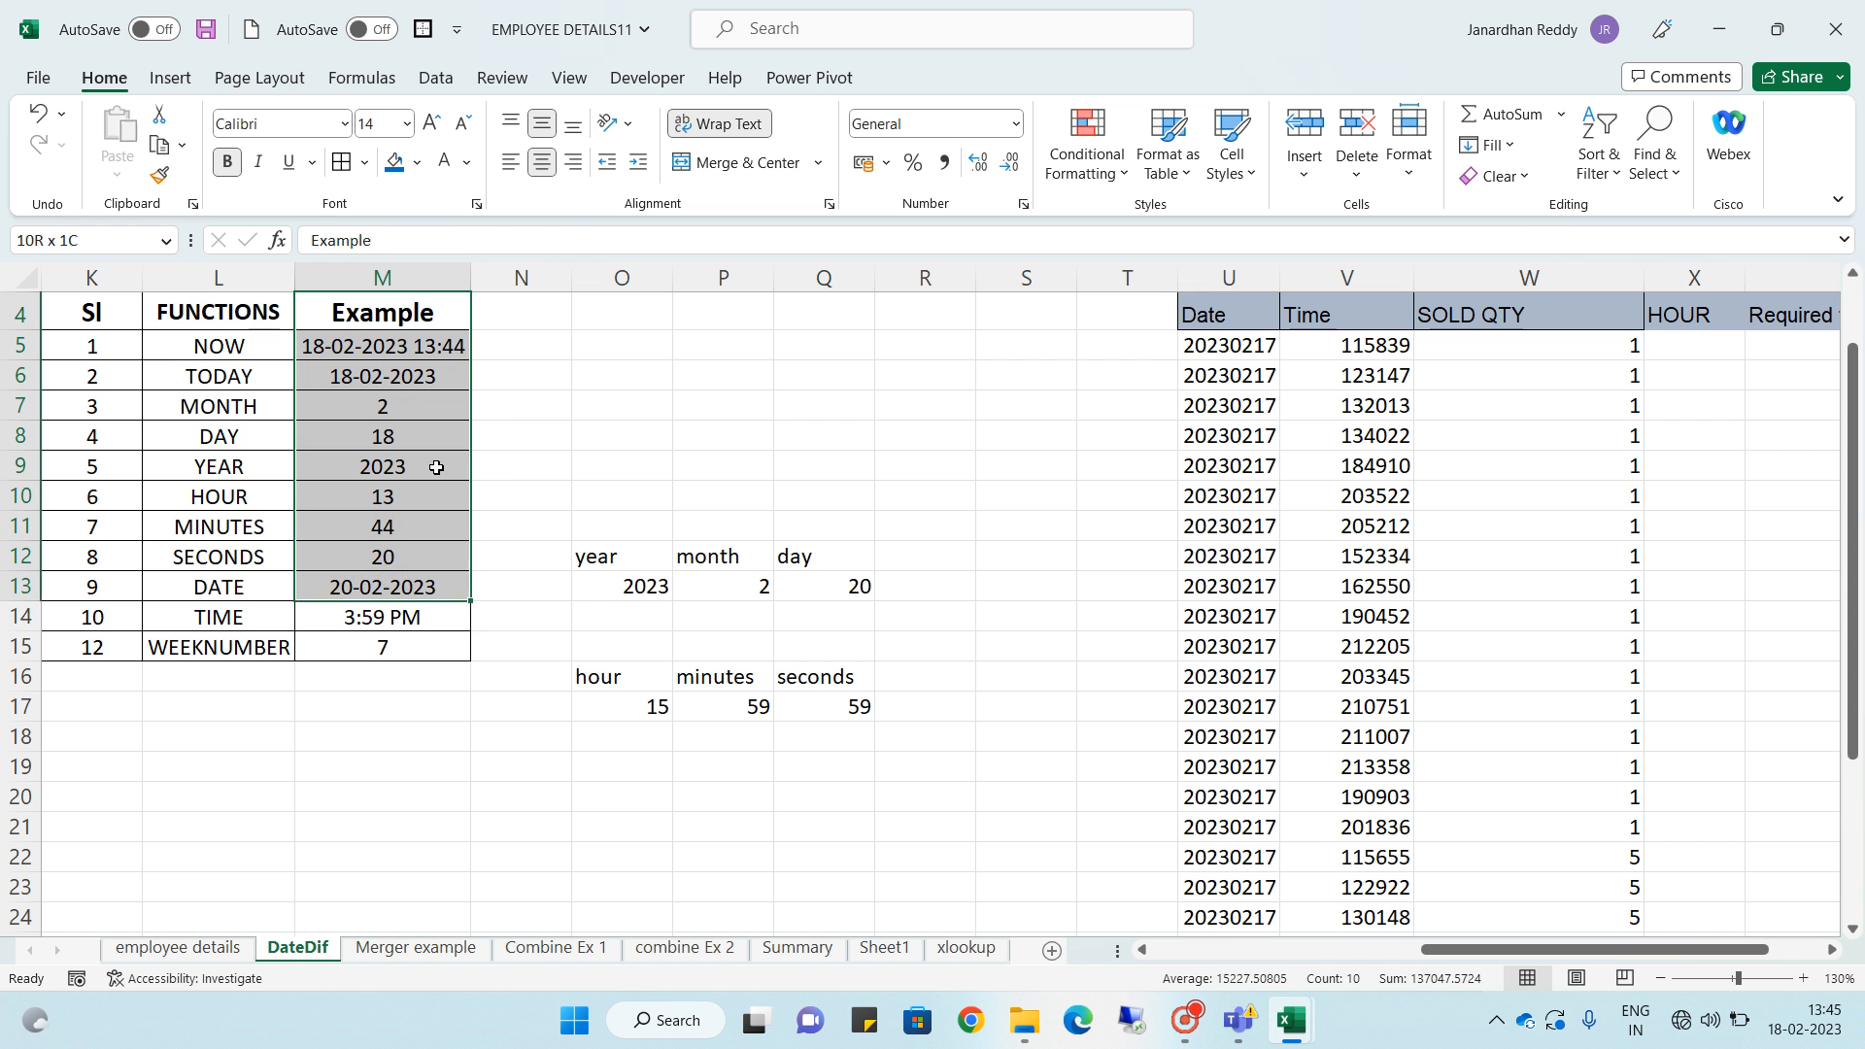
key(Delete)
key(Down)
key(Down)
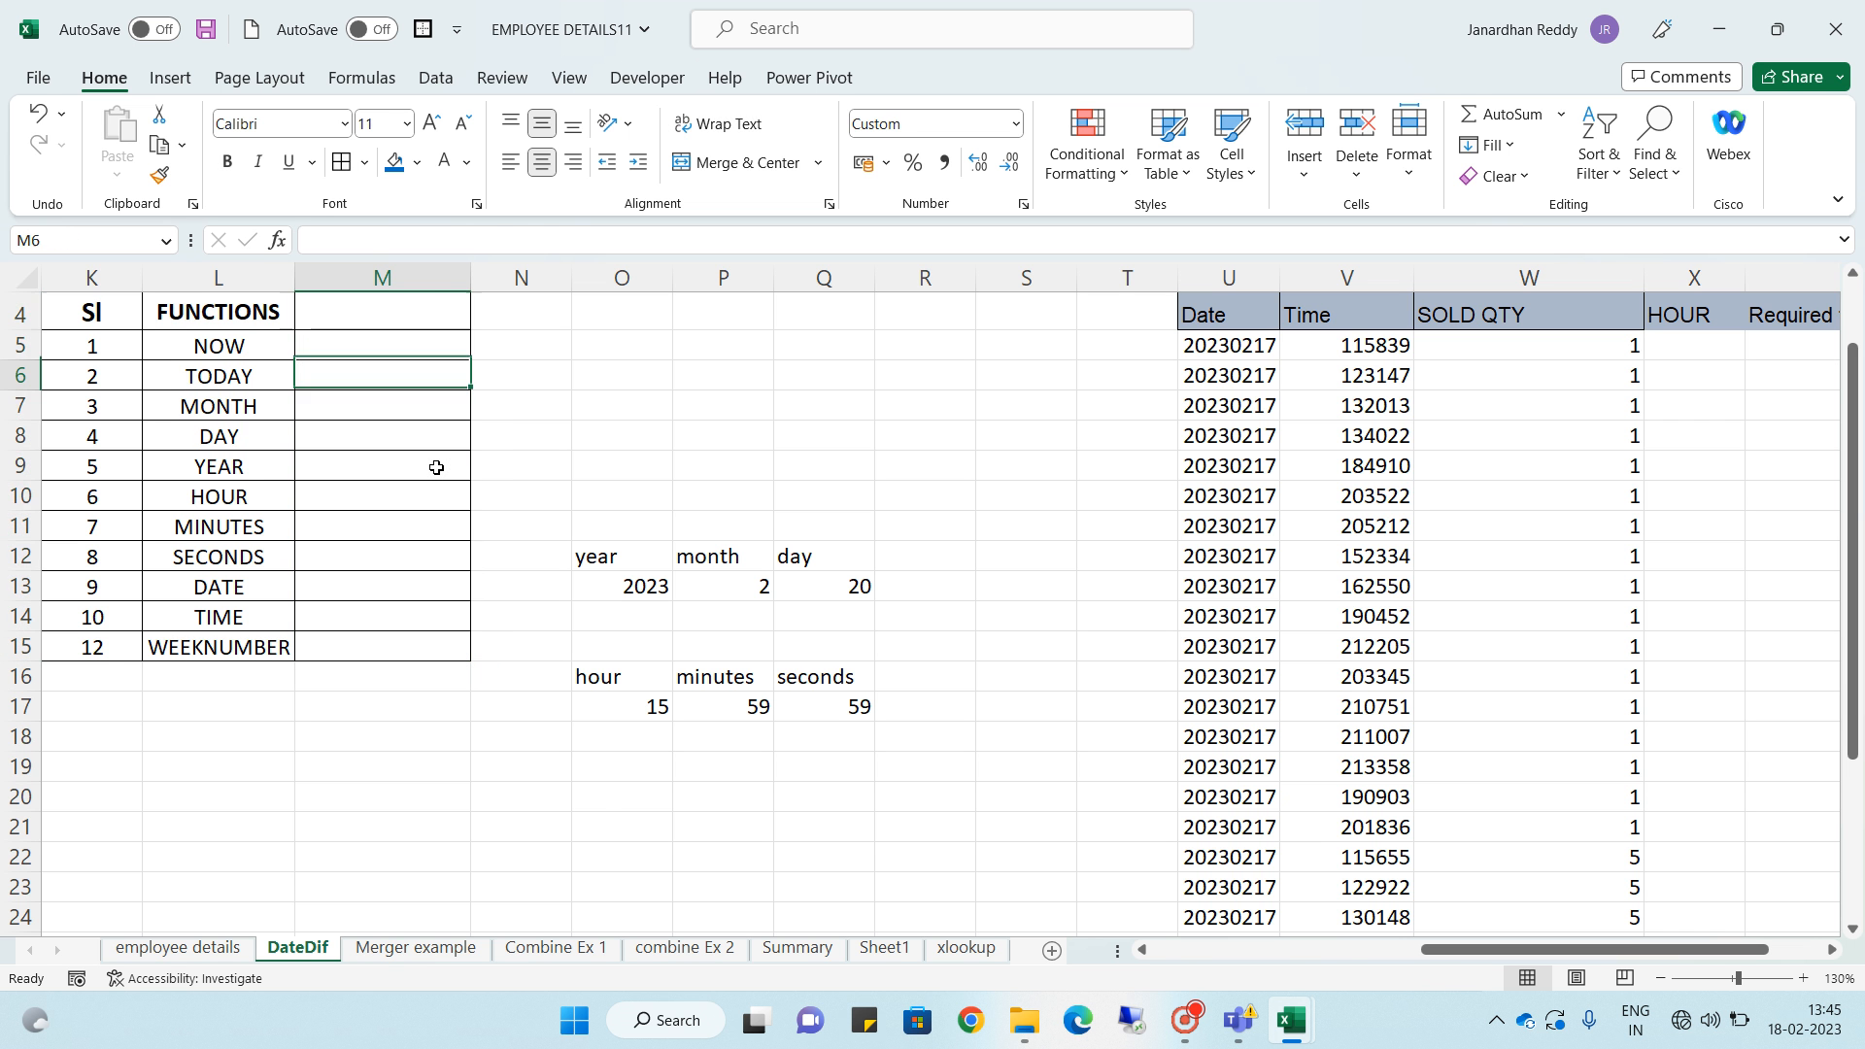
key(Up)
key(Up)
key(Up)
key(Down)
key(ctrl+z)
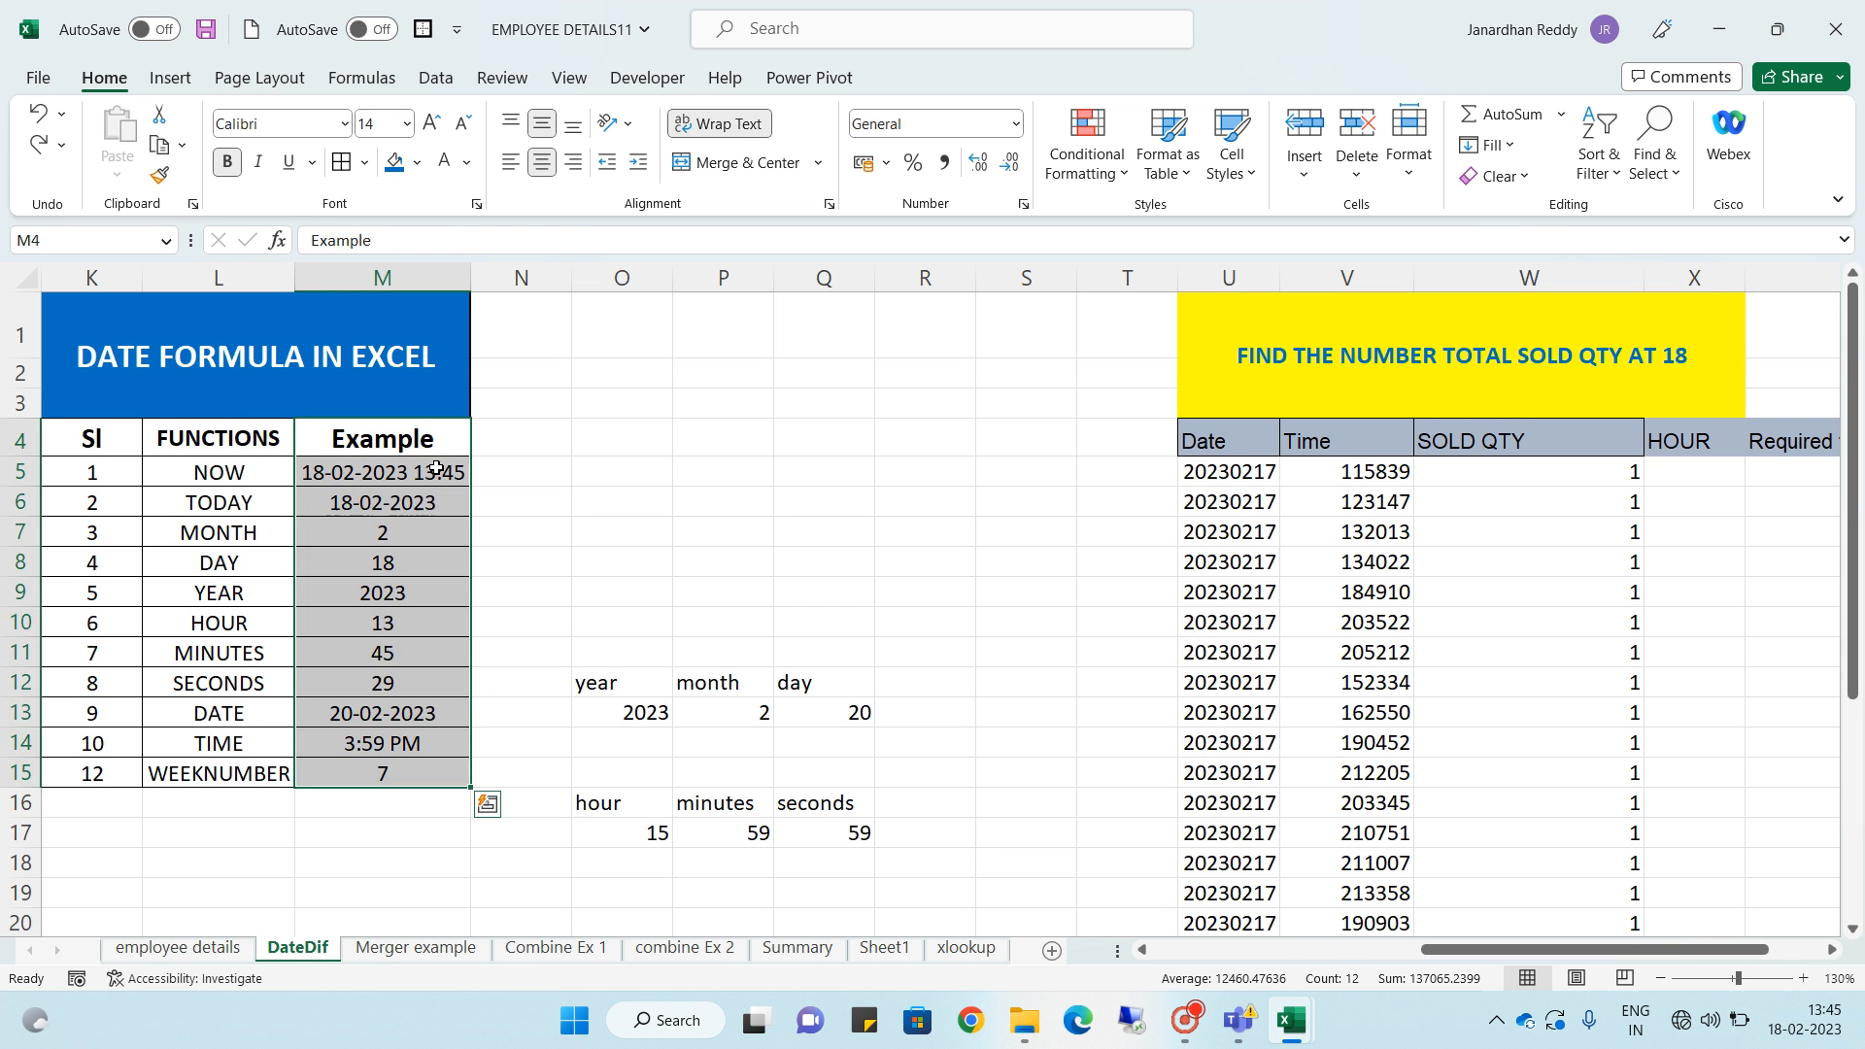
- Clear the example results below the Example header, rows 5 to 16 of column M
key(Down)
key(ctrl+shift+Down)
key(shift+Up)
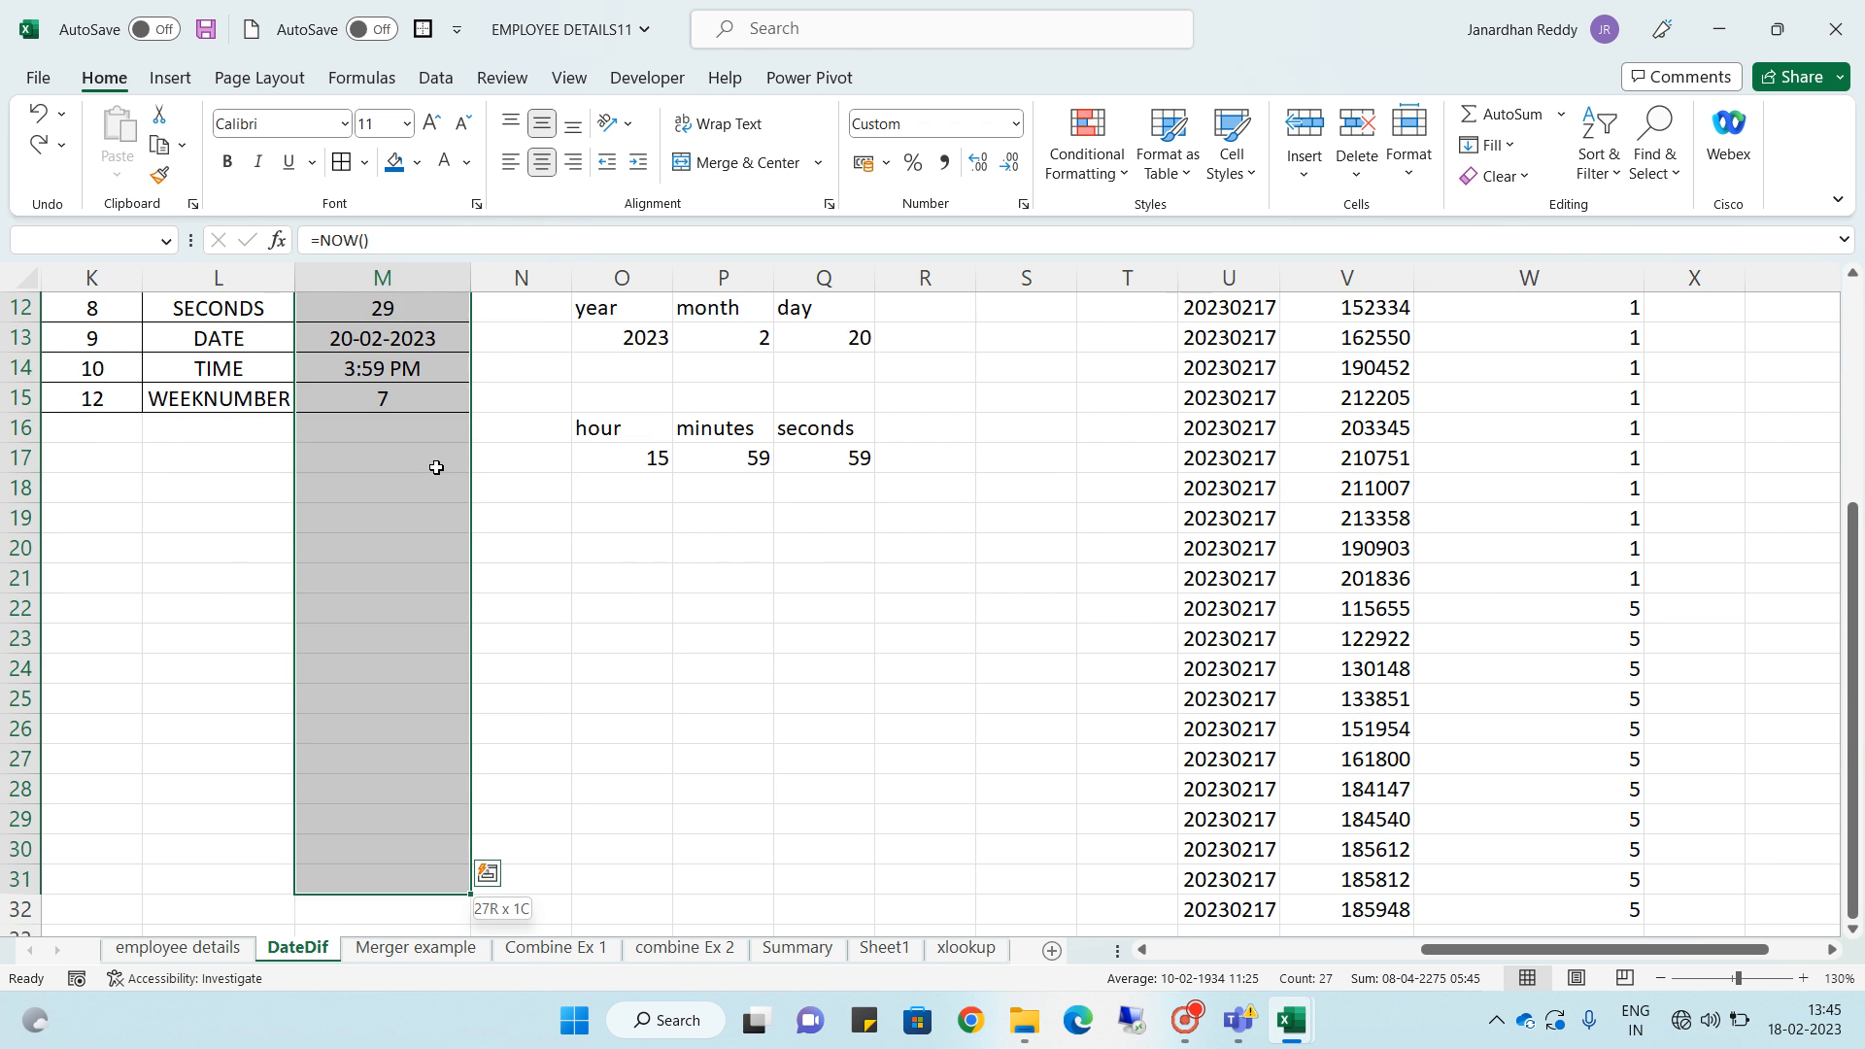
key(ctrl+shift+Up)
key(shift+Down)
key(shift+Down)
key(shift+Down)
key(shift+Down)
key(shift+Down)
key(shift+Down)
key(shift+Down)
key(shift+Down)
key(shift+Down)
key(shift+Down)
key(shift+Down)
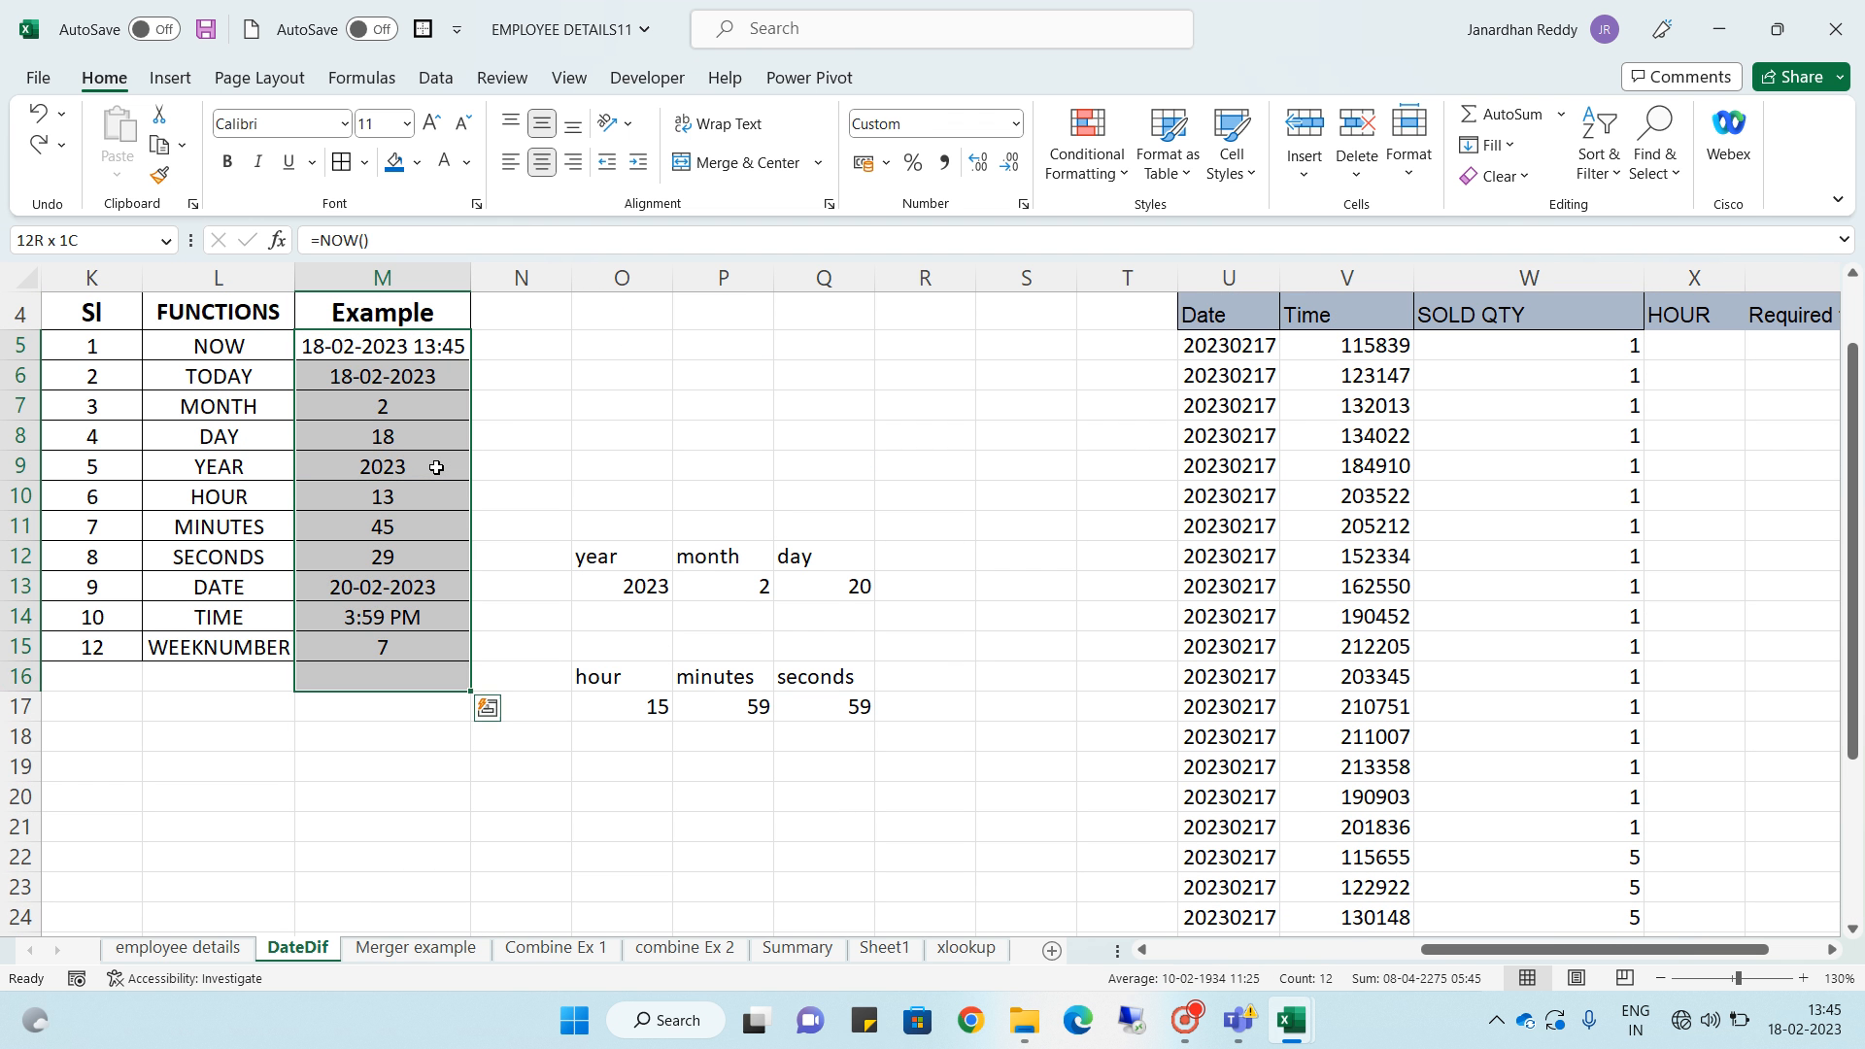
key(Delete)
key(Up)
key(Down)
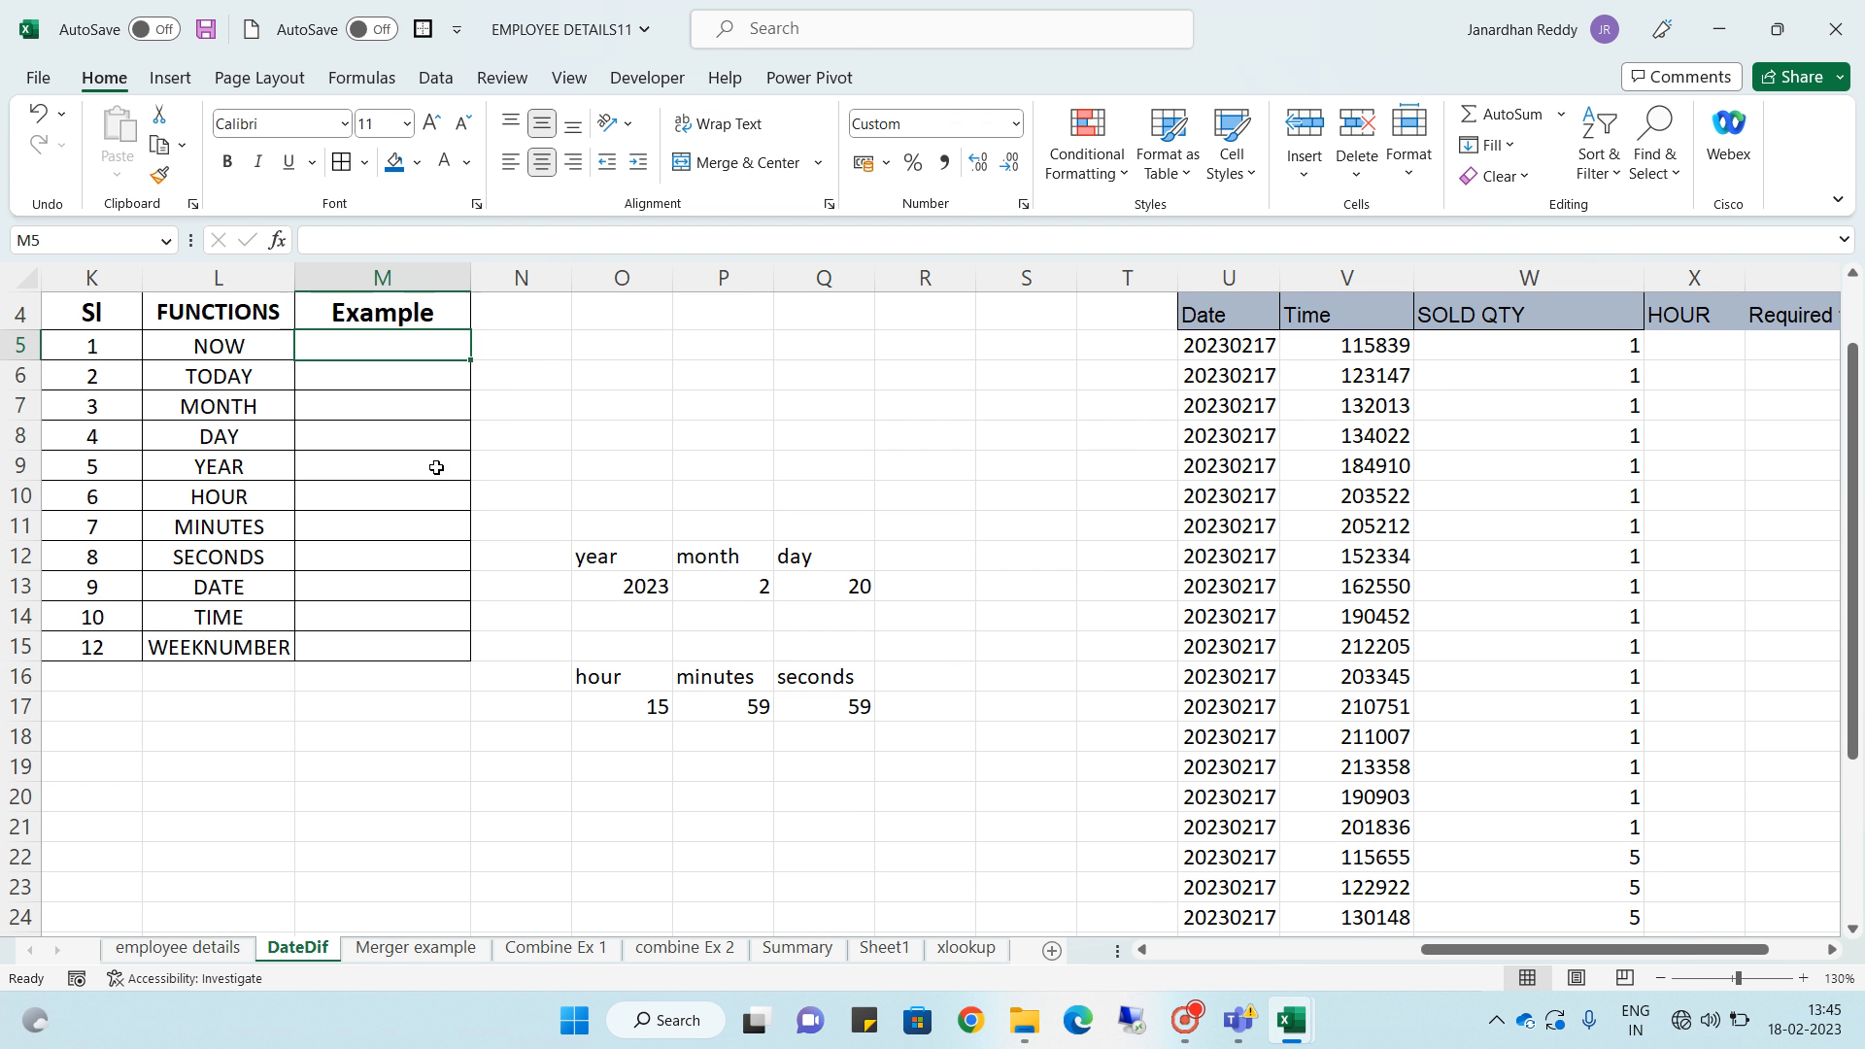
- Enter =NOW() in the Example cell of the NOW row
key(Left)
key(Right)
key(Left)
key(Right)
text(=now)
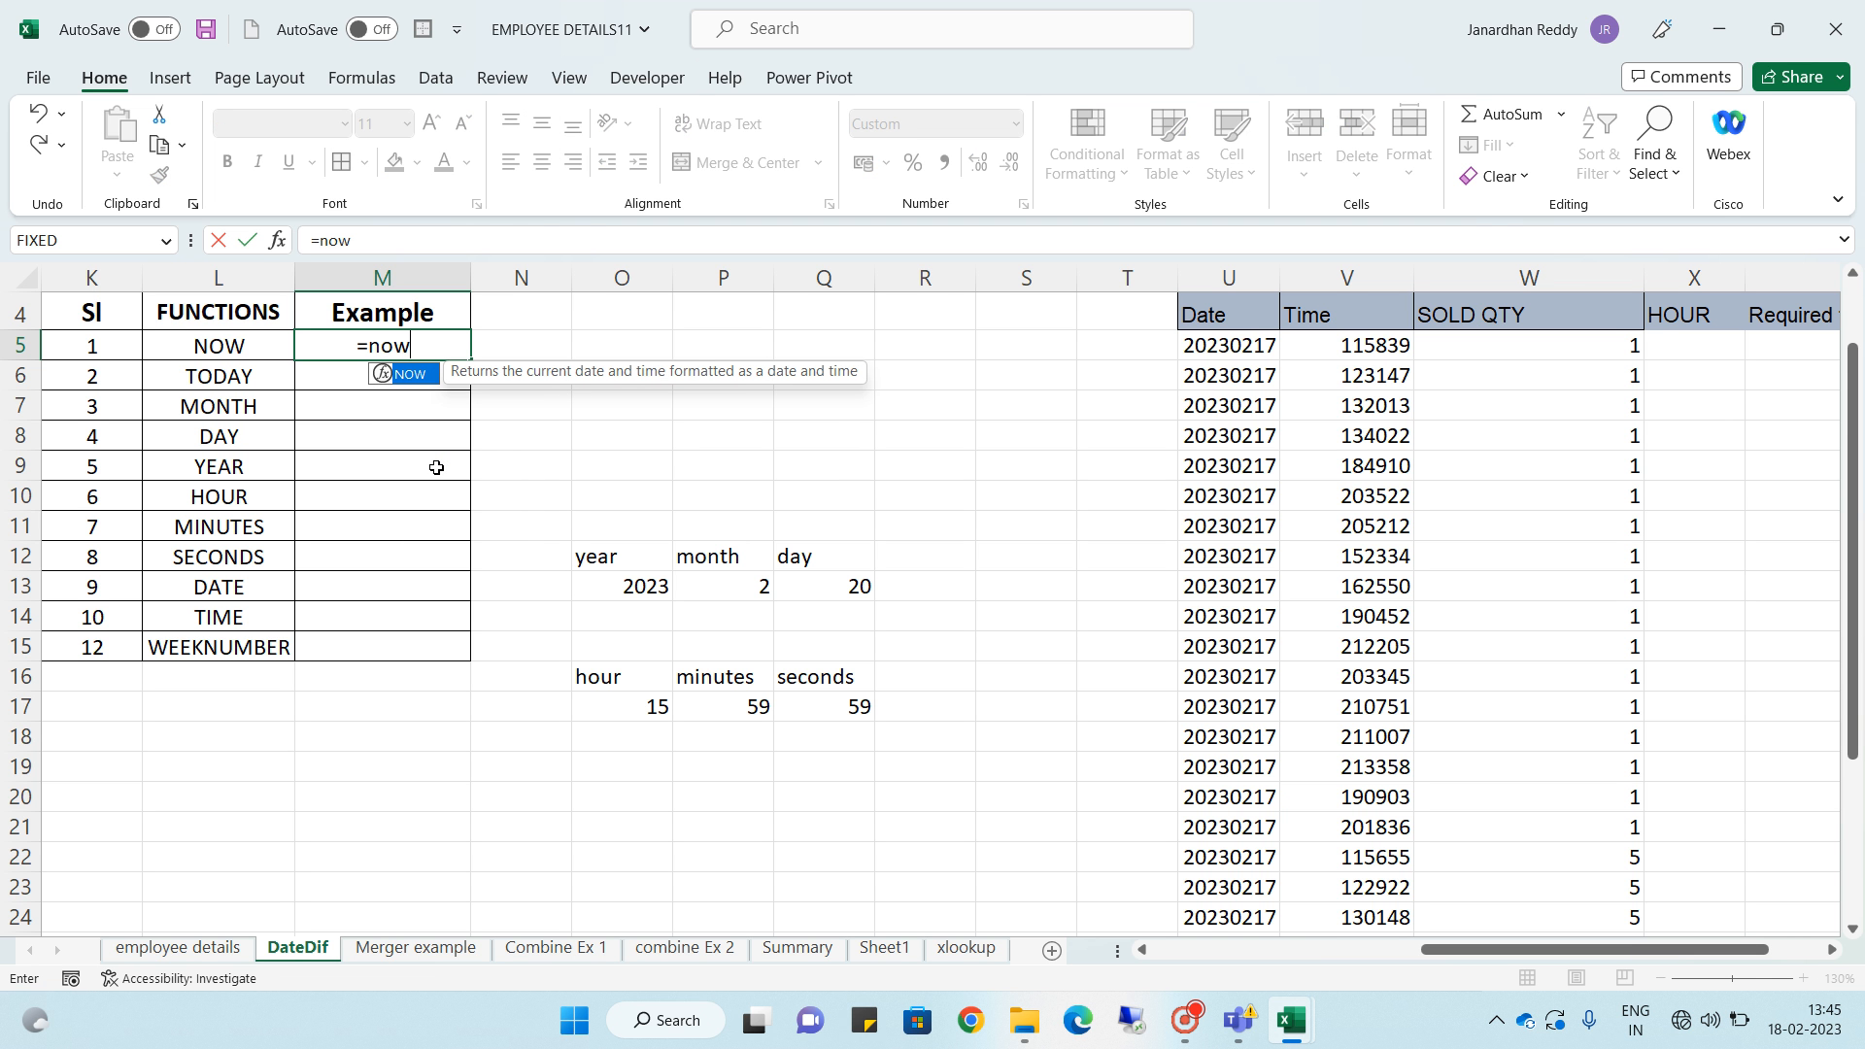
text(()
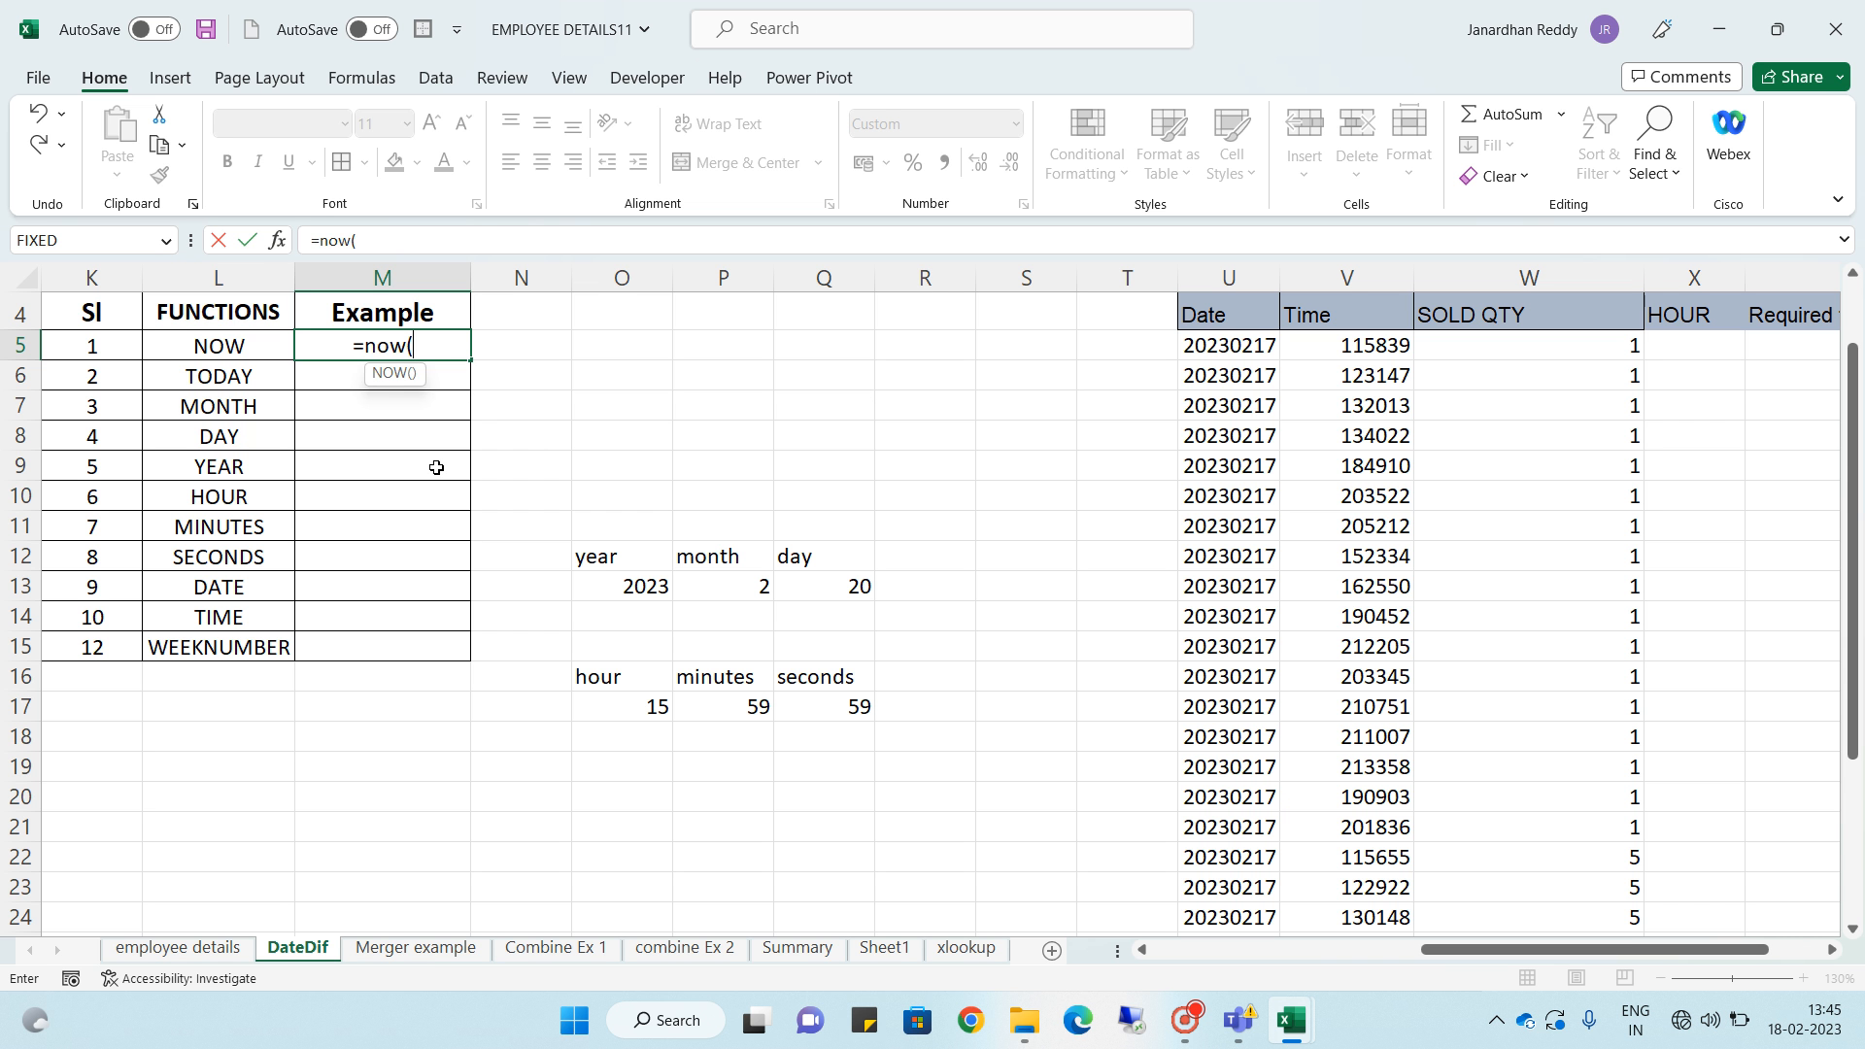
text())
key(Return)
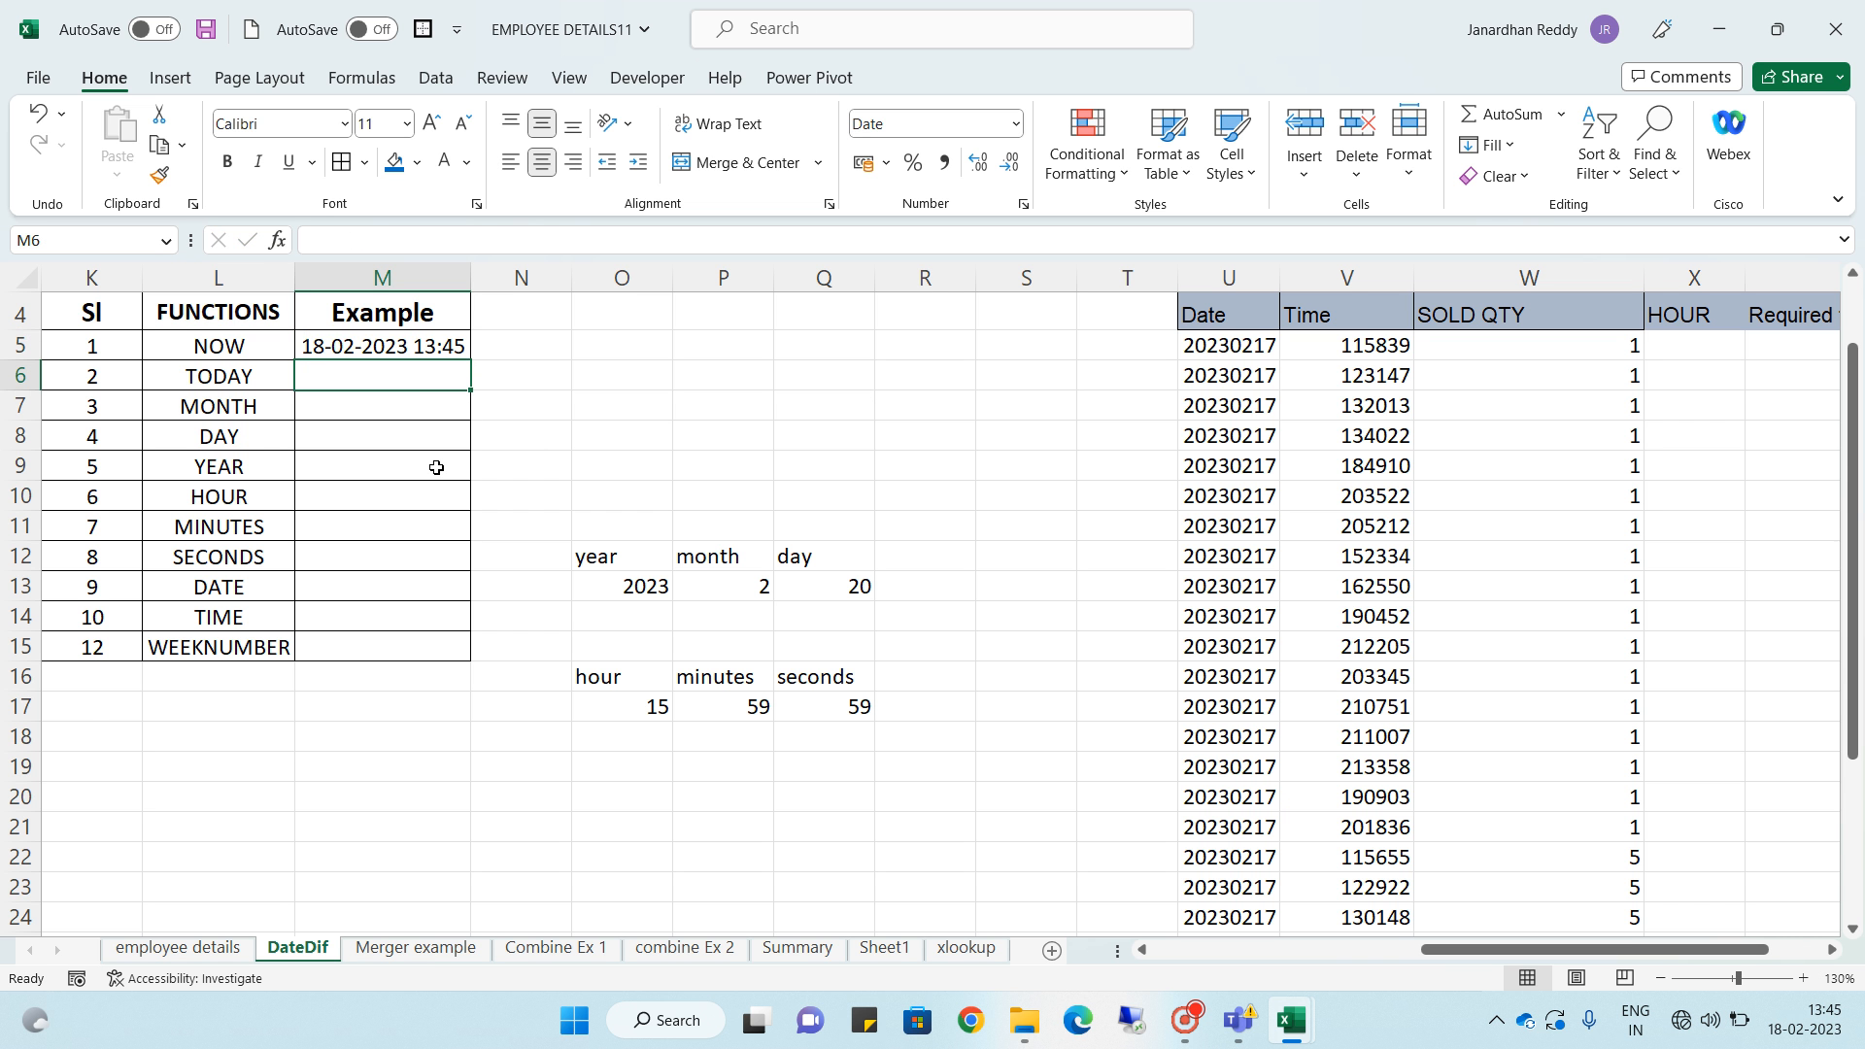
scroll(533, 472, up, 1)
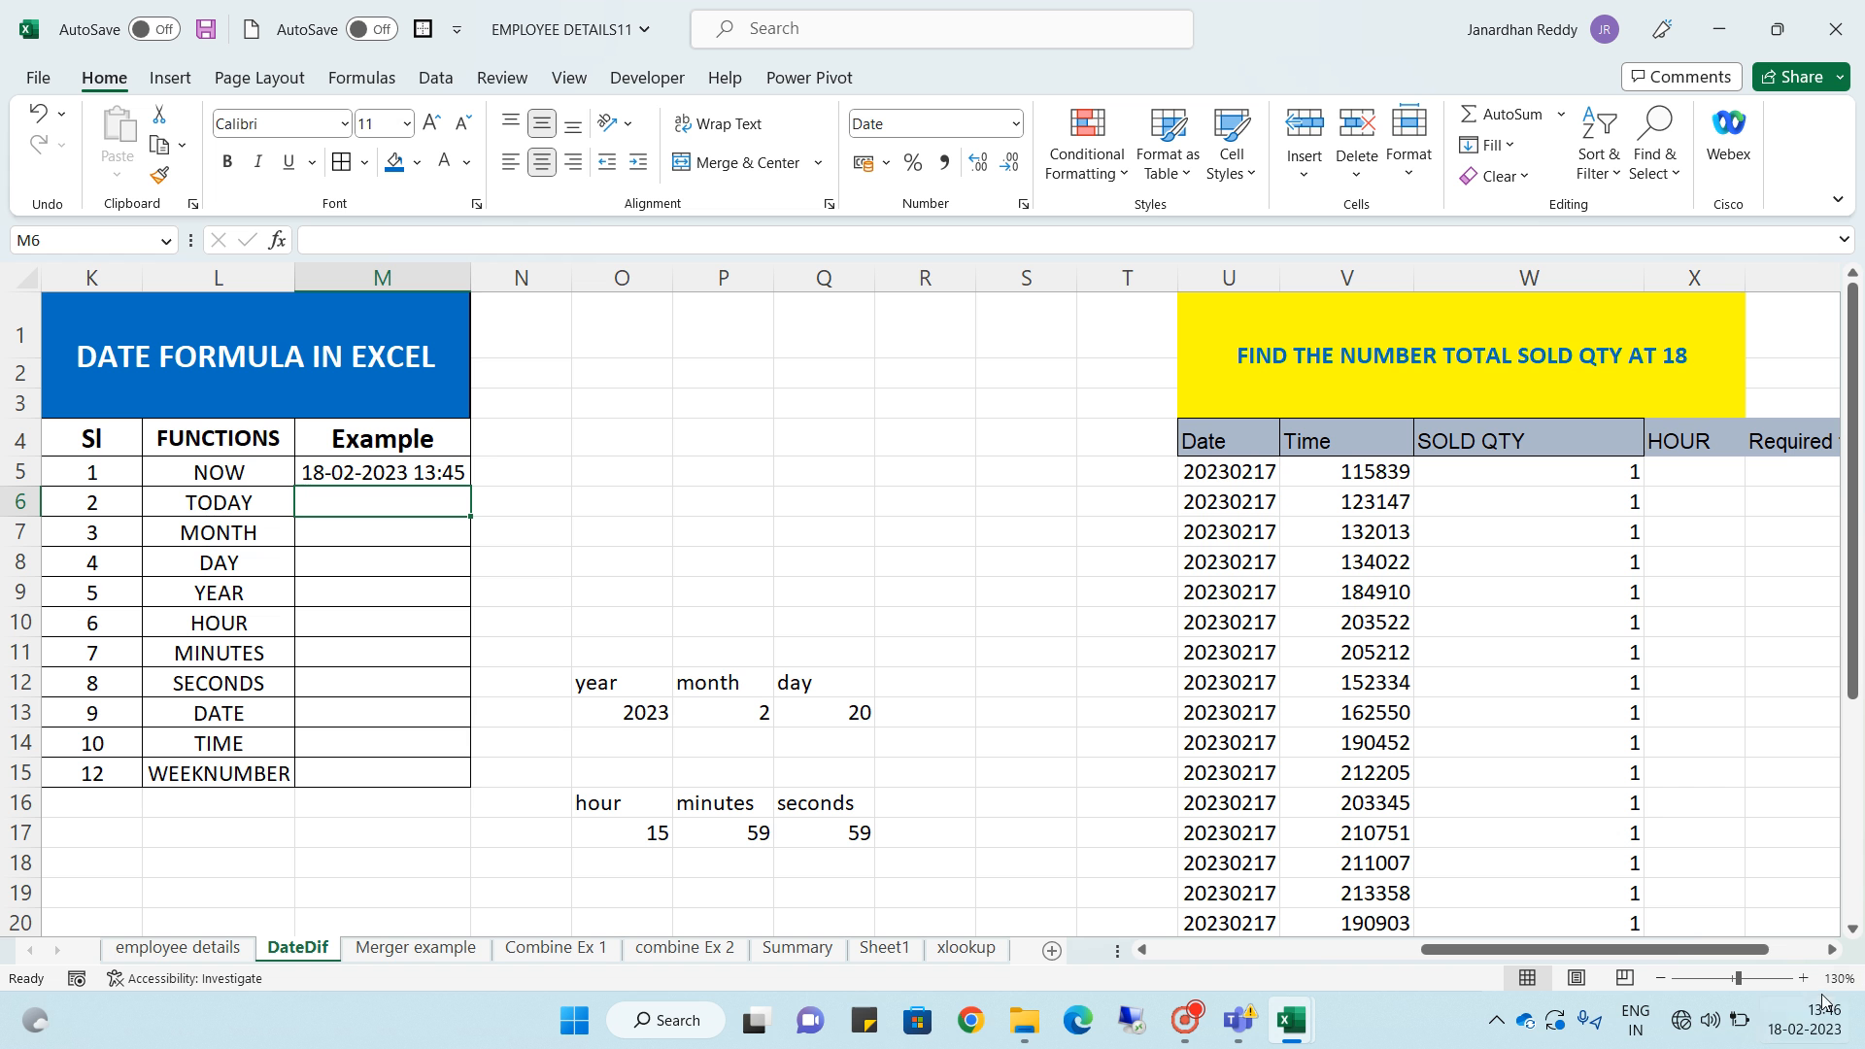
click(428, 480)
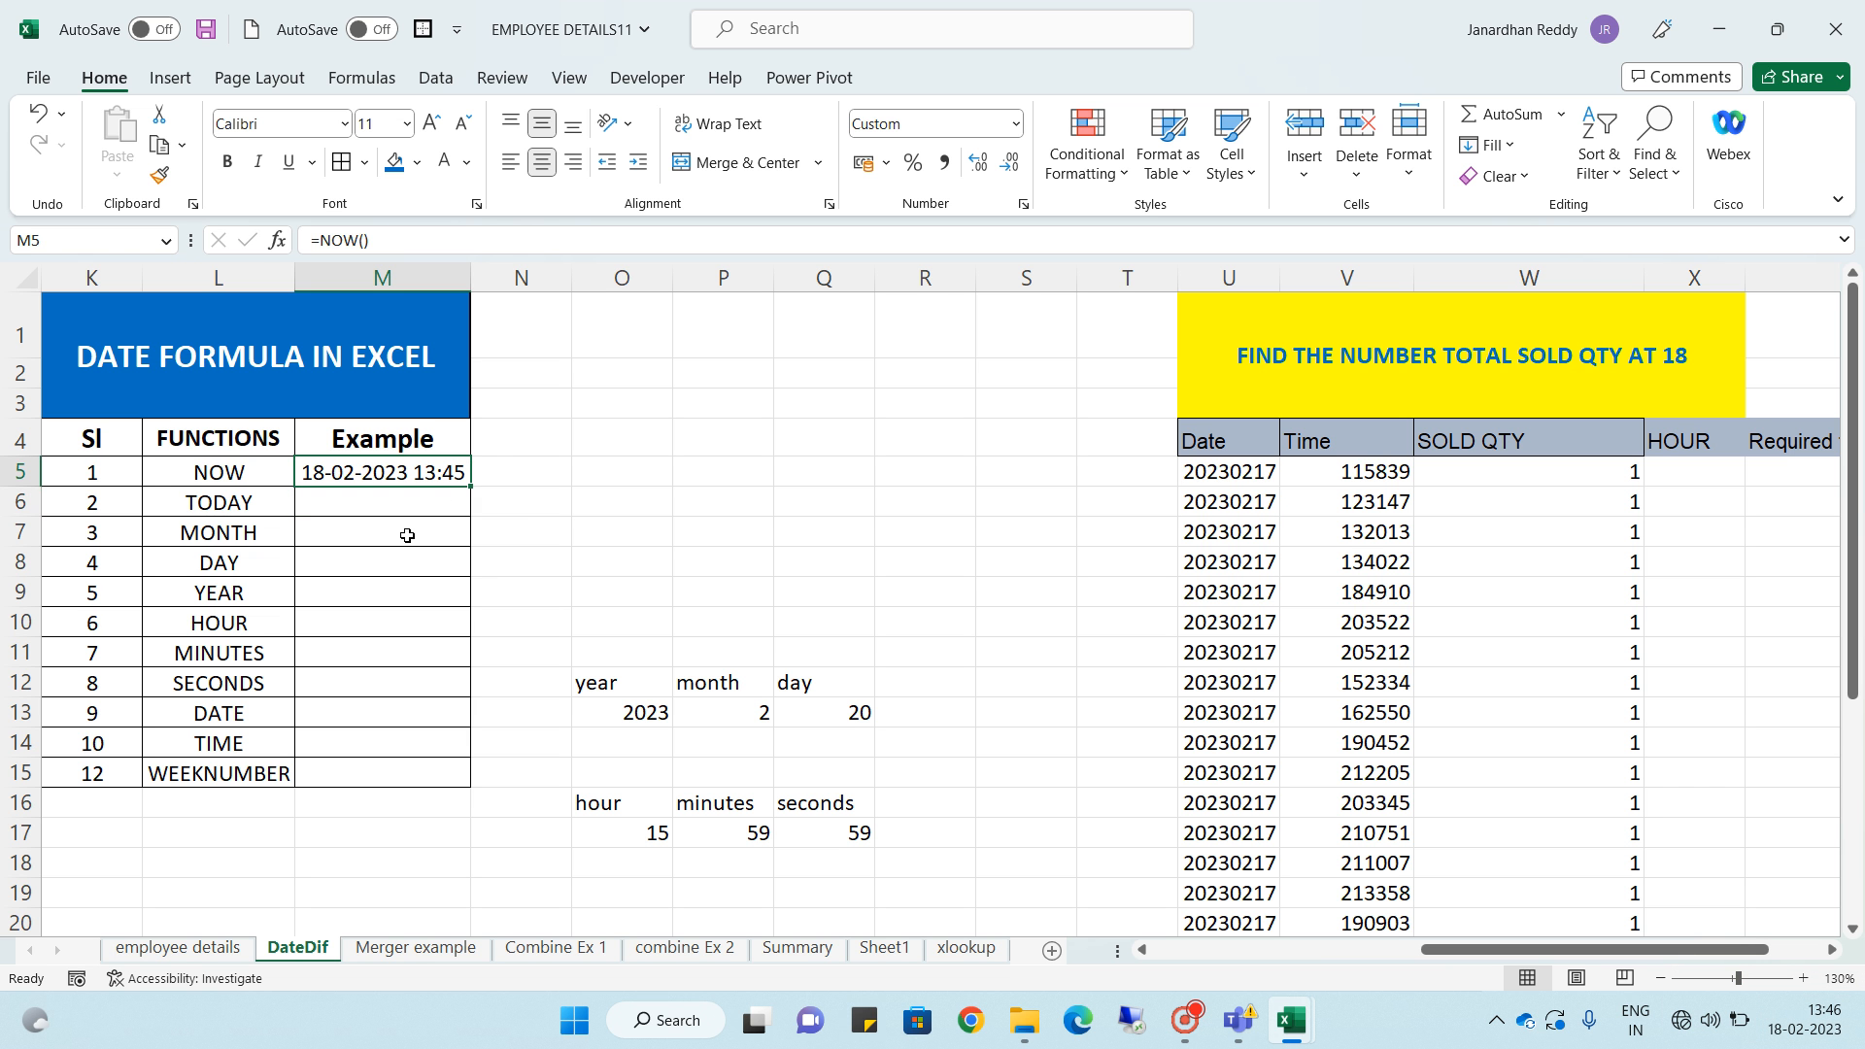
- Enter =TODAY() in the Example cell of the TODAY row
click(404, 504)
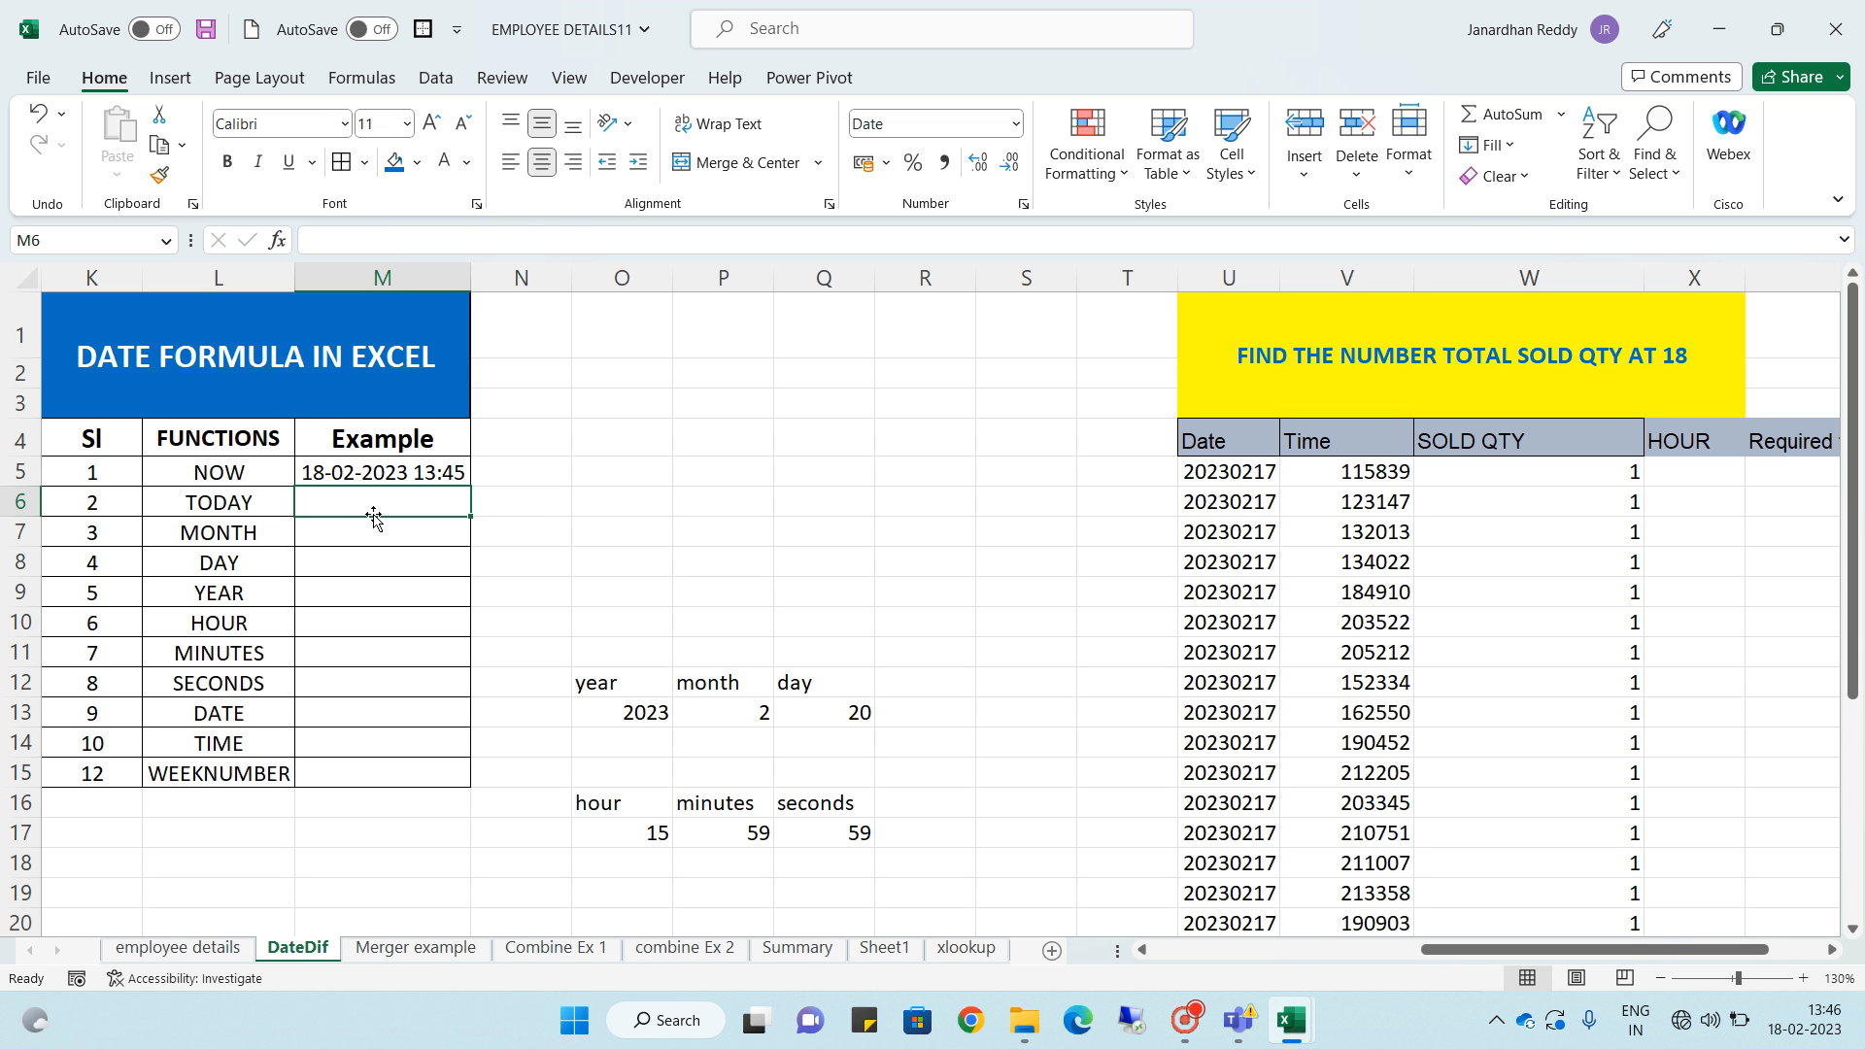
text(=)
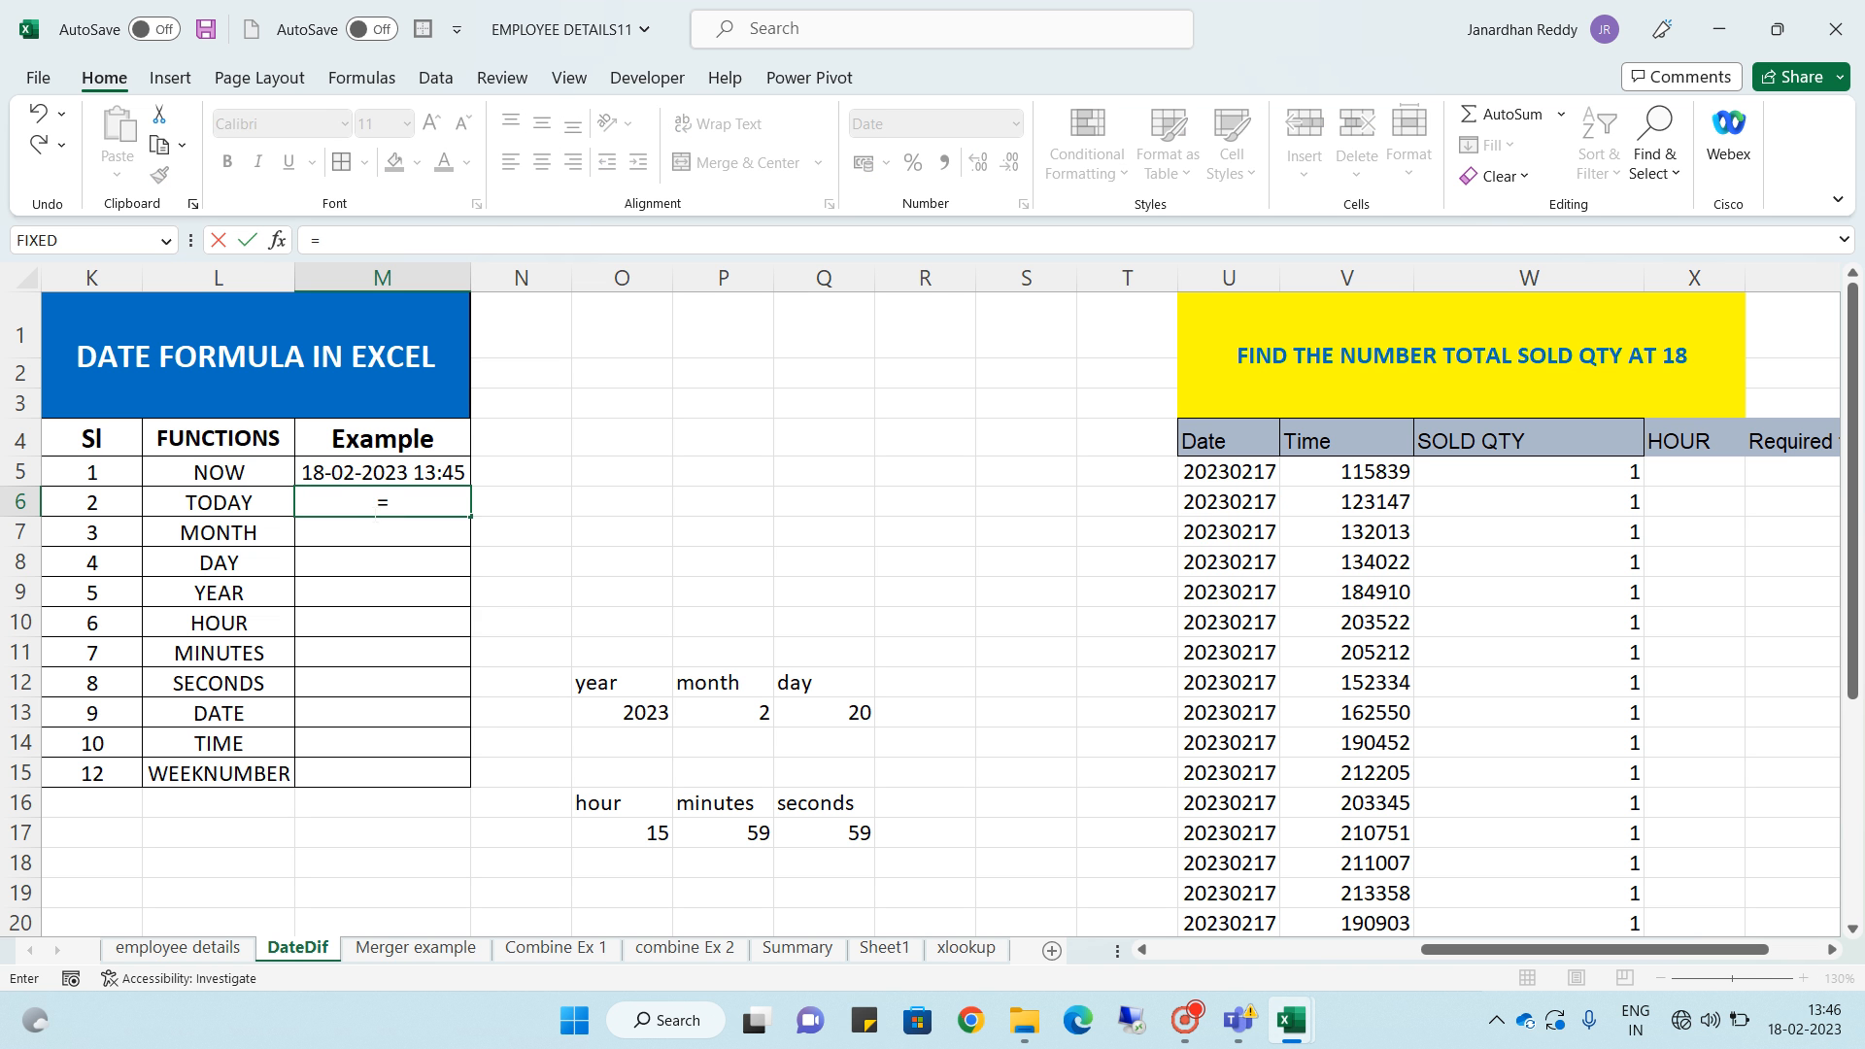
text(to)
key(Tab)
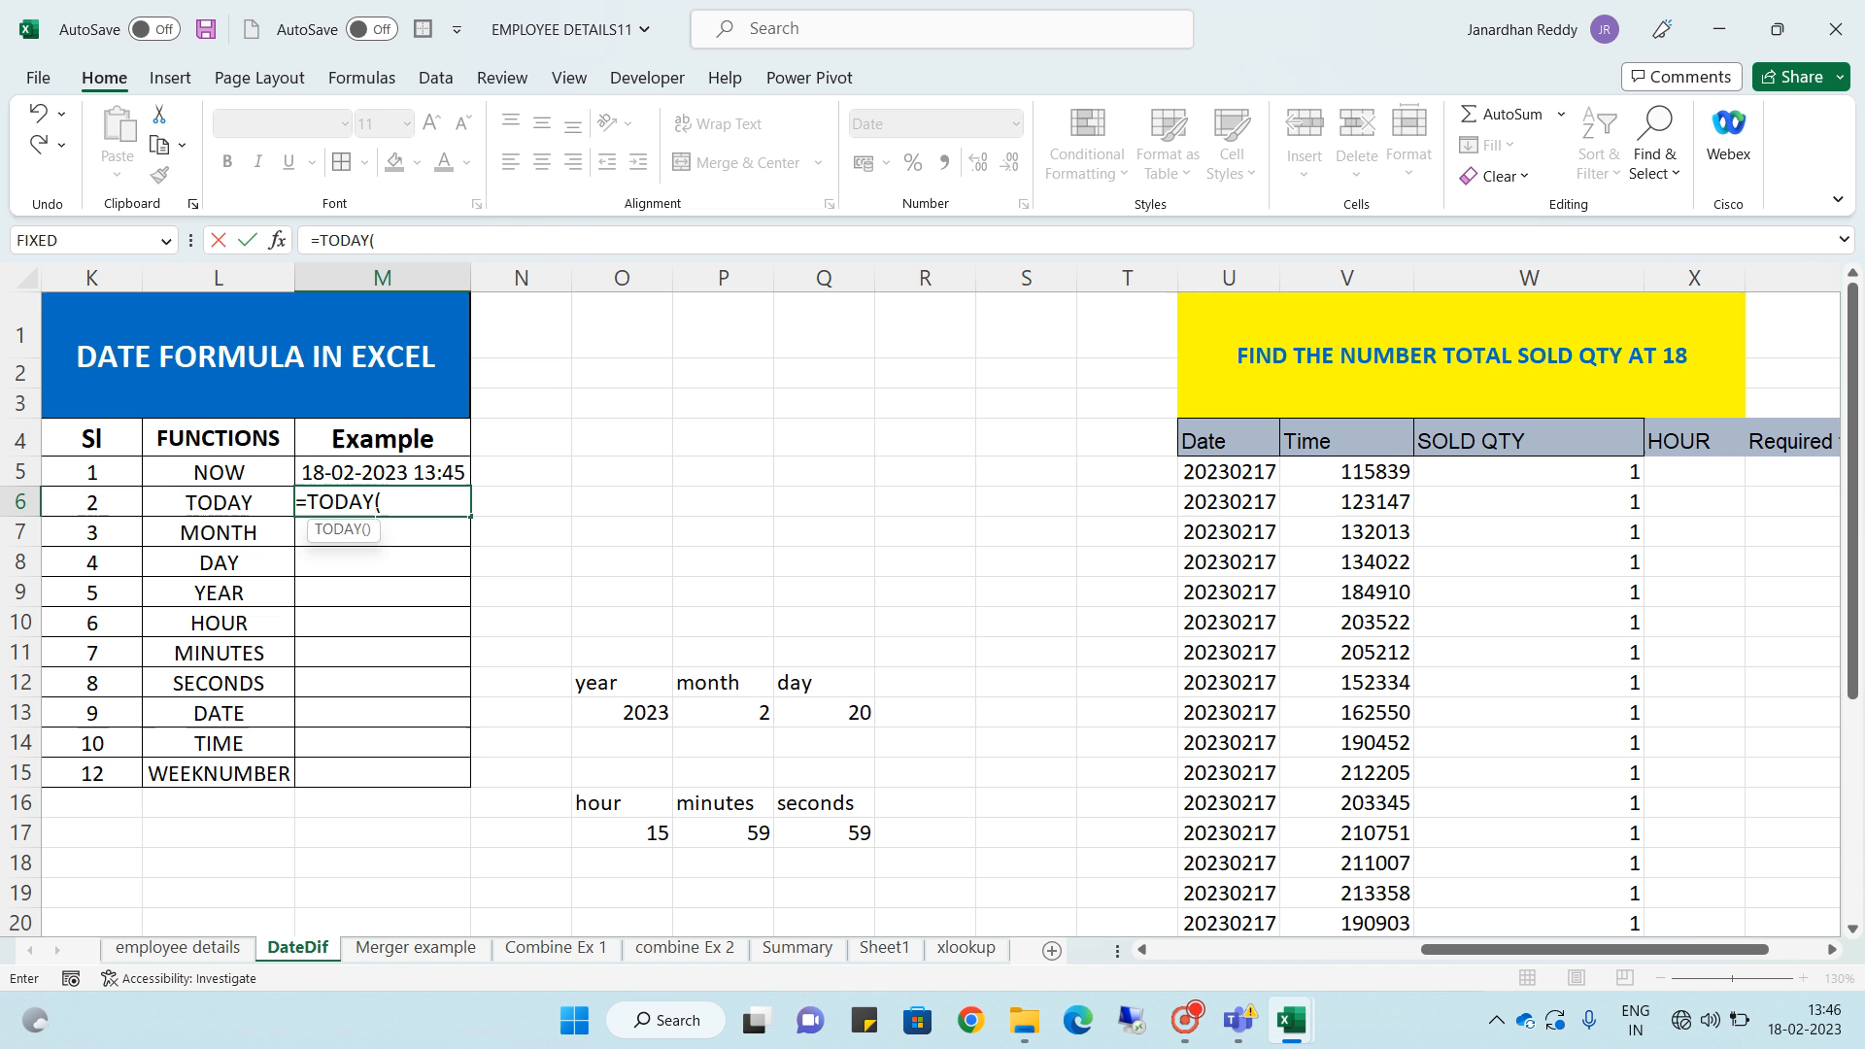
text())
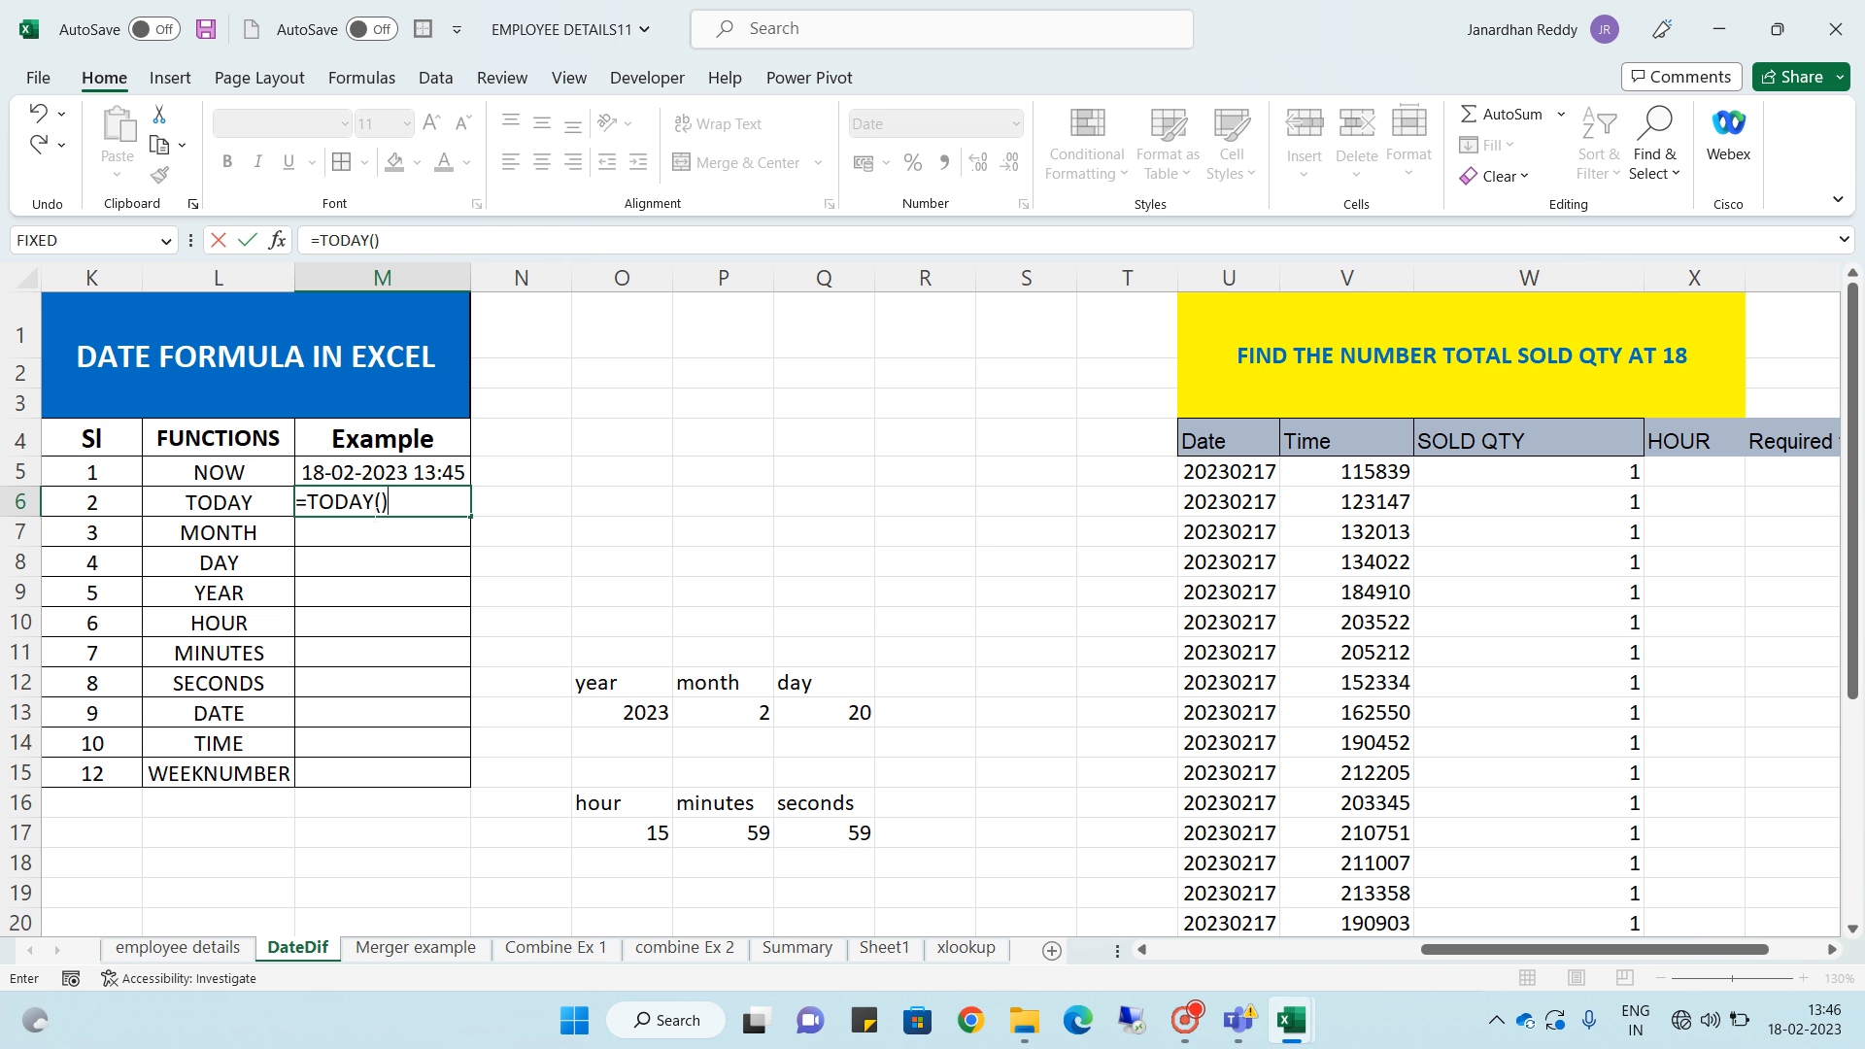
key(Return)
- Enter =MONTH(M5) in the MONTH row's Example cell, referencing the NOW result
click(374, 506)
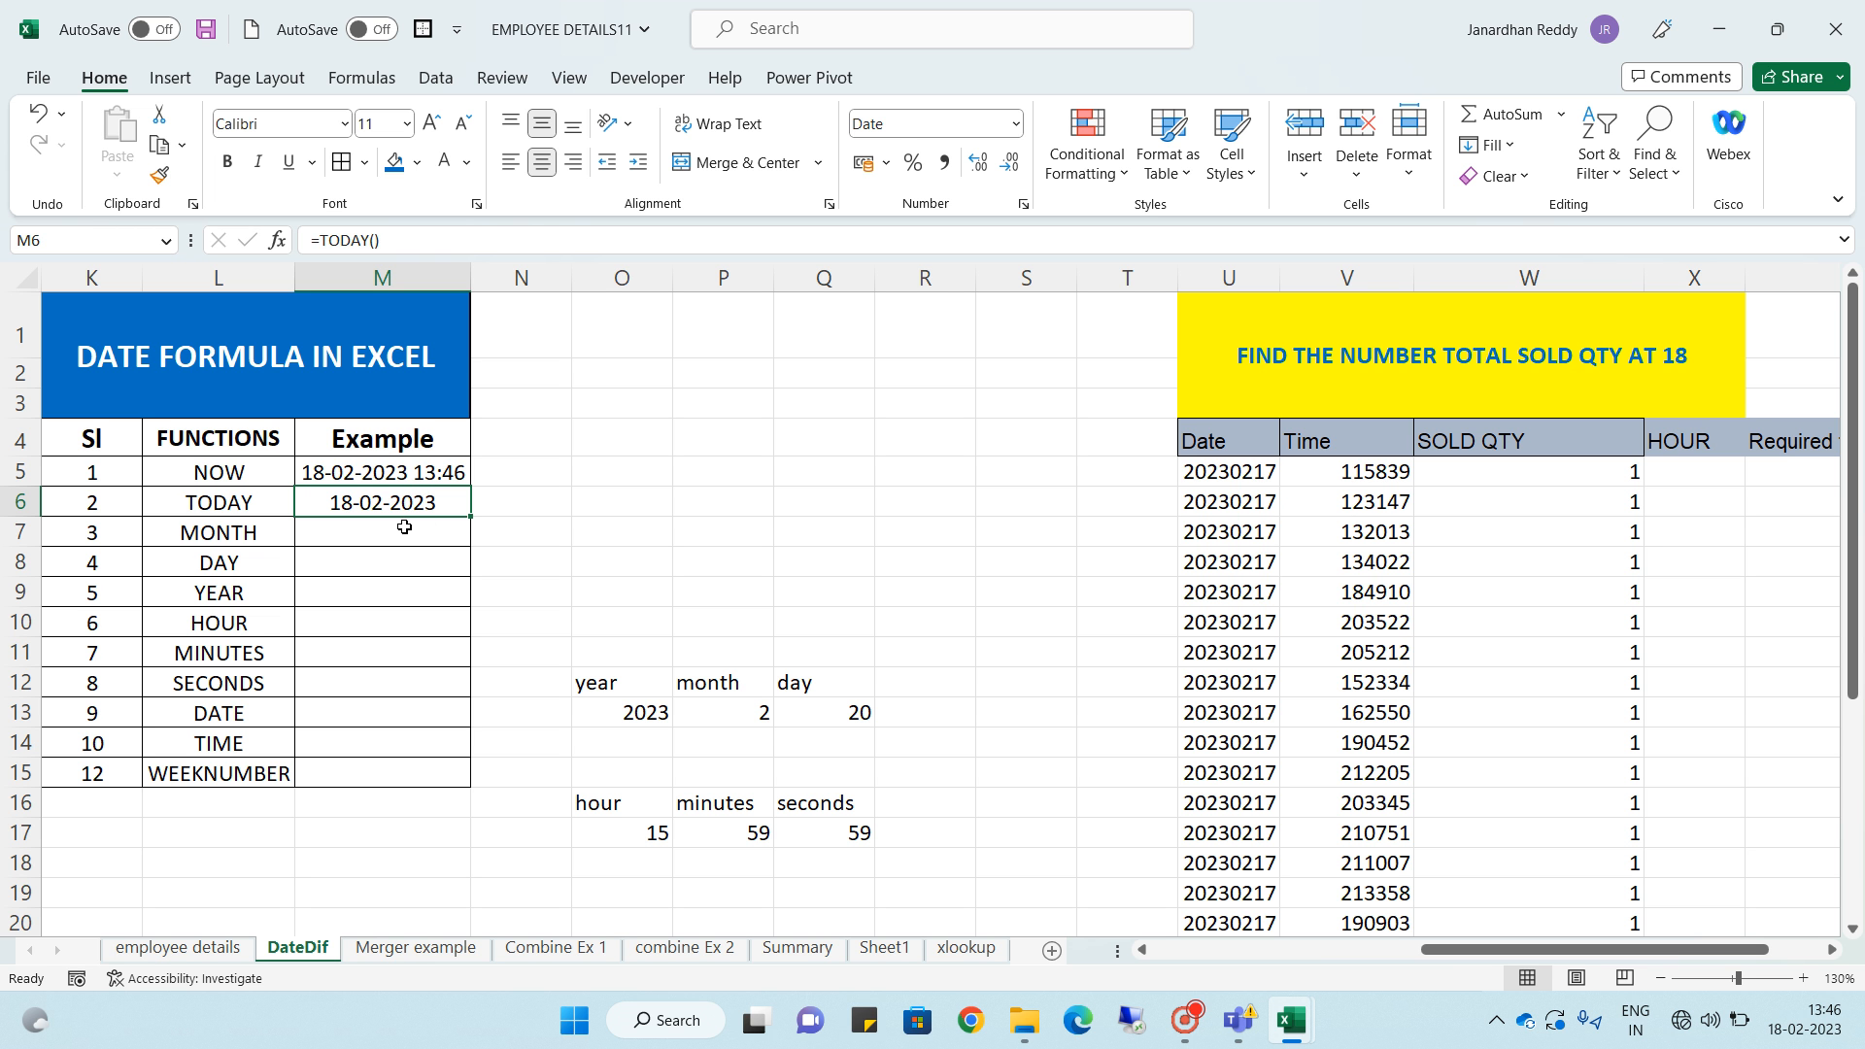
click(402, 527)
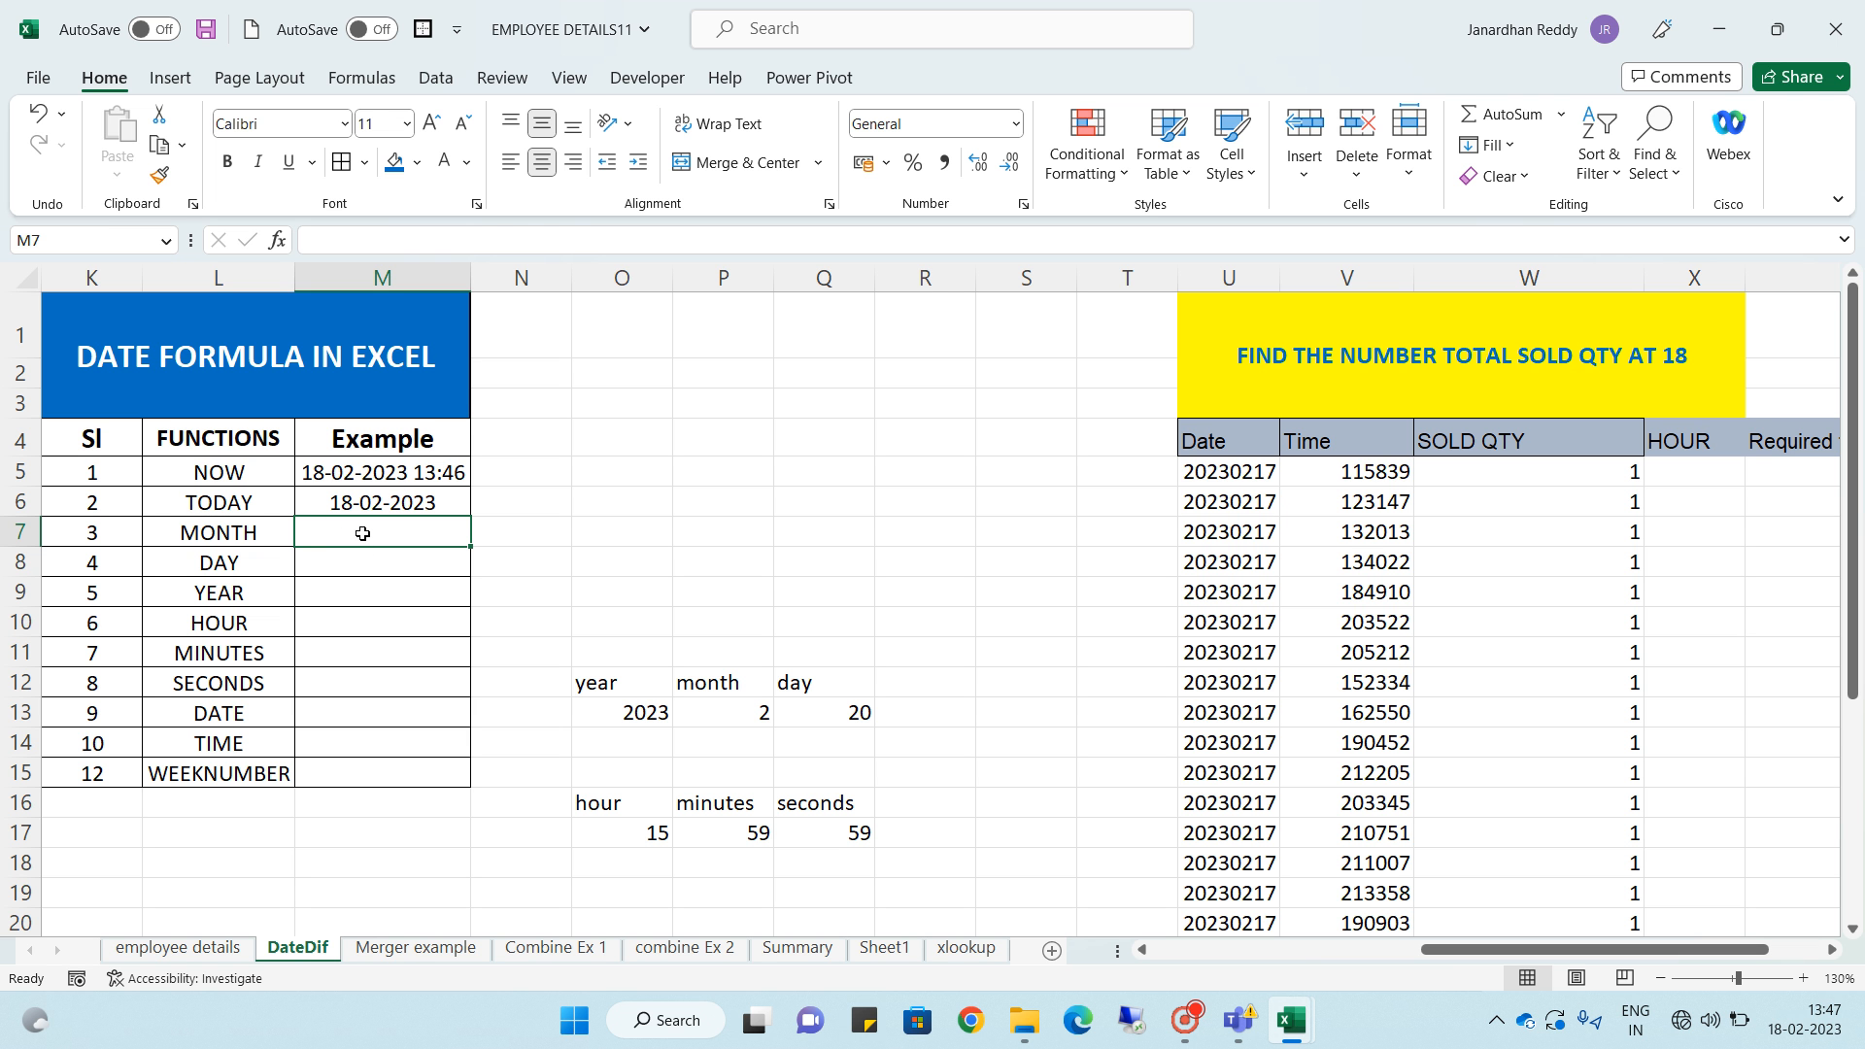
text(=)
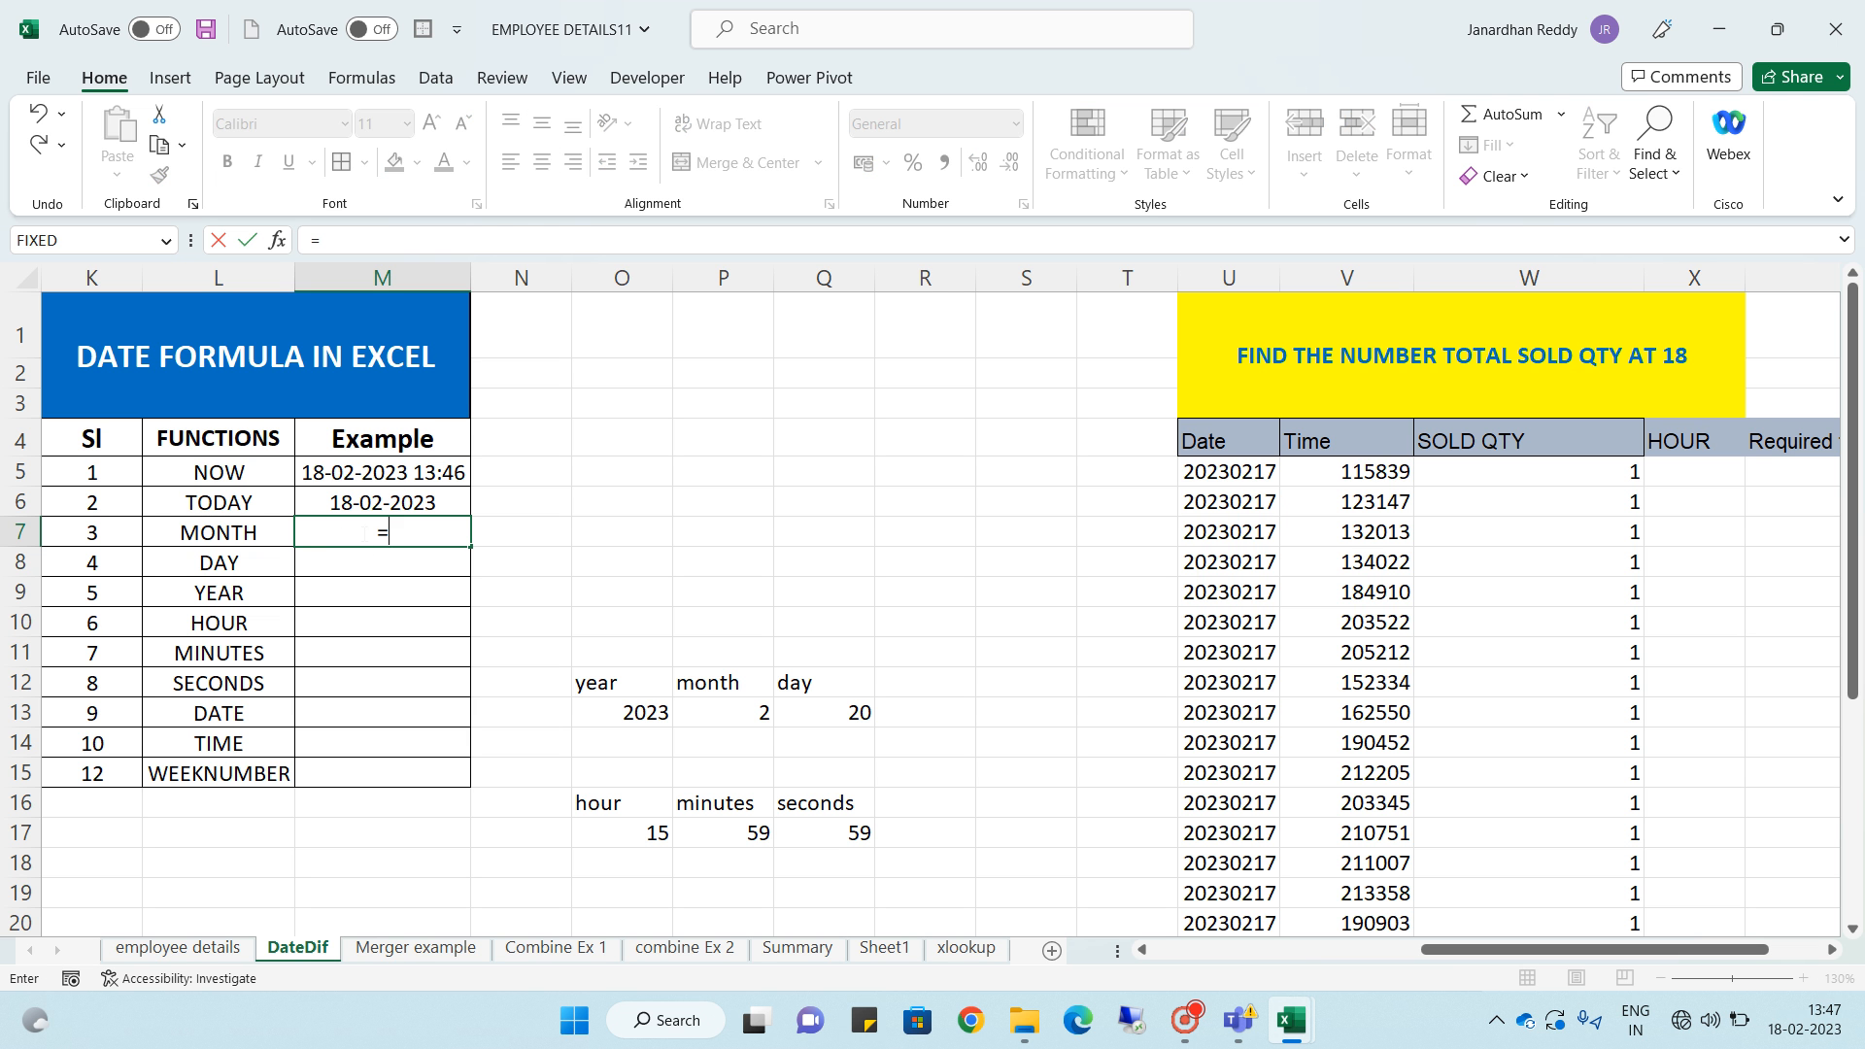
text(mont)
key(Tab)
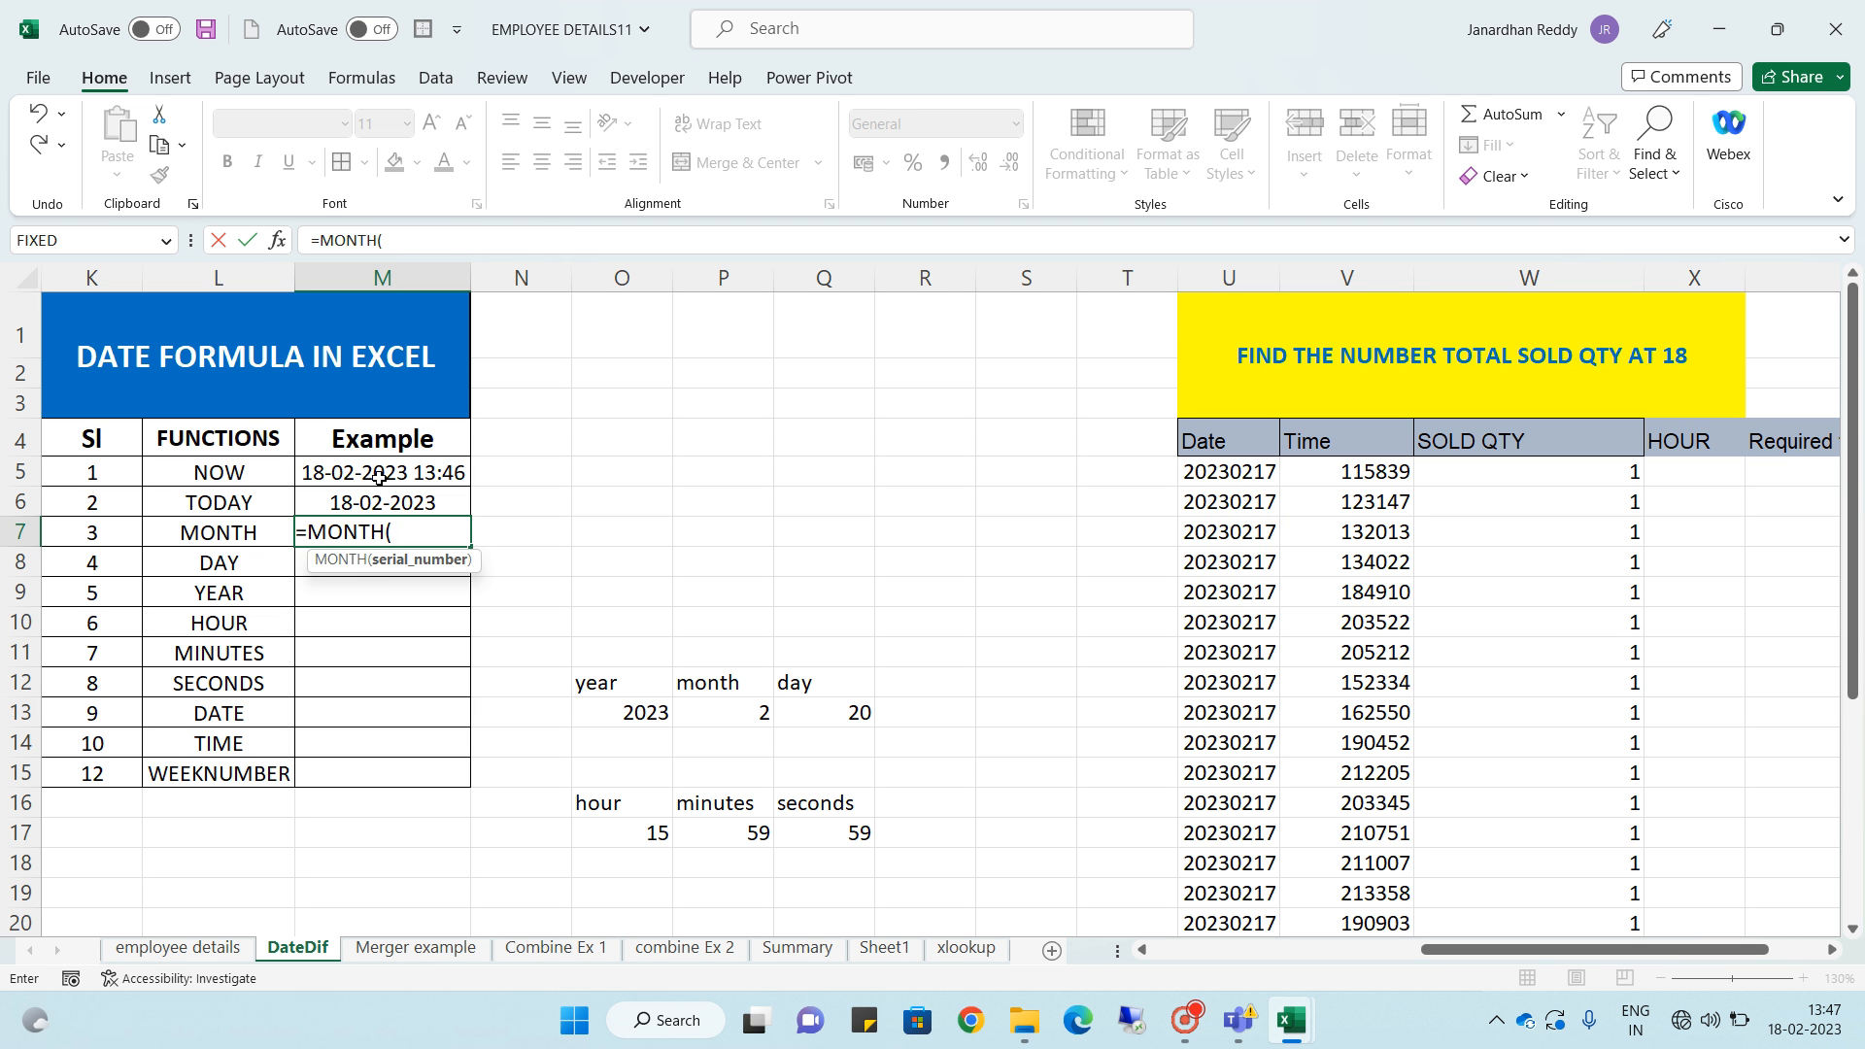
click(379, 477)
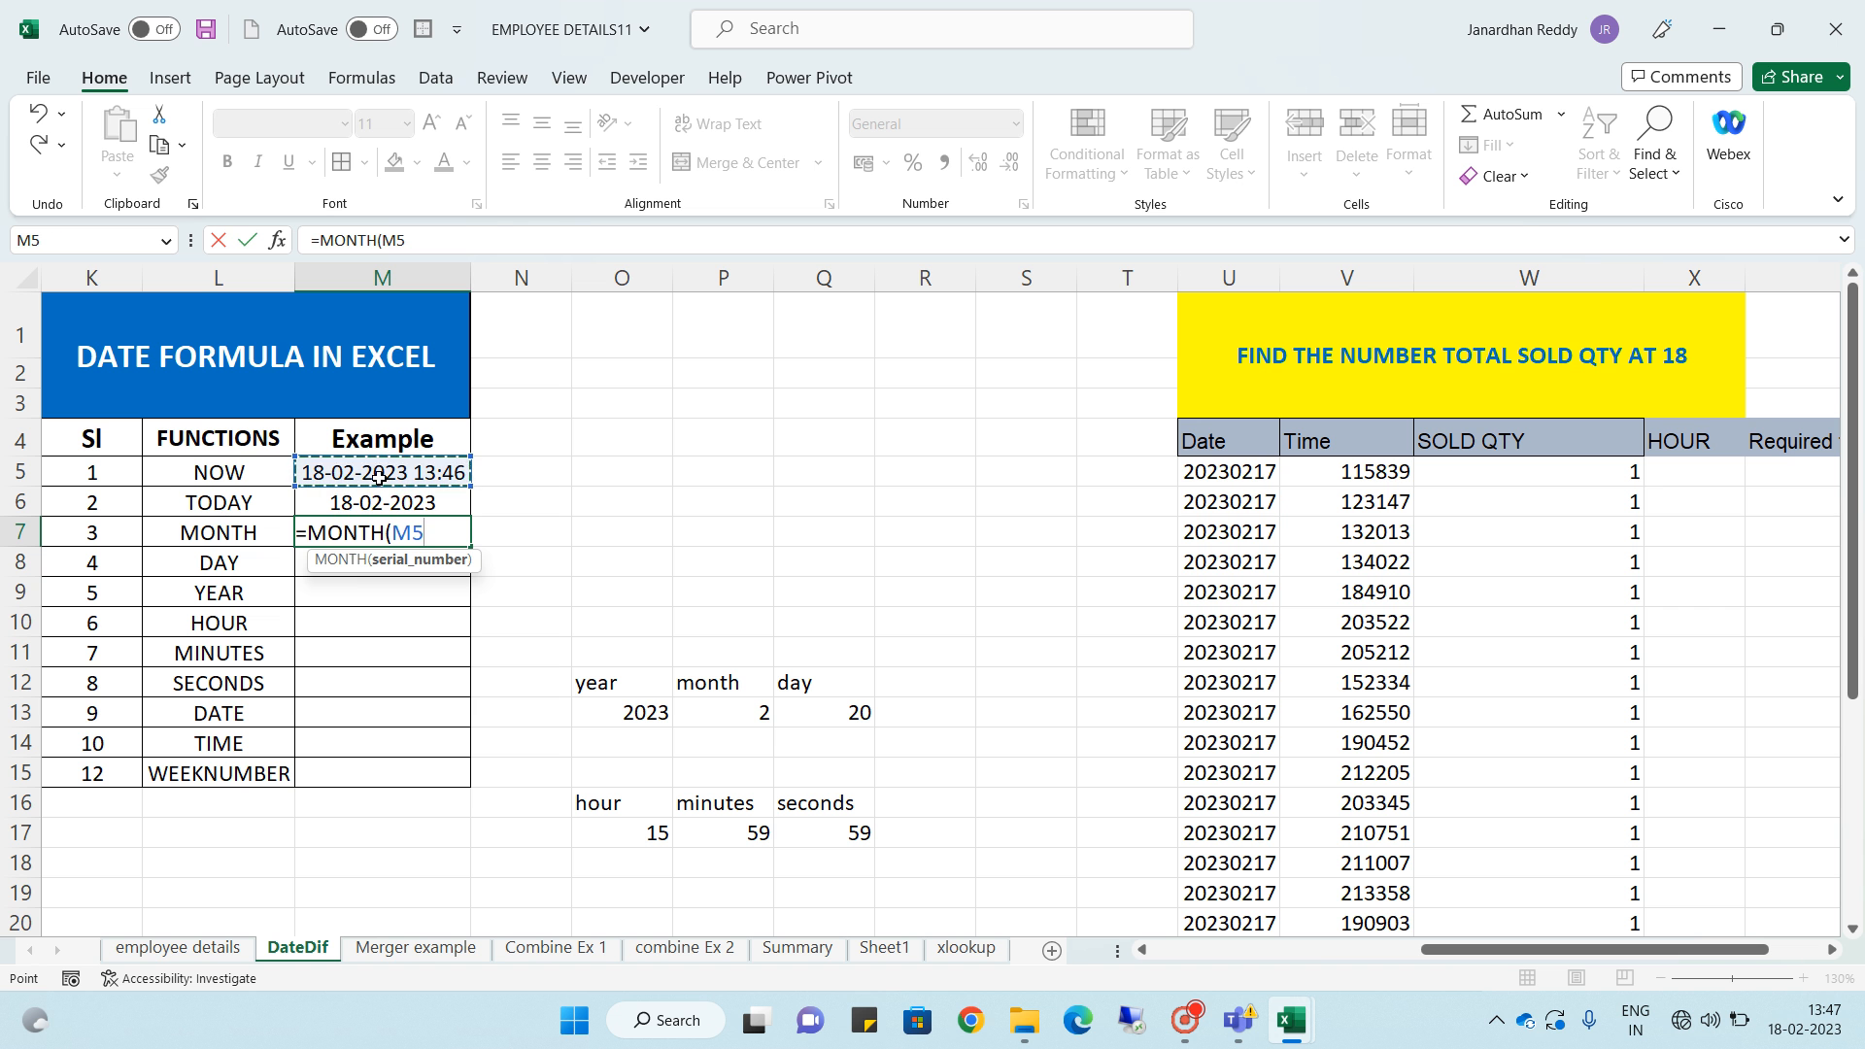
text())
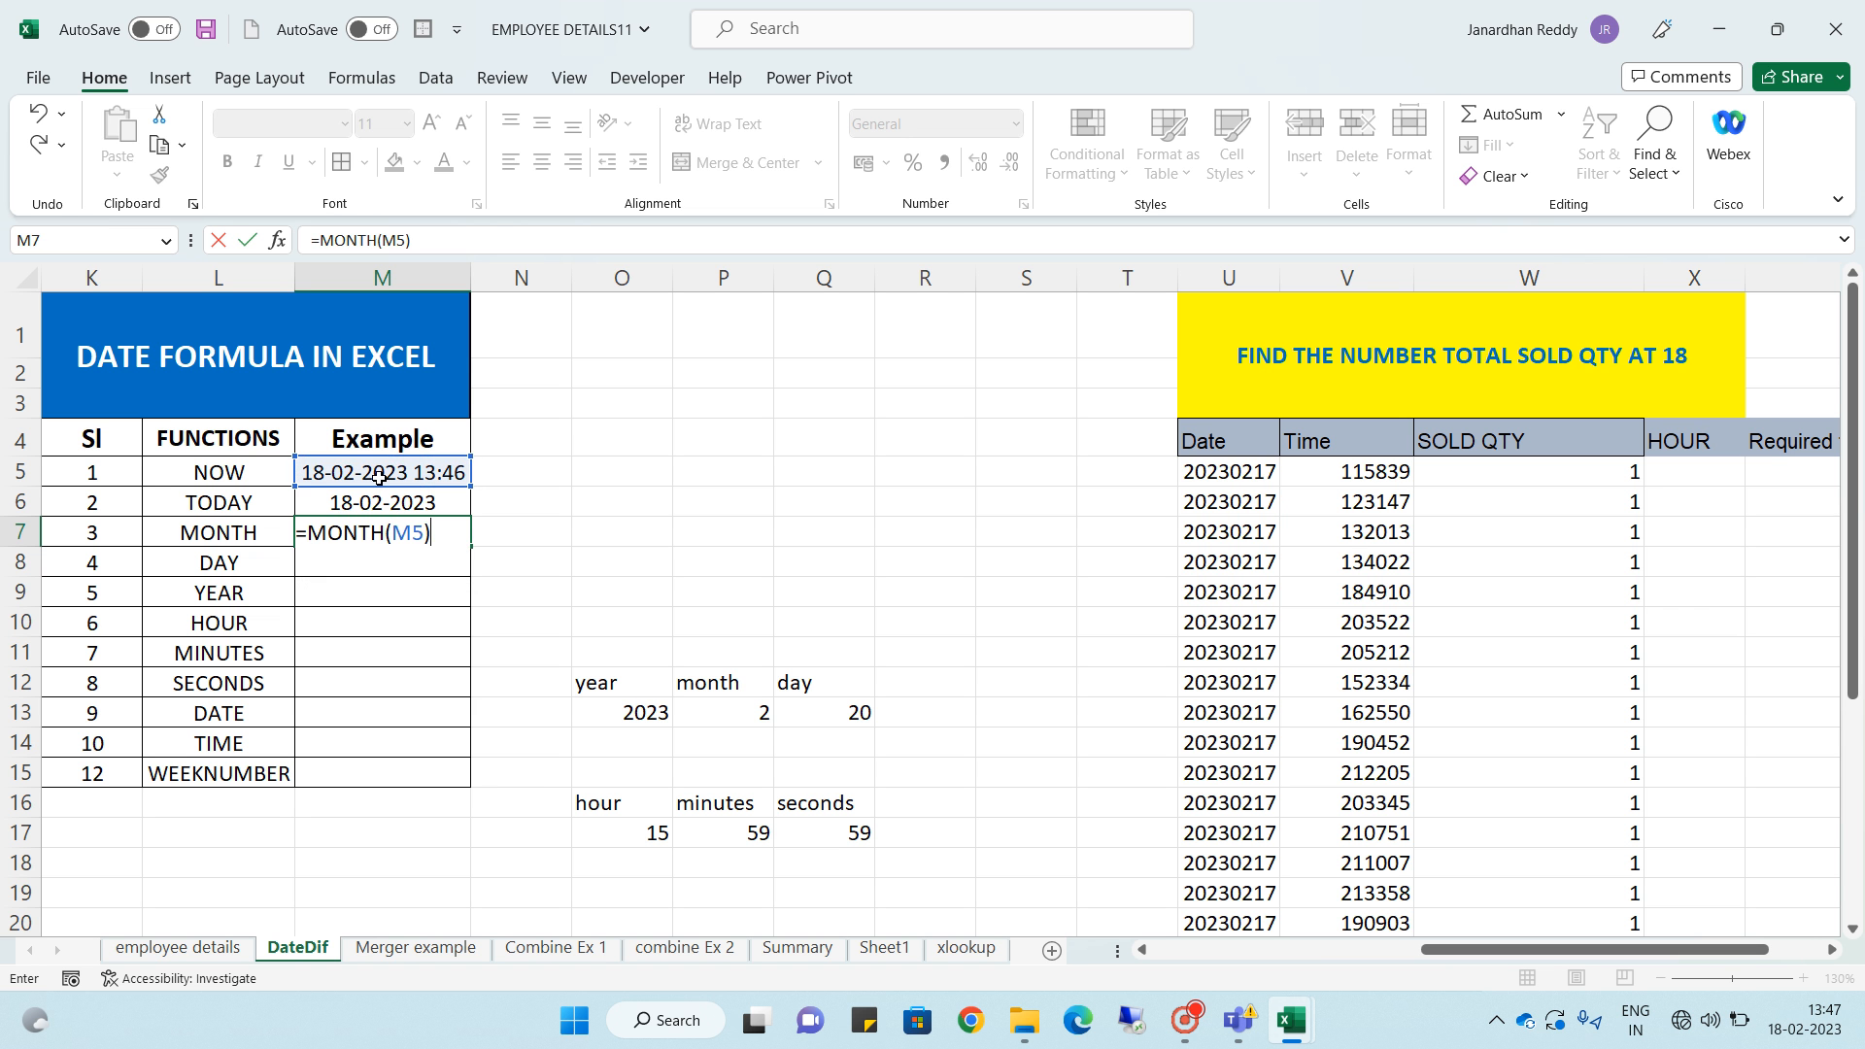
key(Return)
- Enter =DAY(M5) in the DAY row's Example cell, referencing the NOW result
click(398, 531)
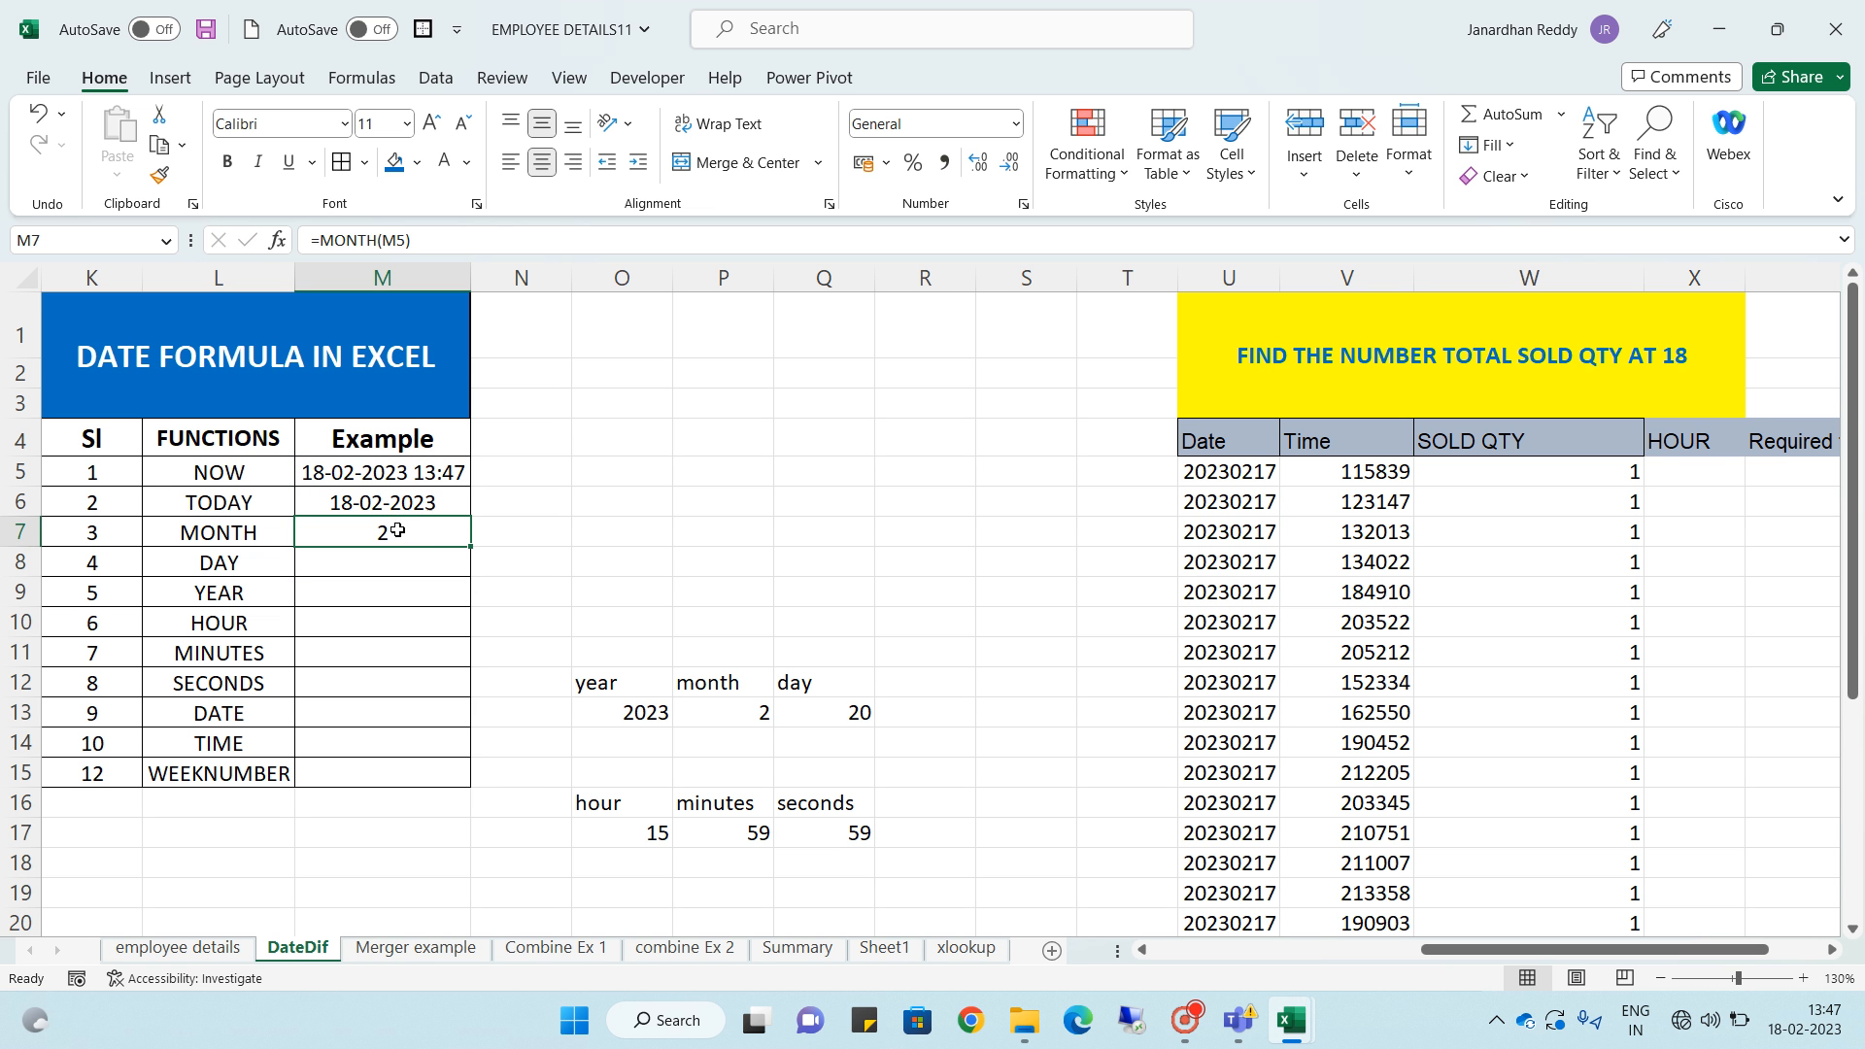
click(399, 557)
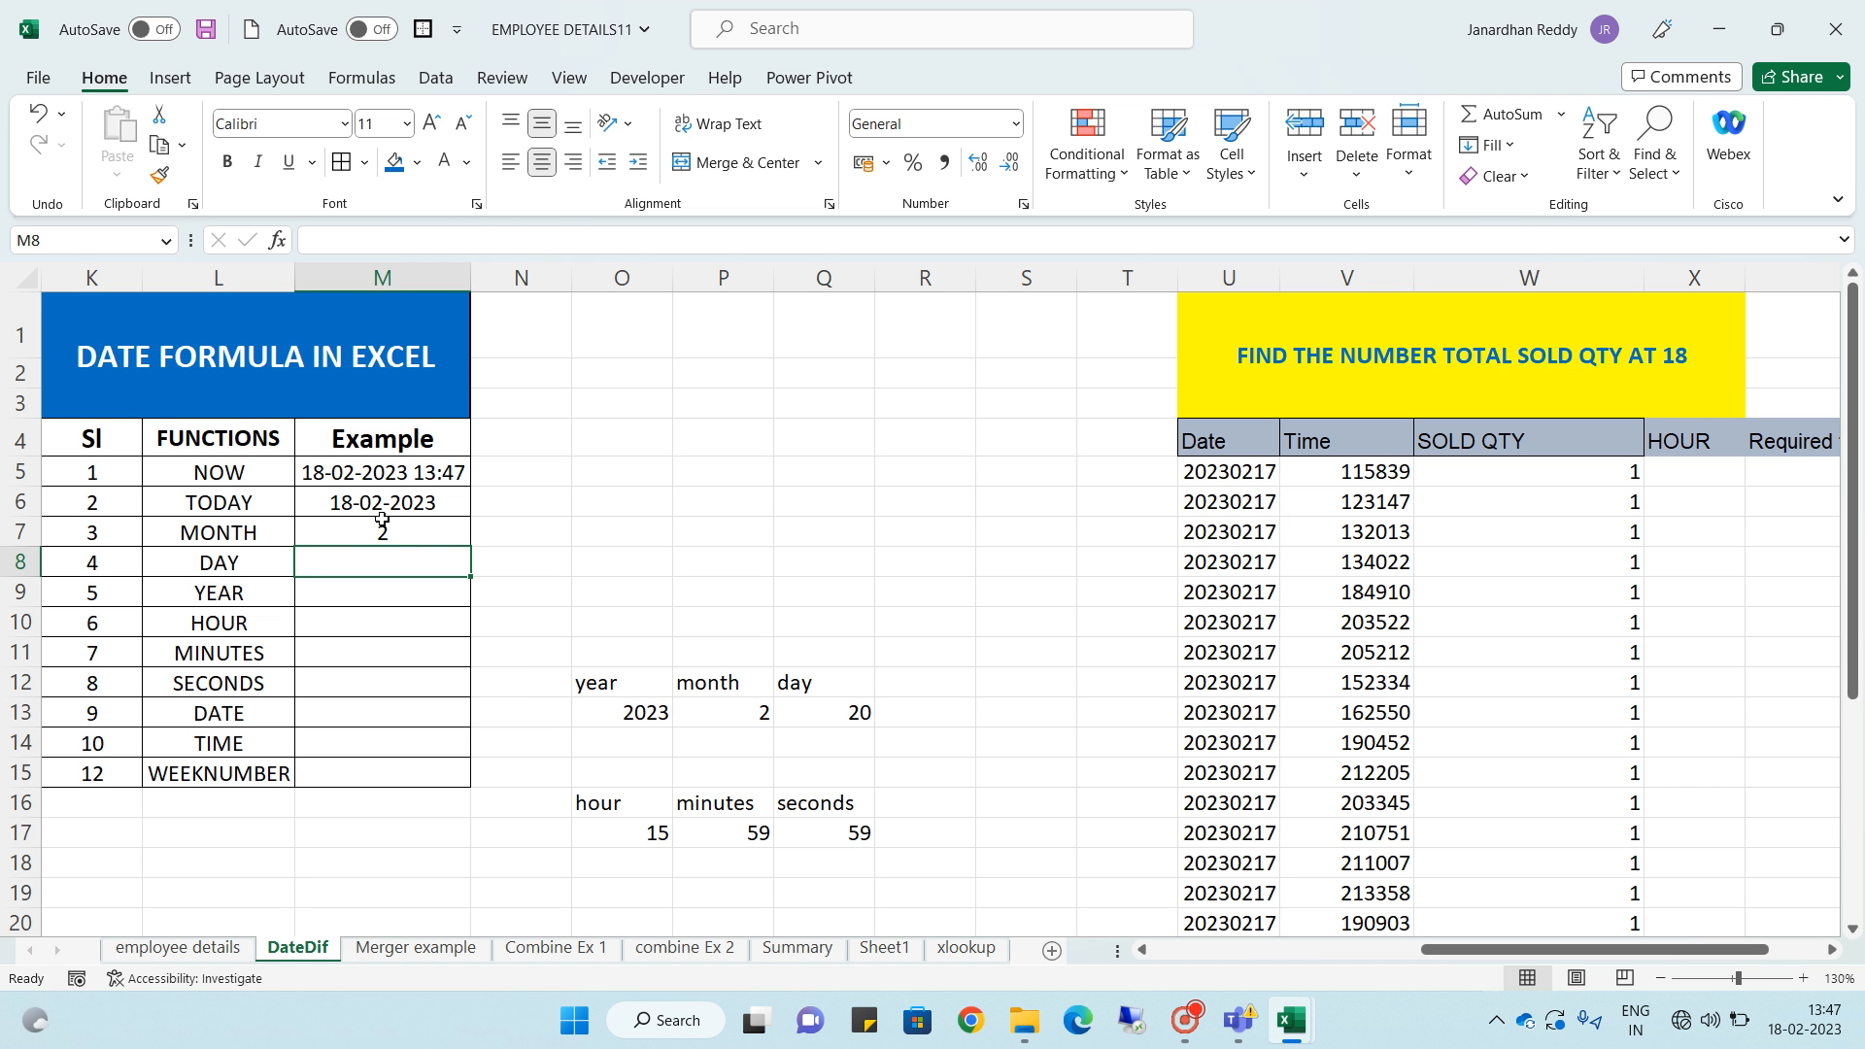
text(=)
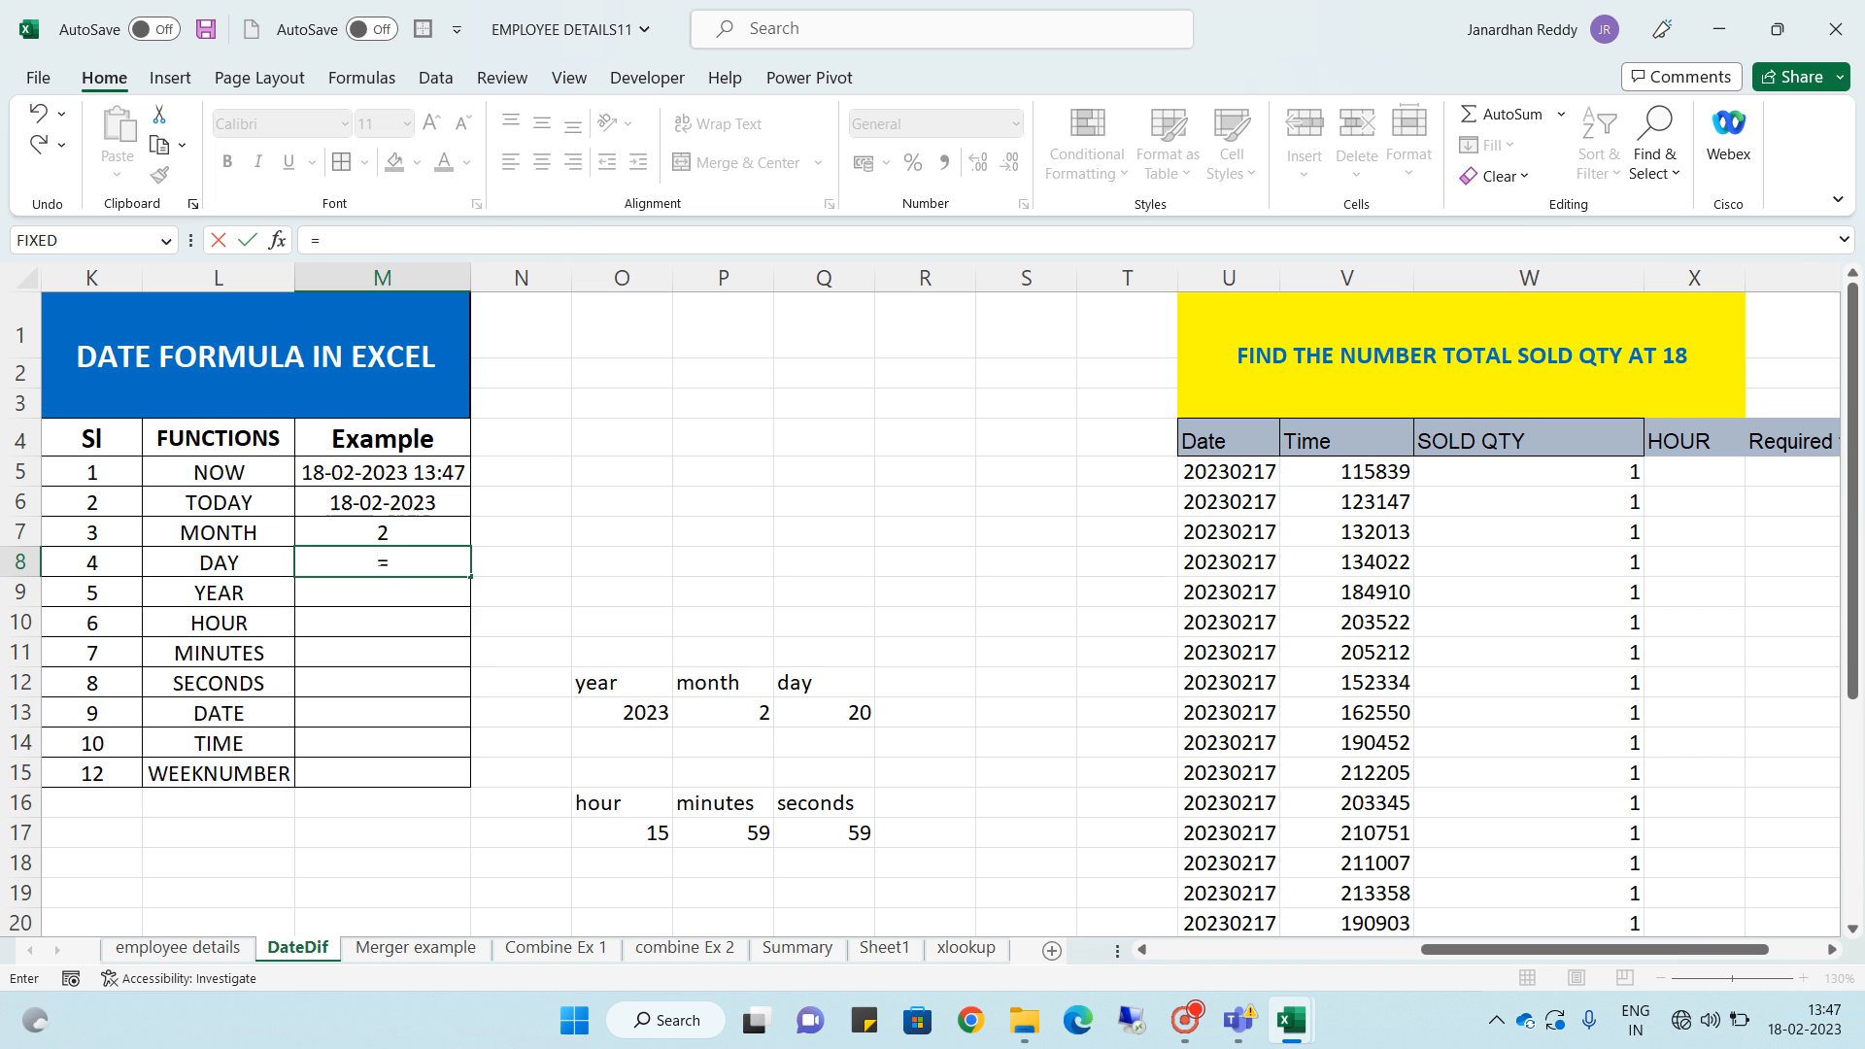
text(day)
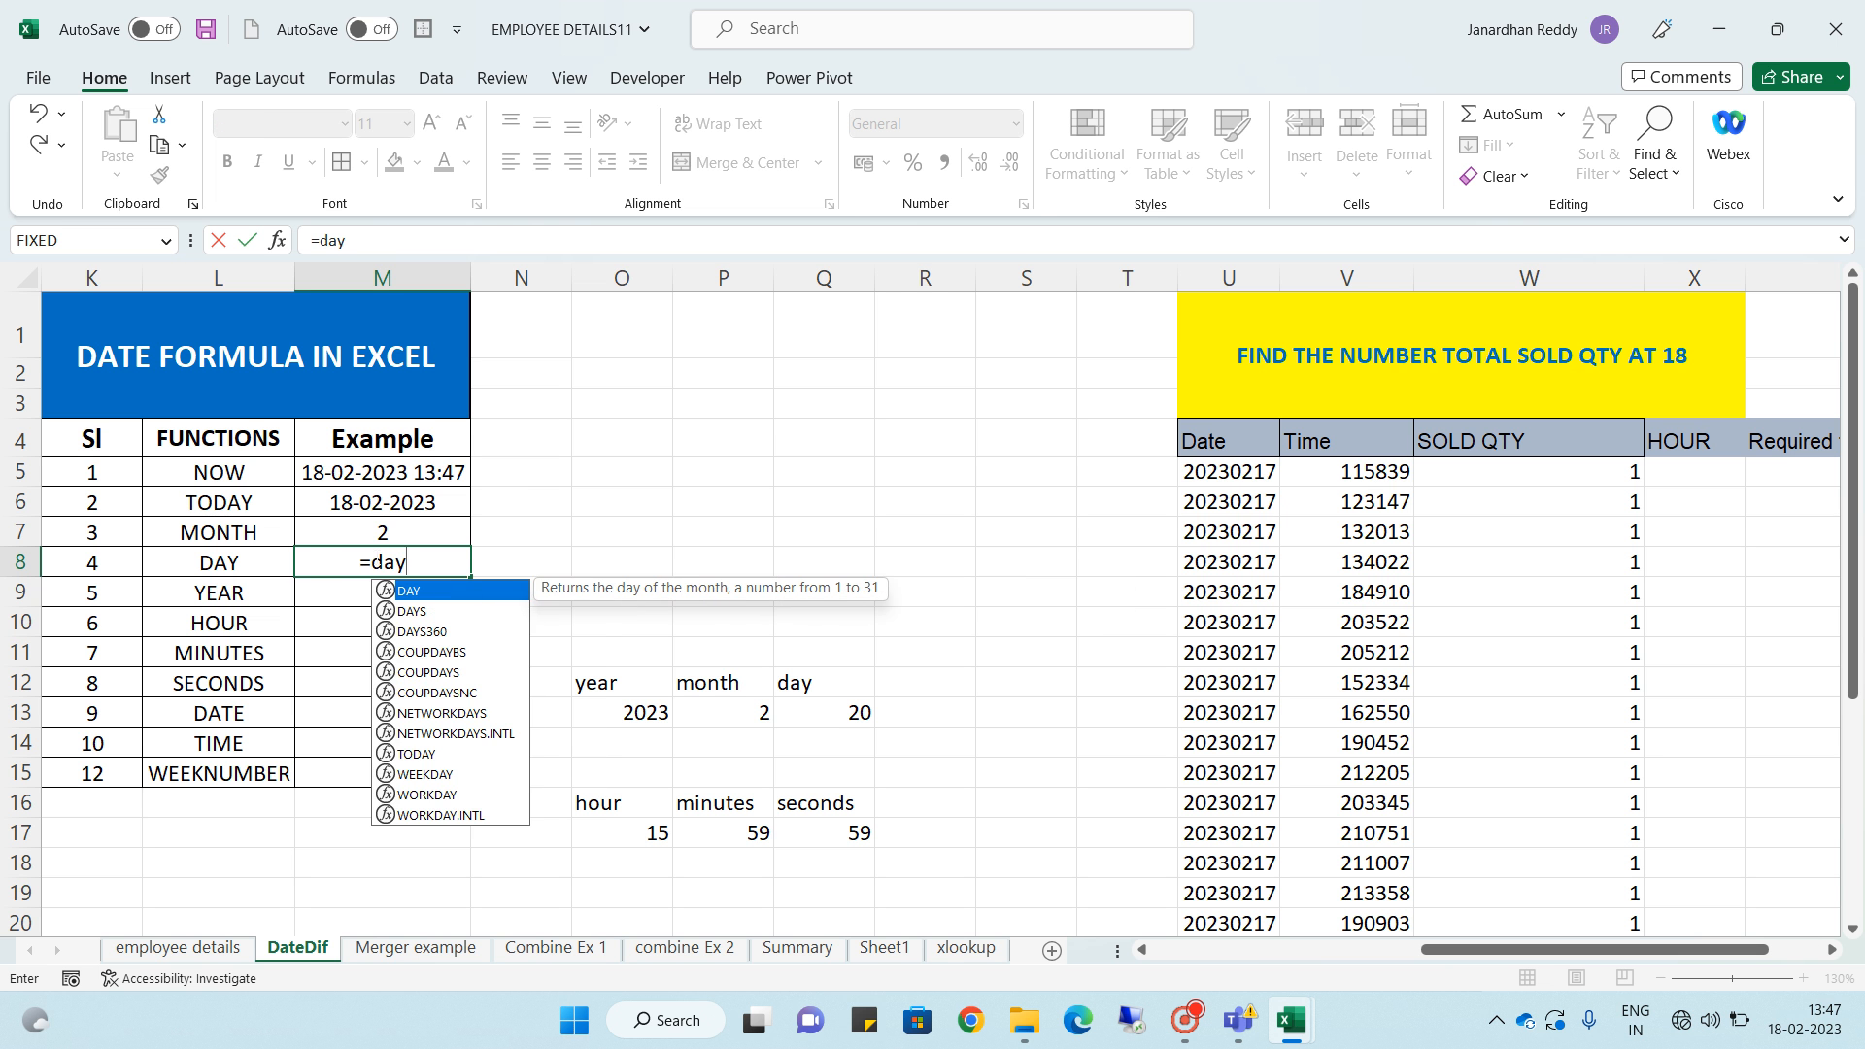
key(Tab)
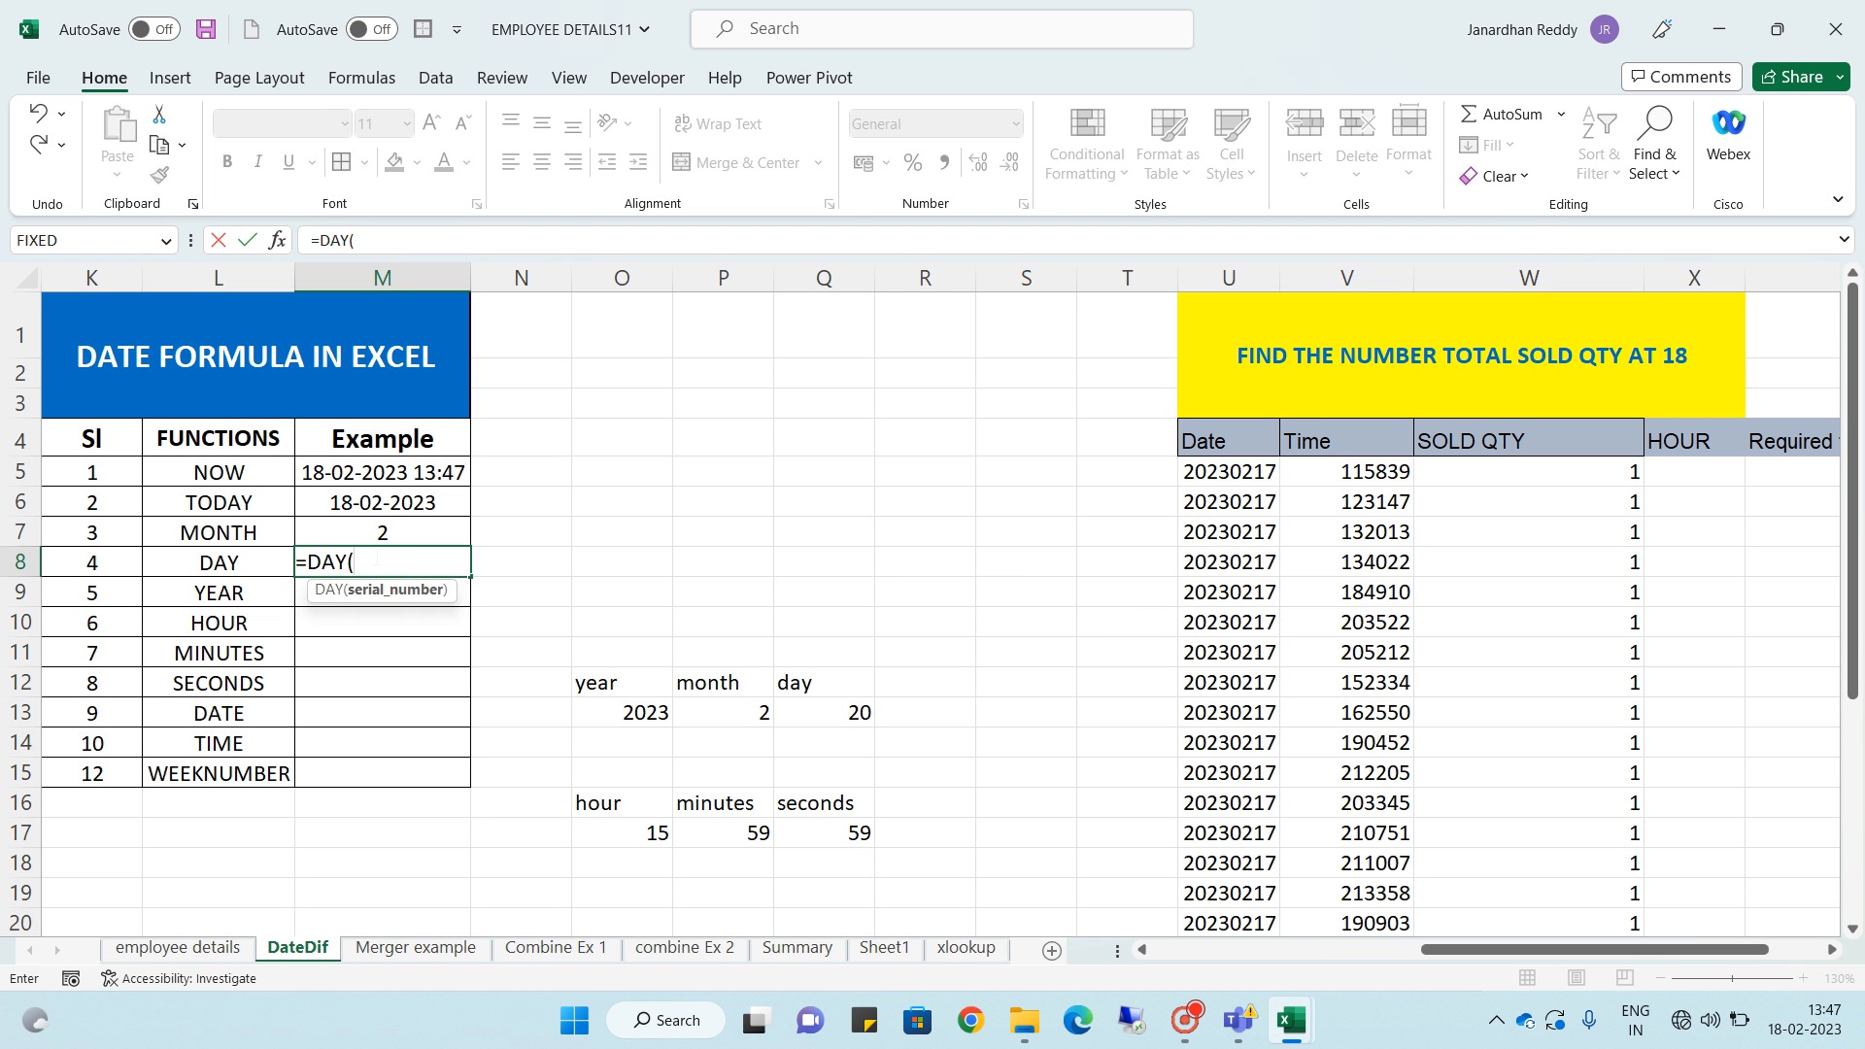
click(378, 470)
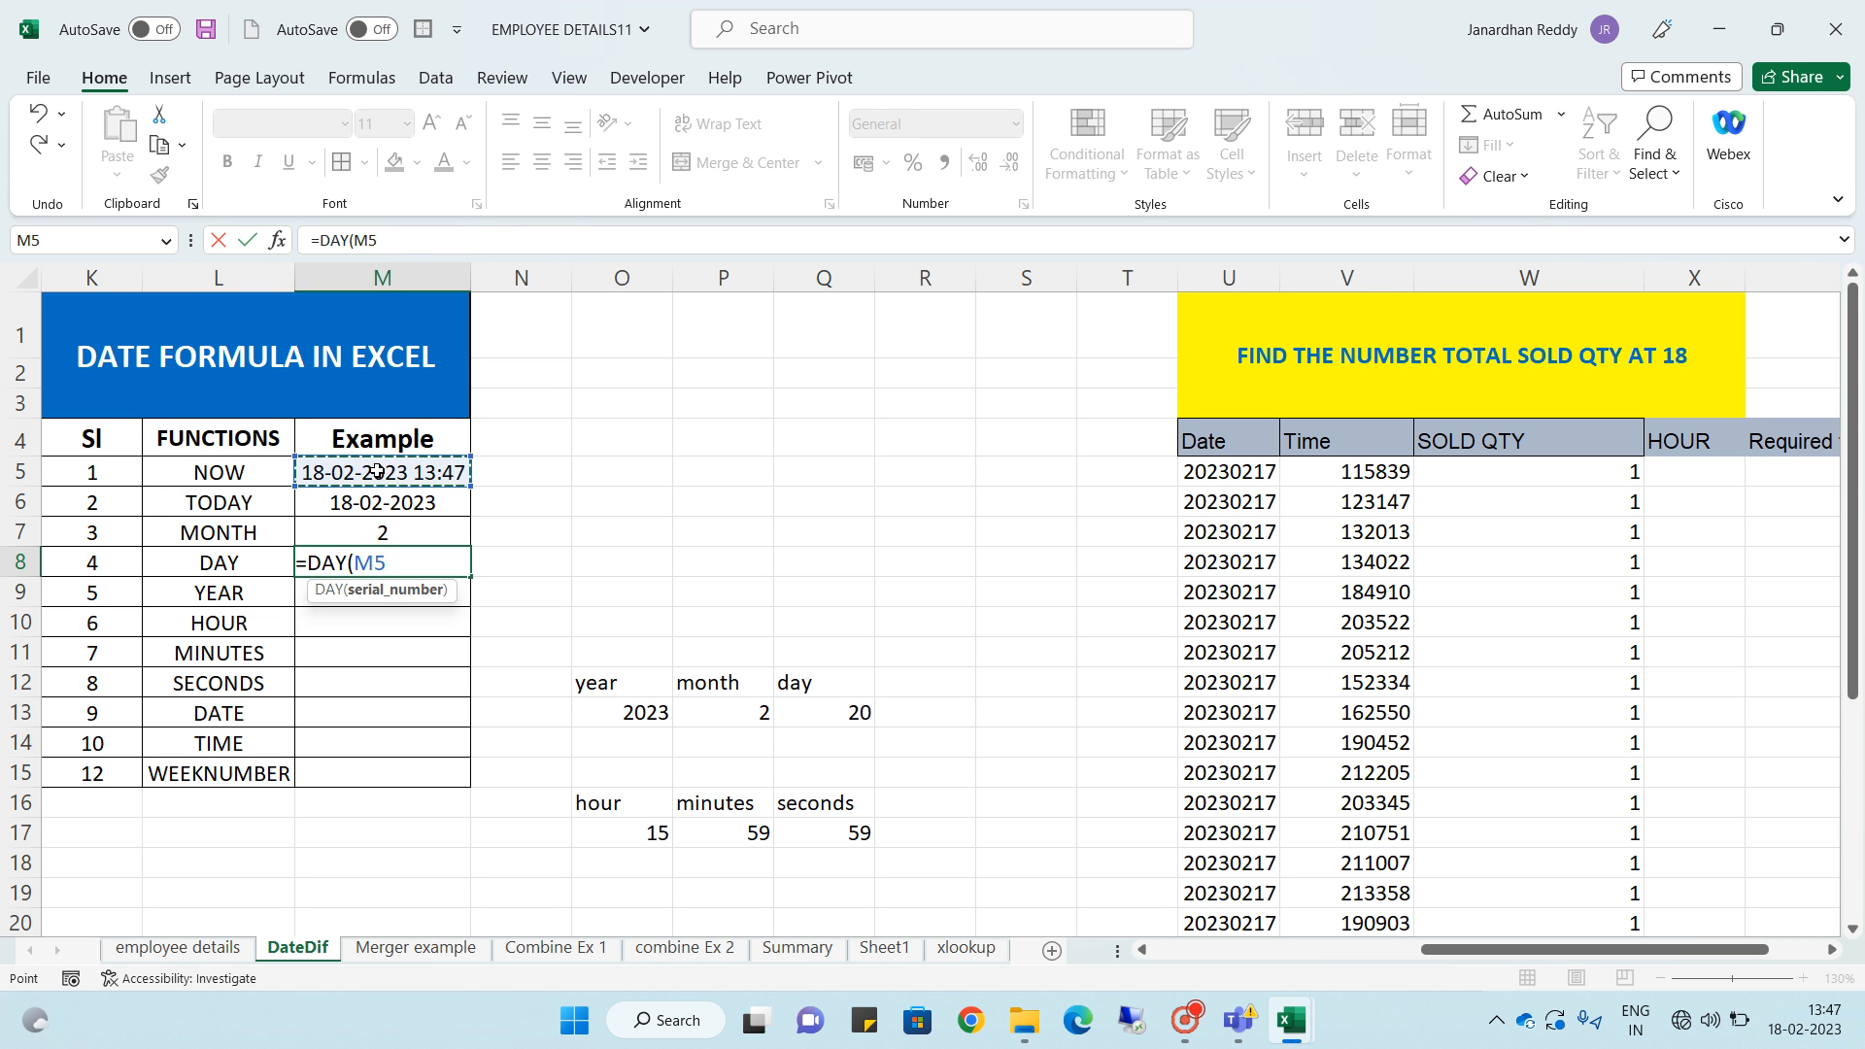
key(Return)
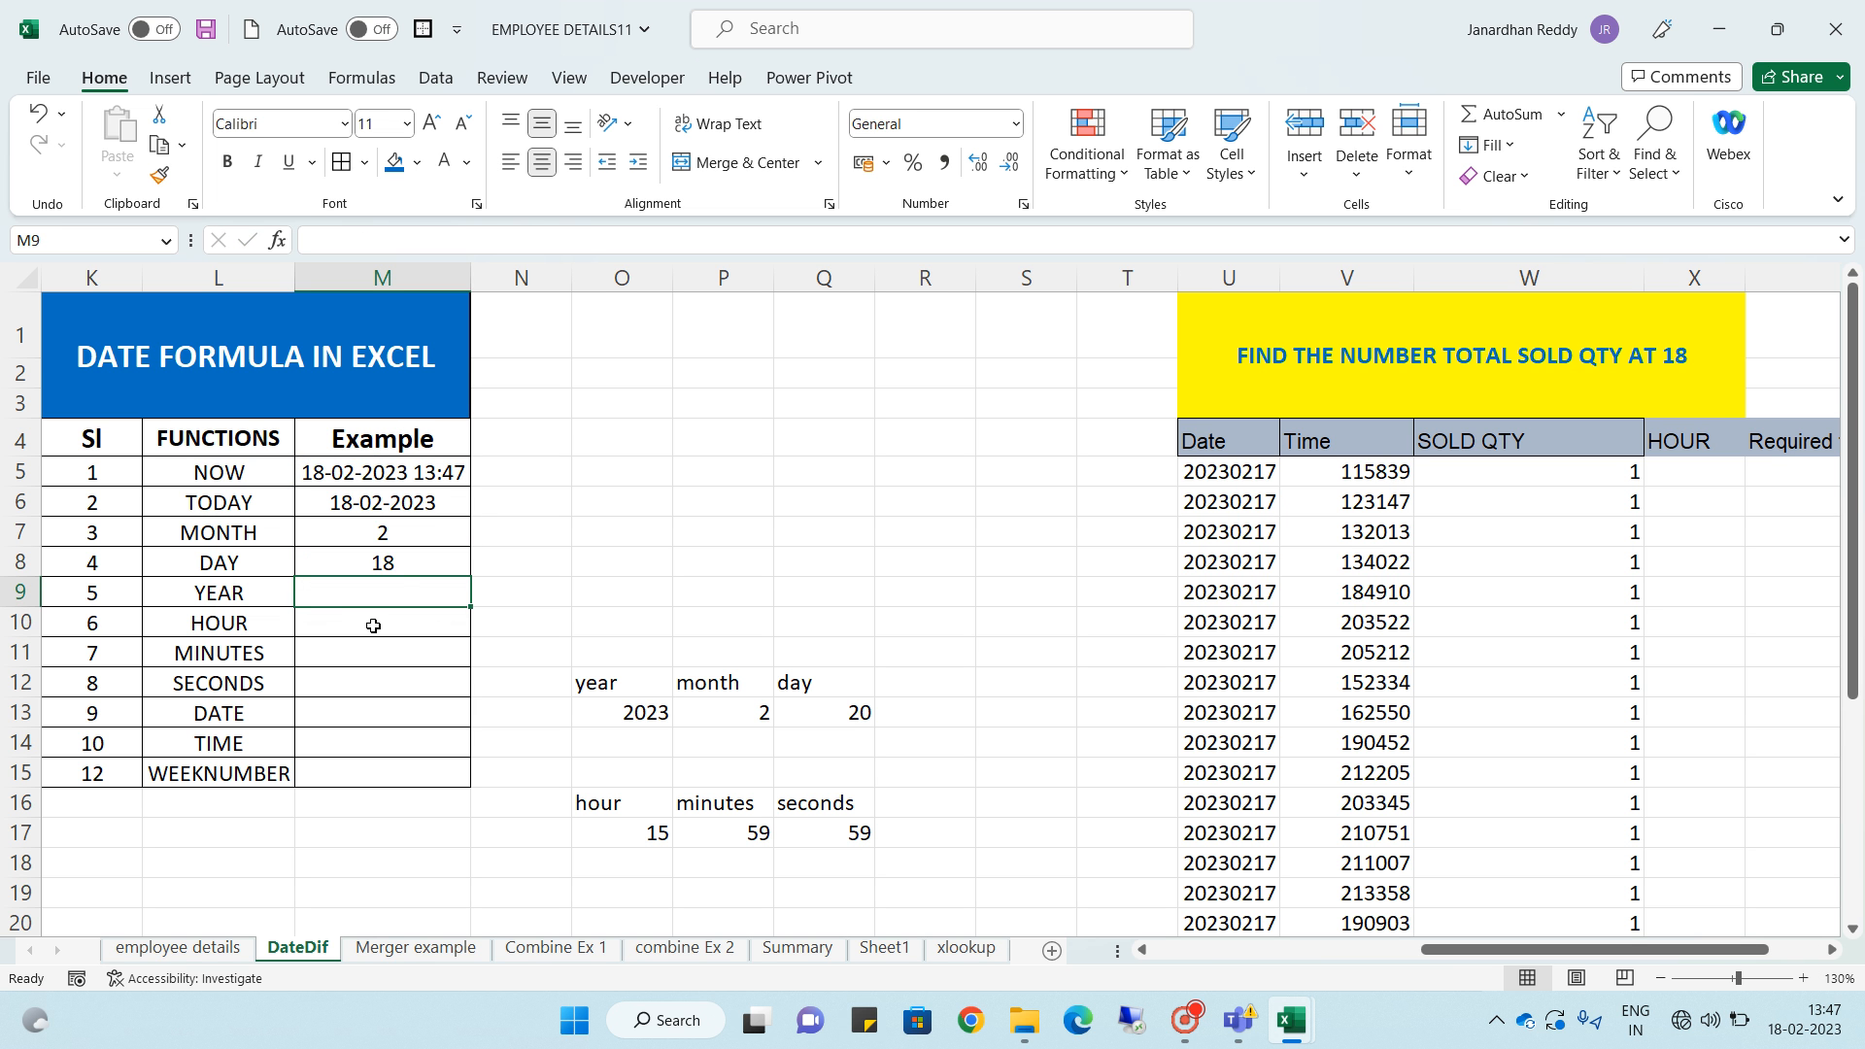
click(395, 565)
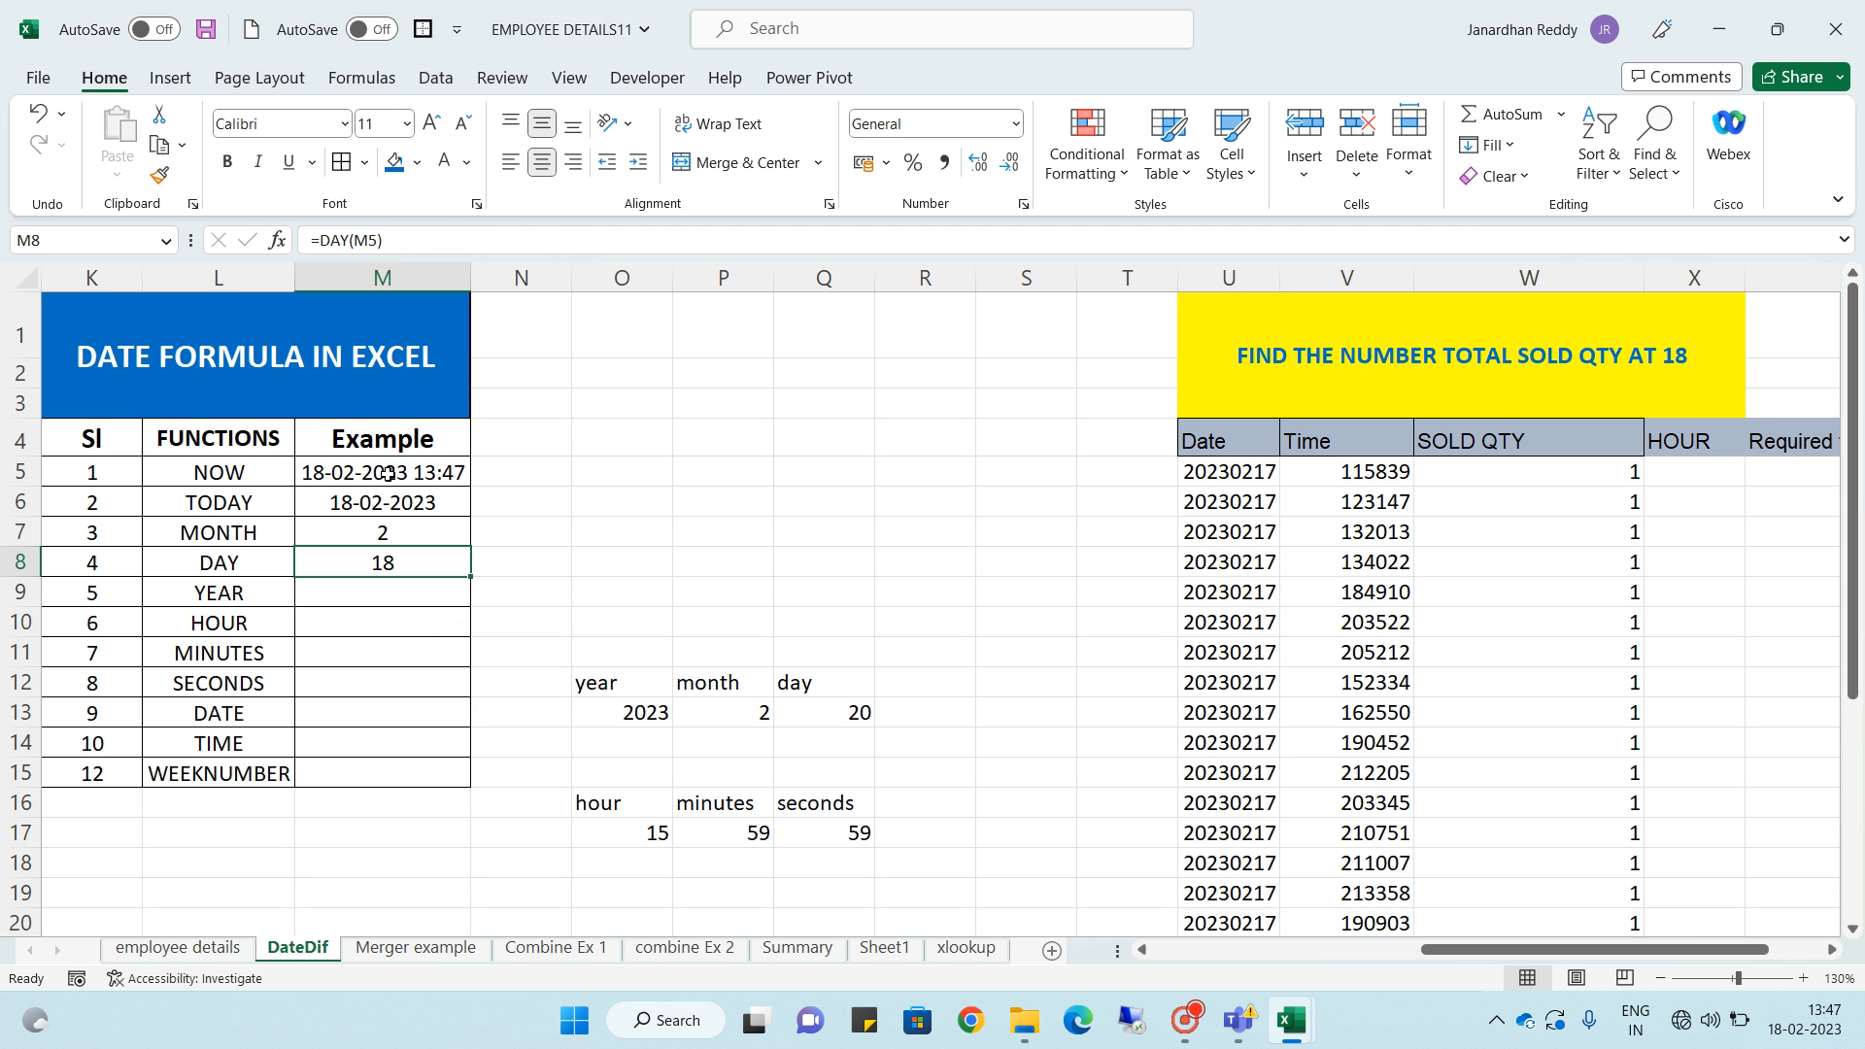
- Enter the date 25-jan-2023 in cell O8
click(613, 564)
text(2)
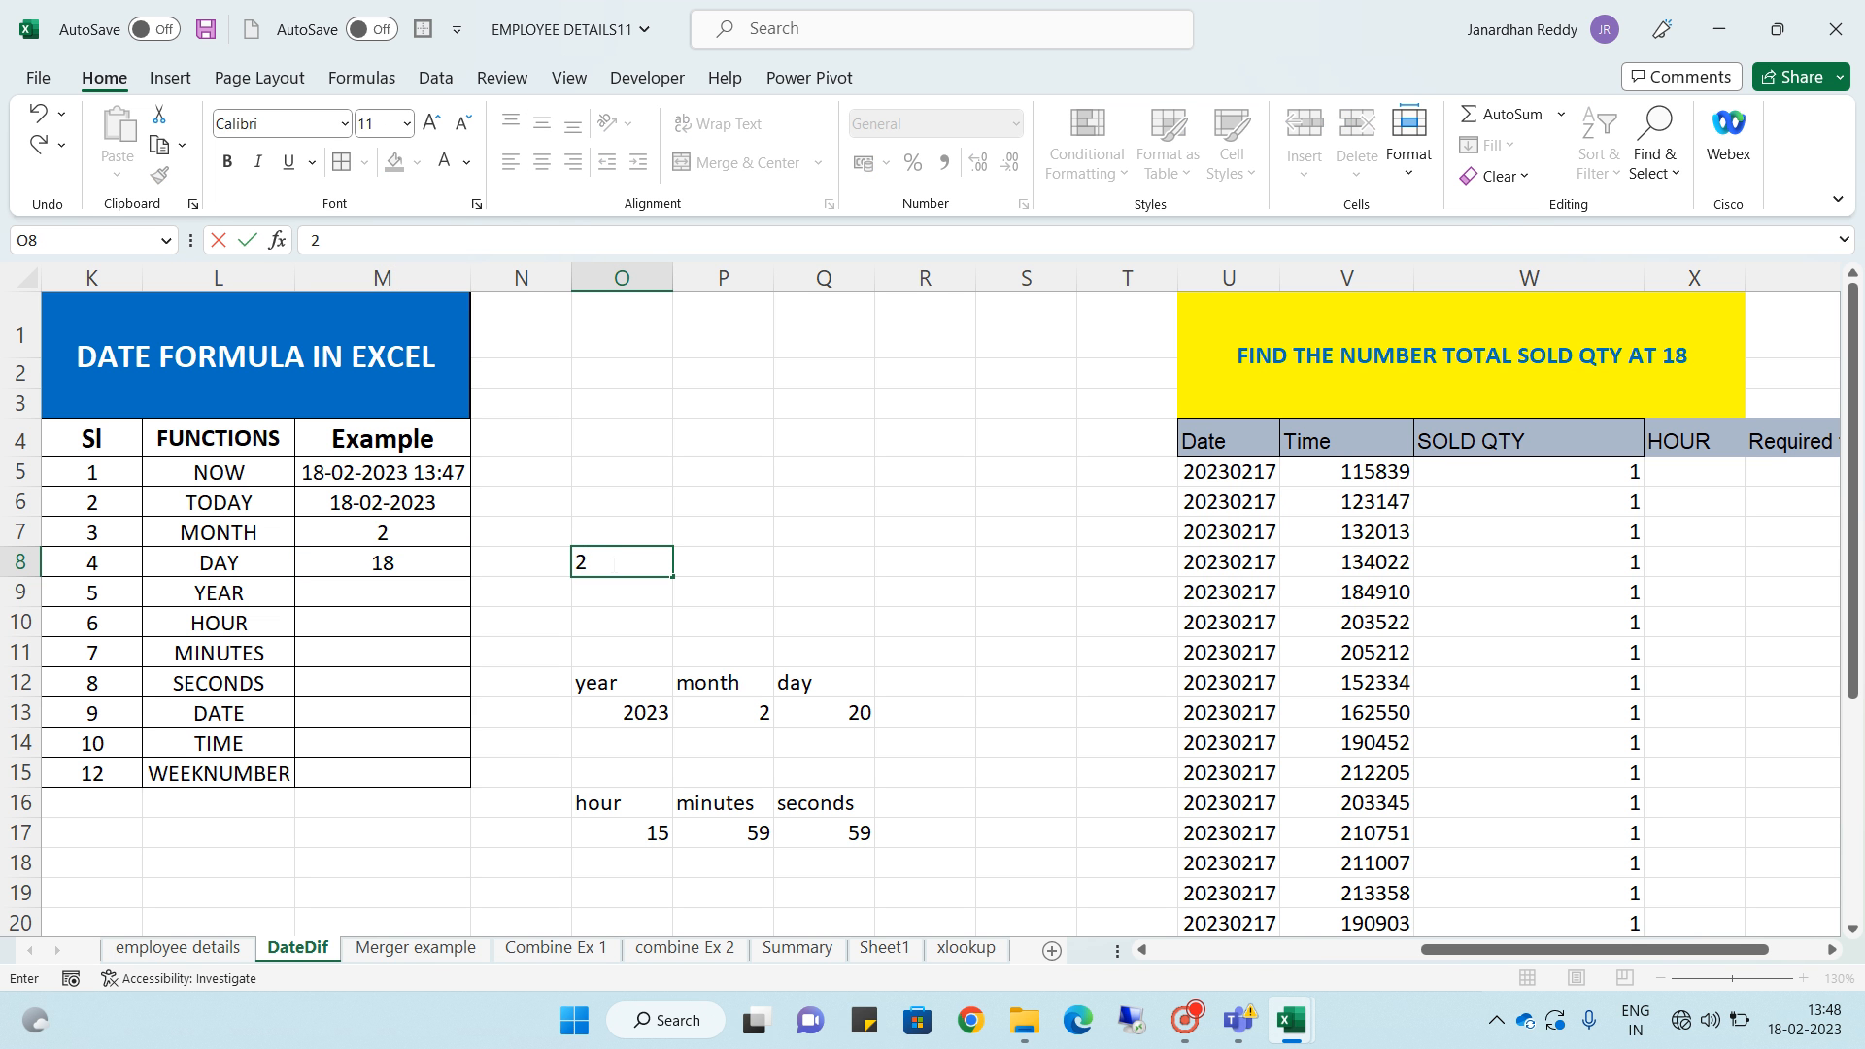
text(5-jan-29)
key(BackSpace)
text(023)
key(Return)
key(Up)
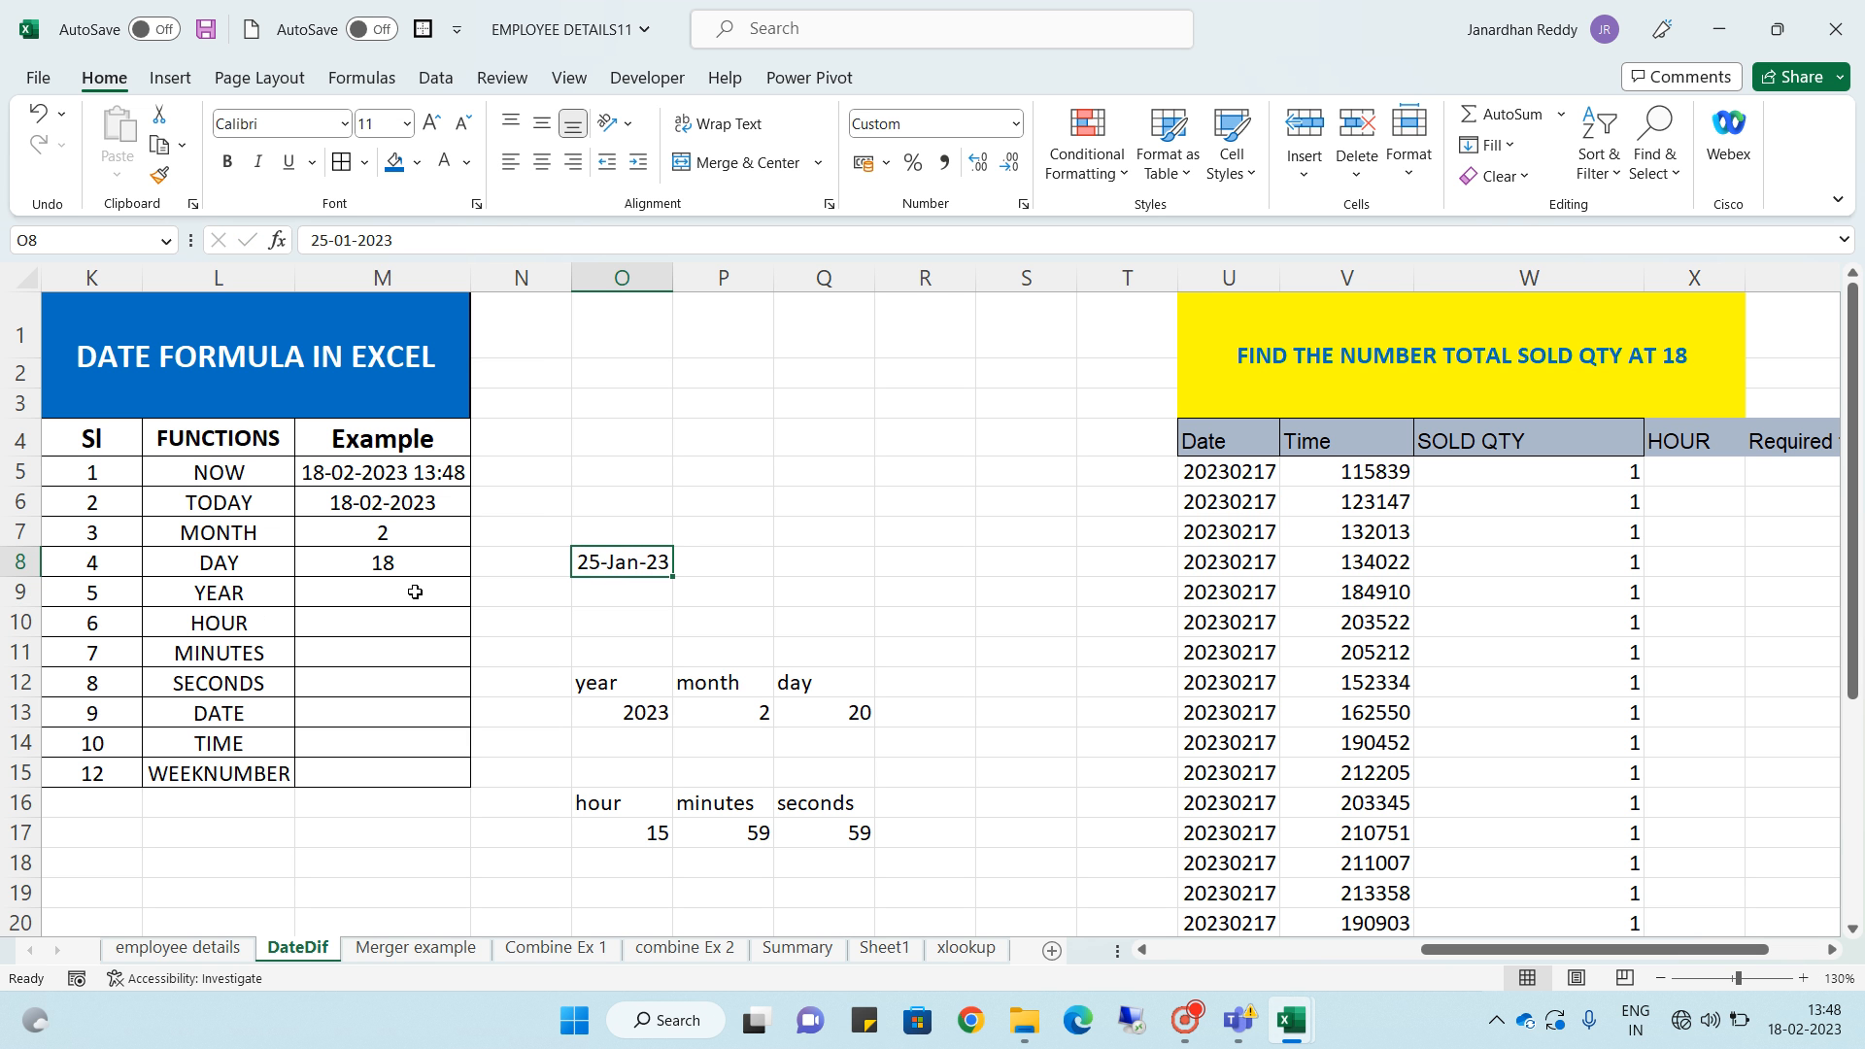
click(414, 569)
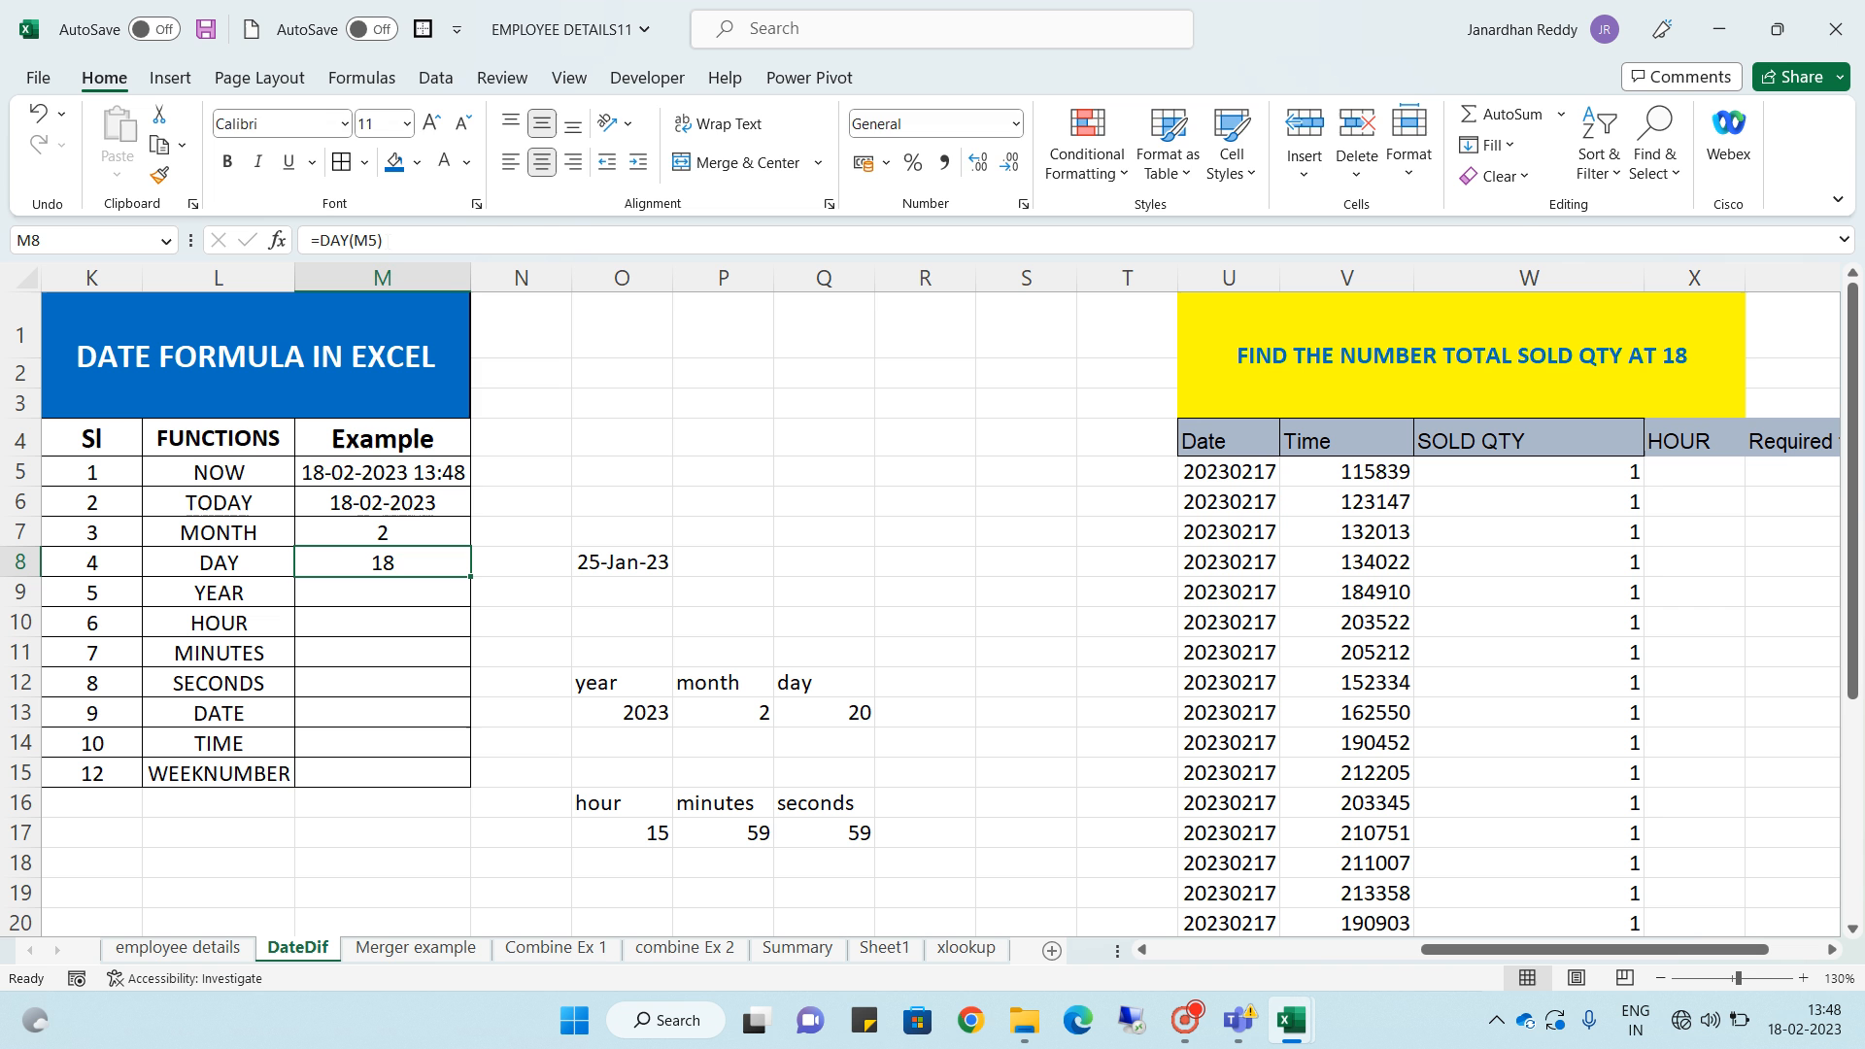
- Change the DAY row's Example formula to reference cell O8 instead of the NOW result
double_click(414, 568)
key(BackSpace)
key(BackSpace)
key(BackSpace)
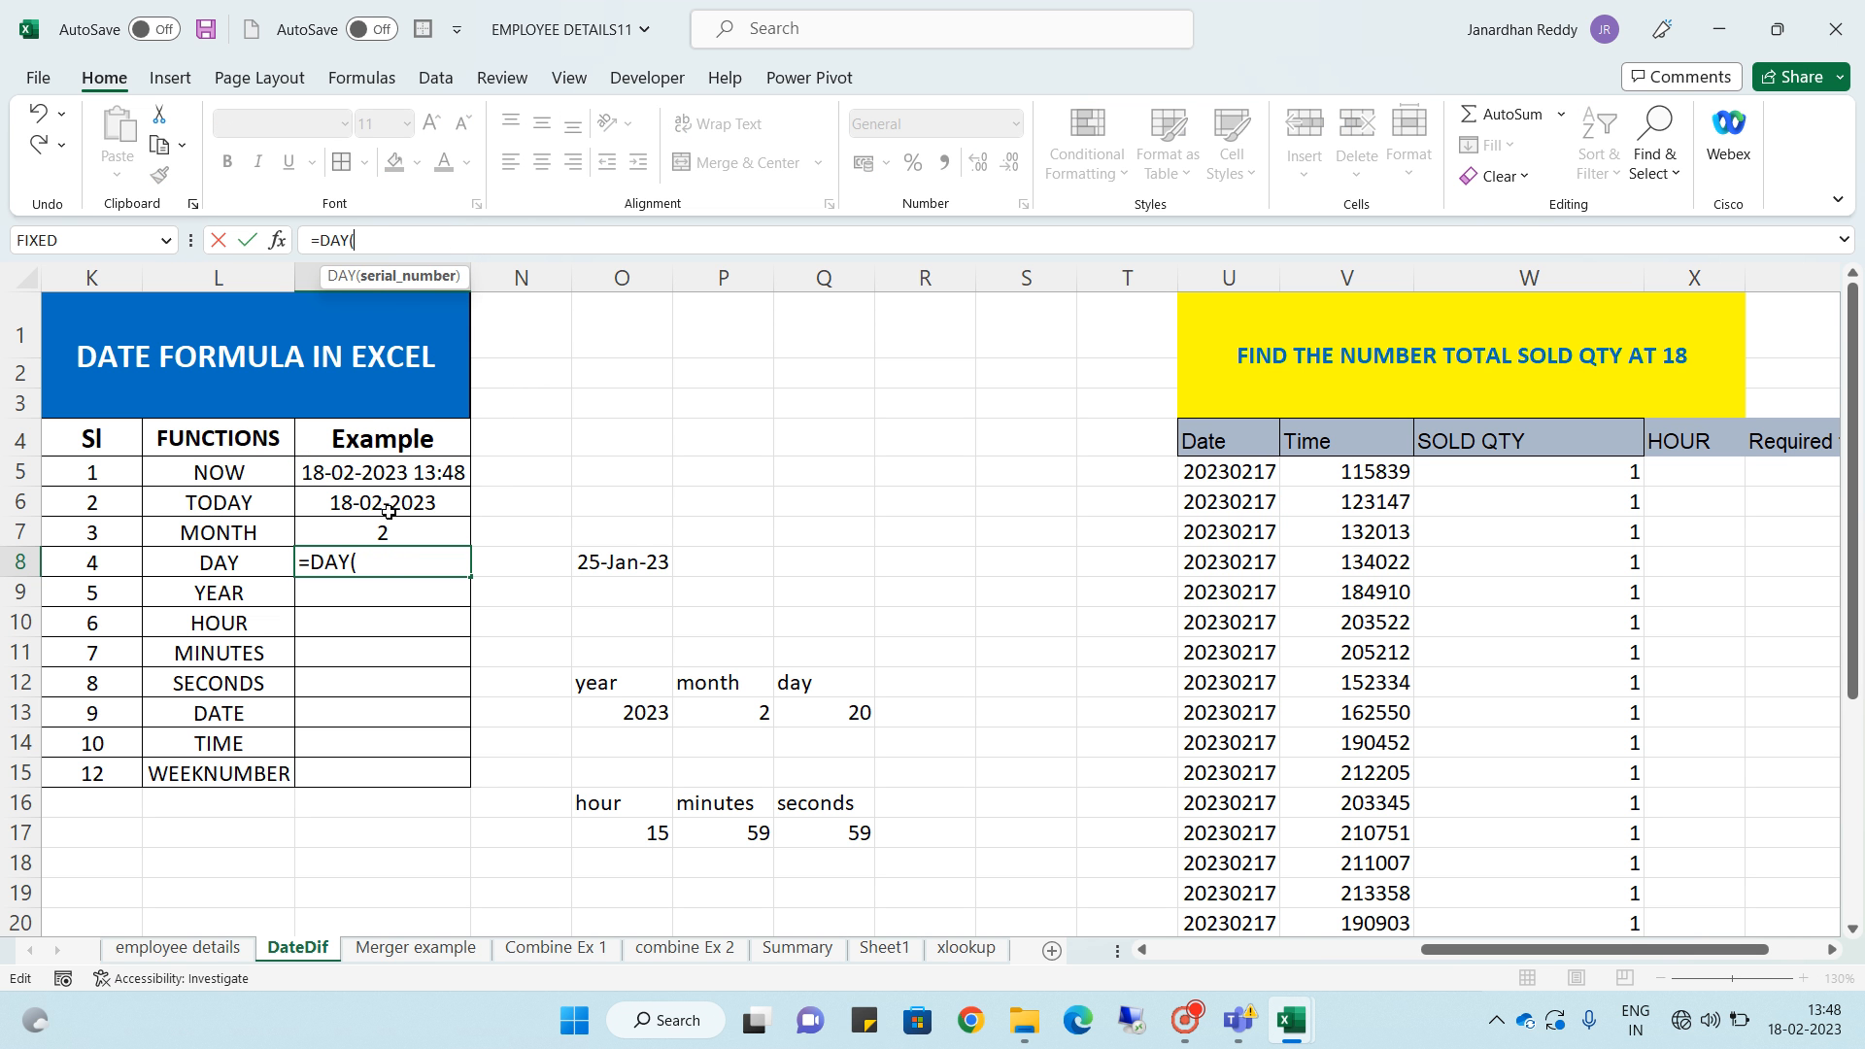
click(598, 562)
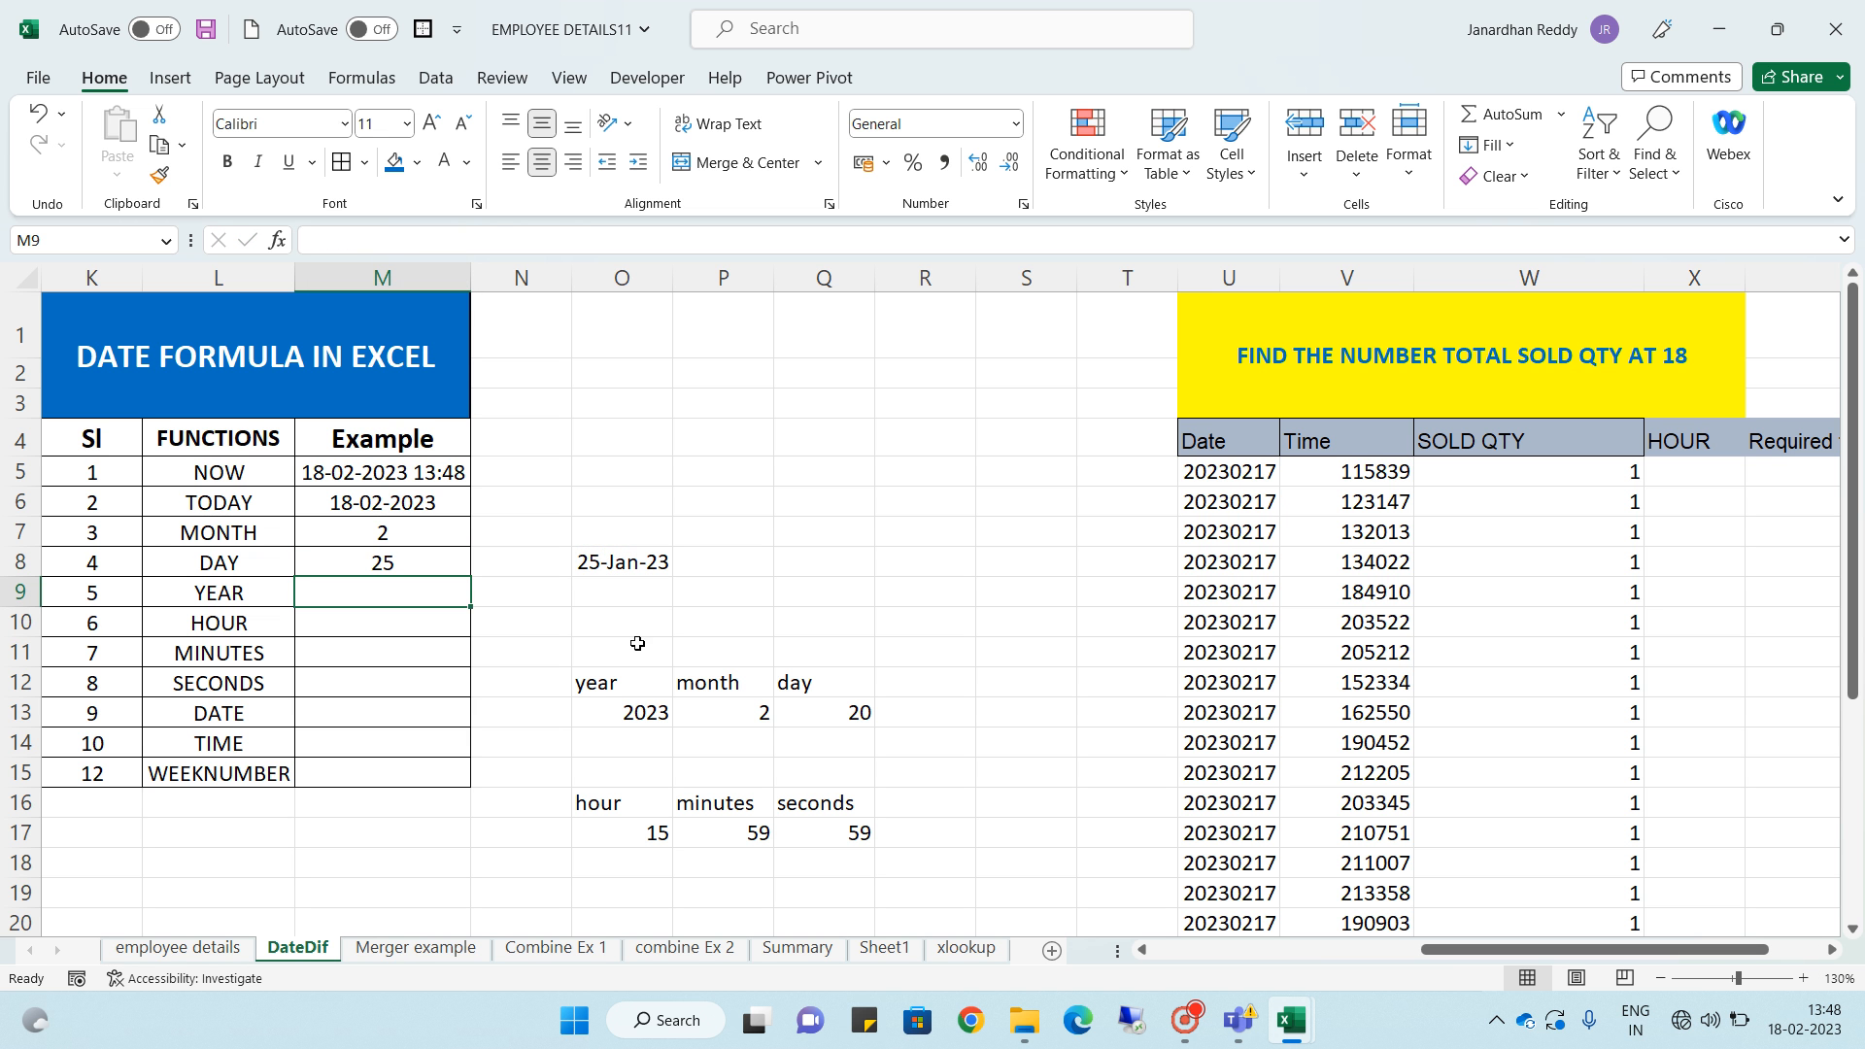
click(404, 561)
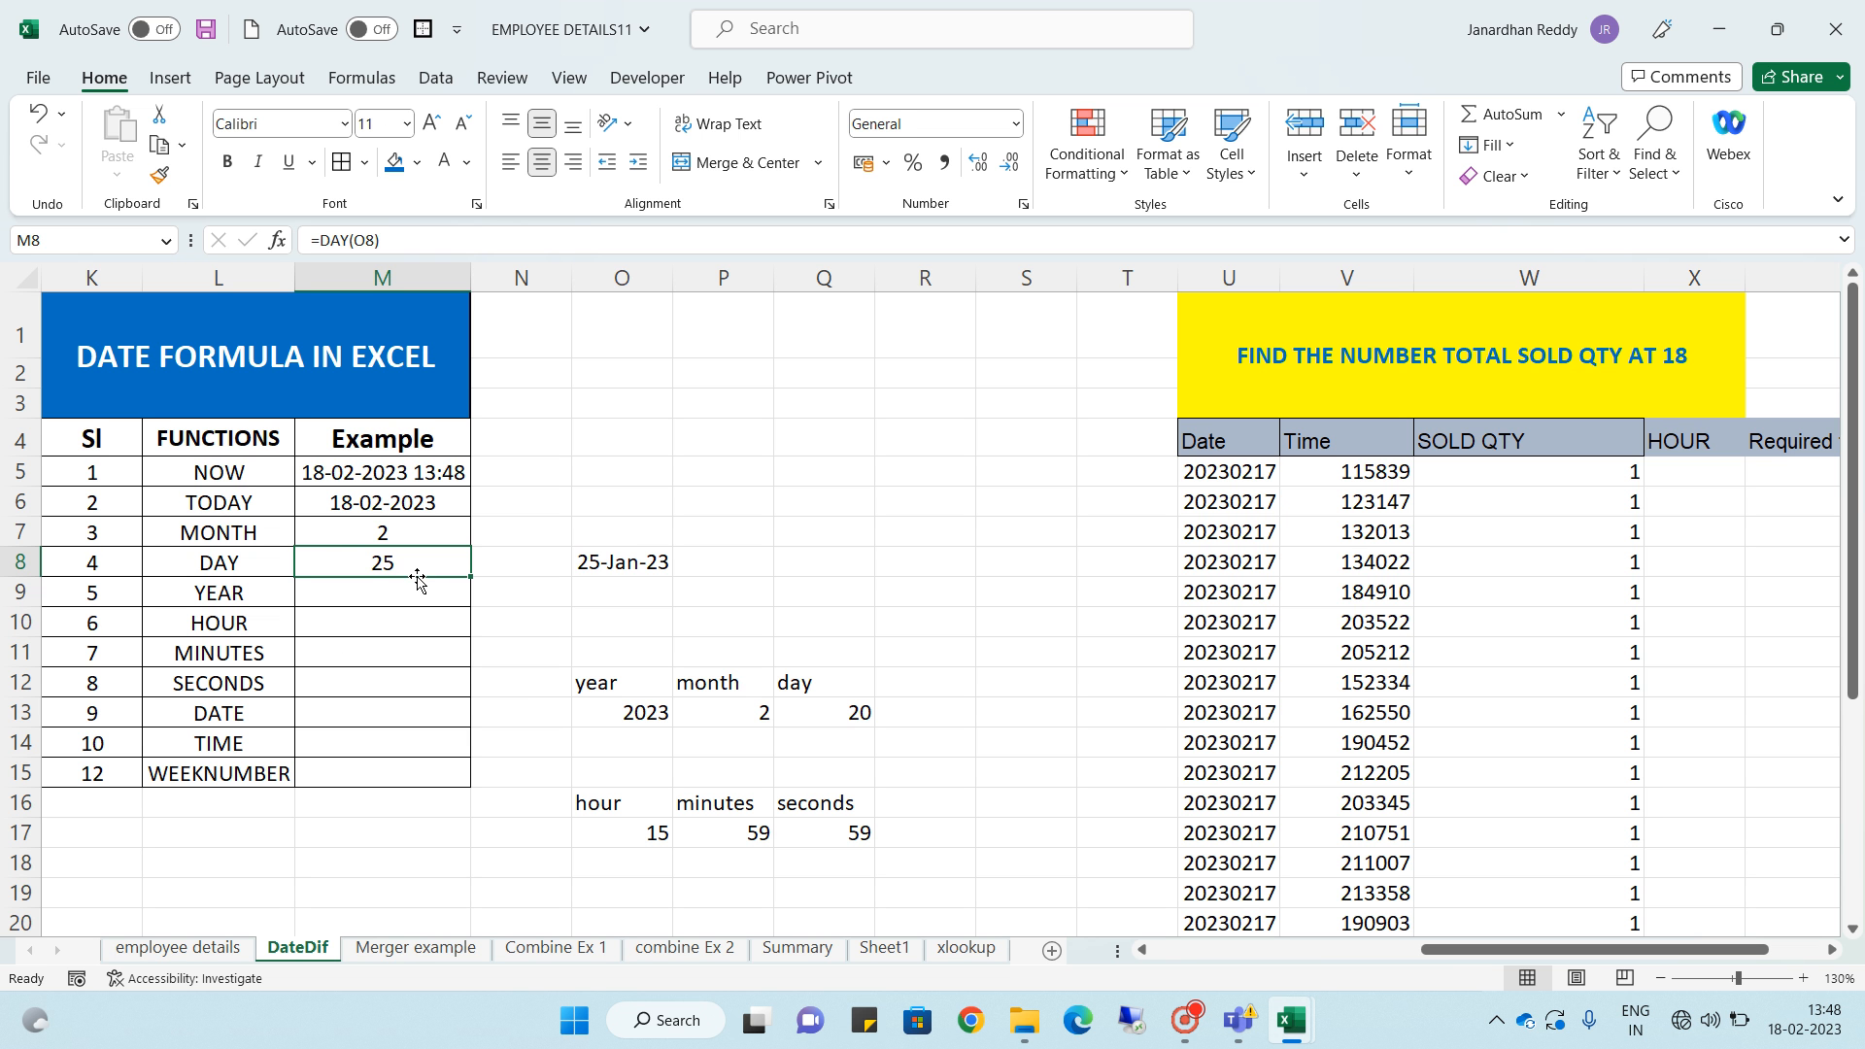
- Enter =YEAR(O8) in the YEAR row's Example cell, referencing the date in O8
click(376, 596)
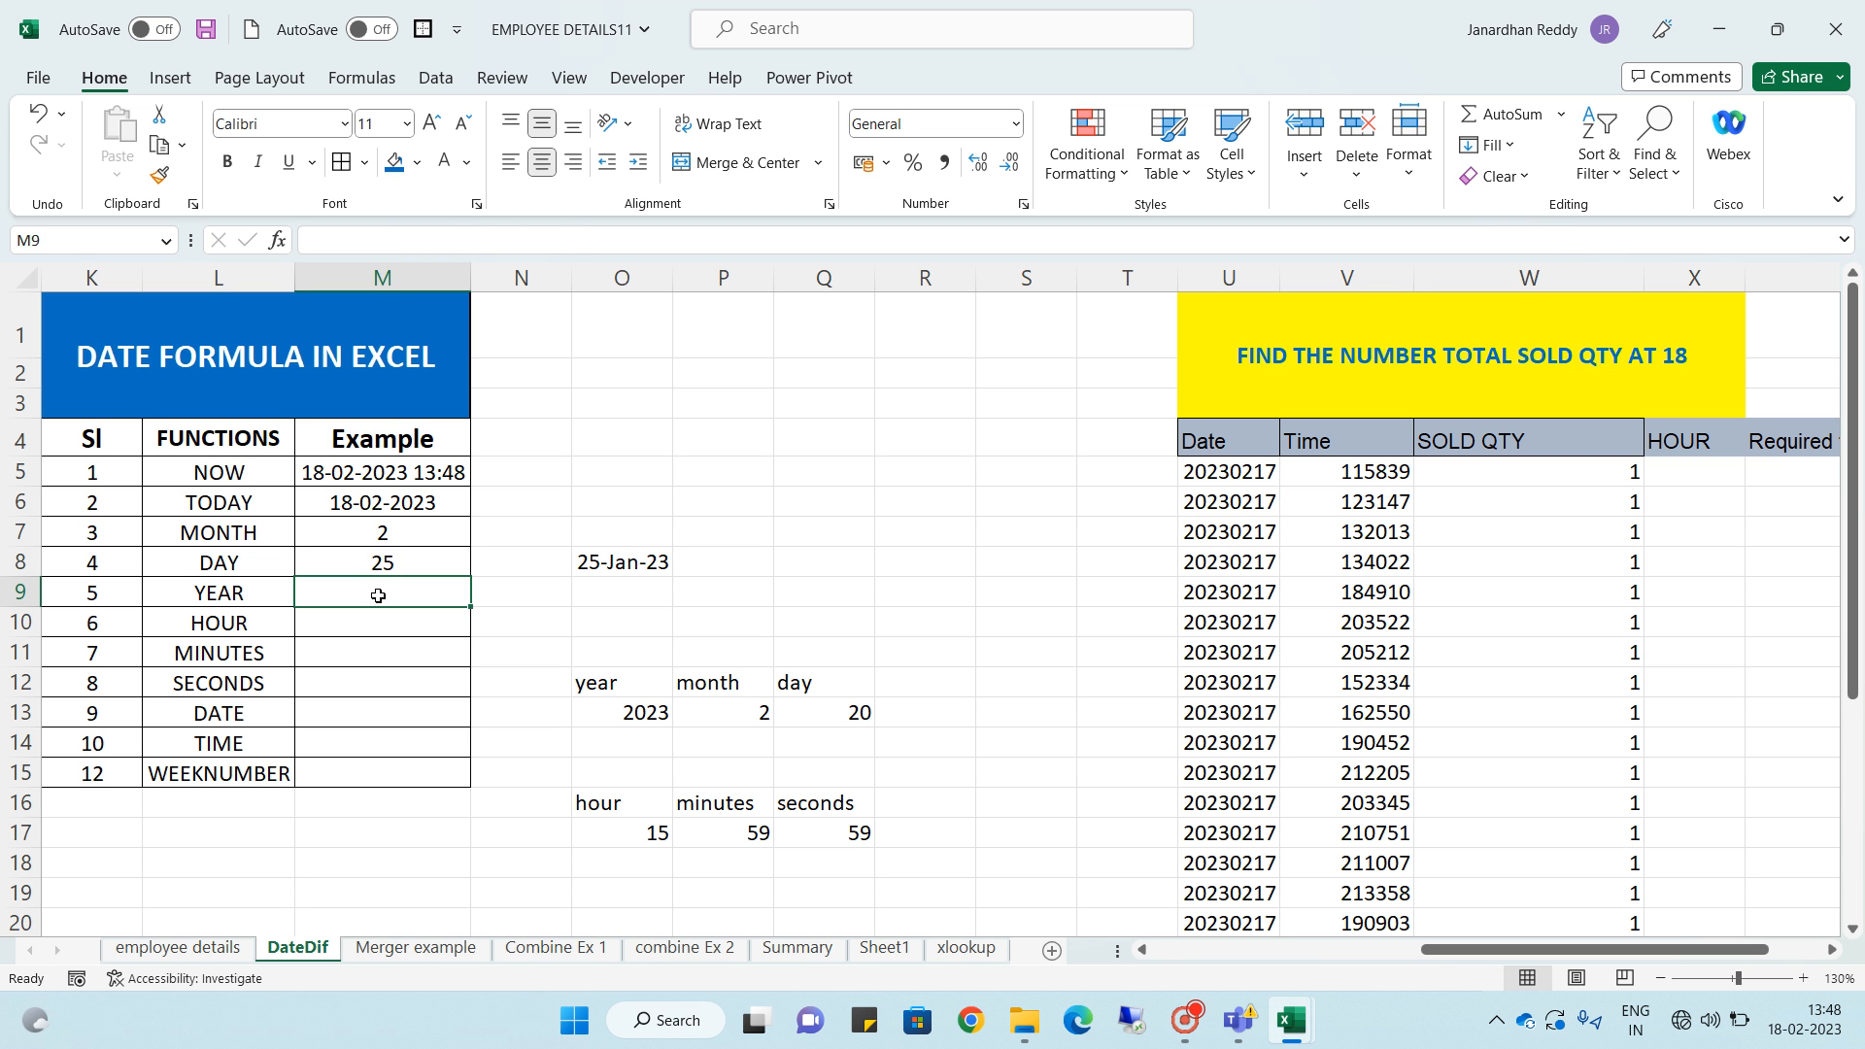
text(=)
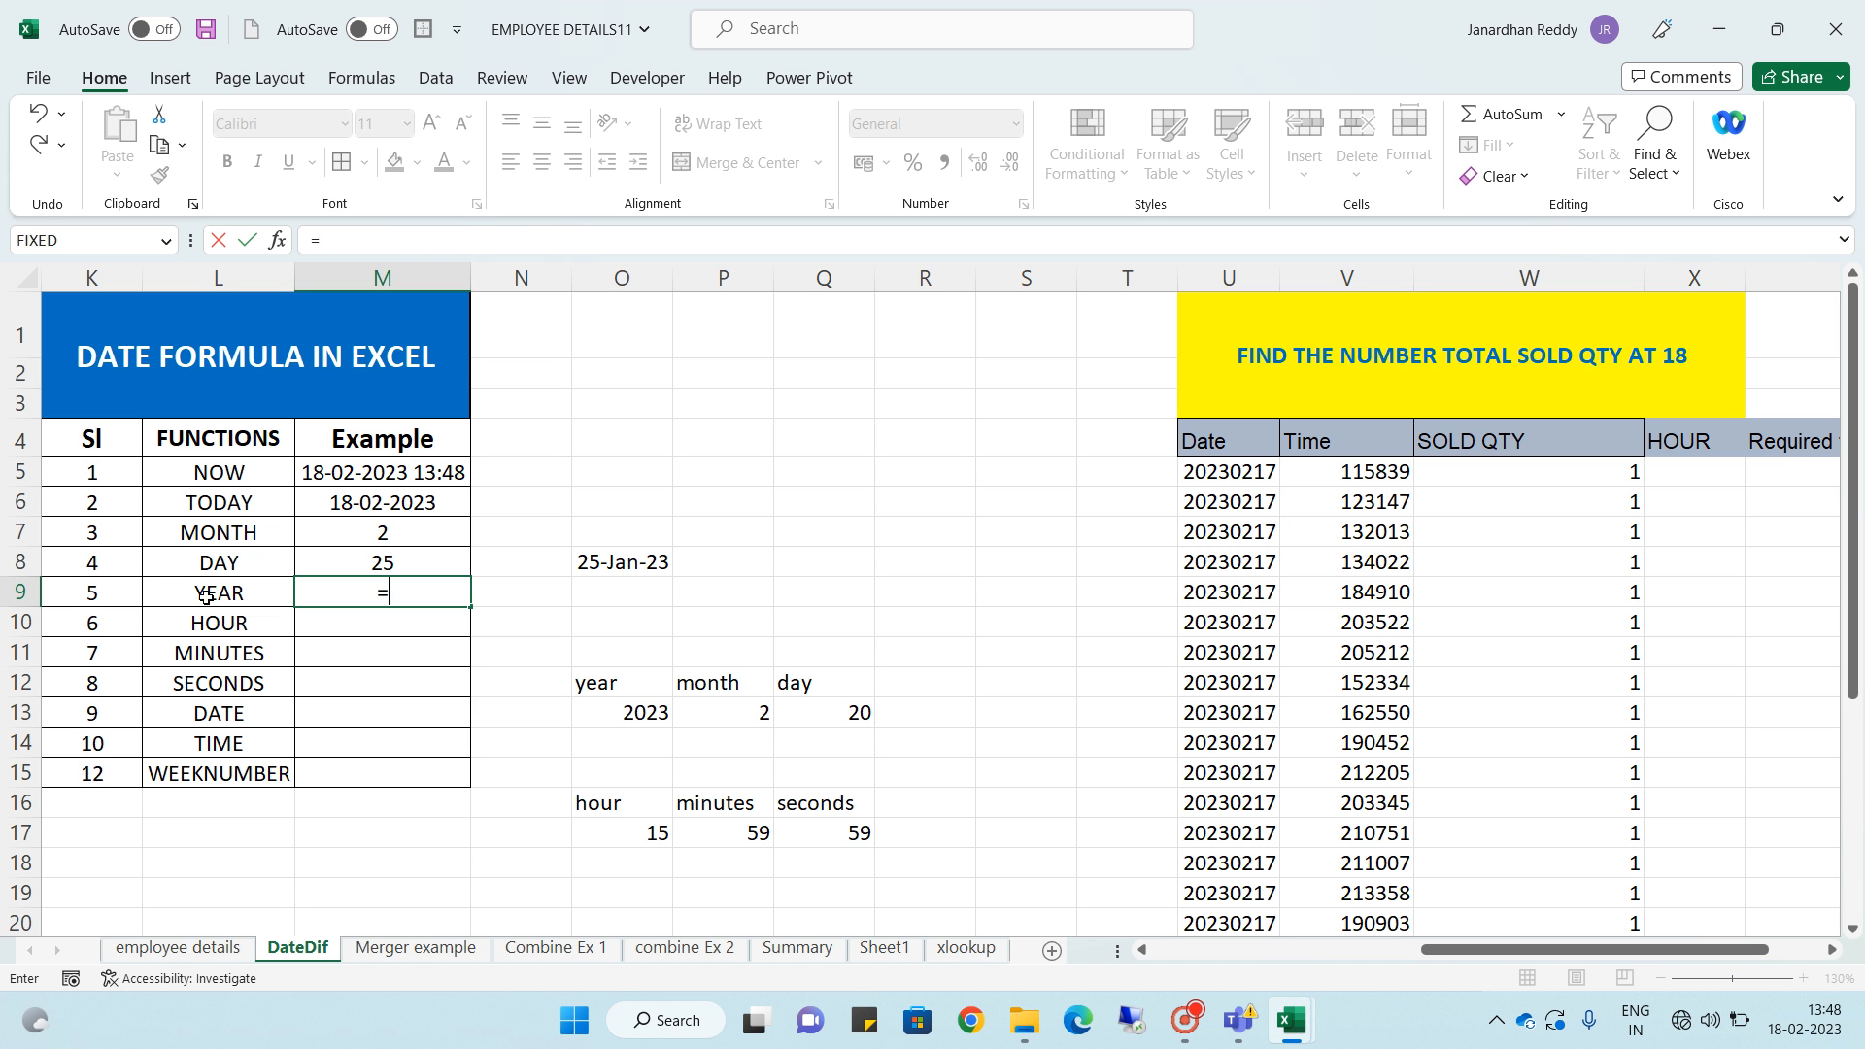
text(yer)
key(BackSpace)
text(a)
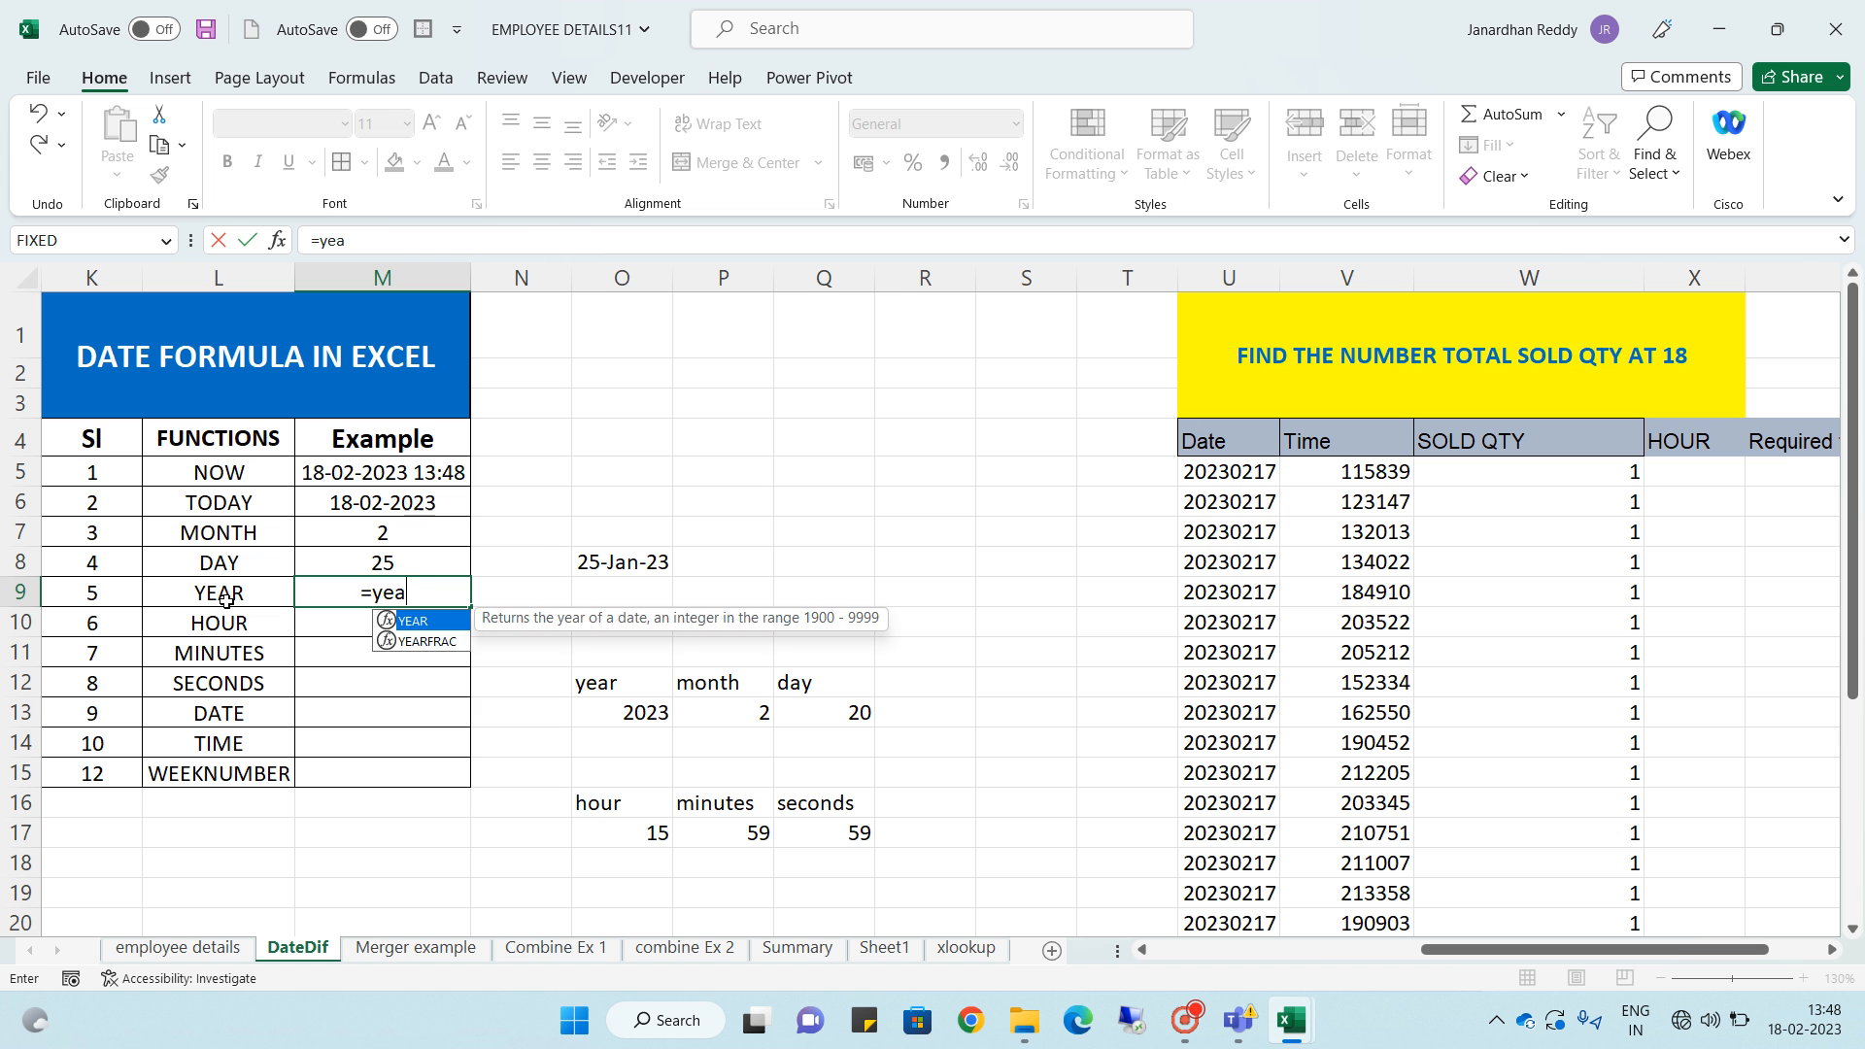
key(Tab)
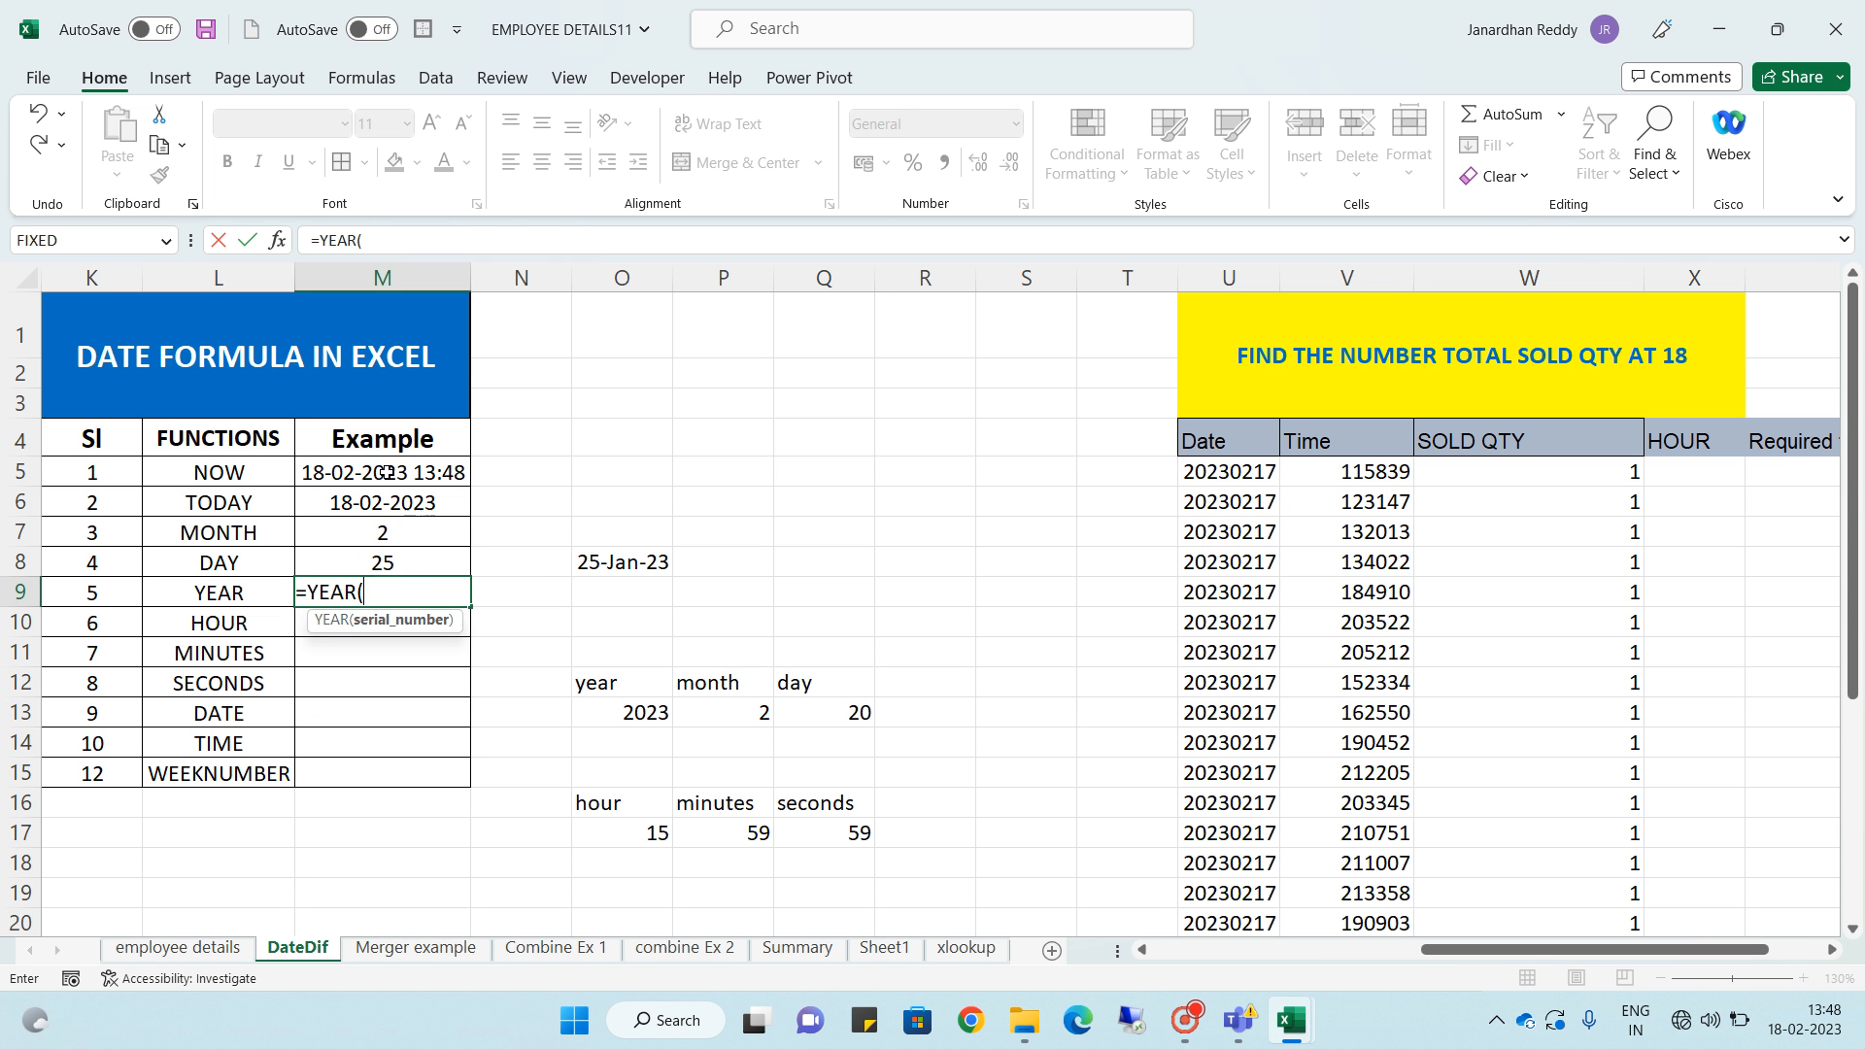
click(604, 560)
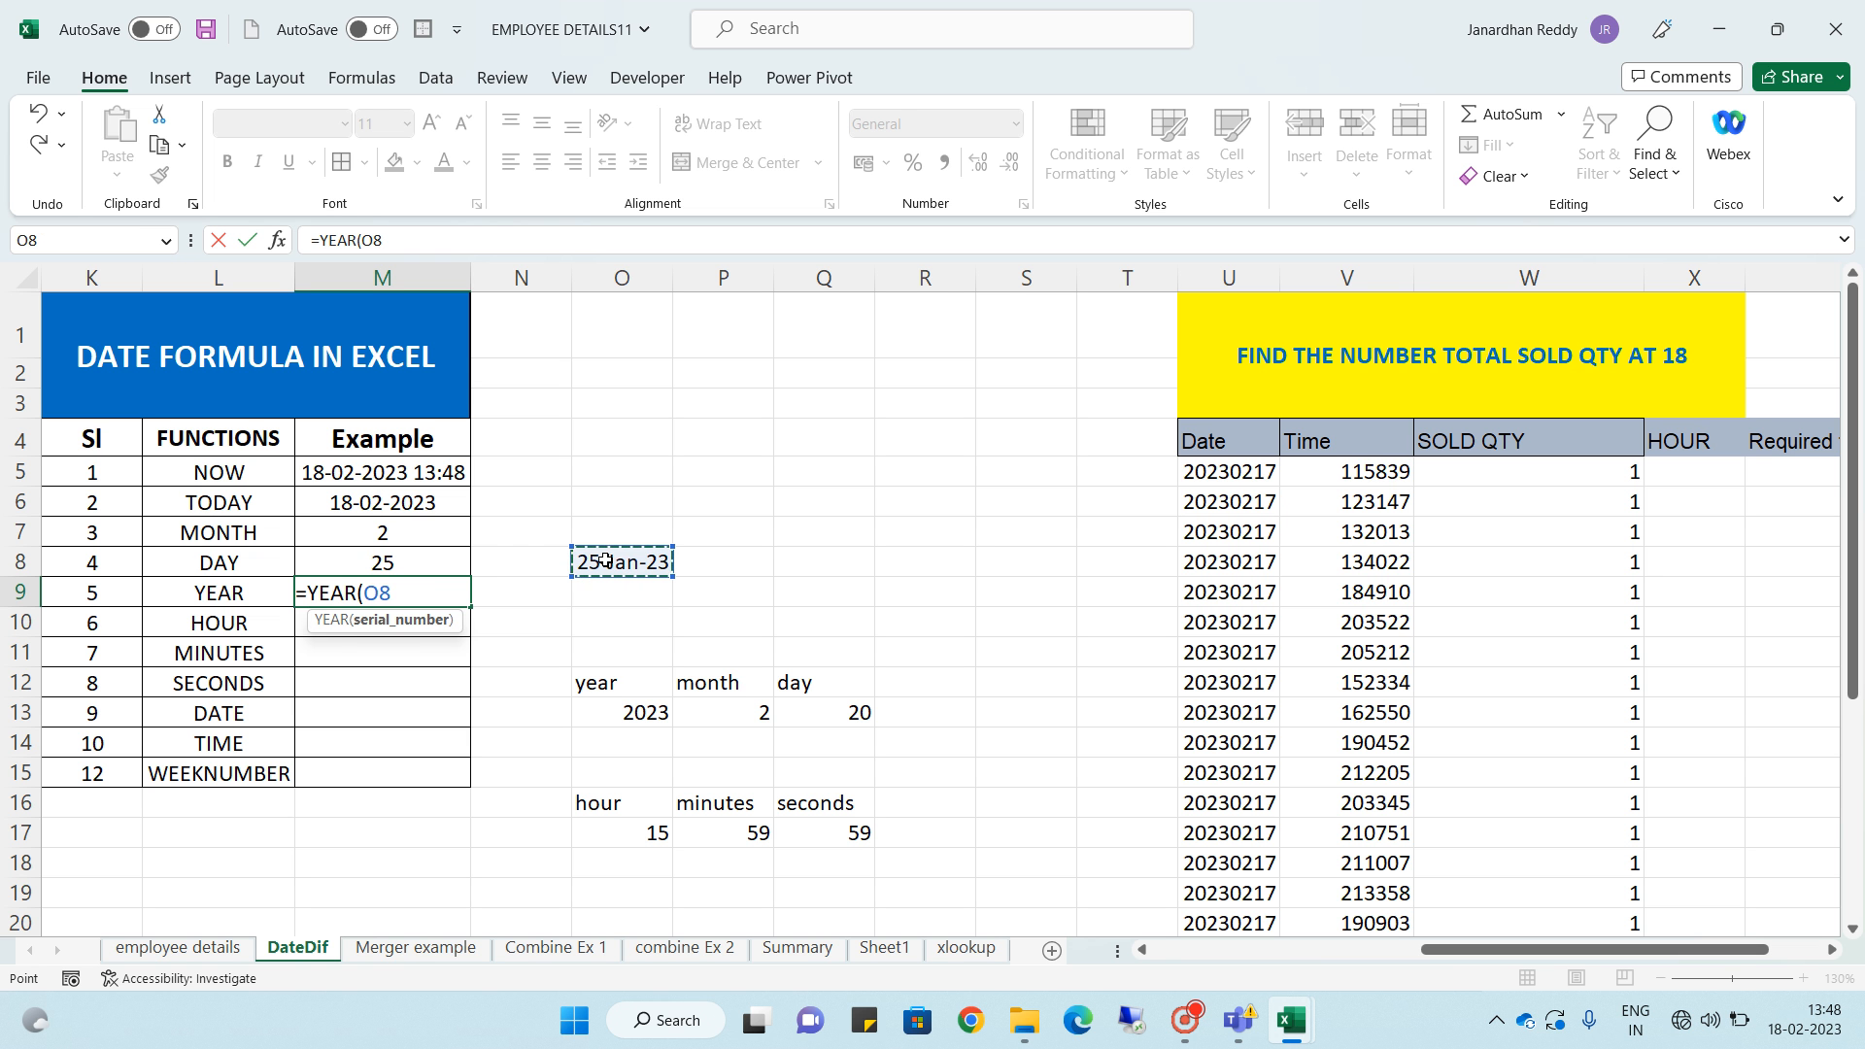
key(Return)
- Change the date in cell O8 to 25-01-2021
click(605, 561)
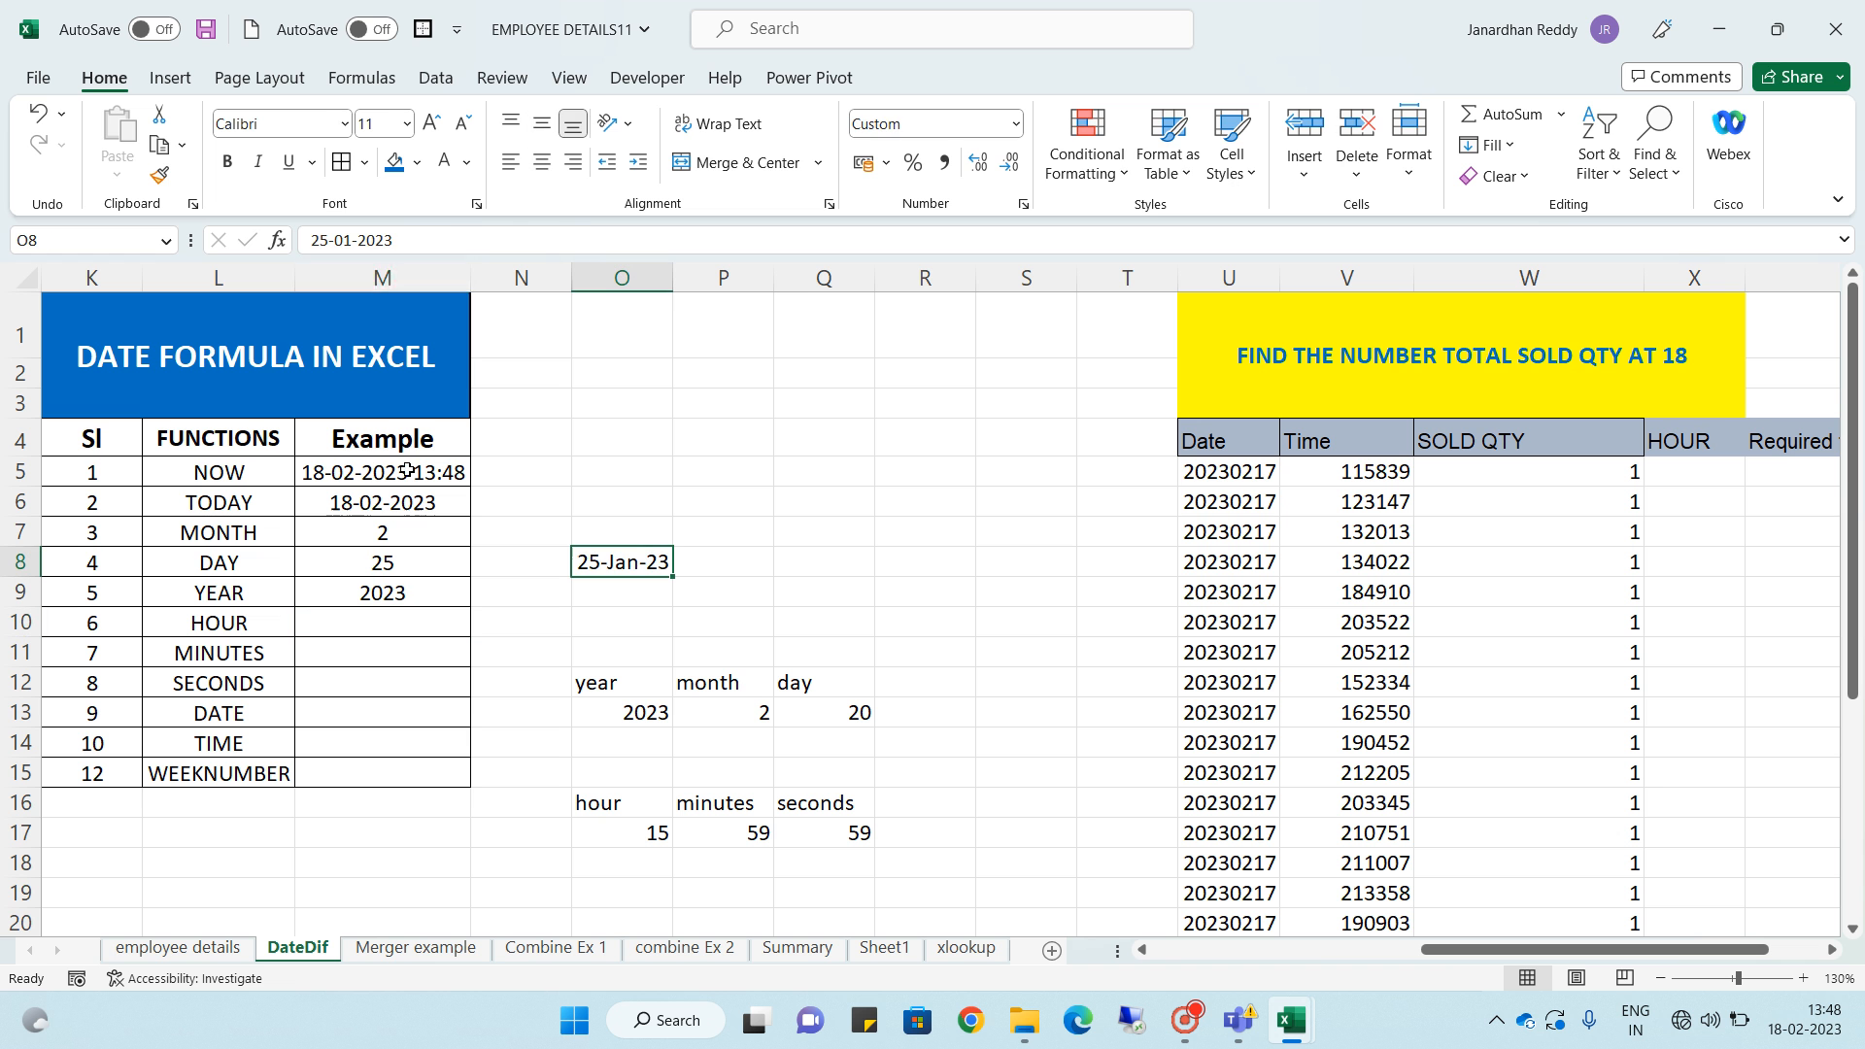
text(25-01-202)
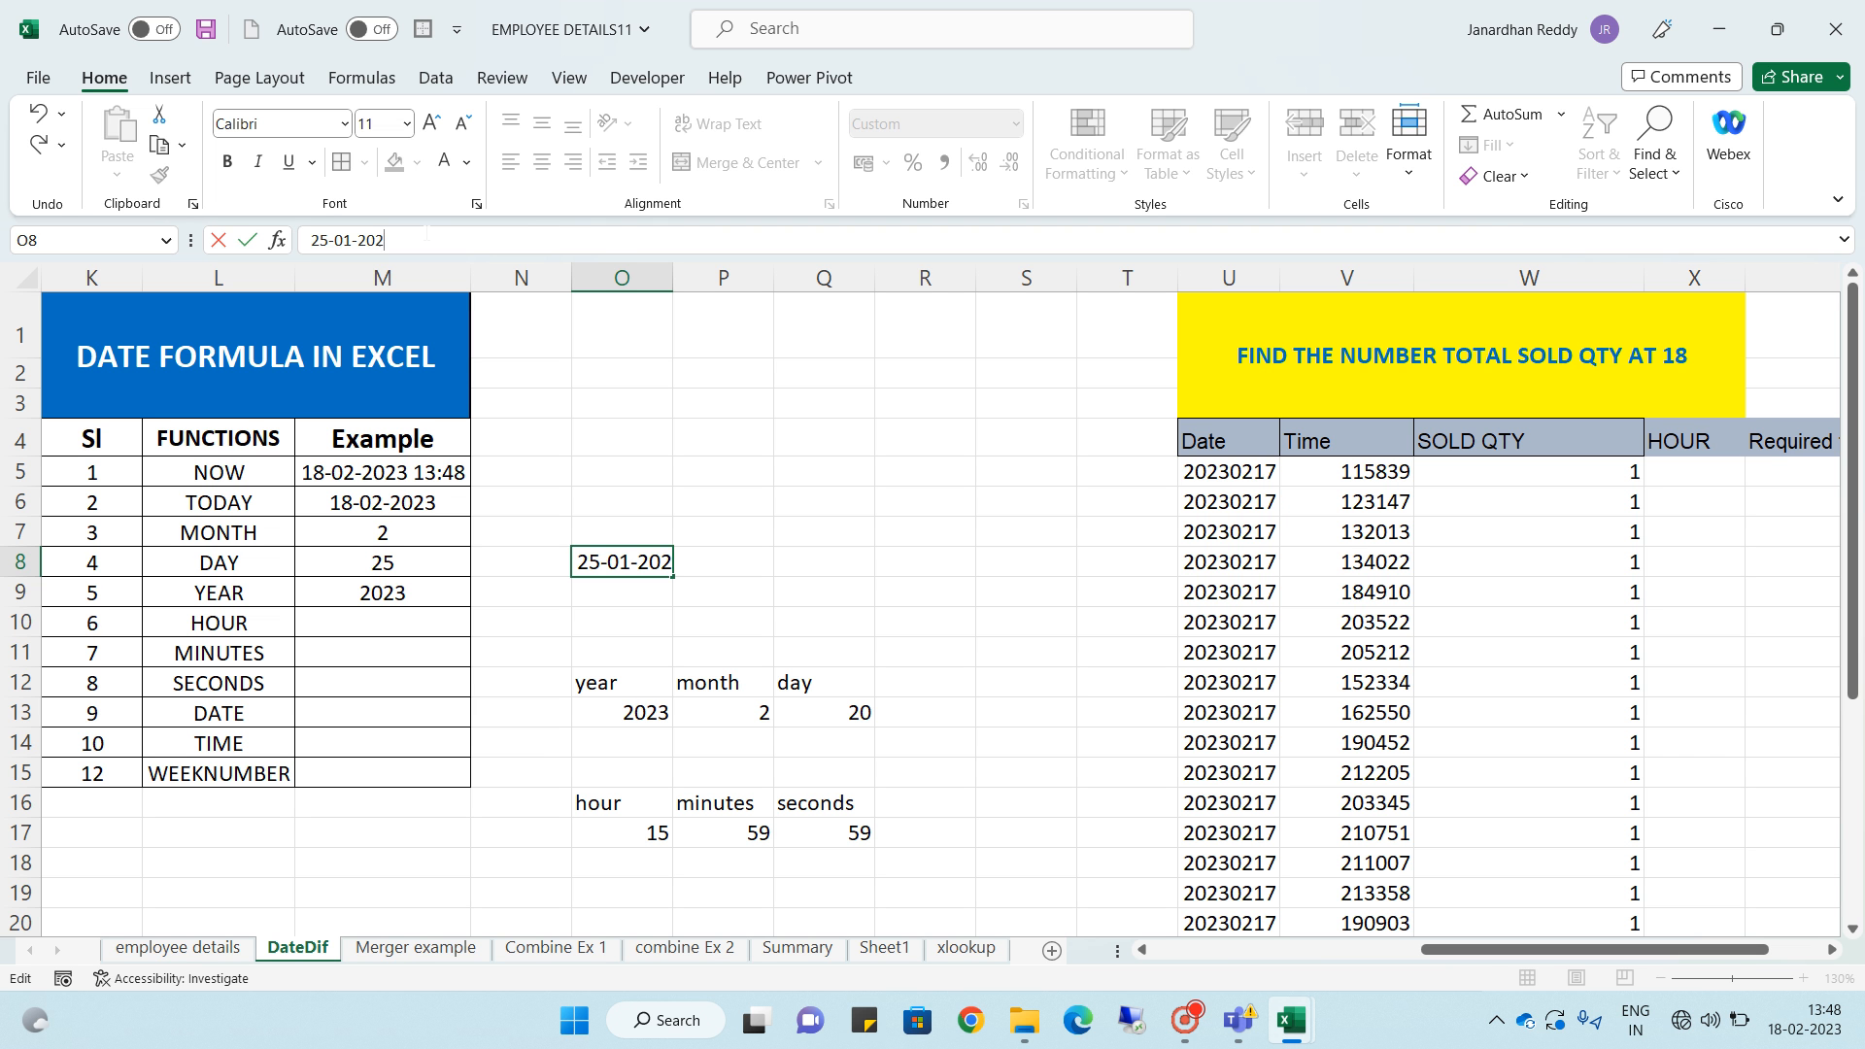
key(Return)
click(622, 555)
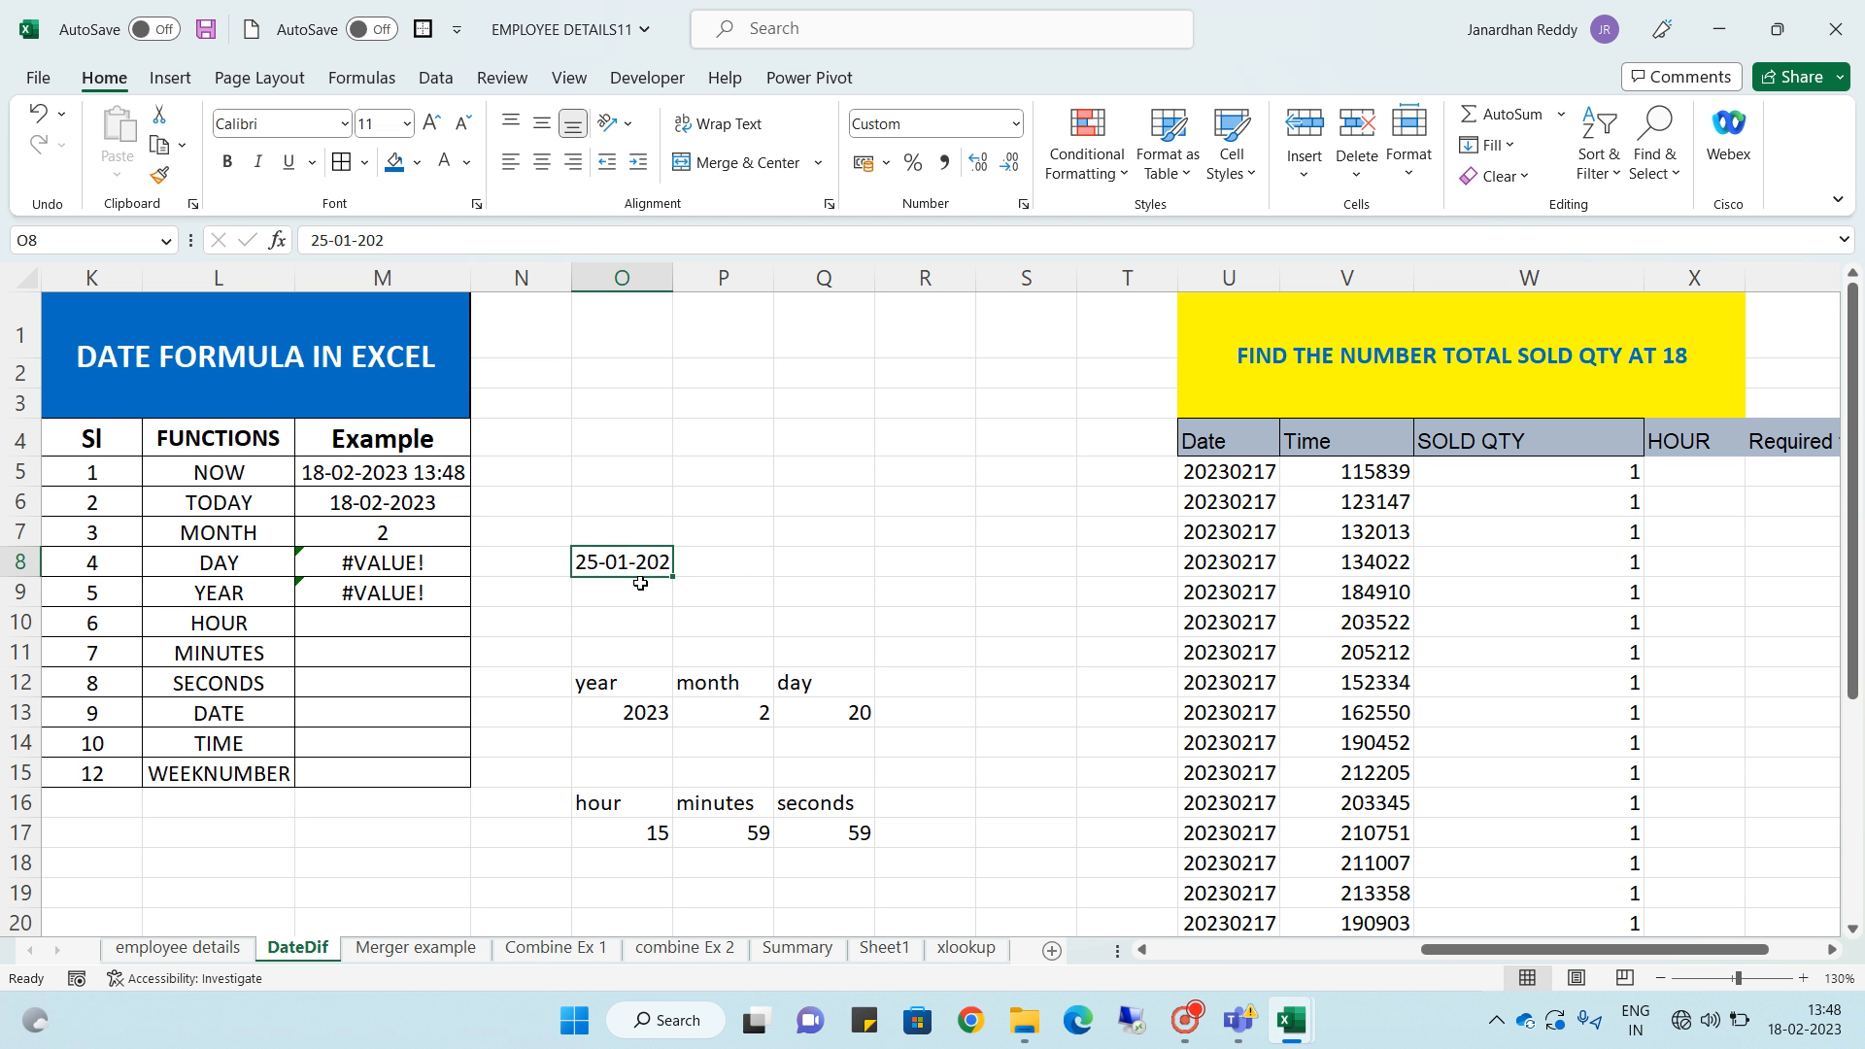
click(384, 244)
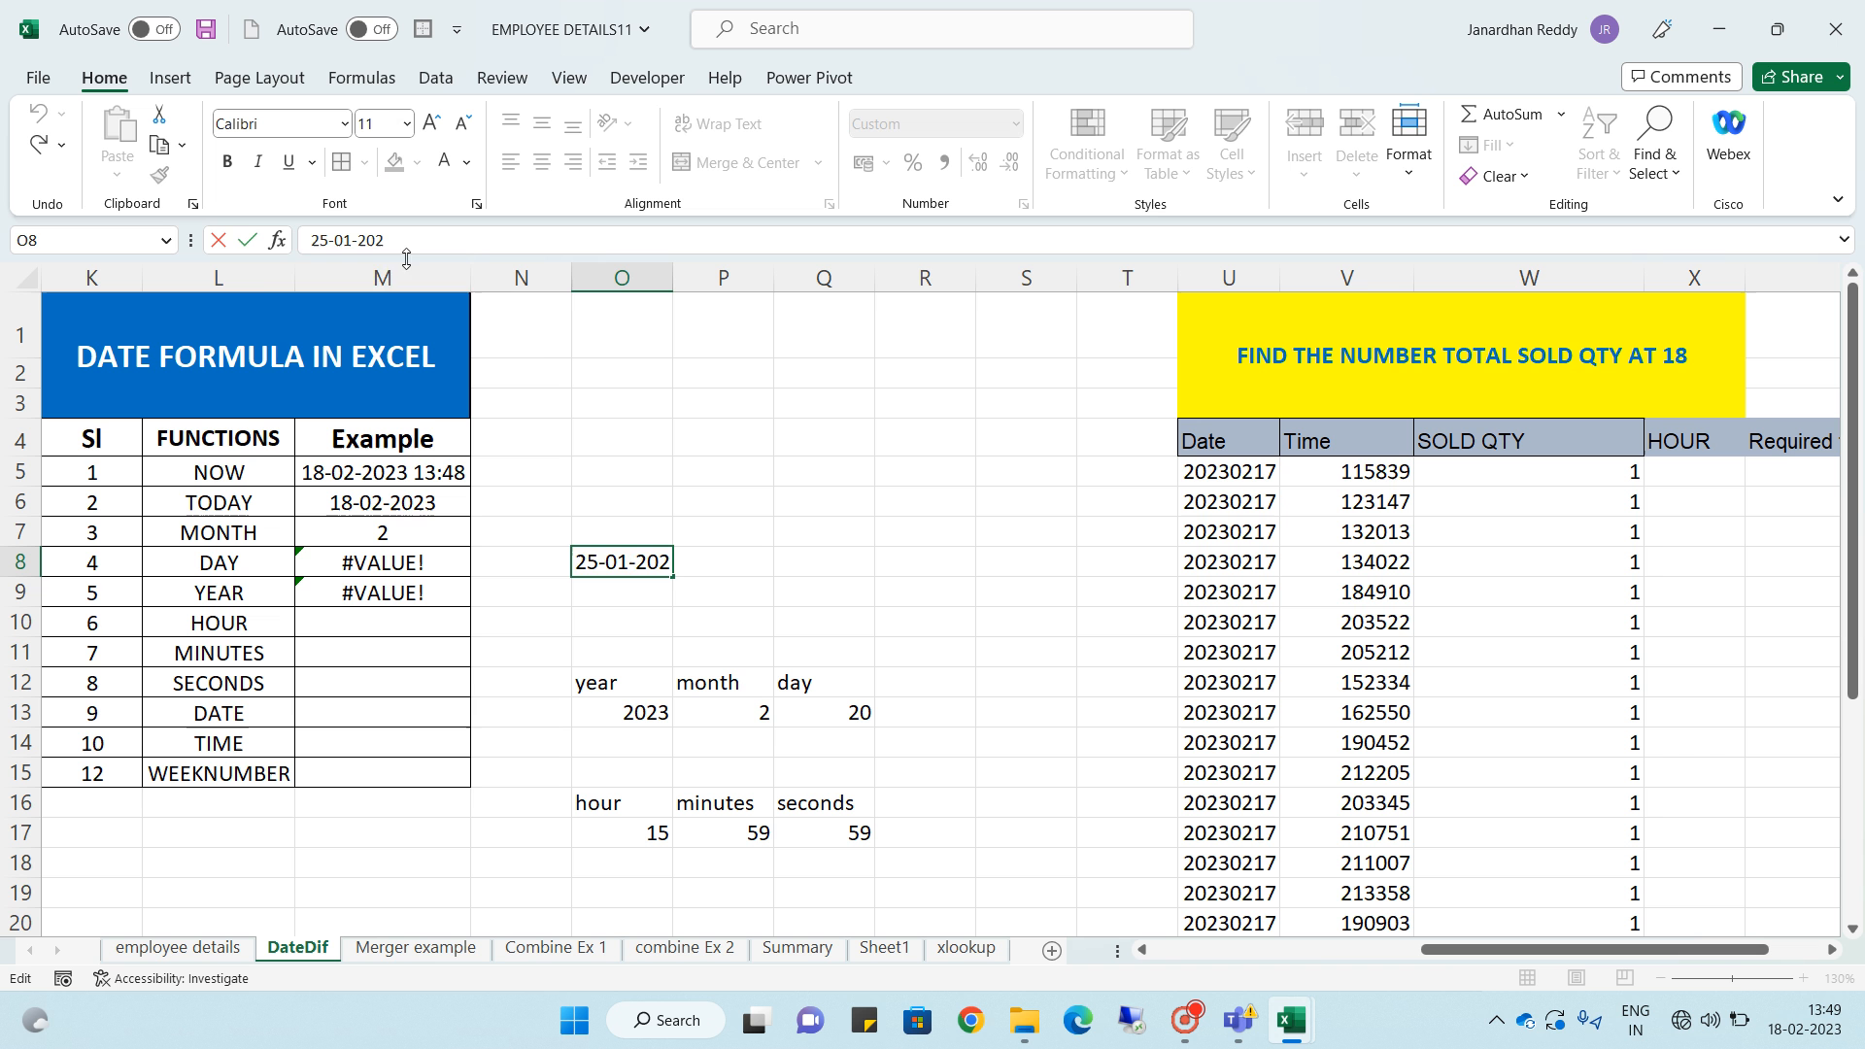
text(1)
key(Return)
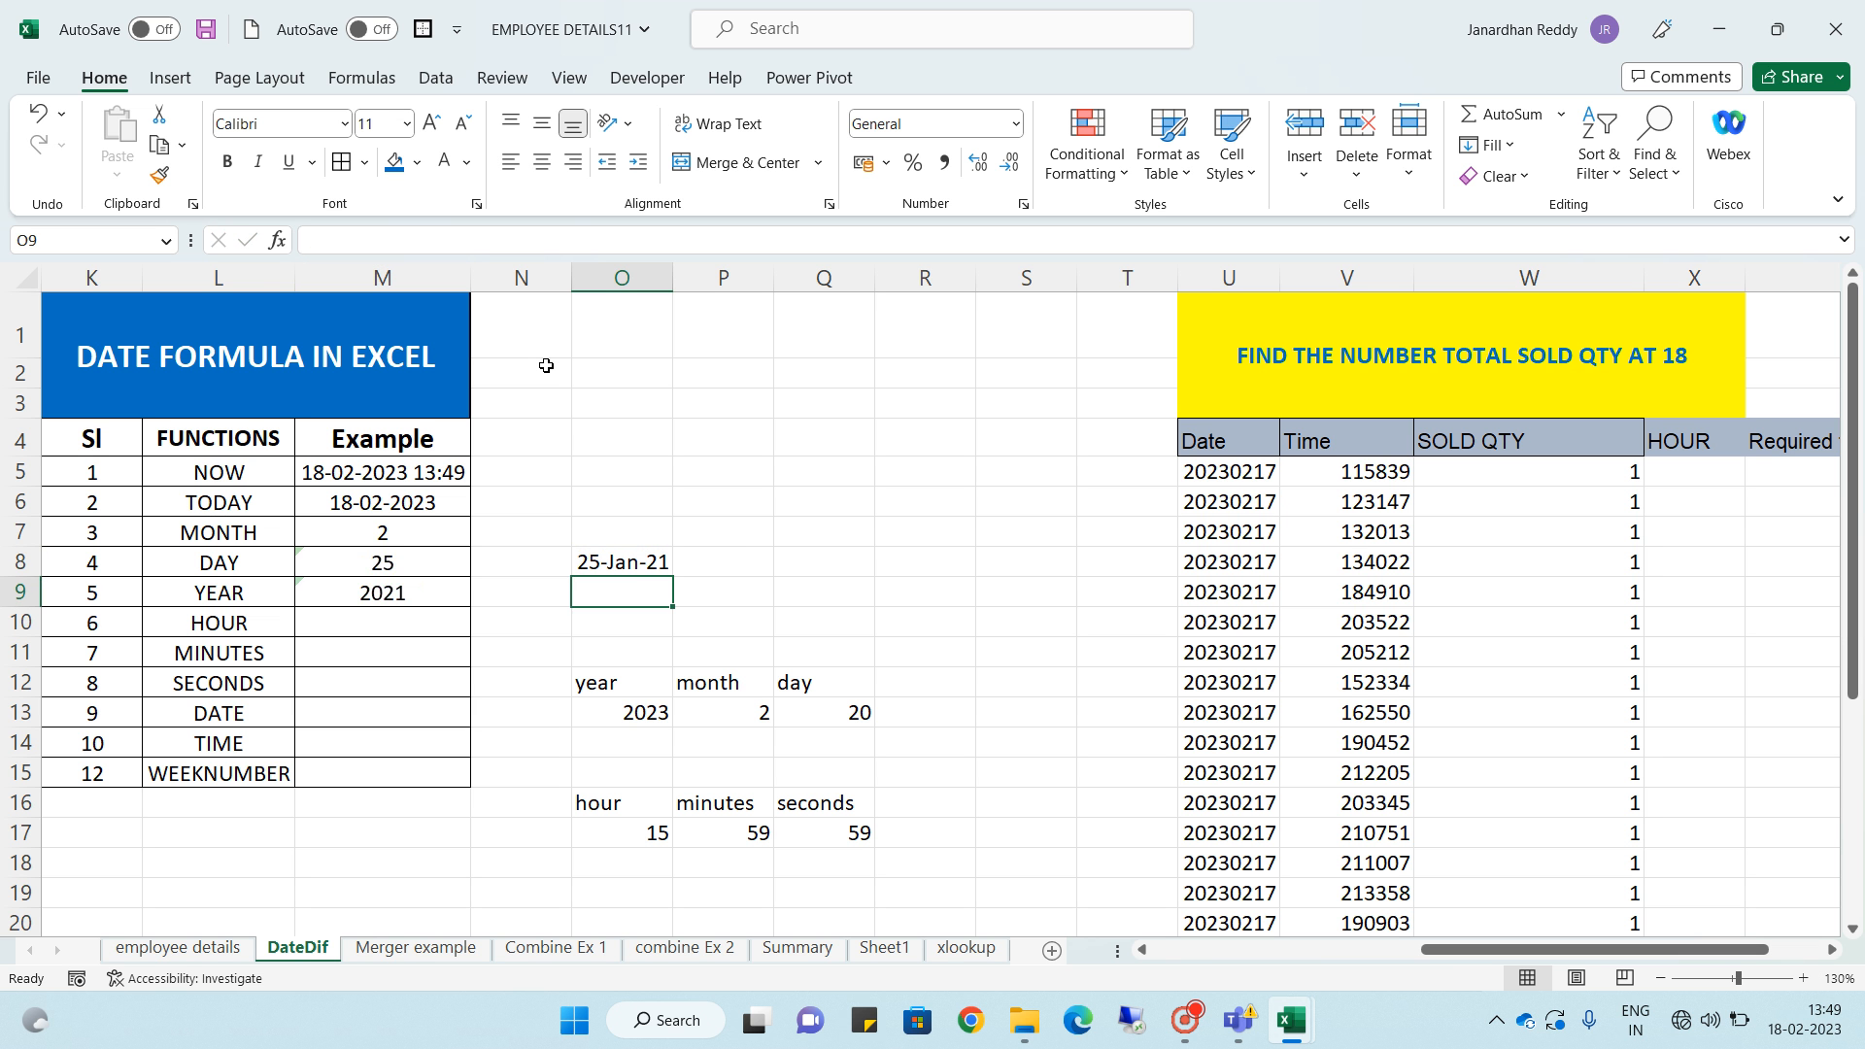
click(398, 561)
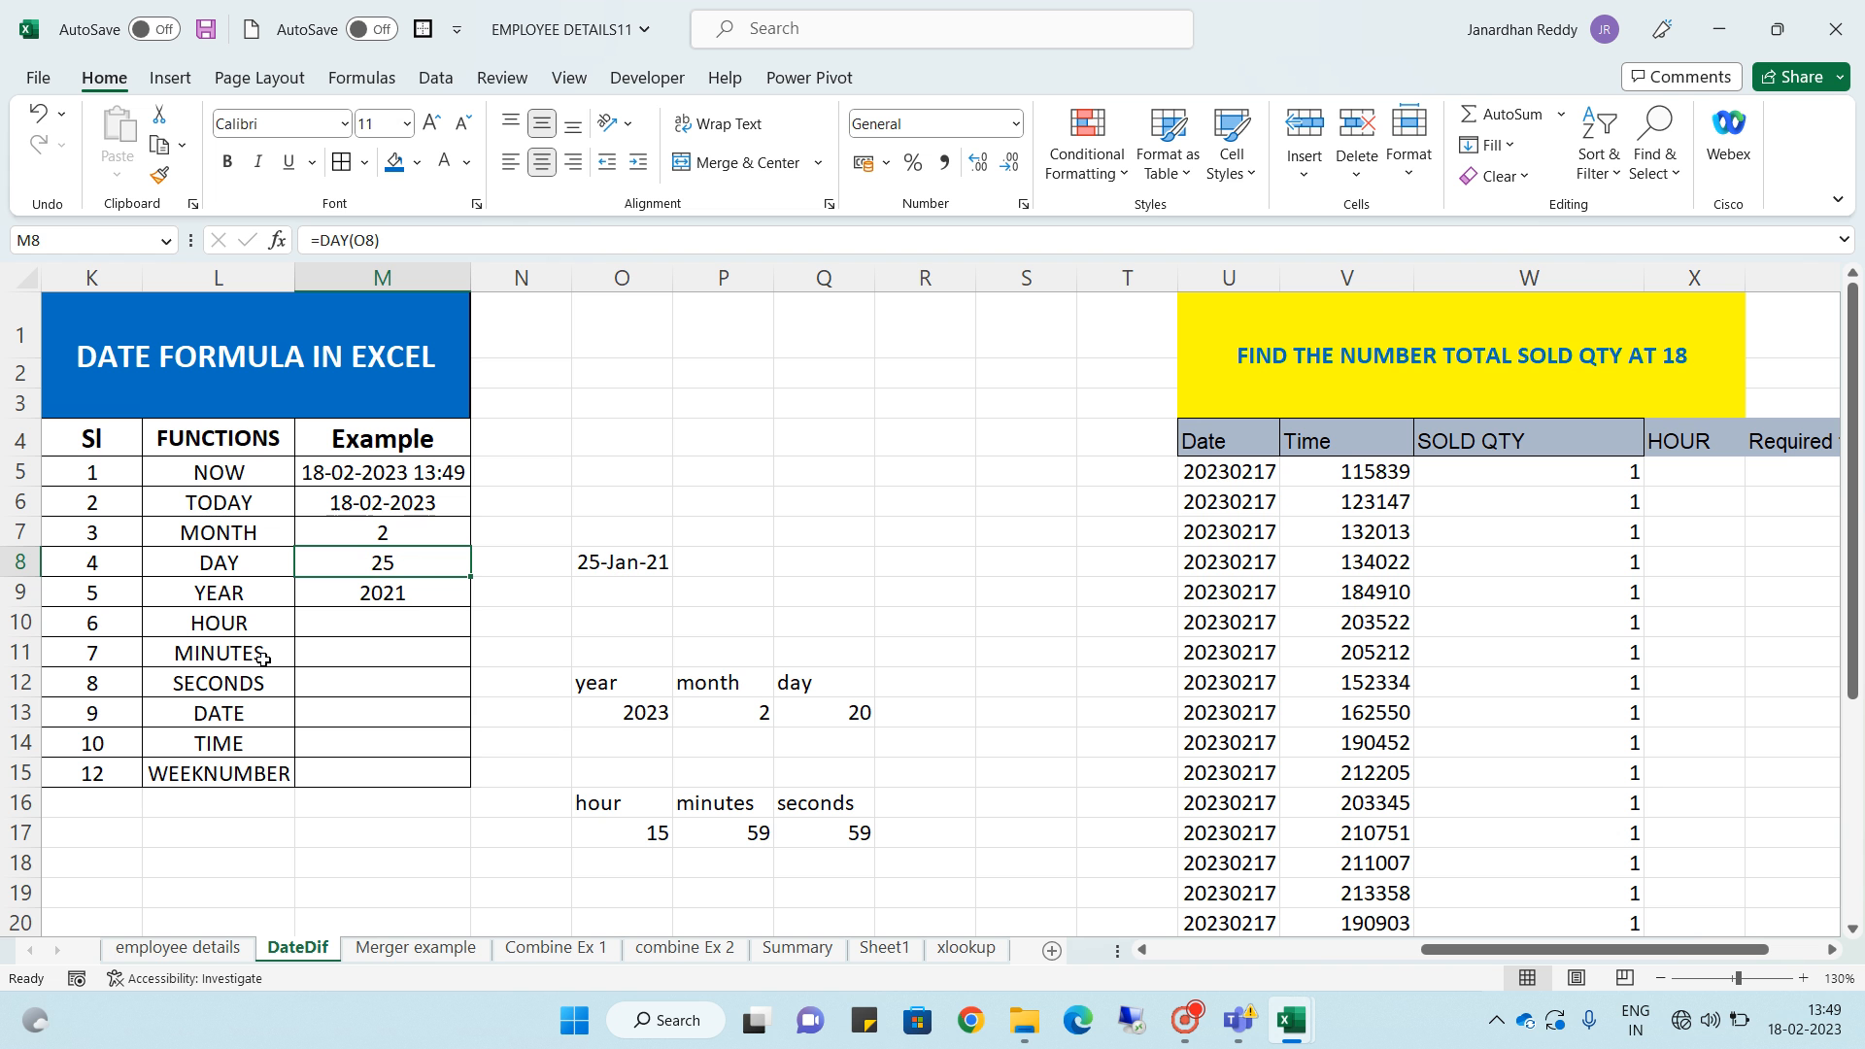
click(416, 610)
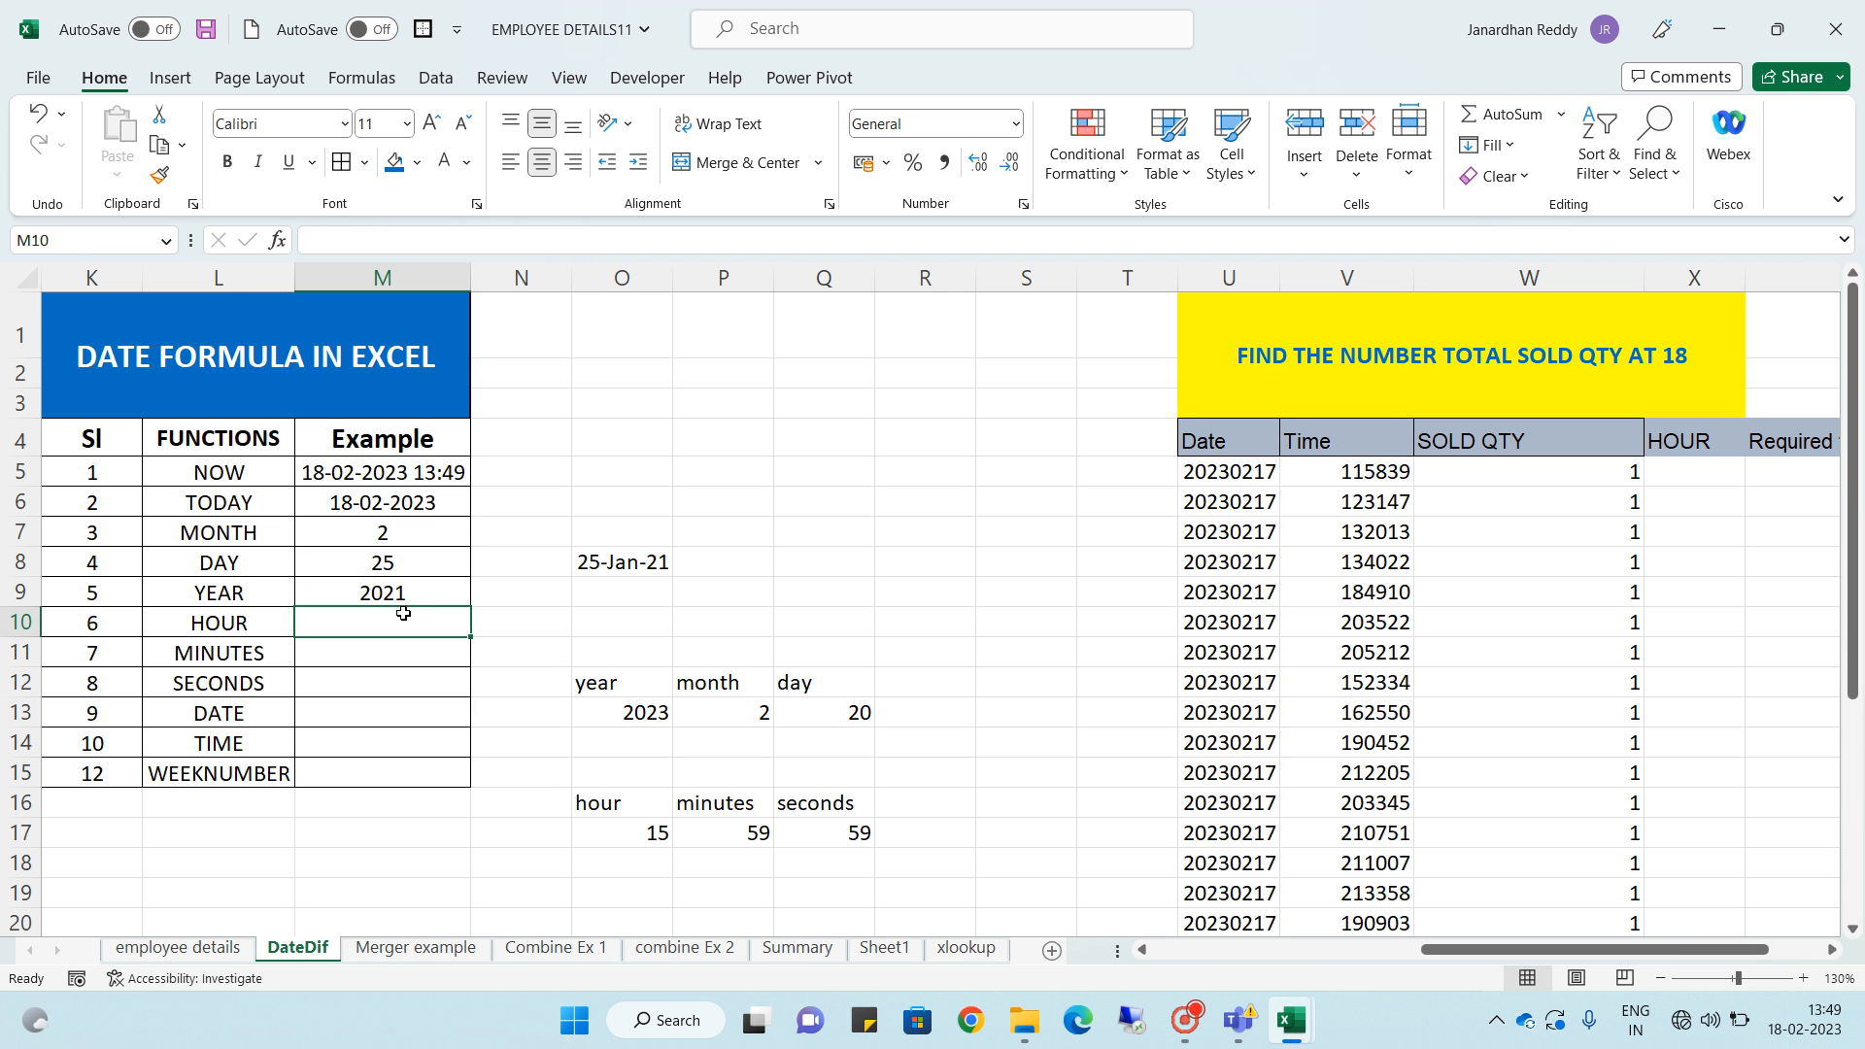
key(Left)
key(Right)
key(Left)
key(Right)
key(Left)
key(Right)
key(Up)
key(Up)
key(Up)
key(Up)
key(Up)
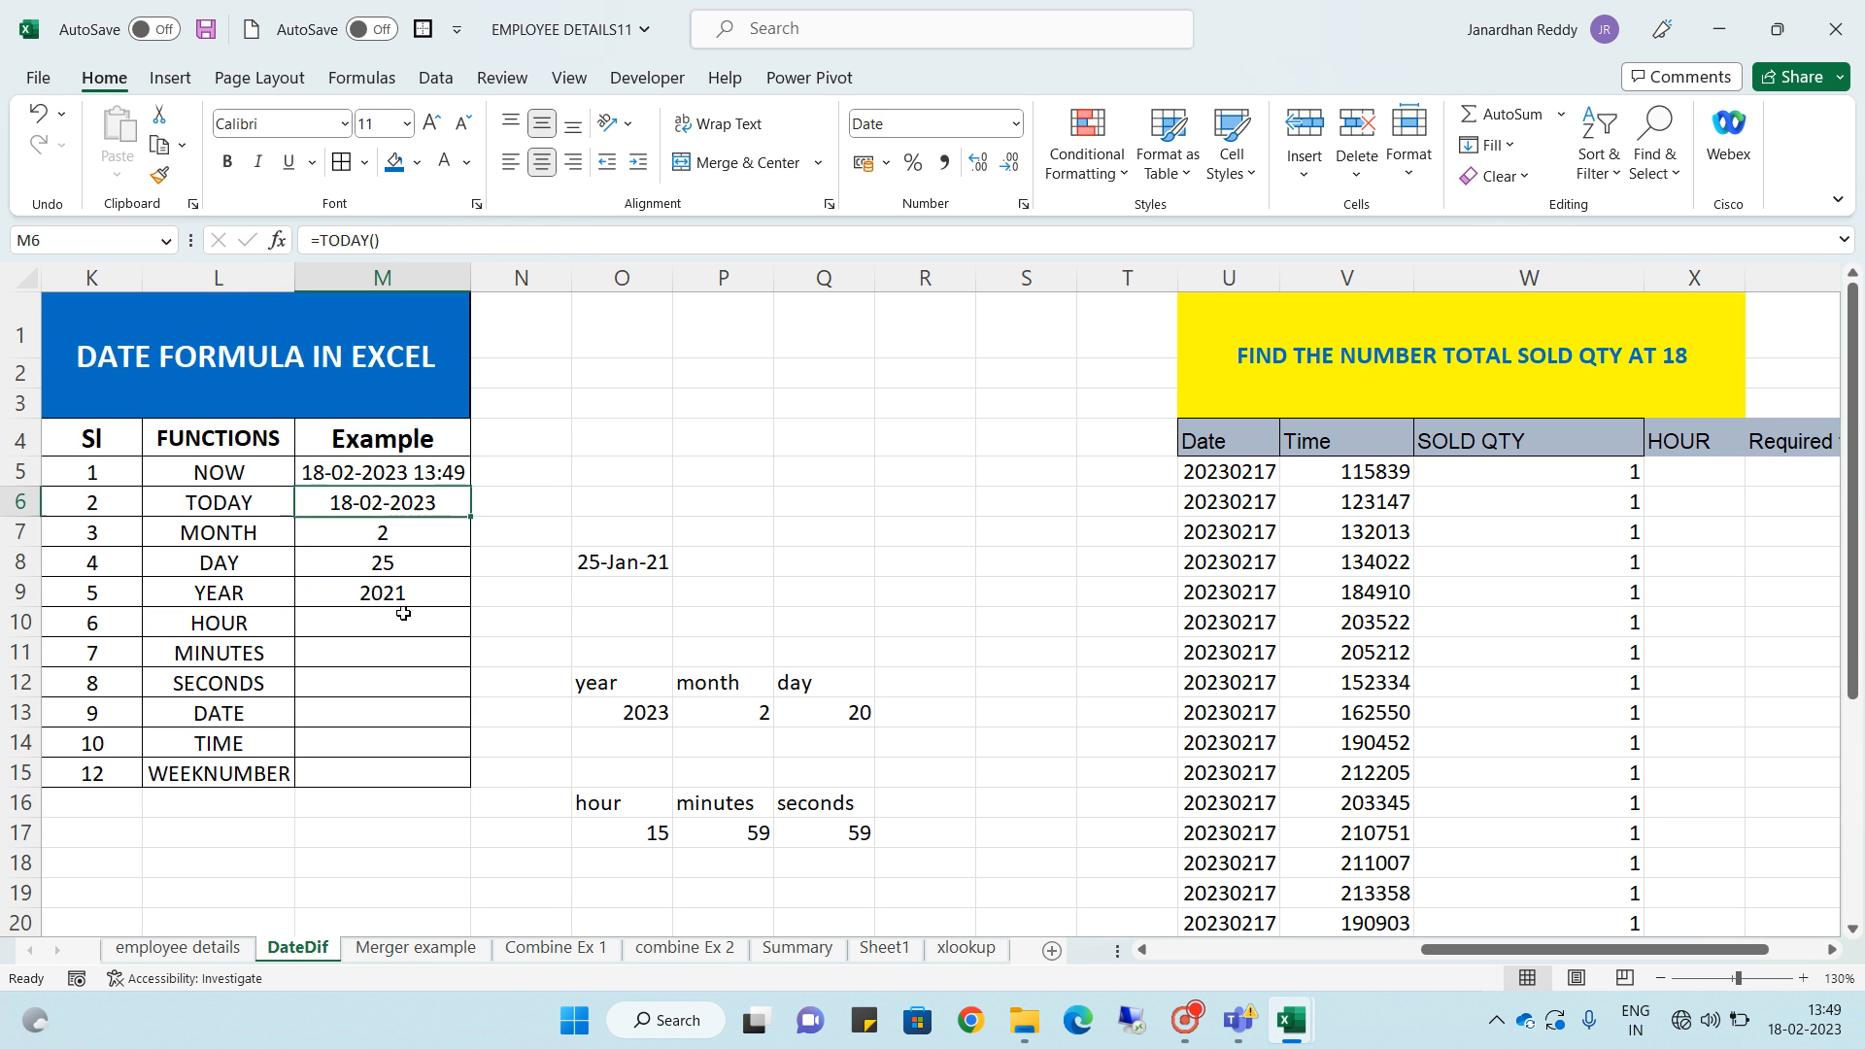
key(Down)
key(Down)
key(Down)
key(Down)
key(Down)
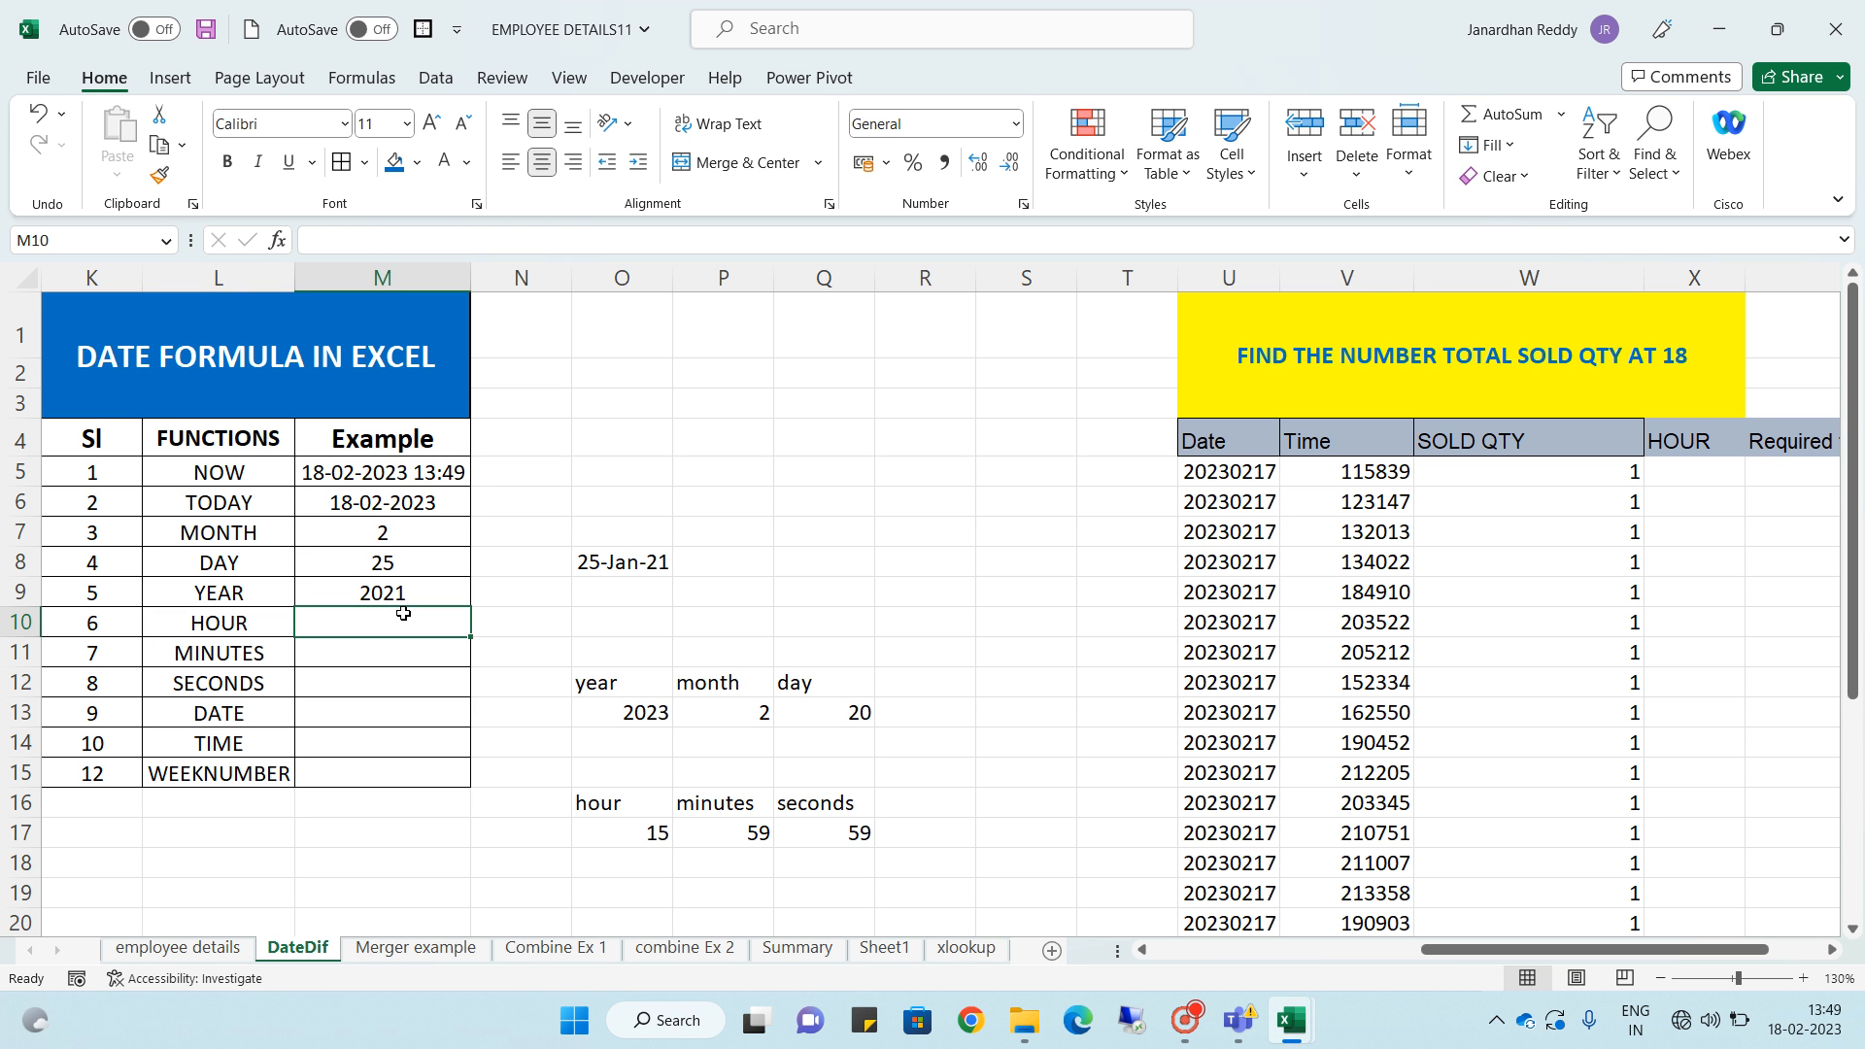
- Enter =HOUR(M5) in the HOUR row's Example cell, referencing the NOW result
text(=)
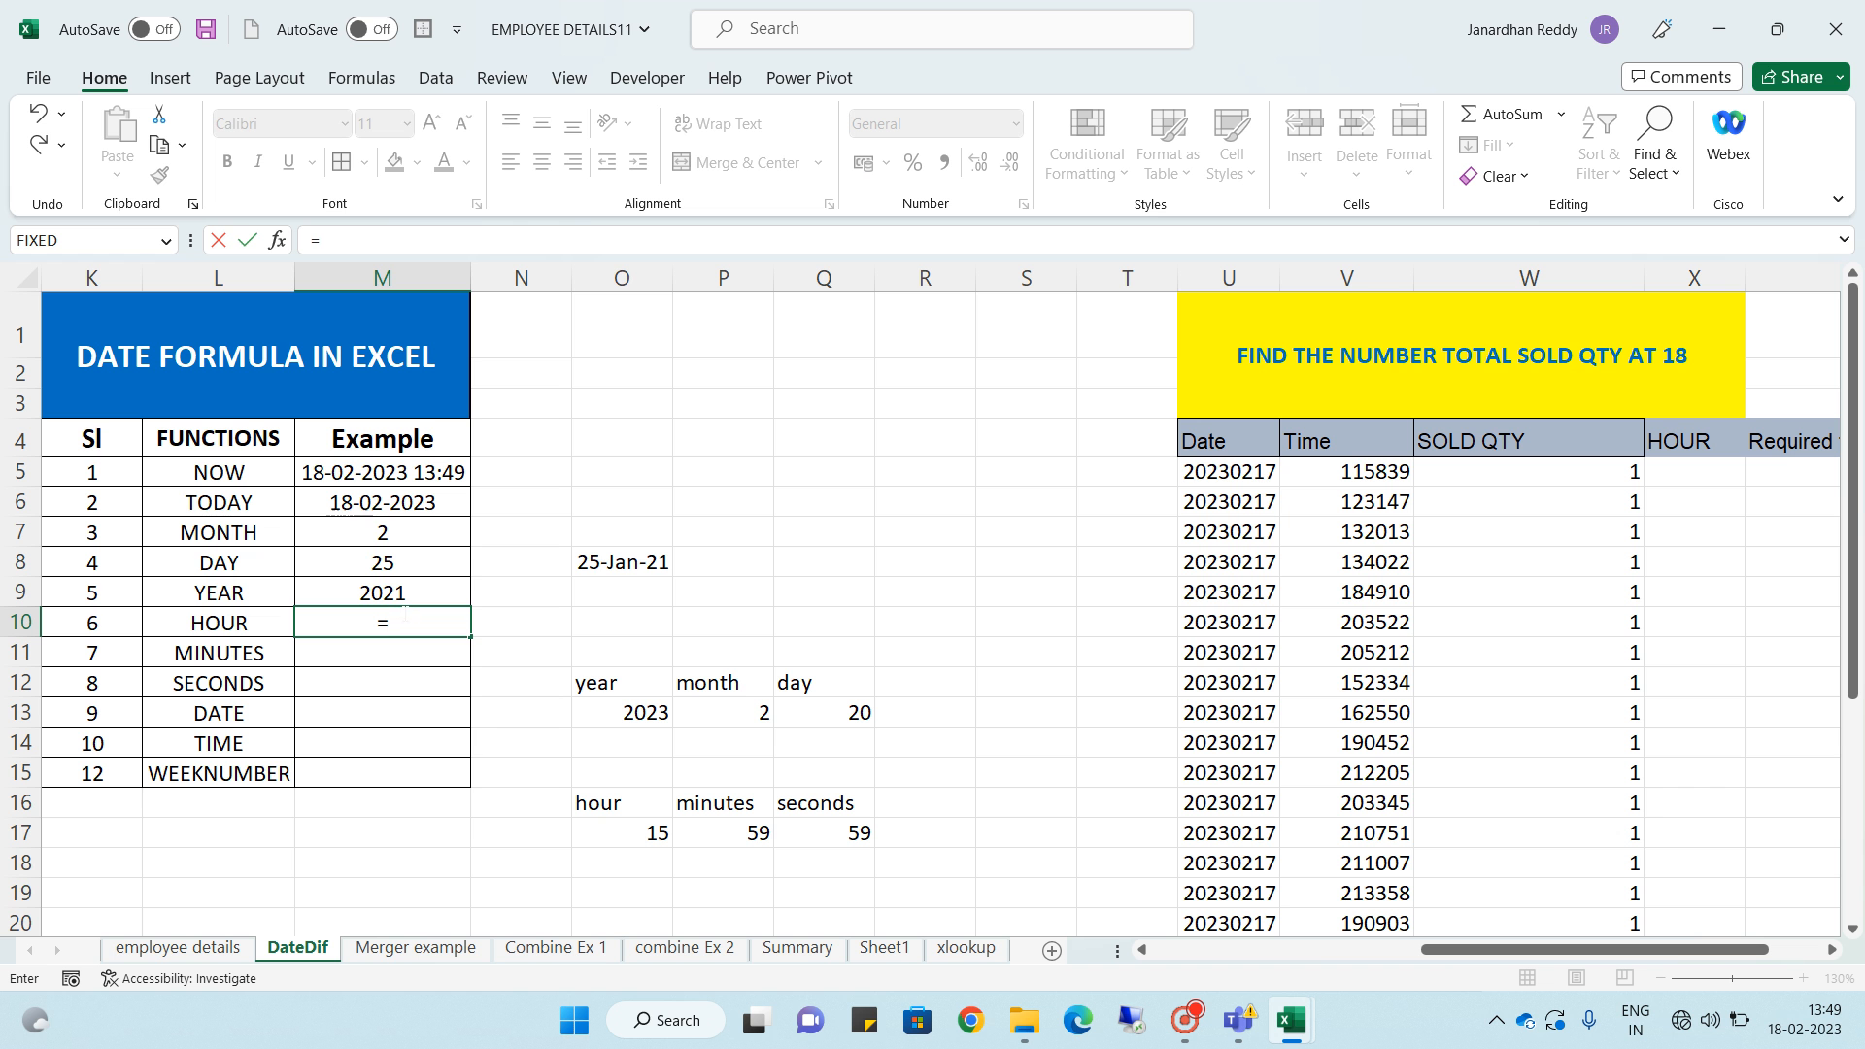
text(hou)
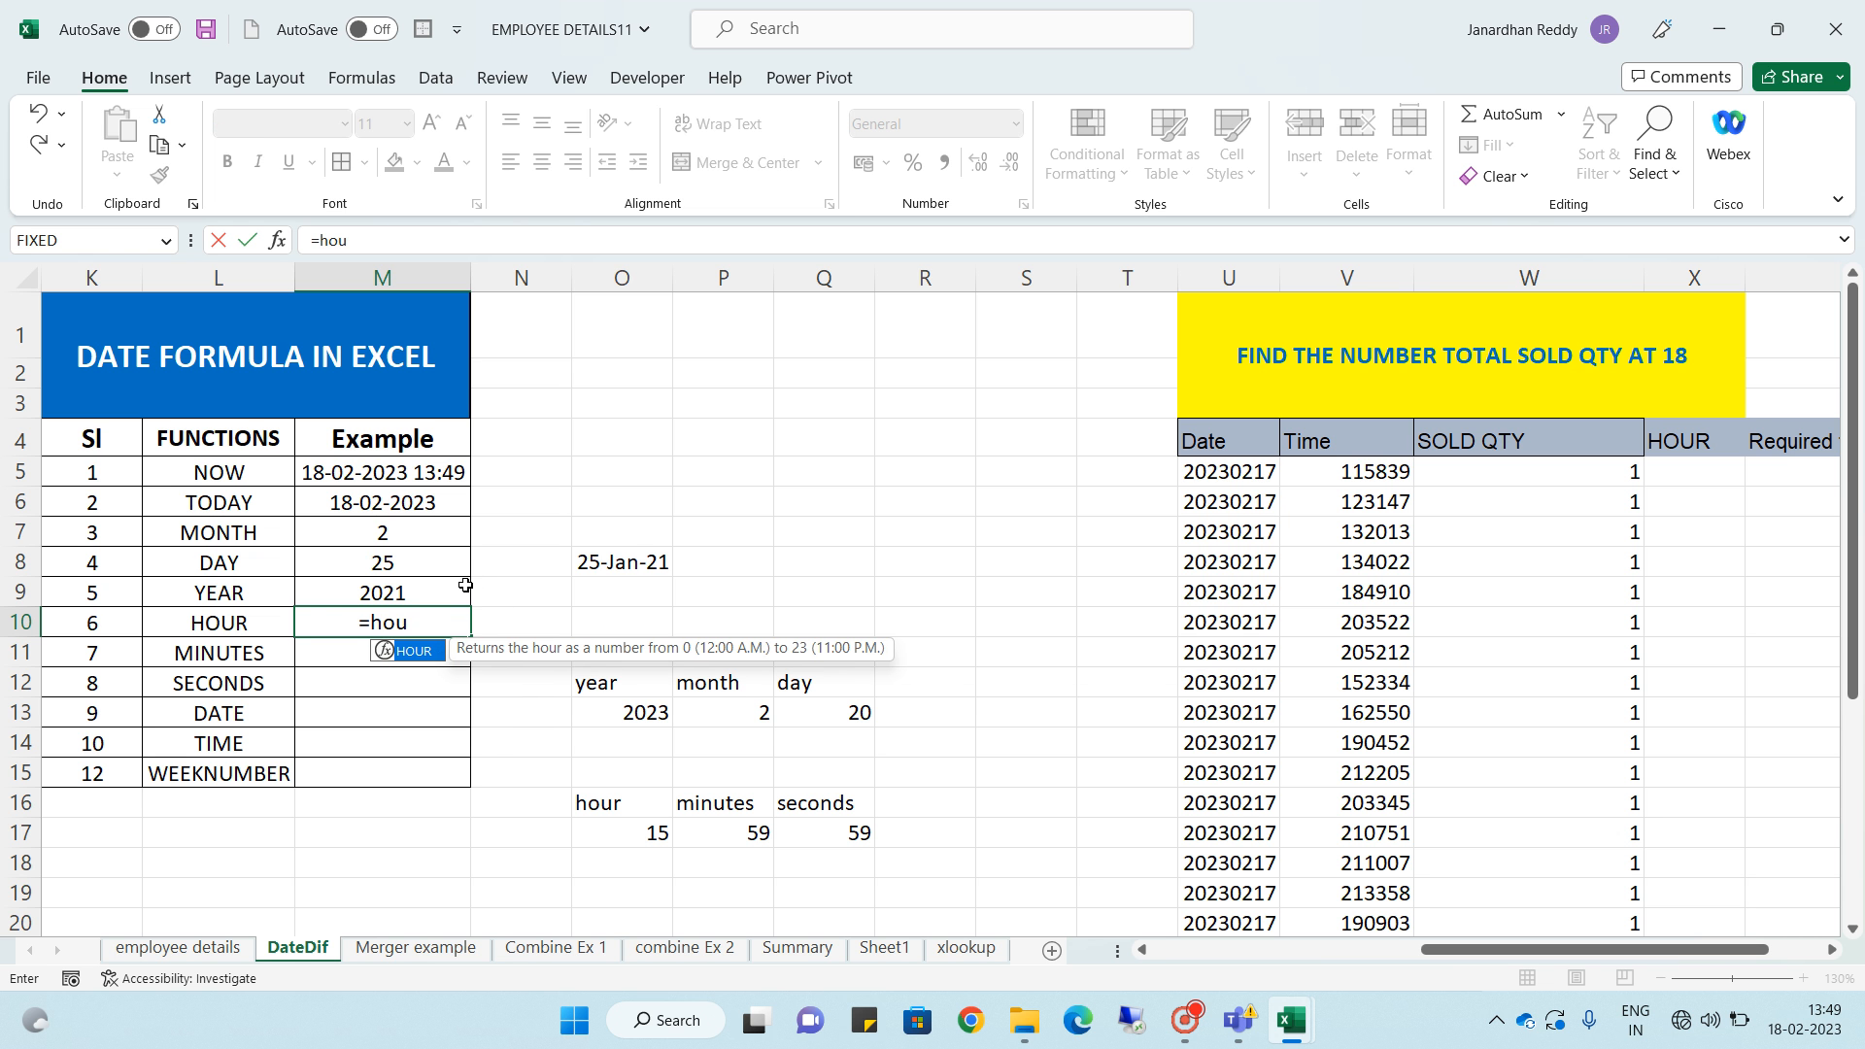
key(Tab)
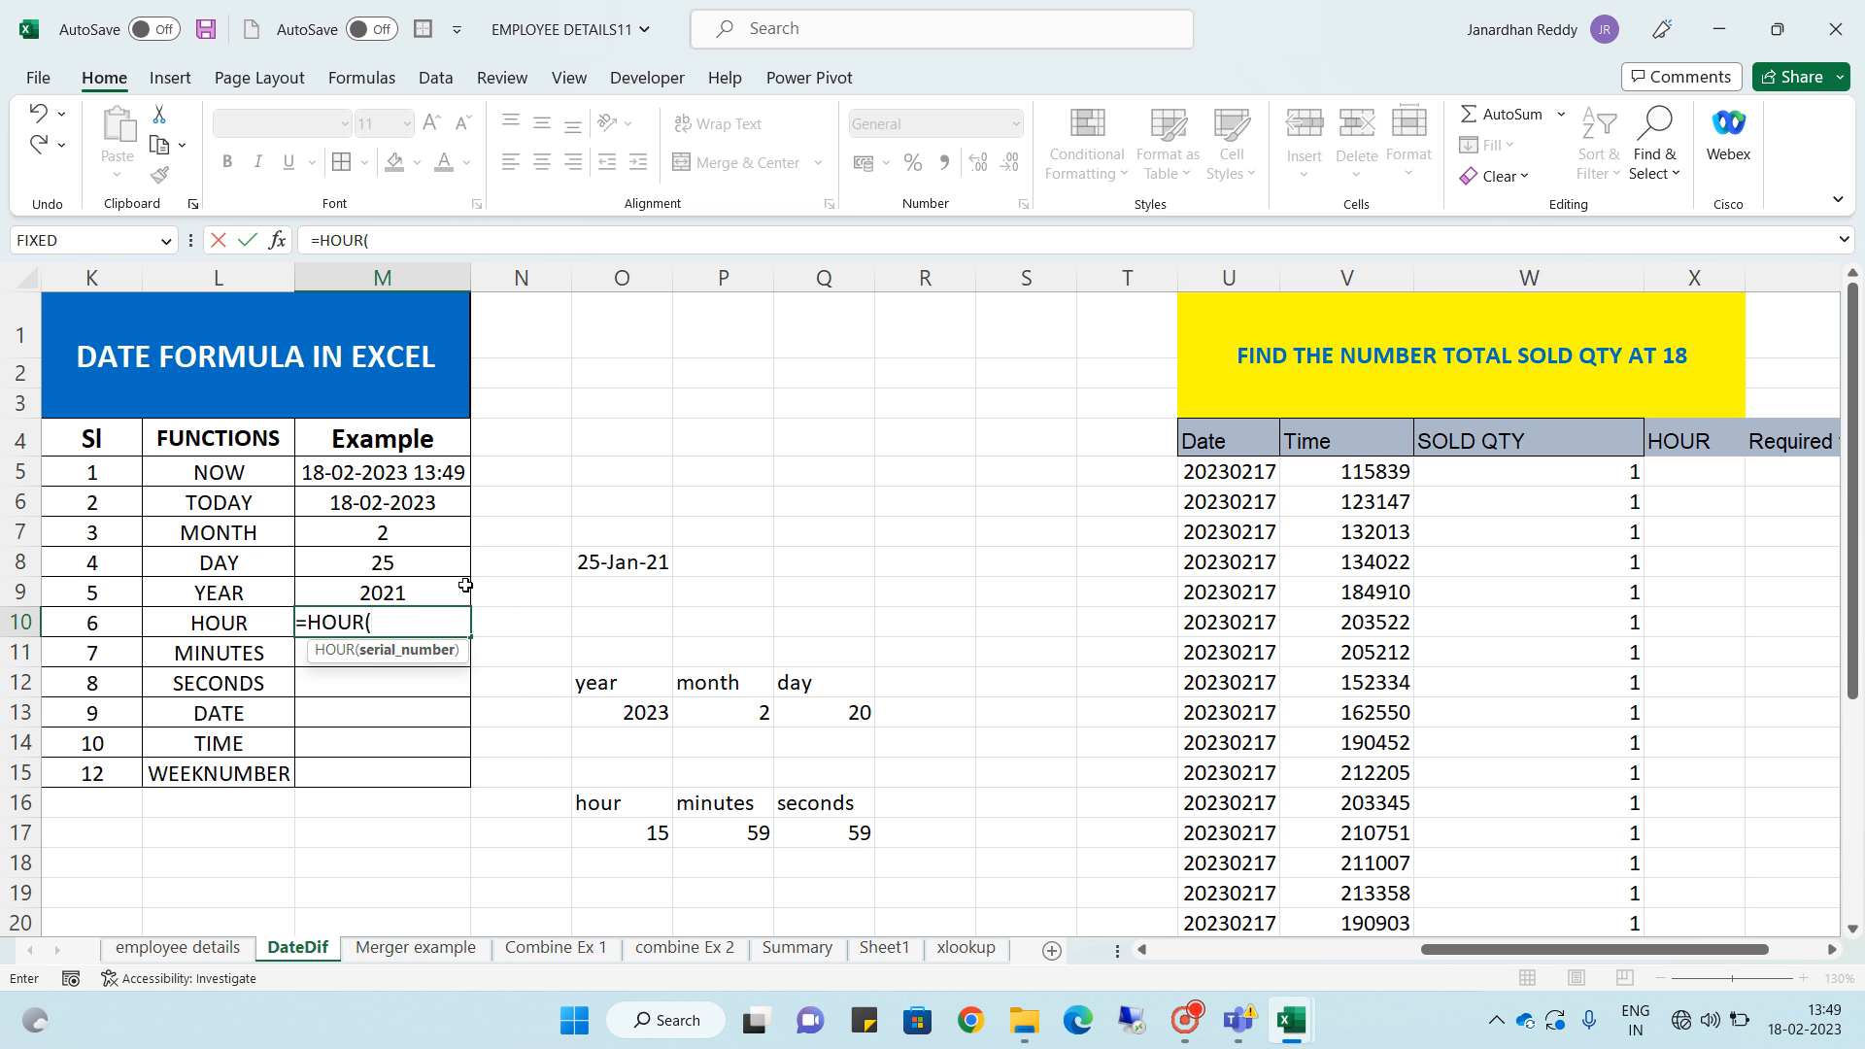
click(410, 473)
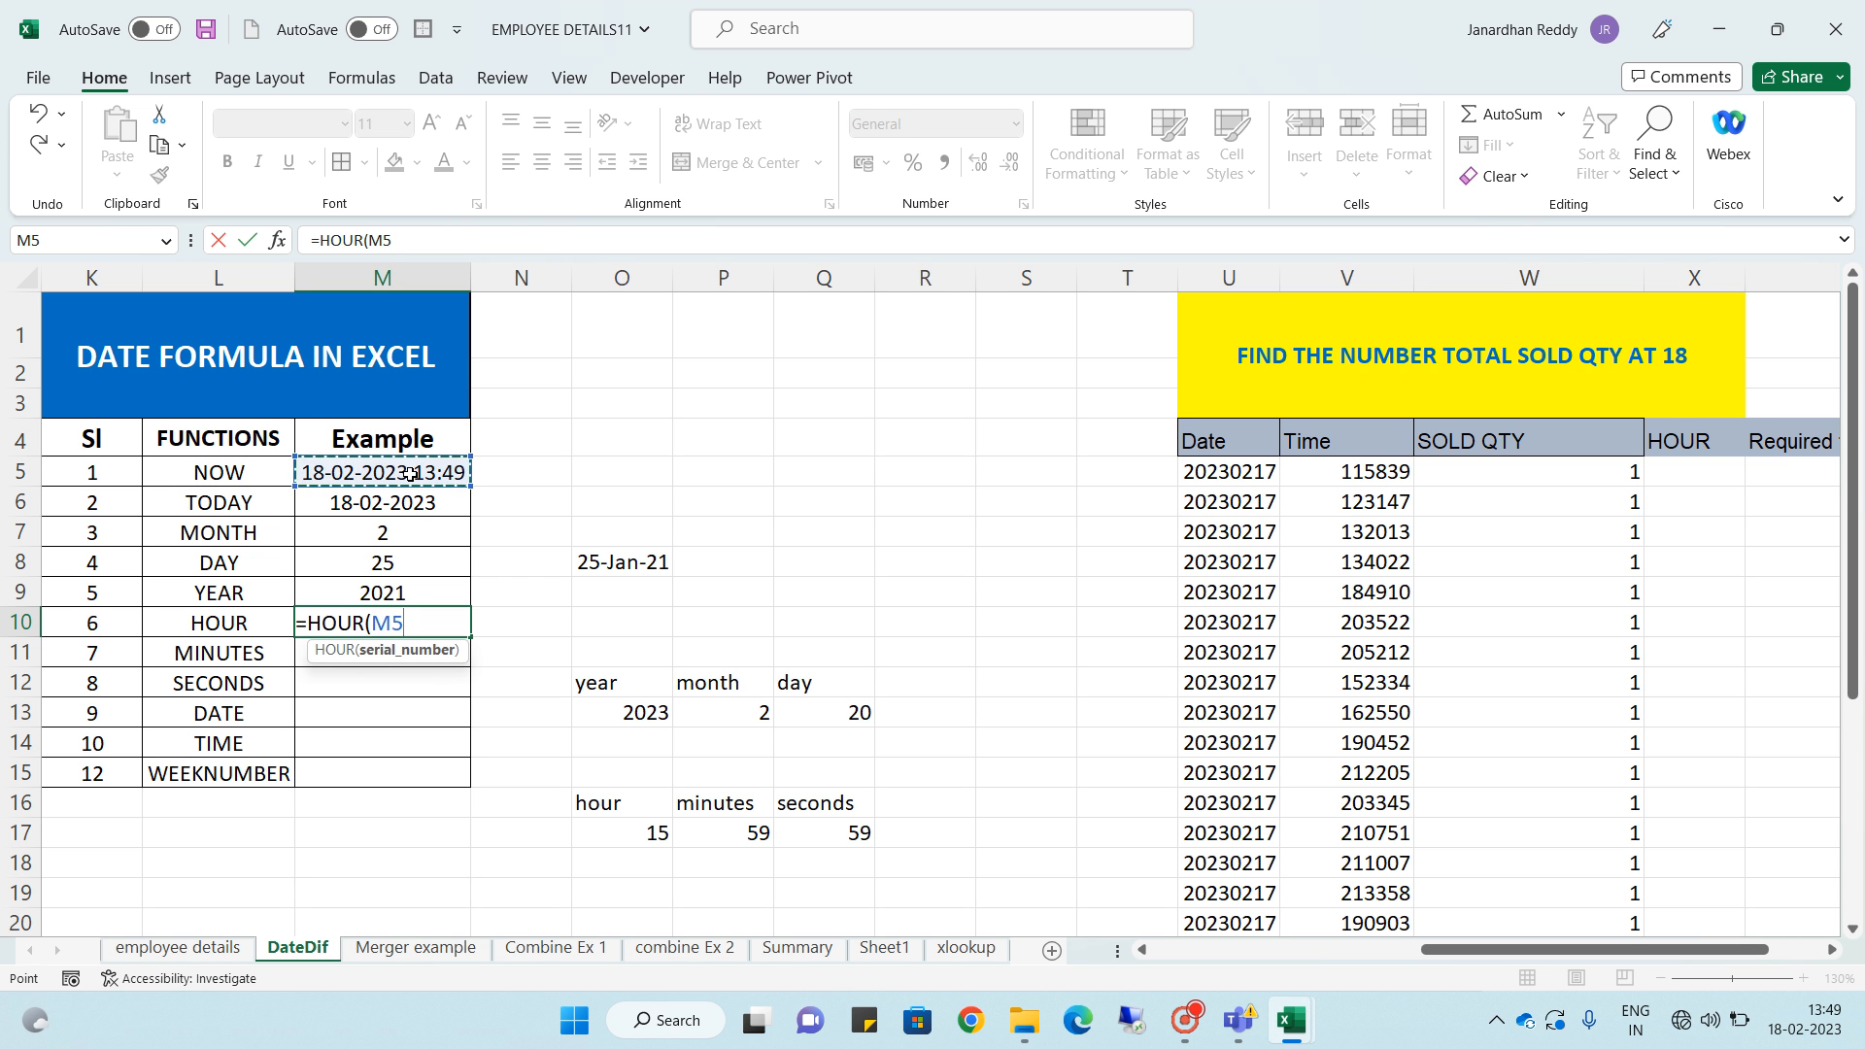
key(Return)
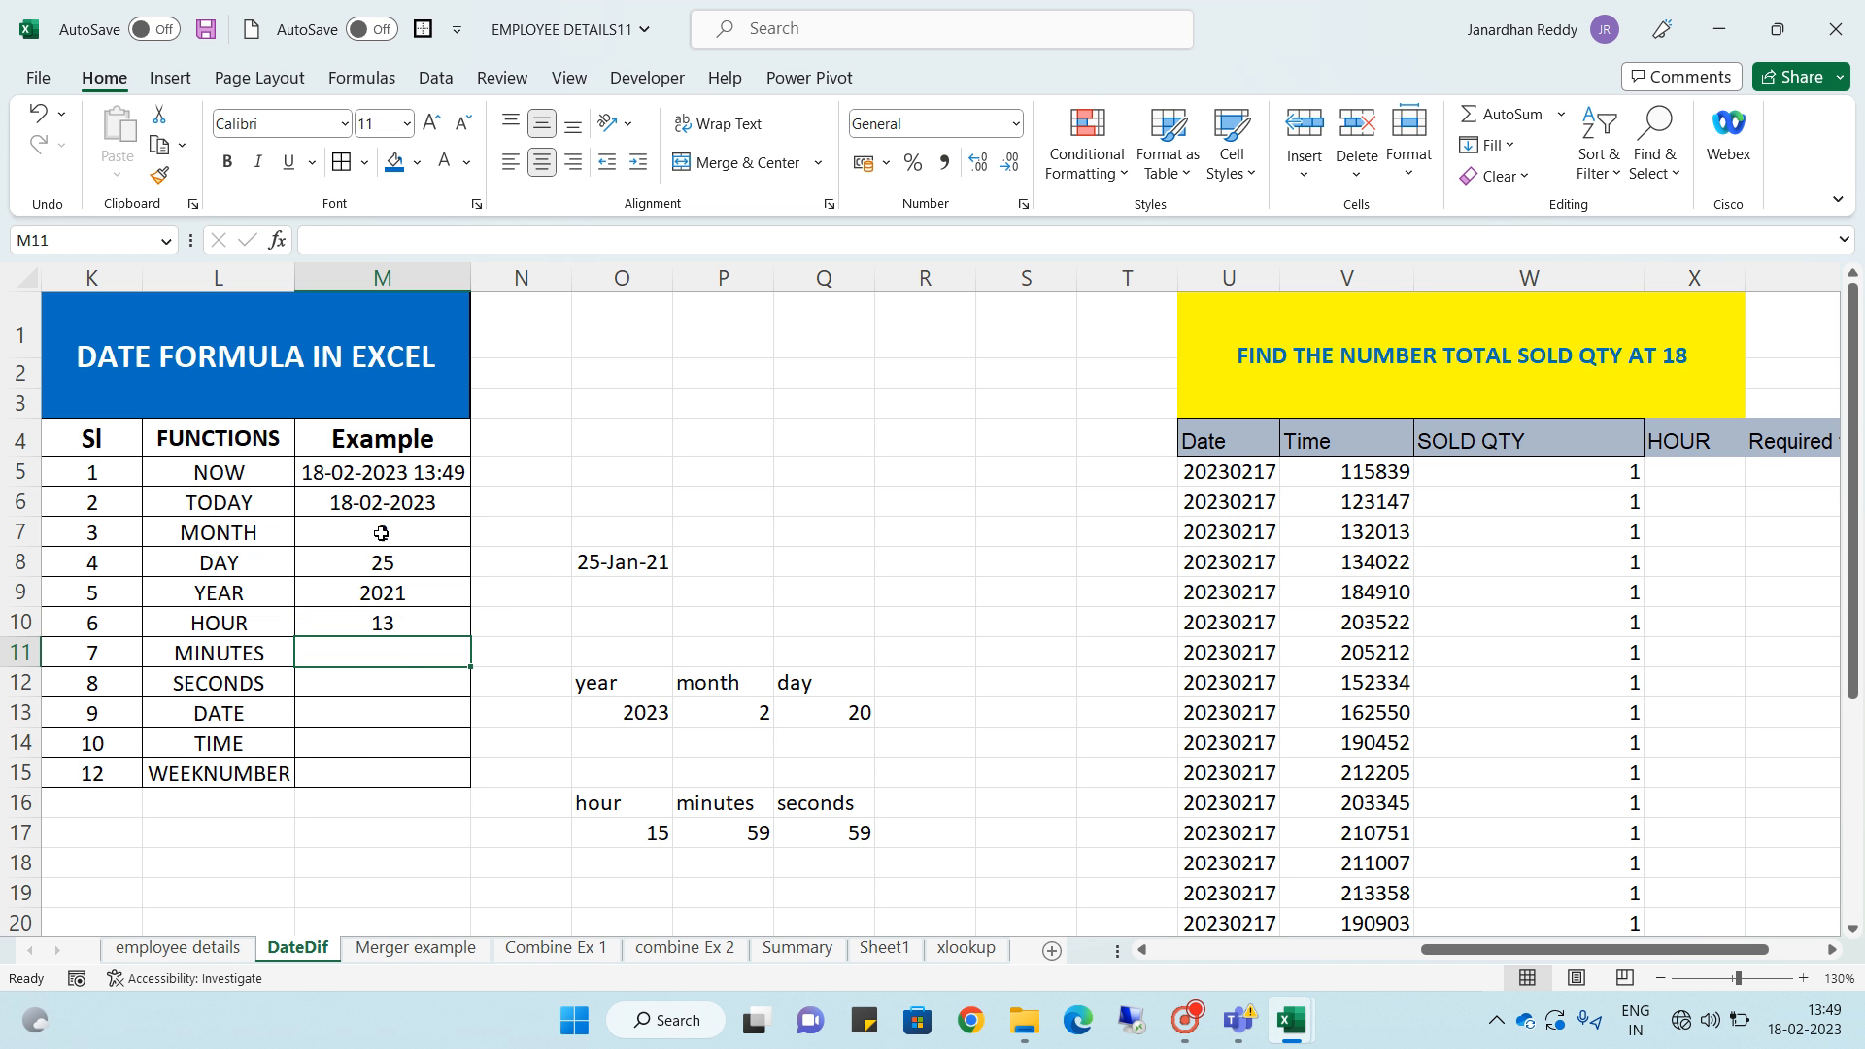
- Enter =MINUTE(M5) in the MINUTES row's Example cell, referencing the NOW result
click(390, 618)
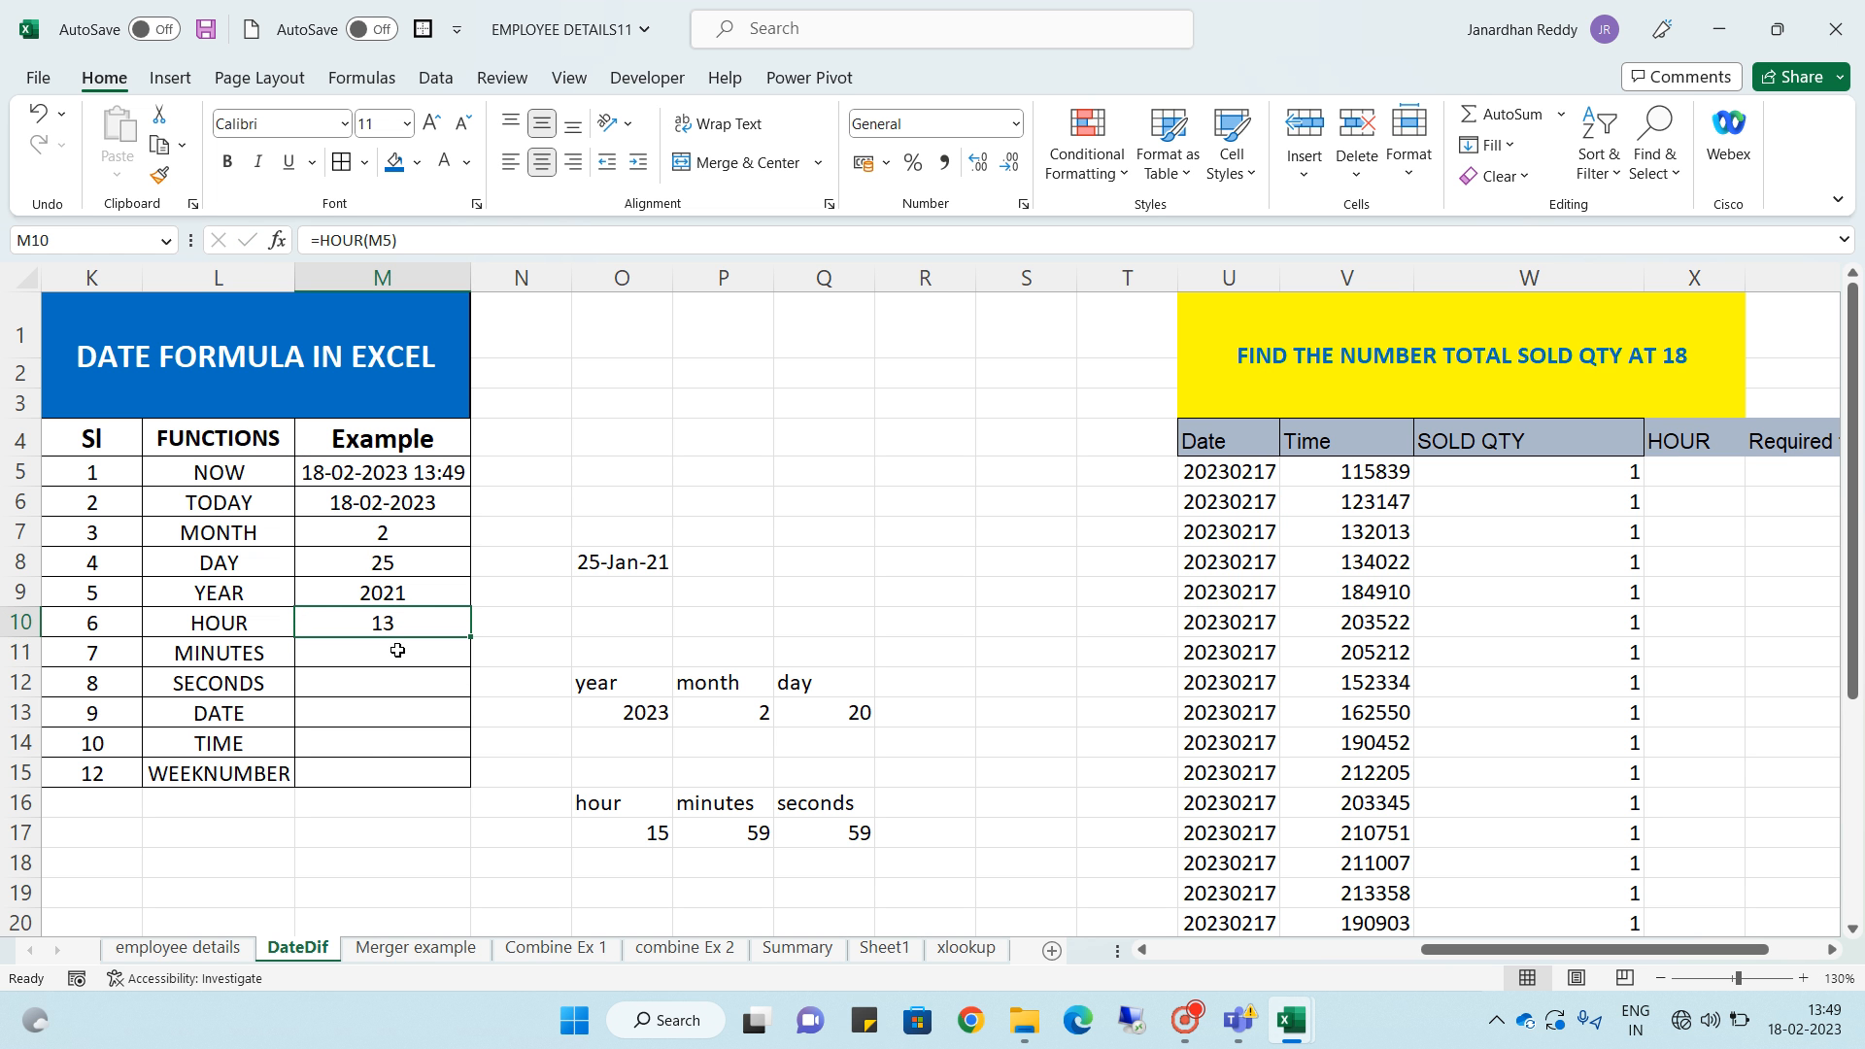
click(397, 651)
click(392, 625)
click(399, 665)
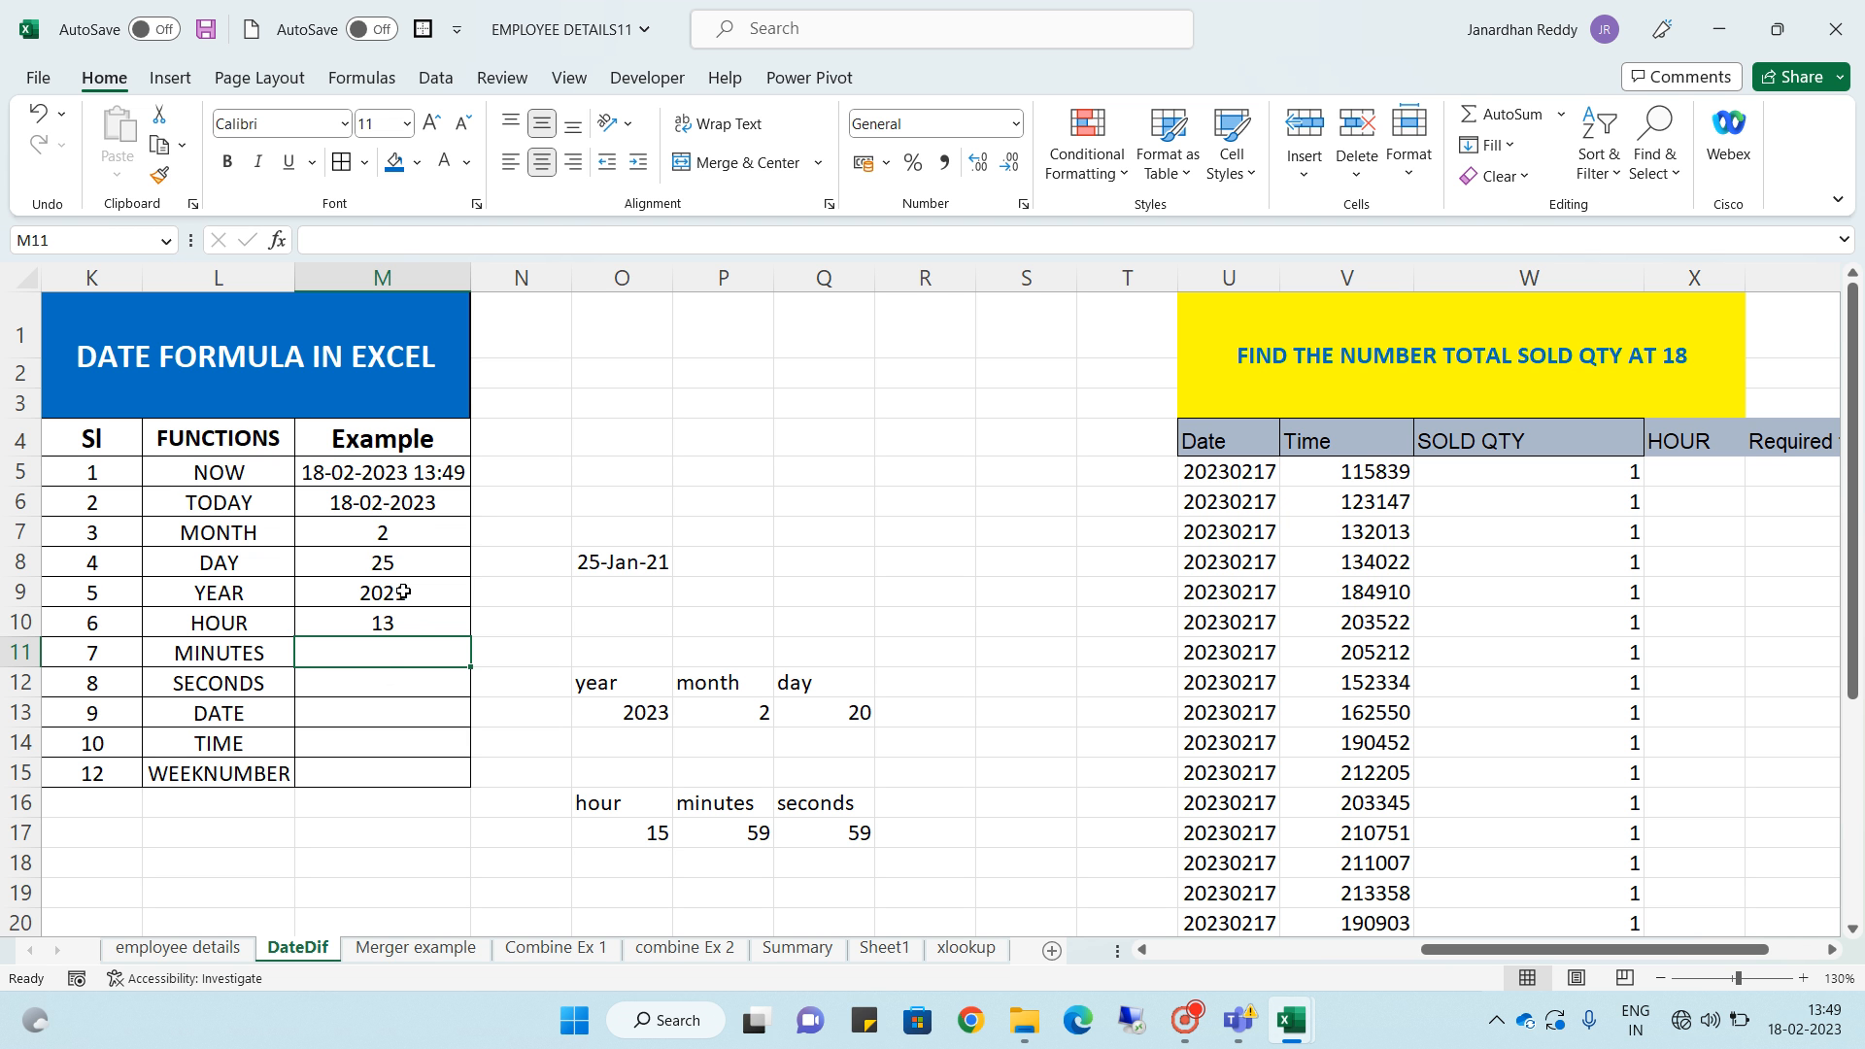
text(=)
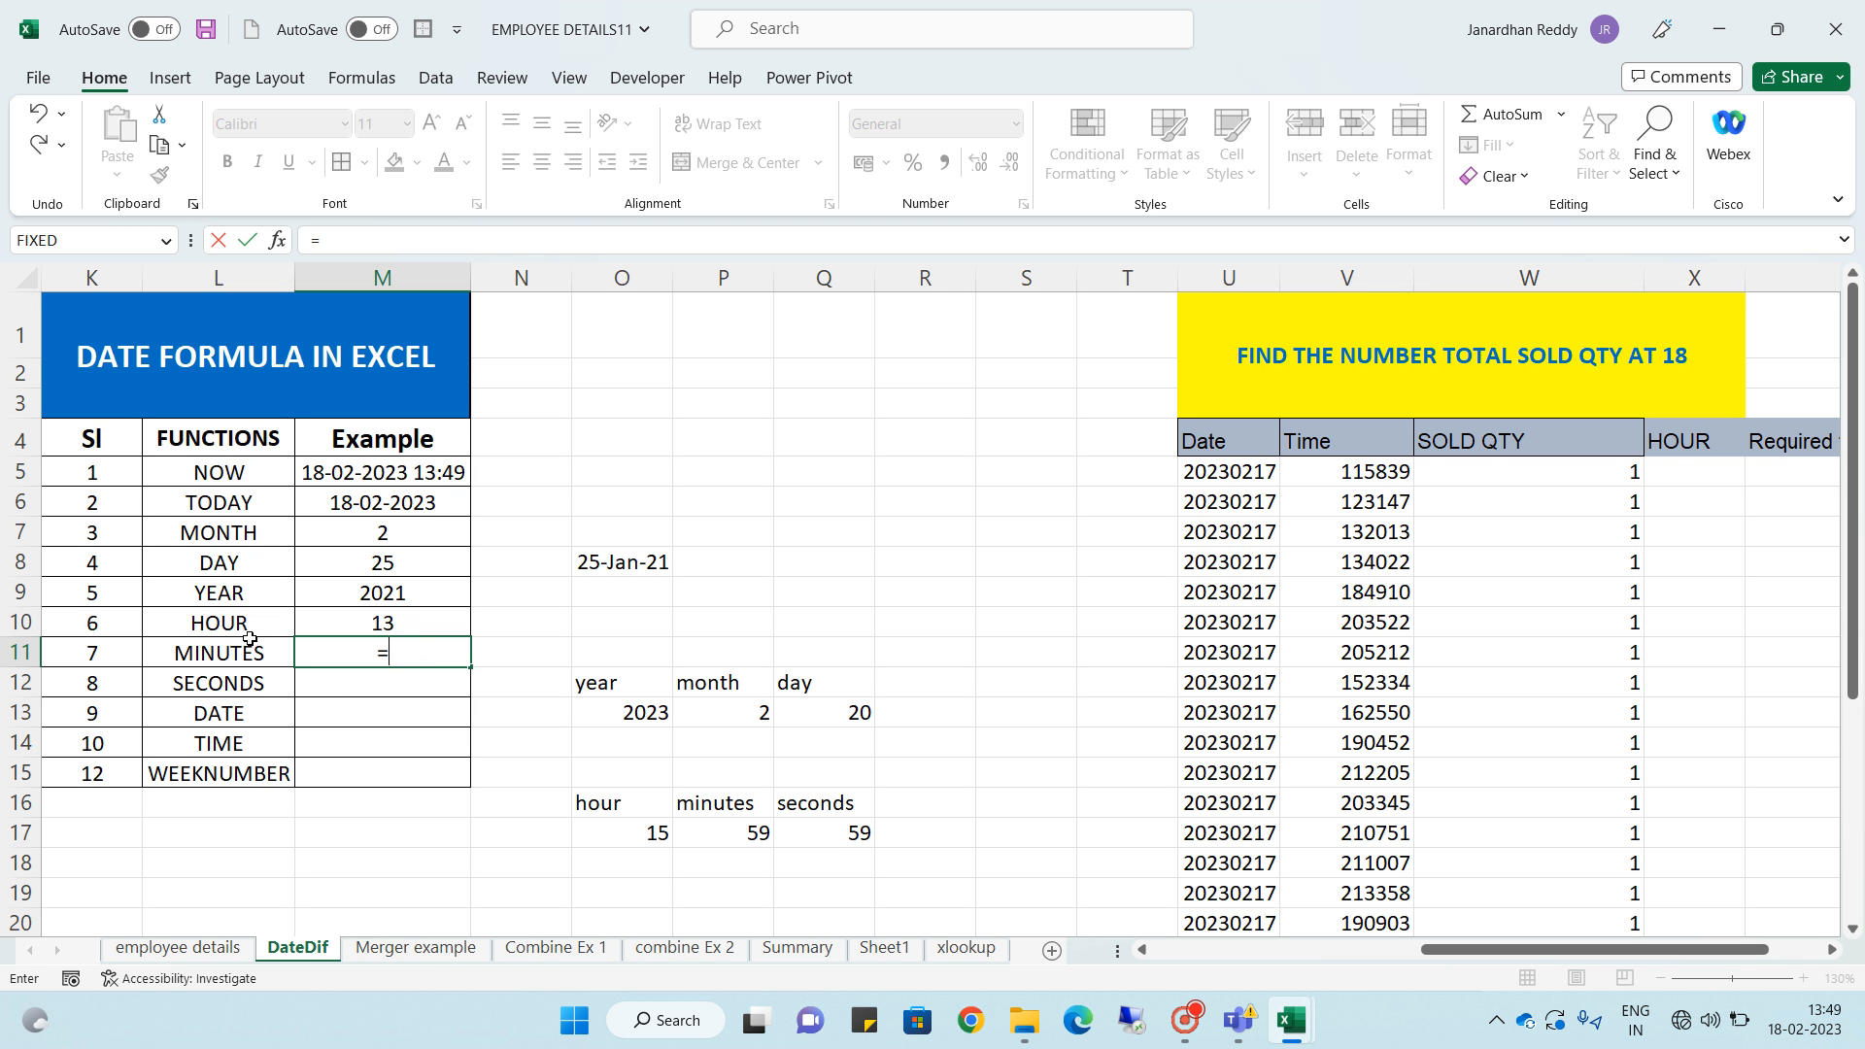
text(mi)
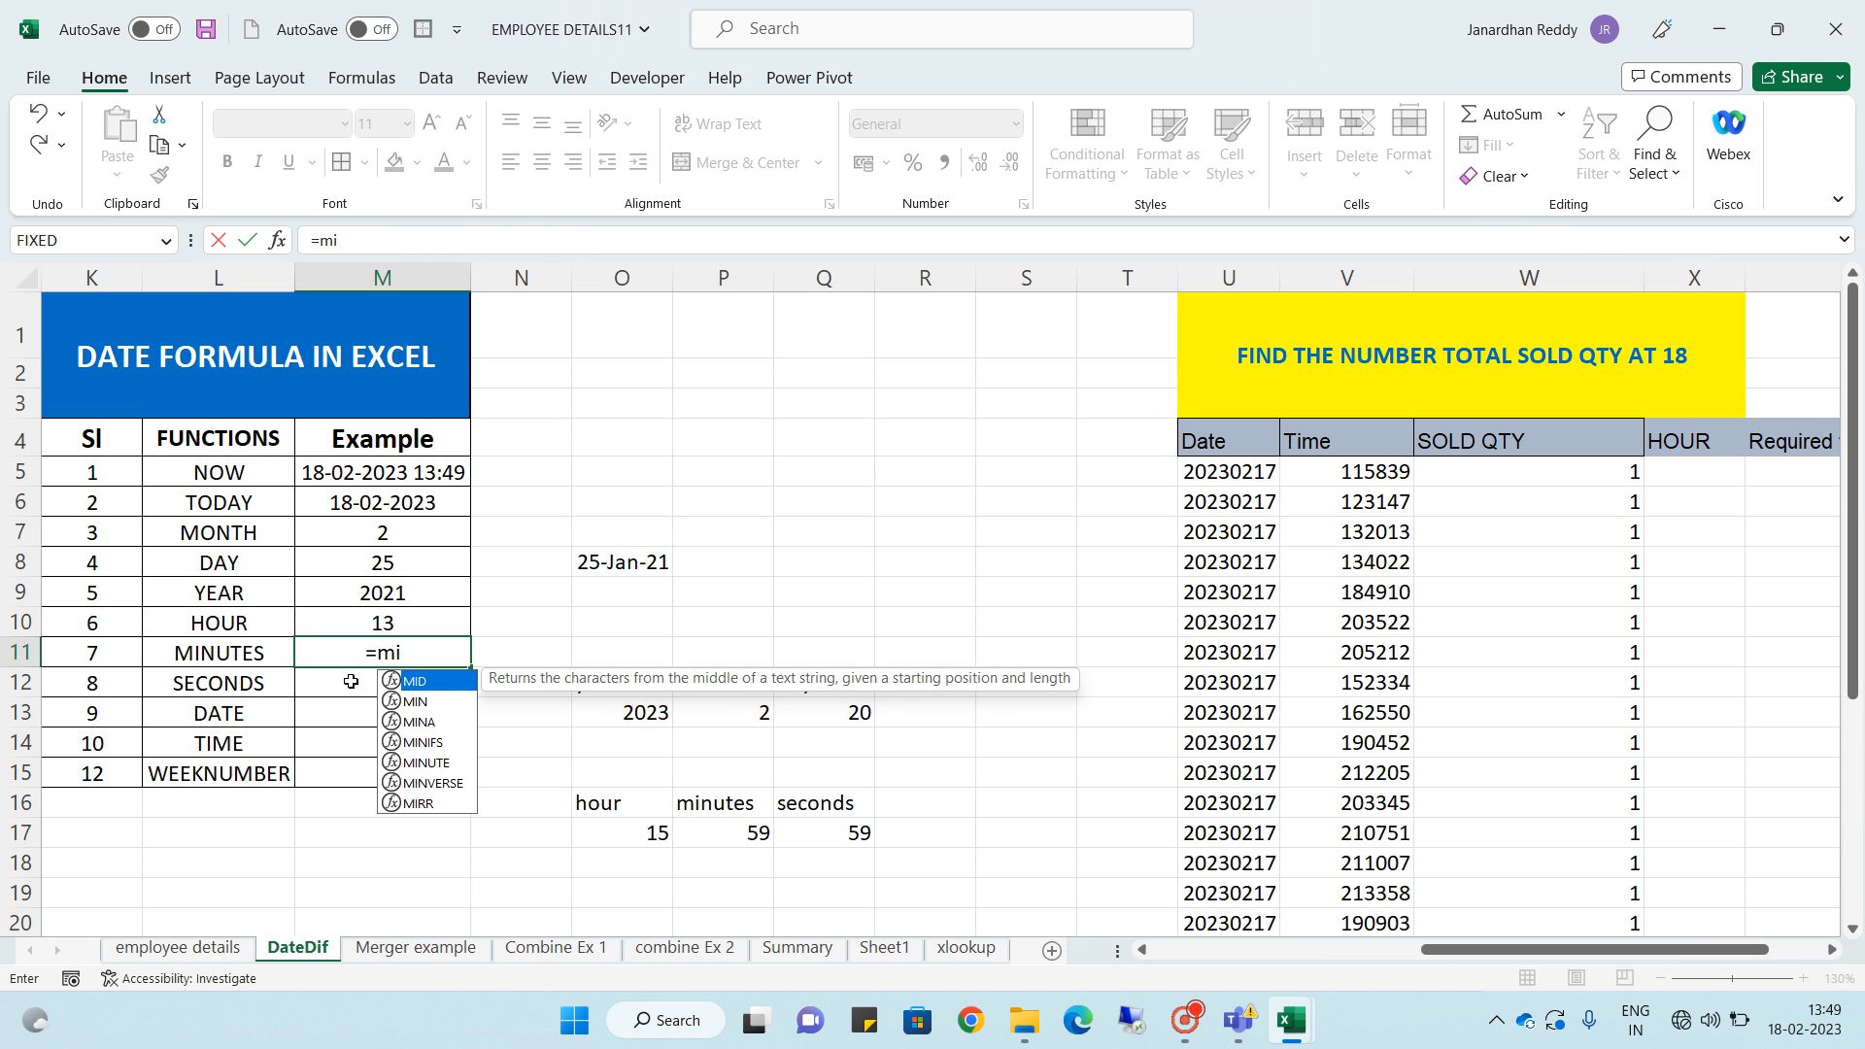
text(nu)
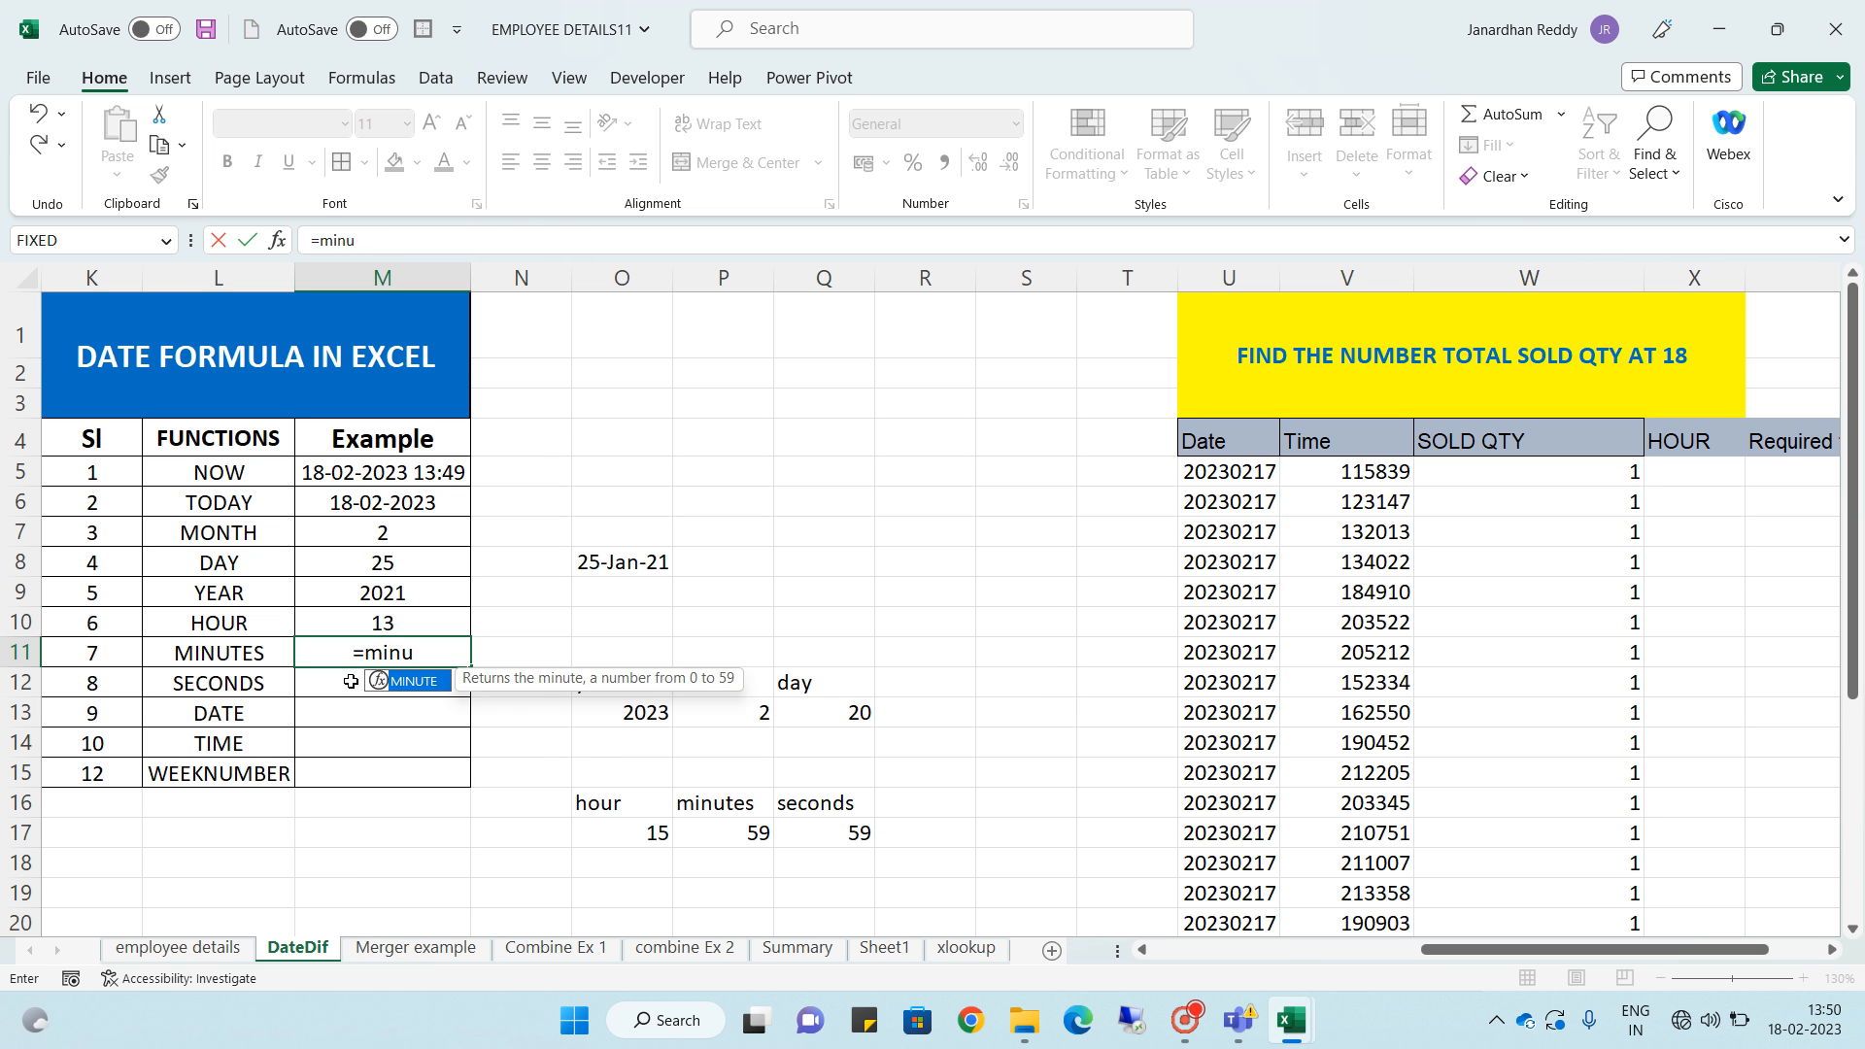
key(Tab)
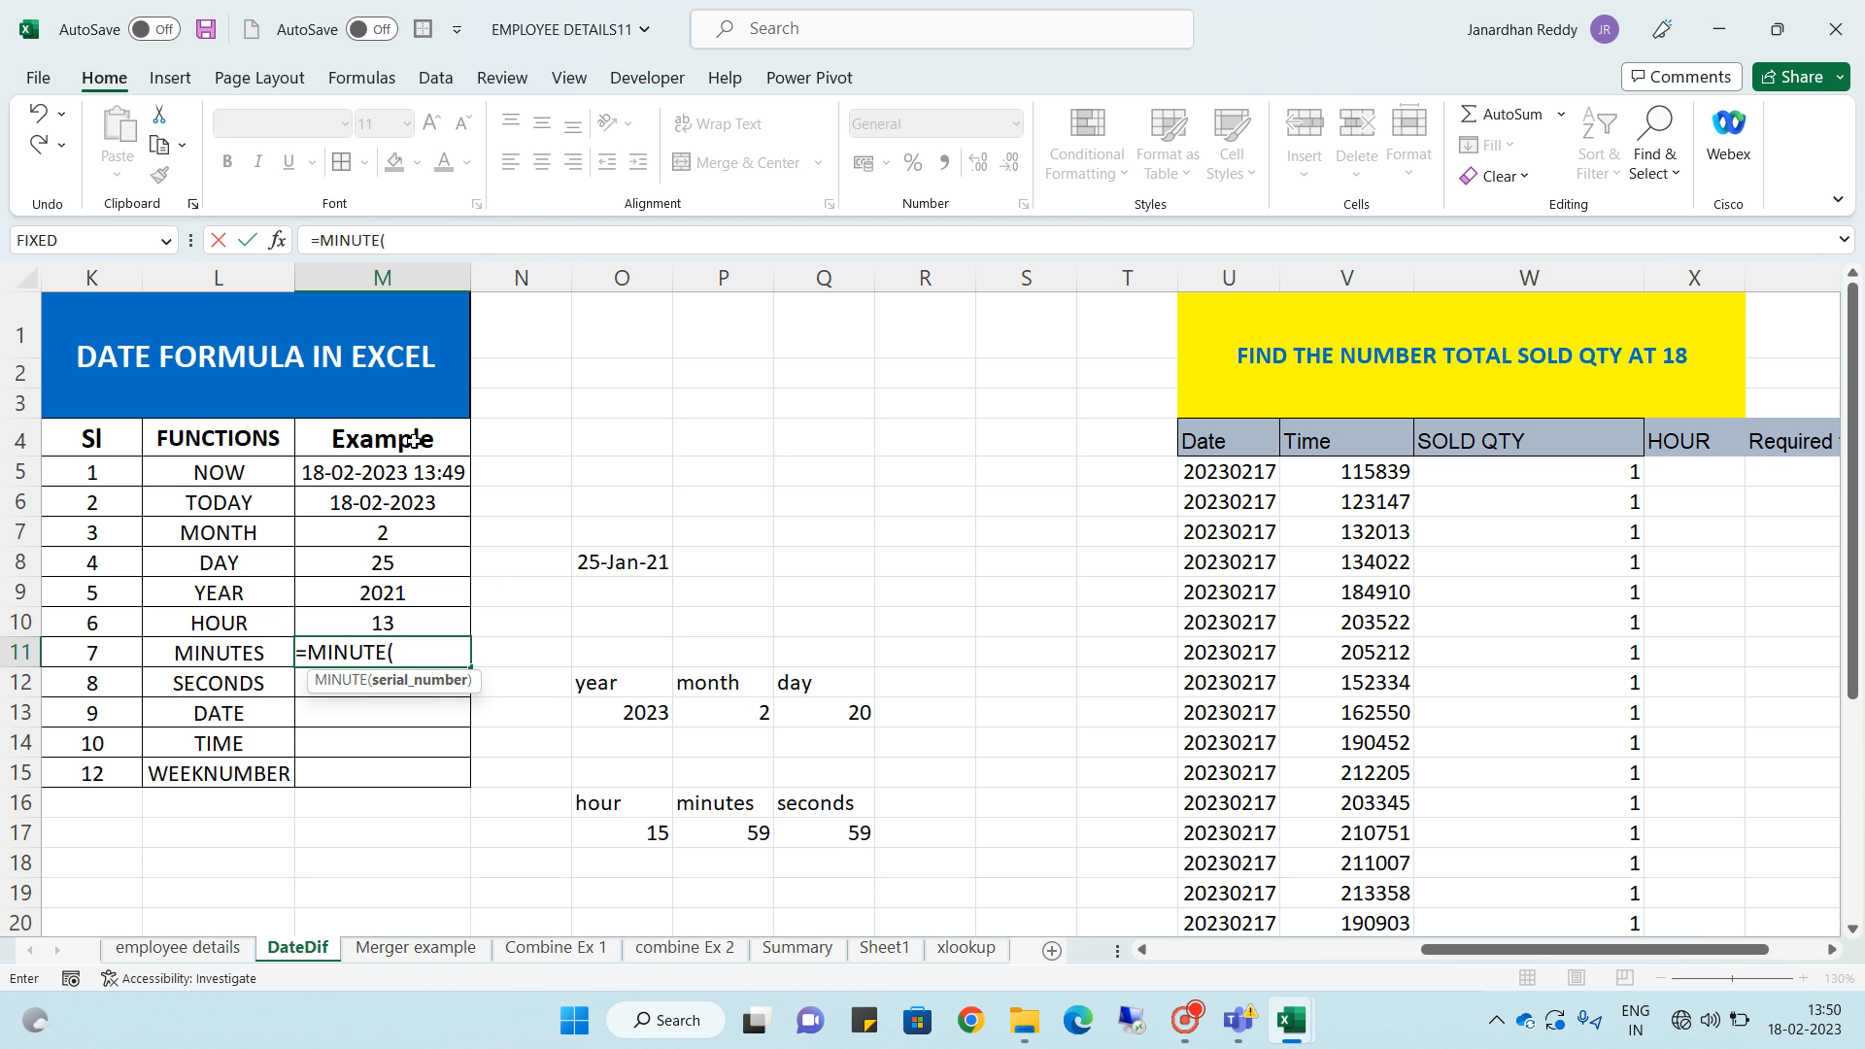
click(423, 474)
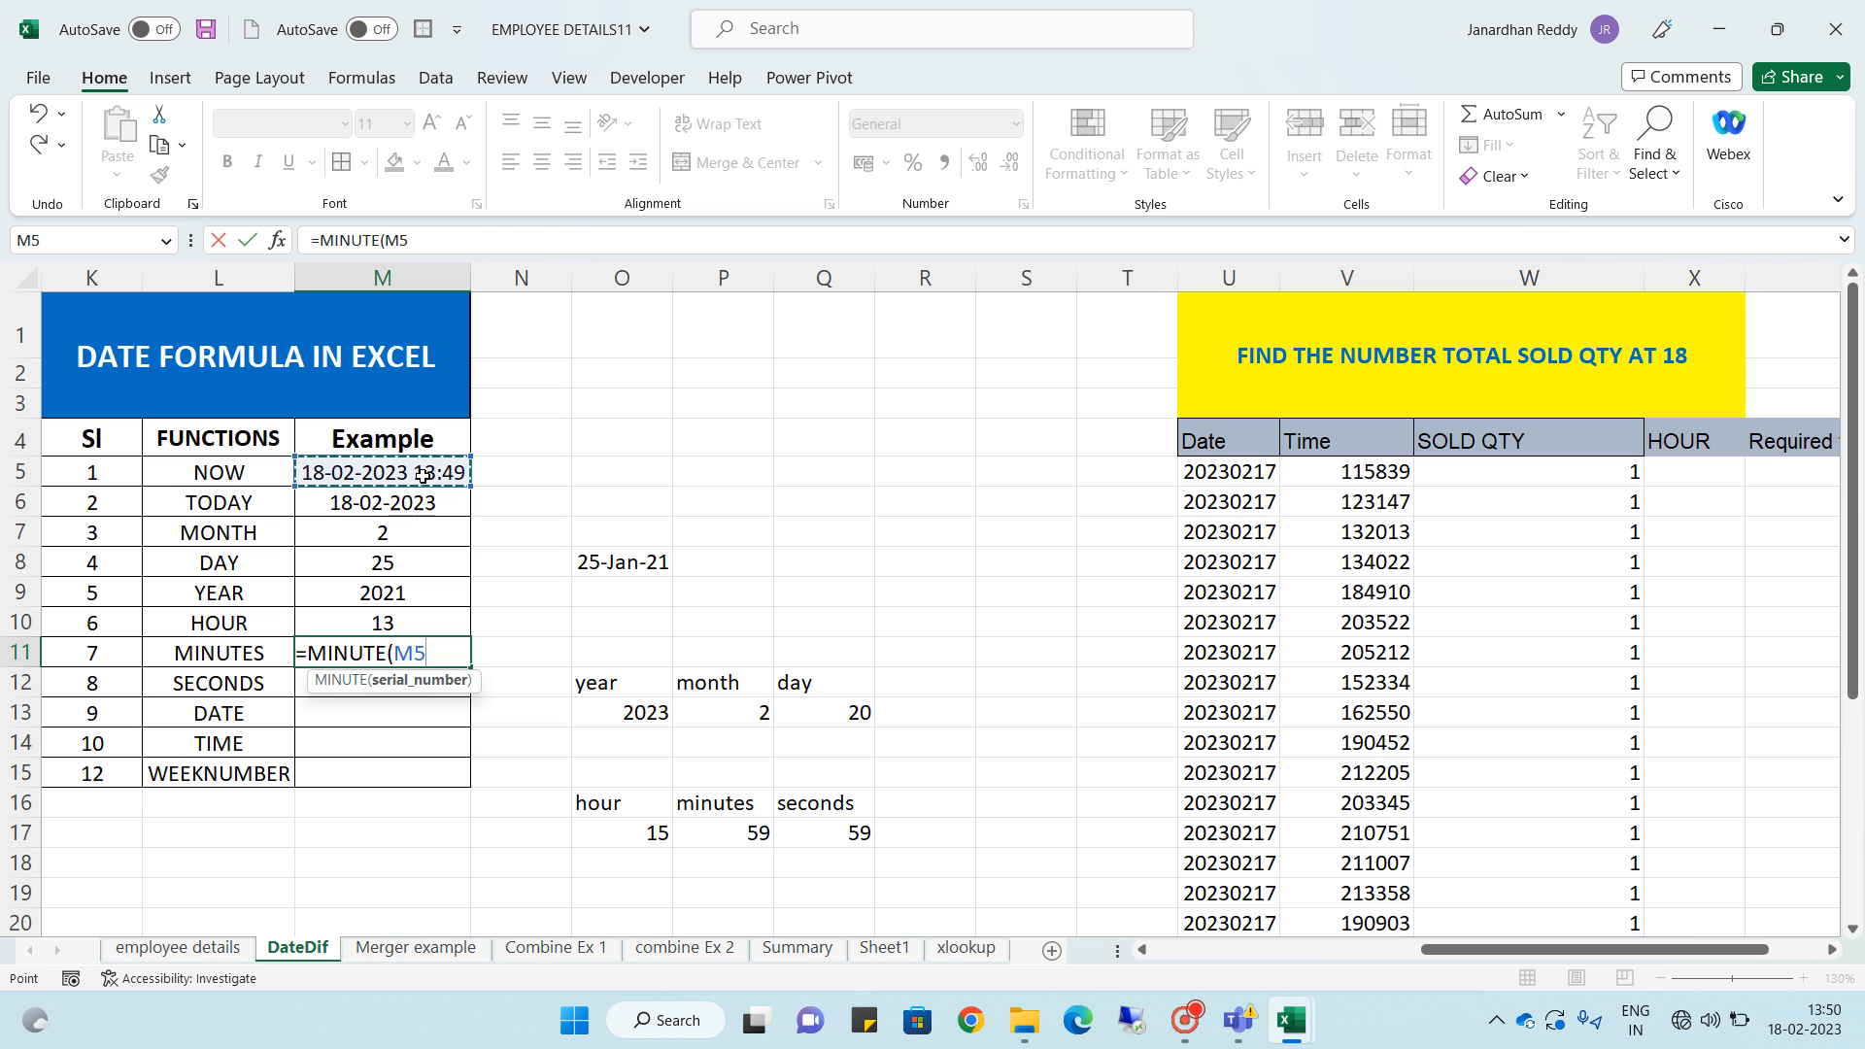
key(Return)
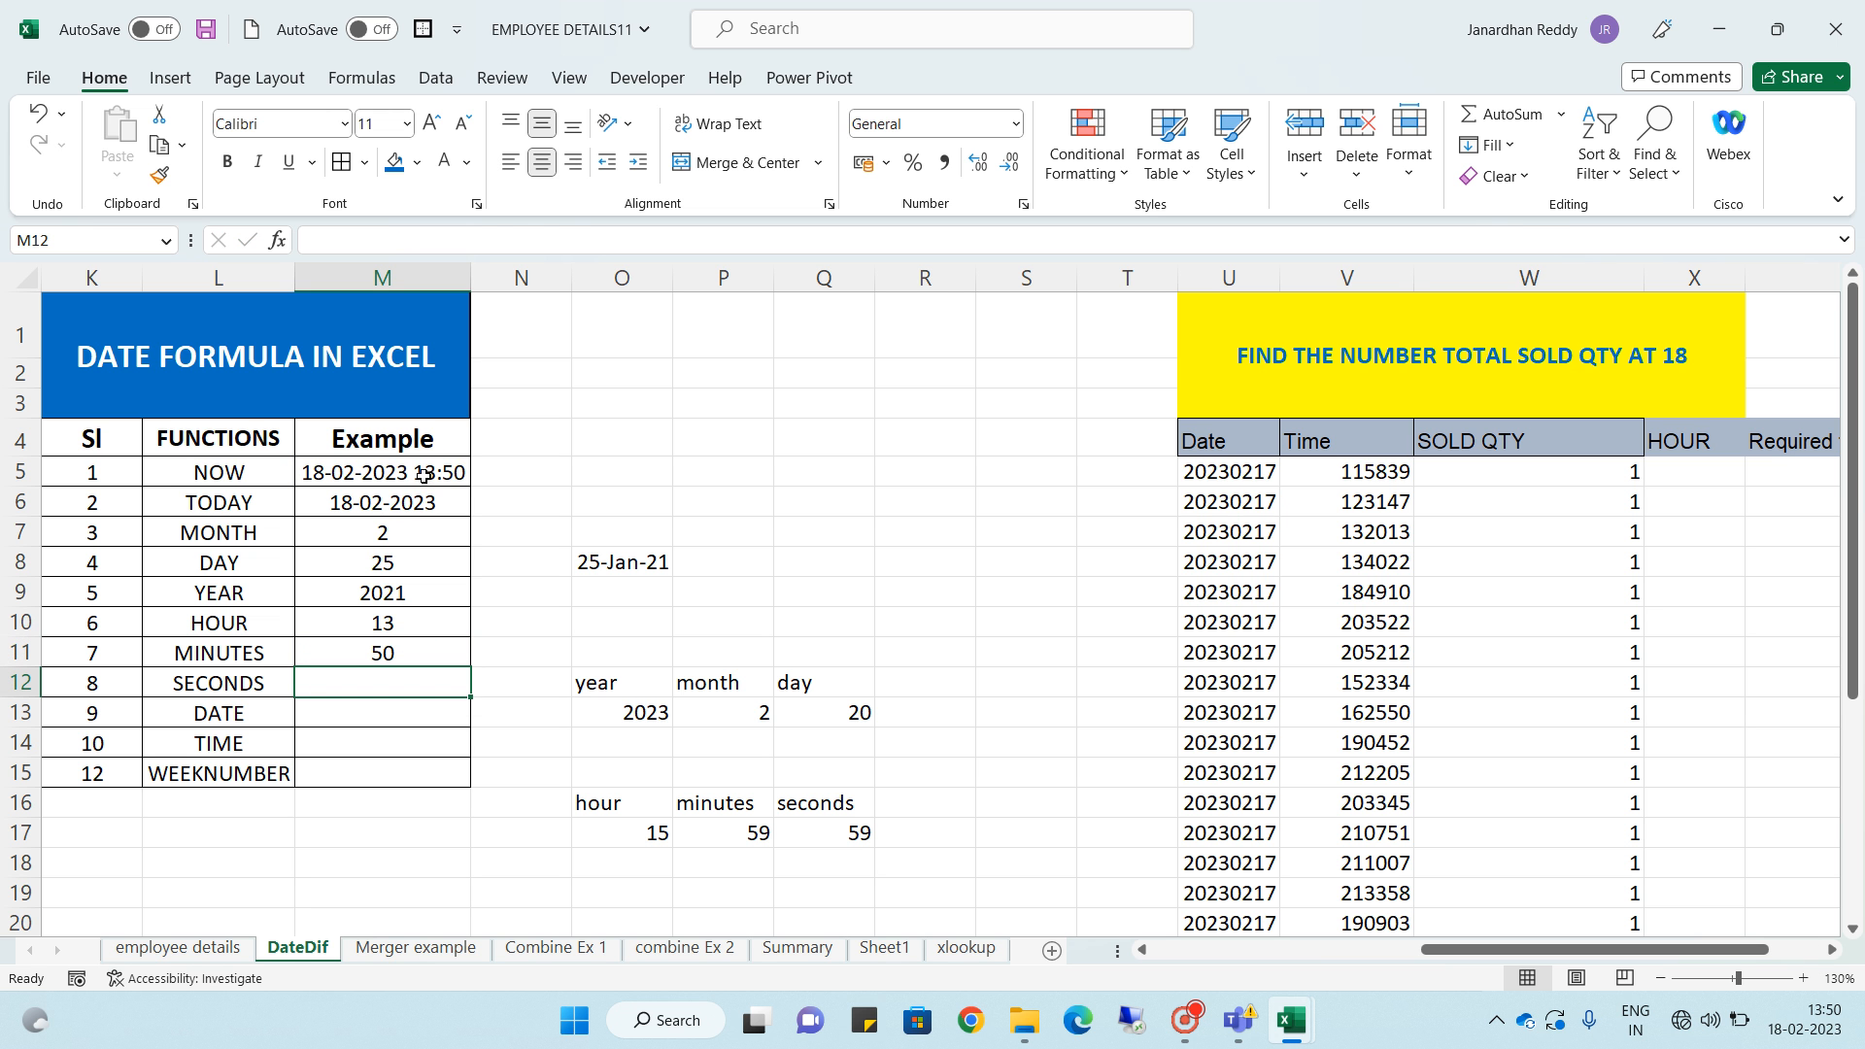
key(Up)
key(Up)
key(Up)
key(Up)
key(Up)
key(Up)
key(Up)
click(367, 652)
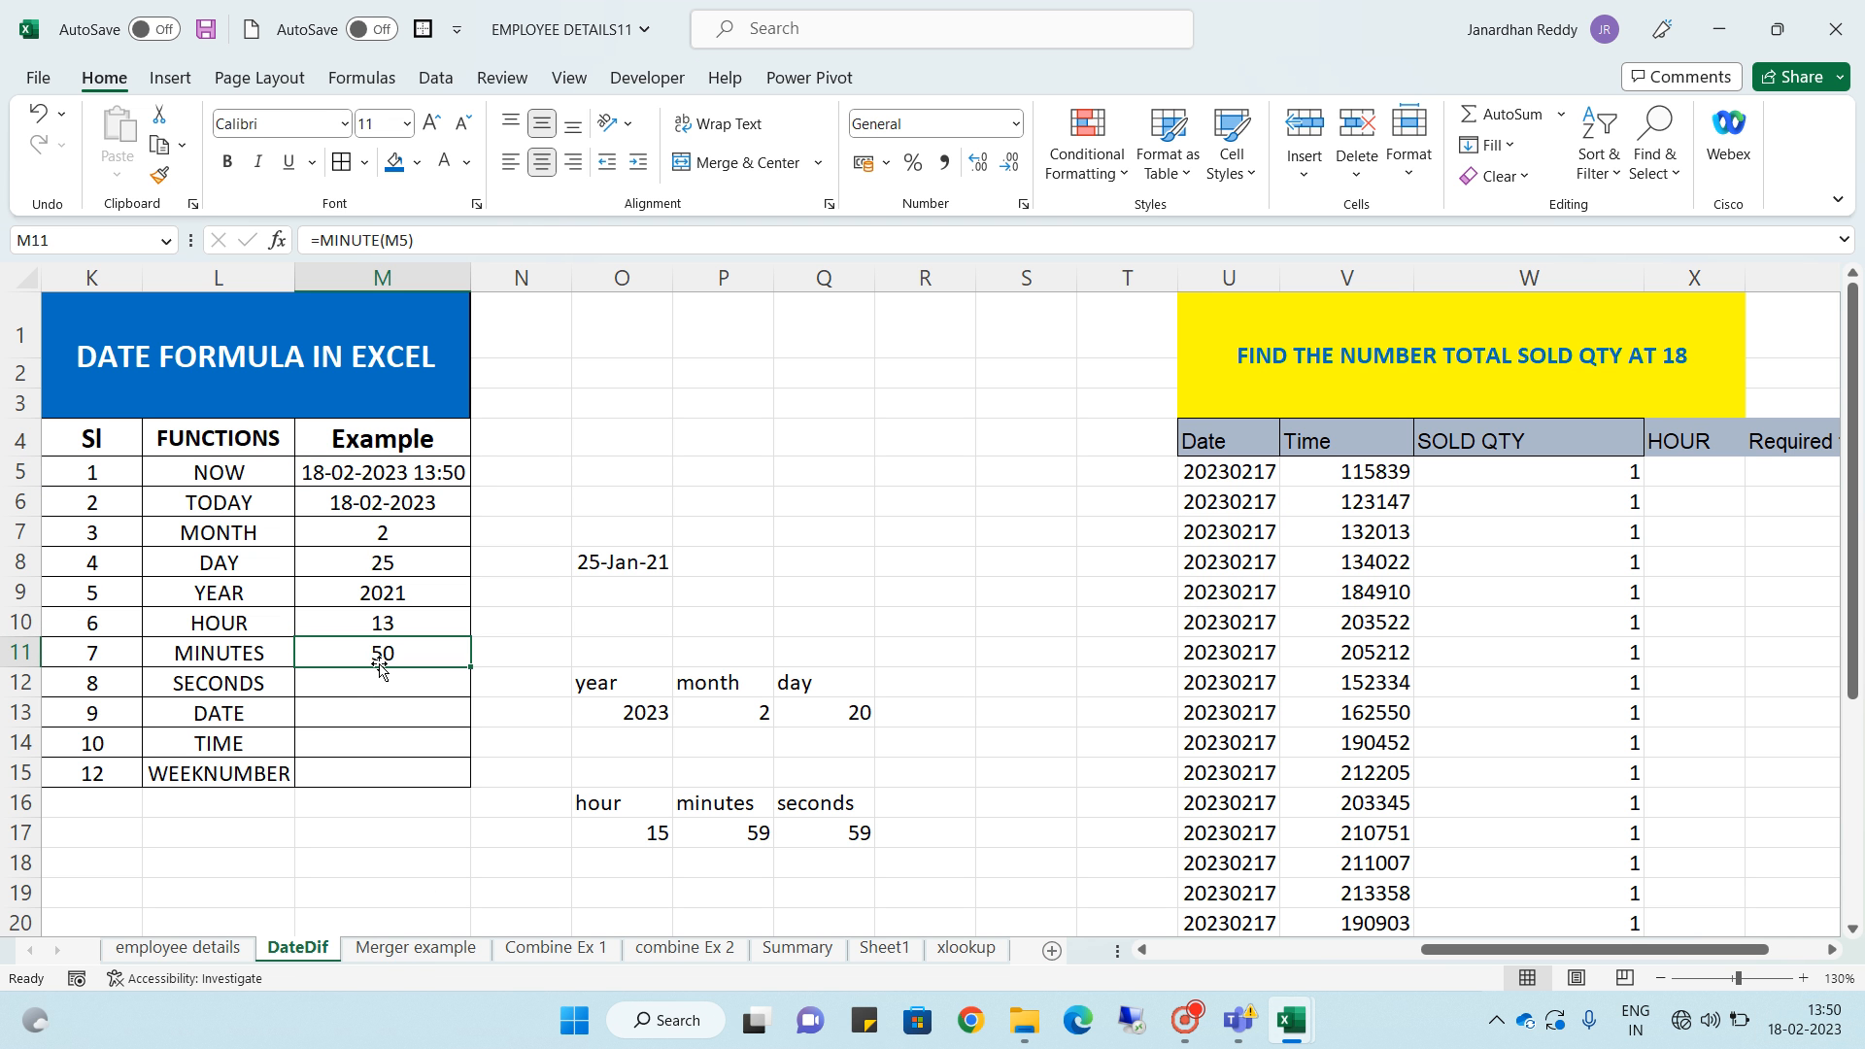
- Enter =SECOND(M5) in the SECONDS row's Example cell, referencing the NOW result
click(349, 686)
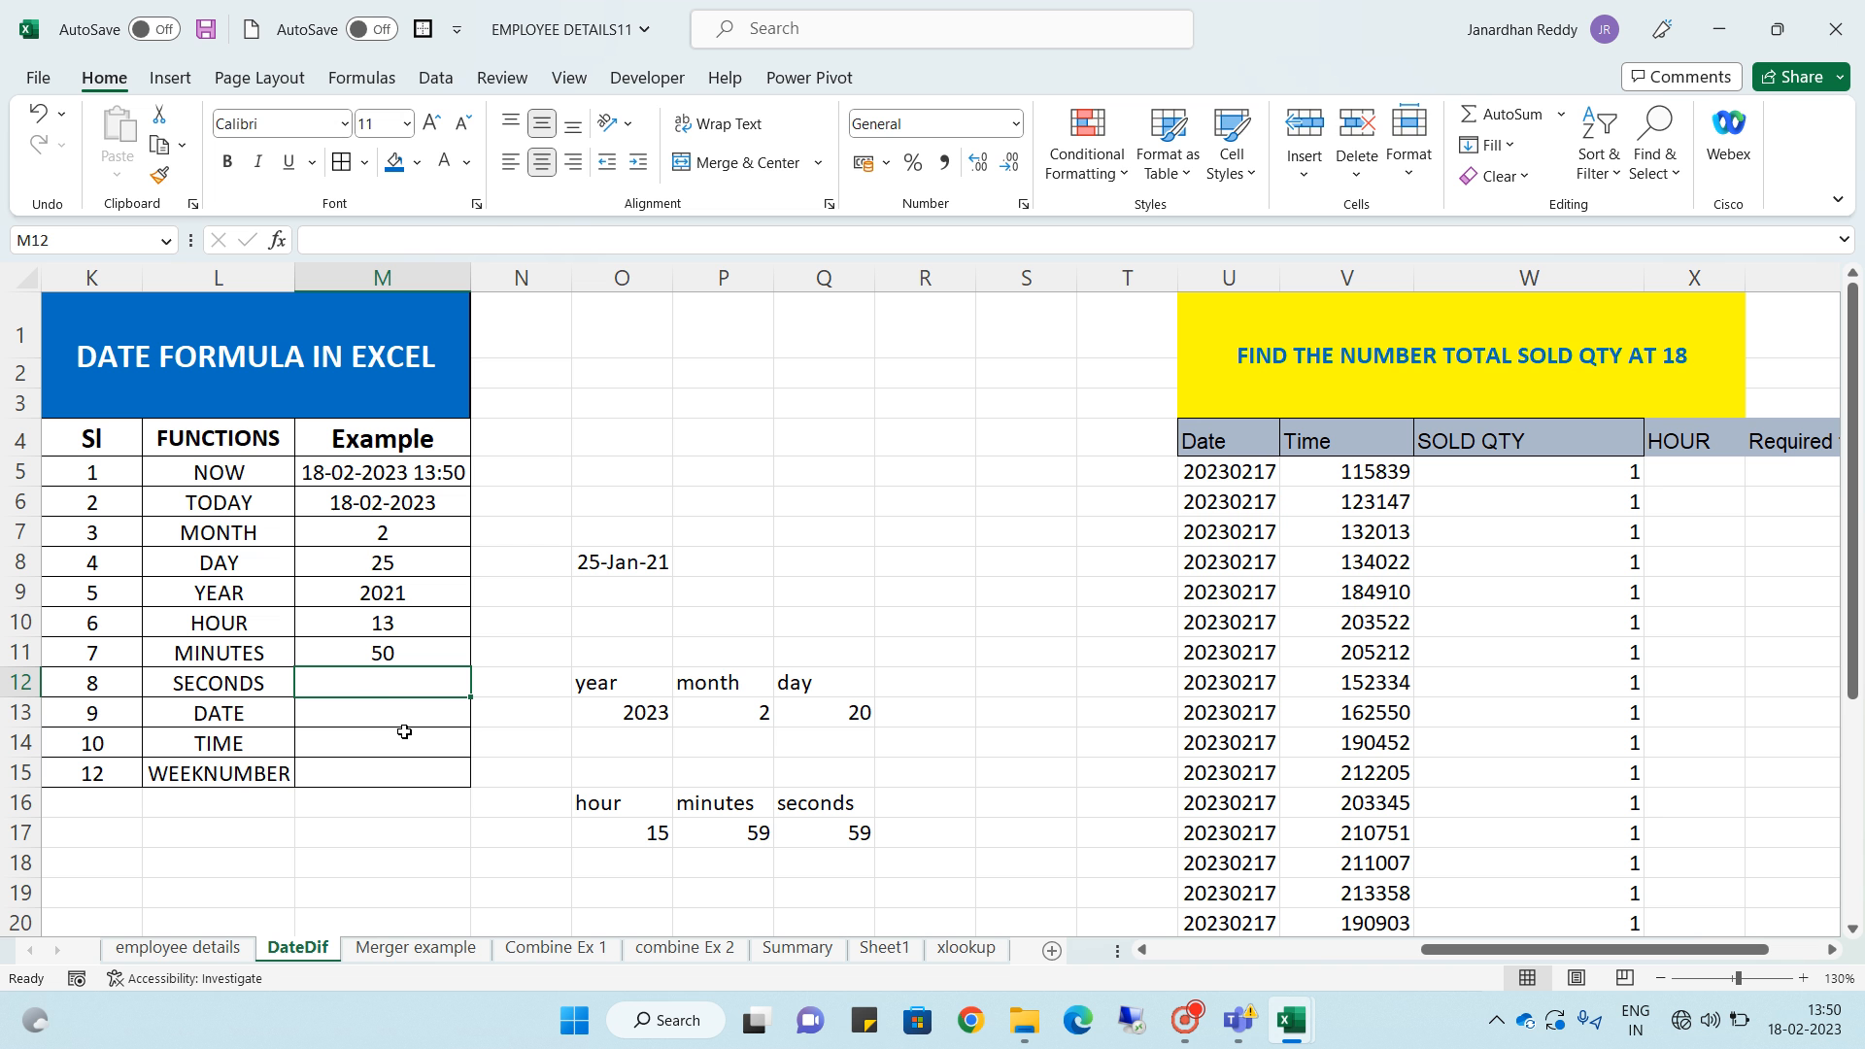
text(=)
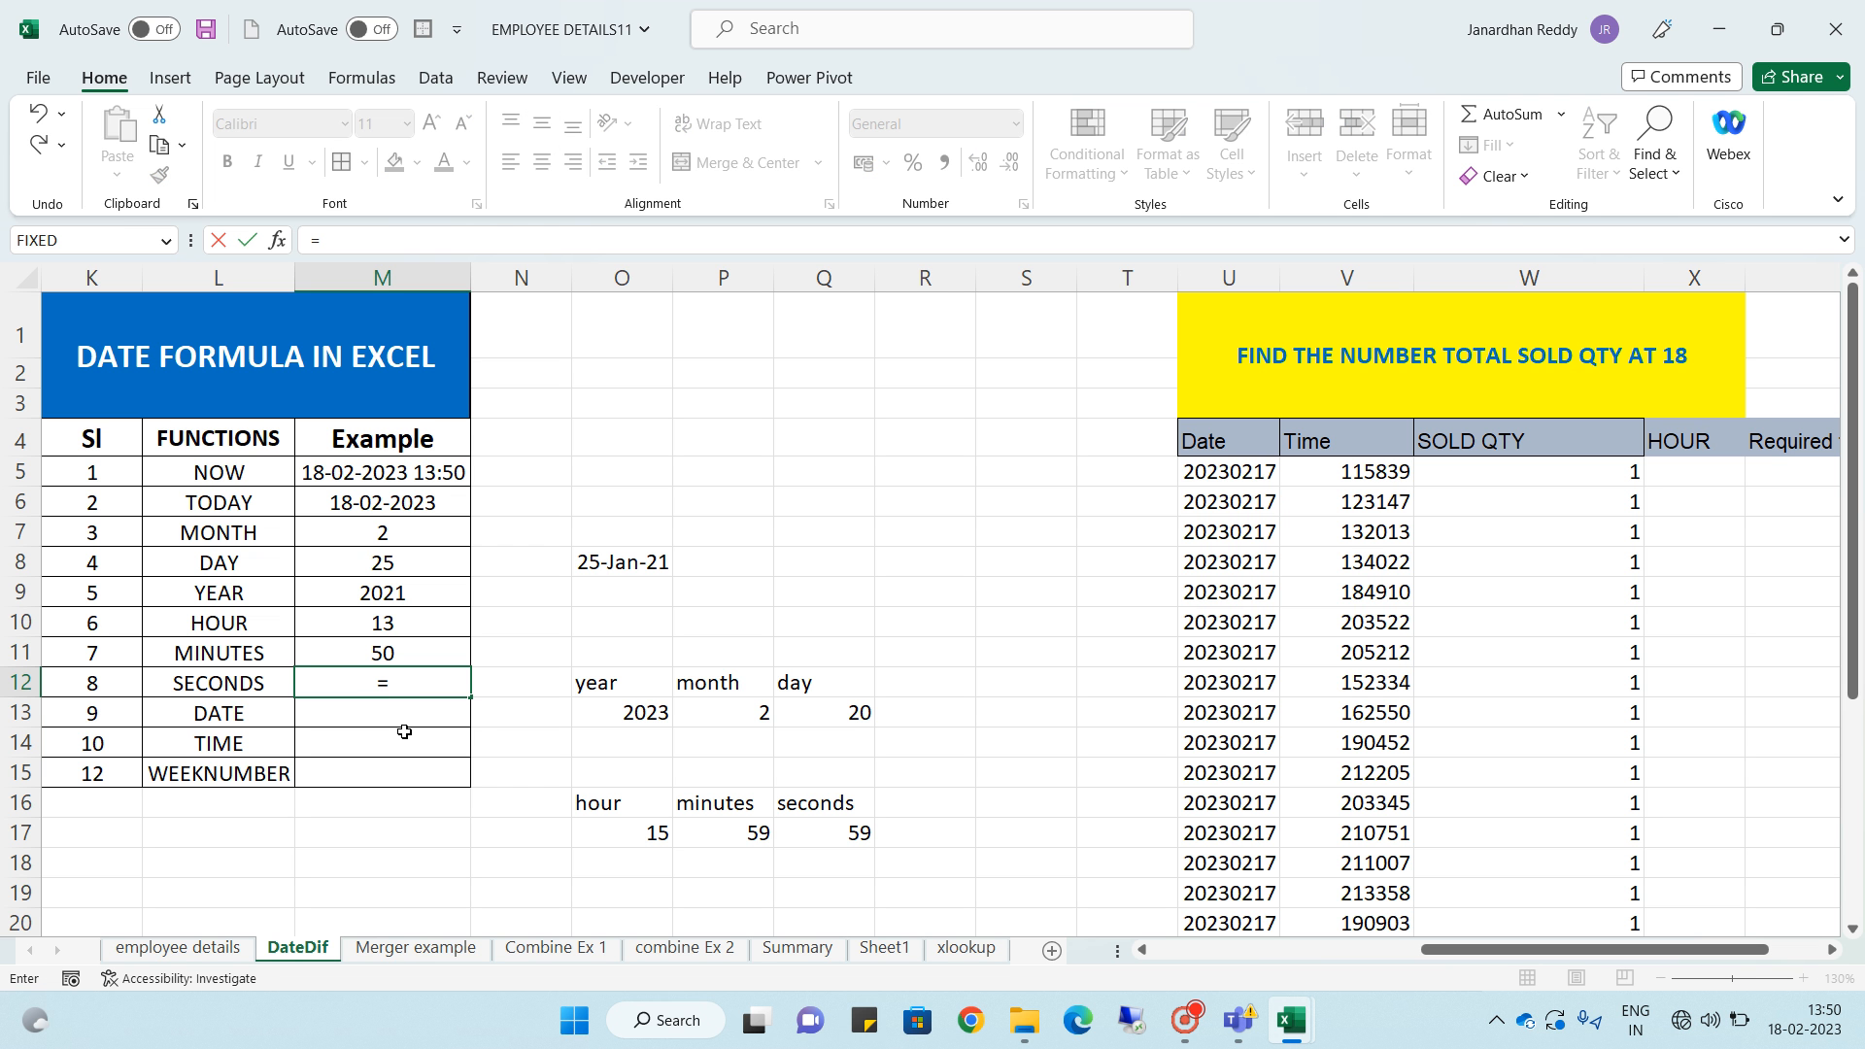
text(se)
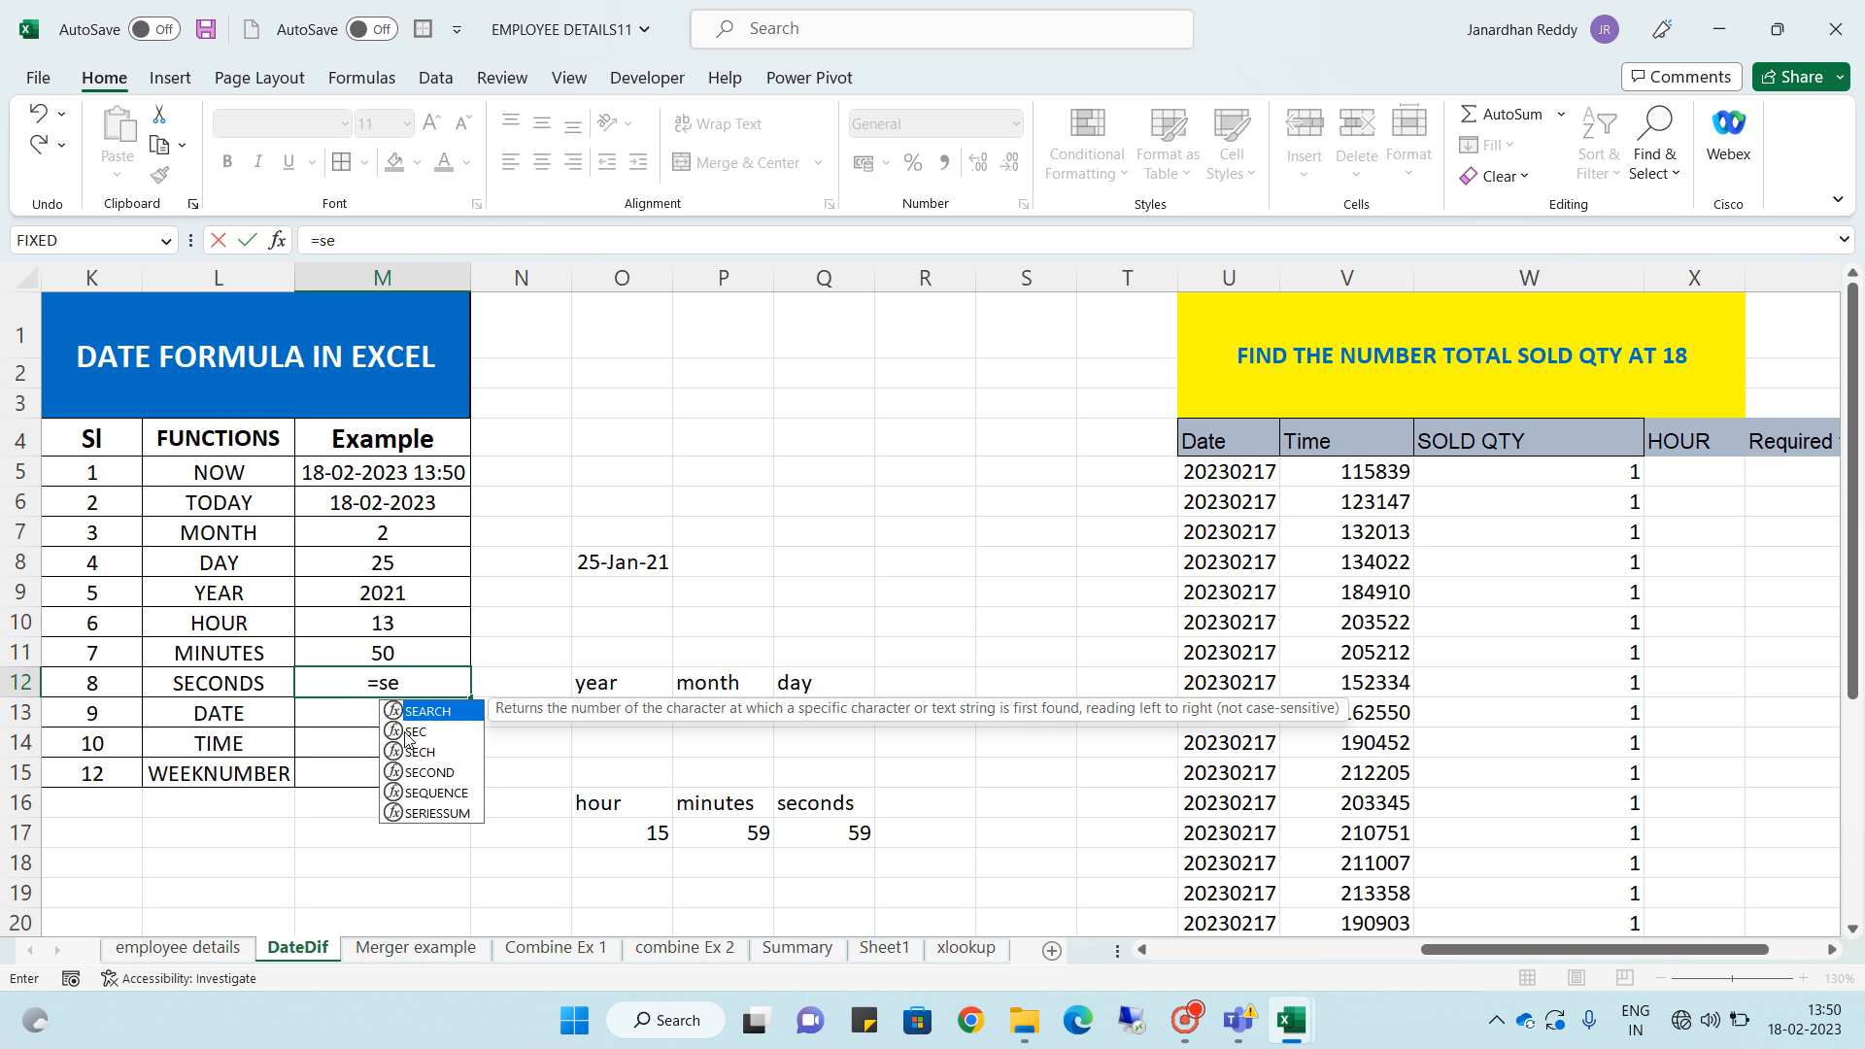
text(co)
key(Tab)
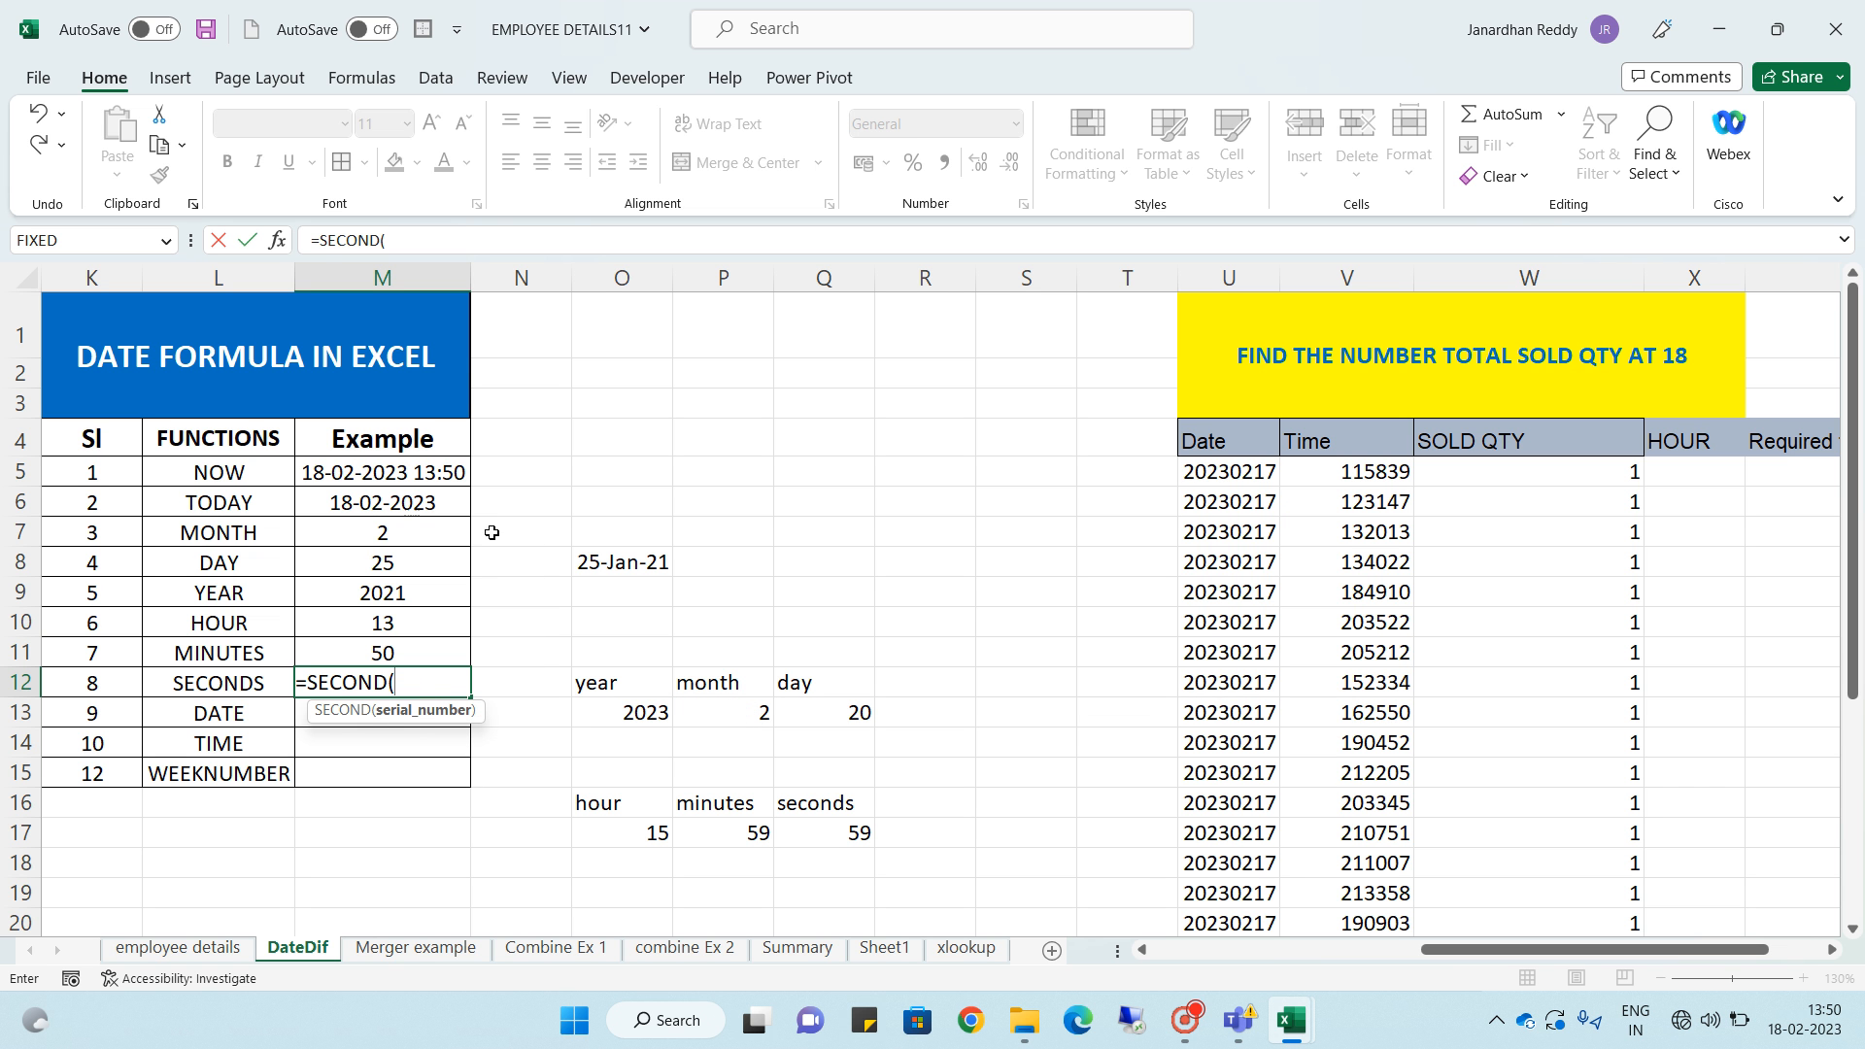
click(418, 474)
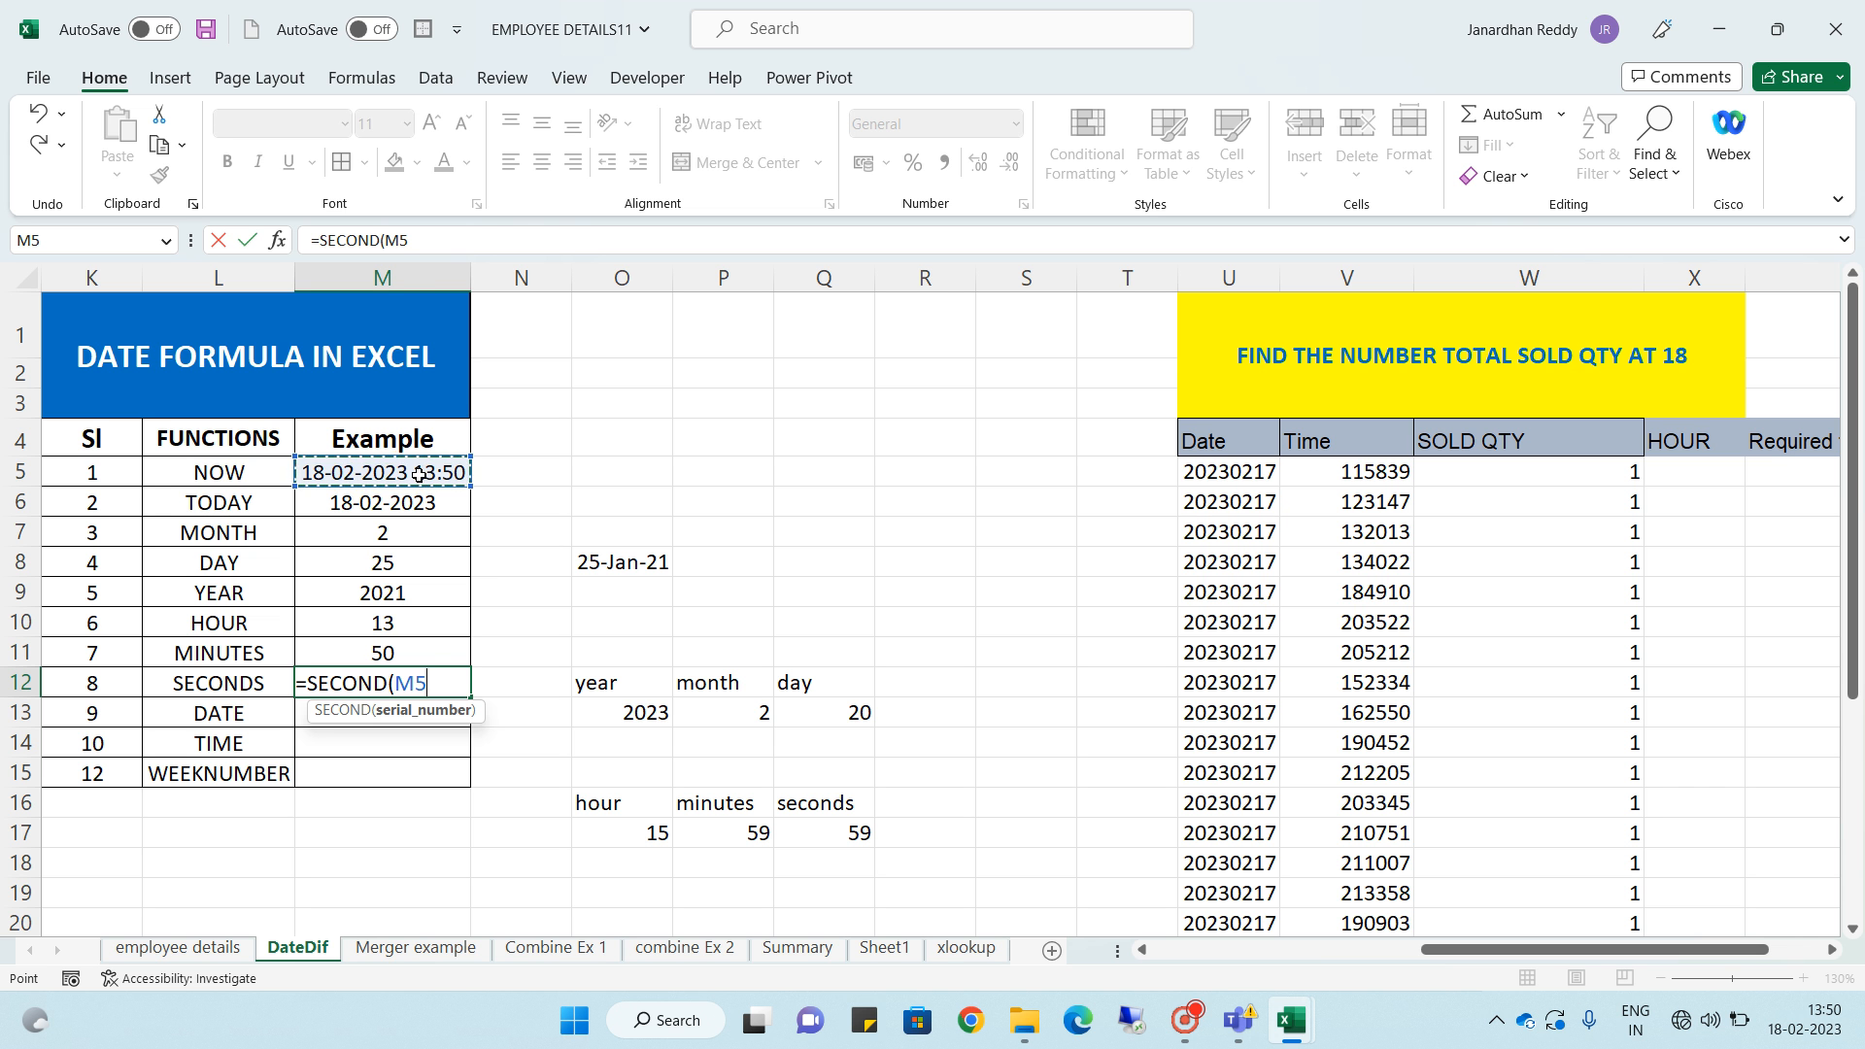
text())
key(Return)
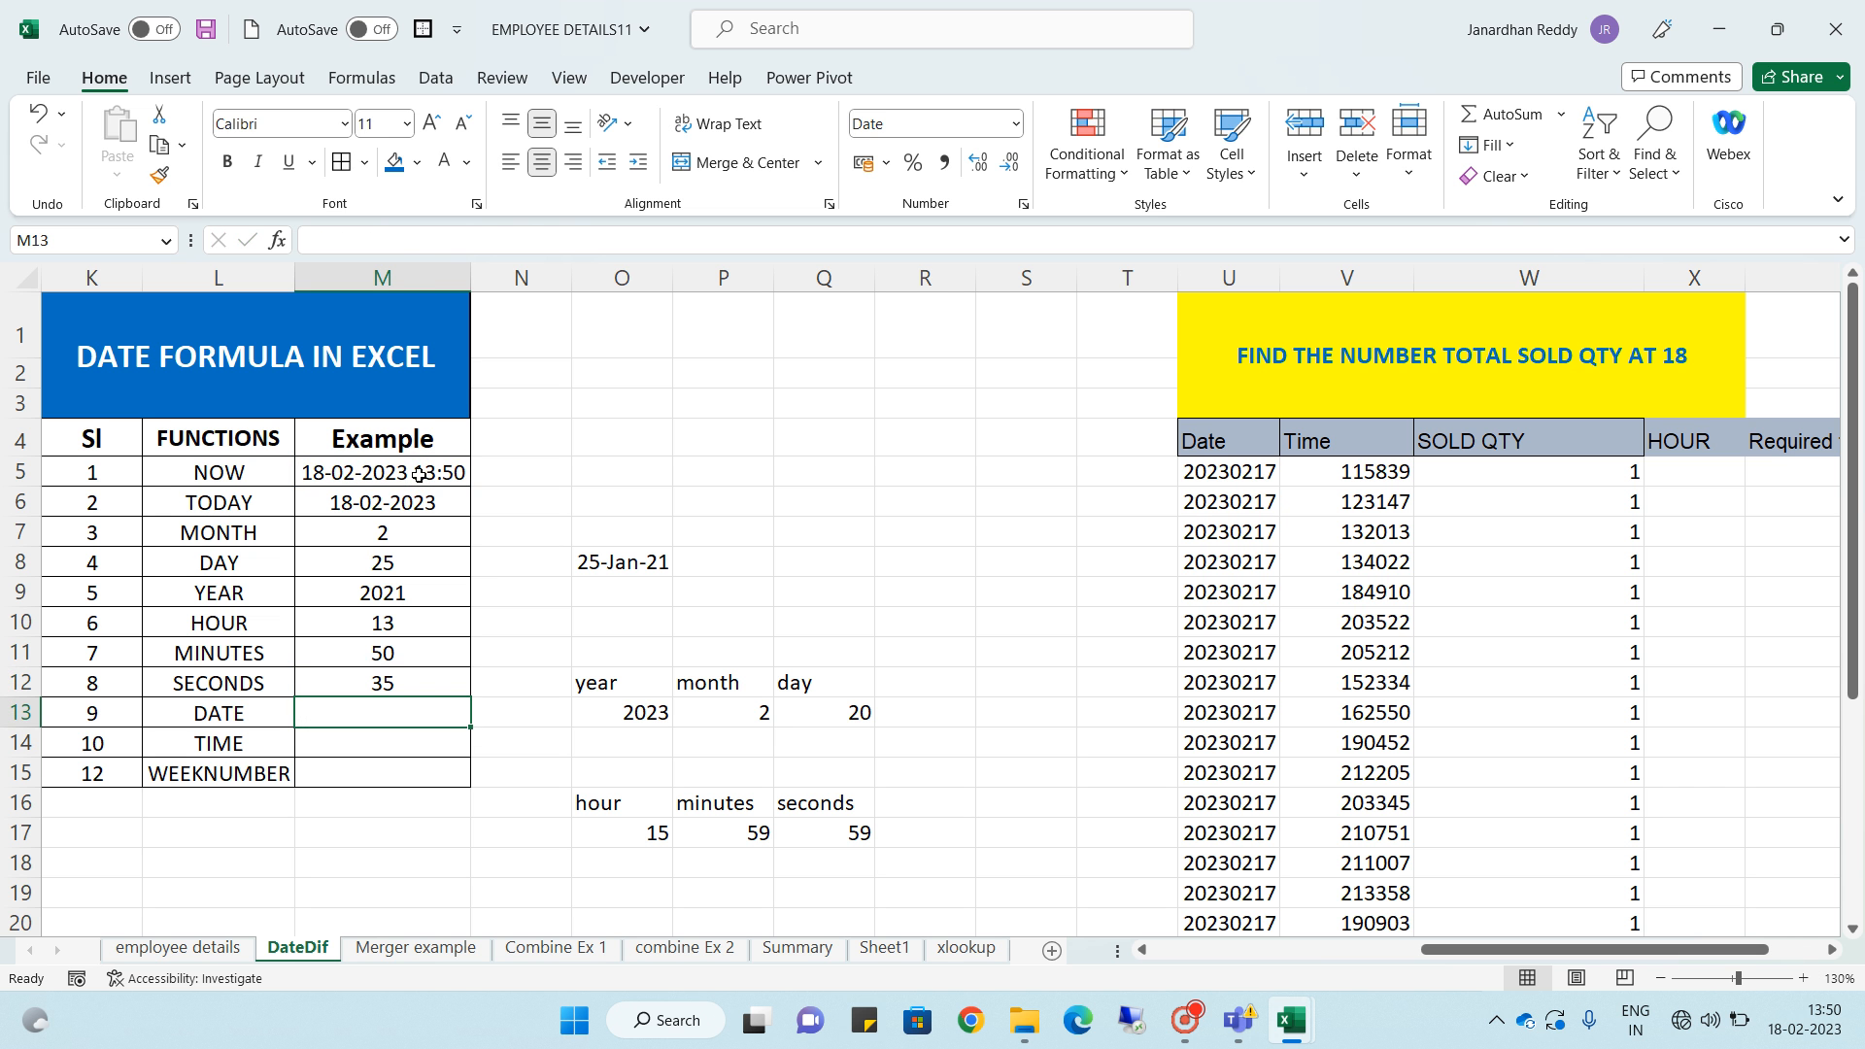
click(434, 684)
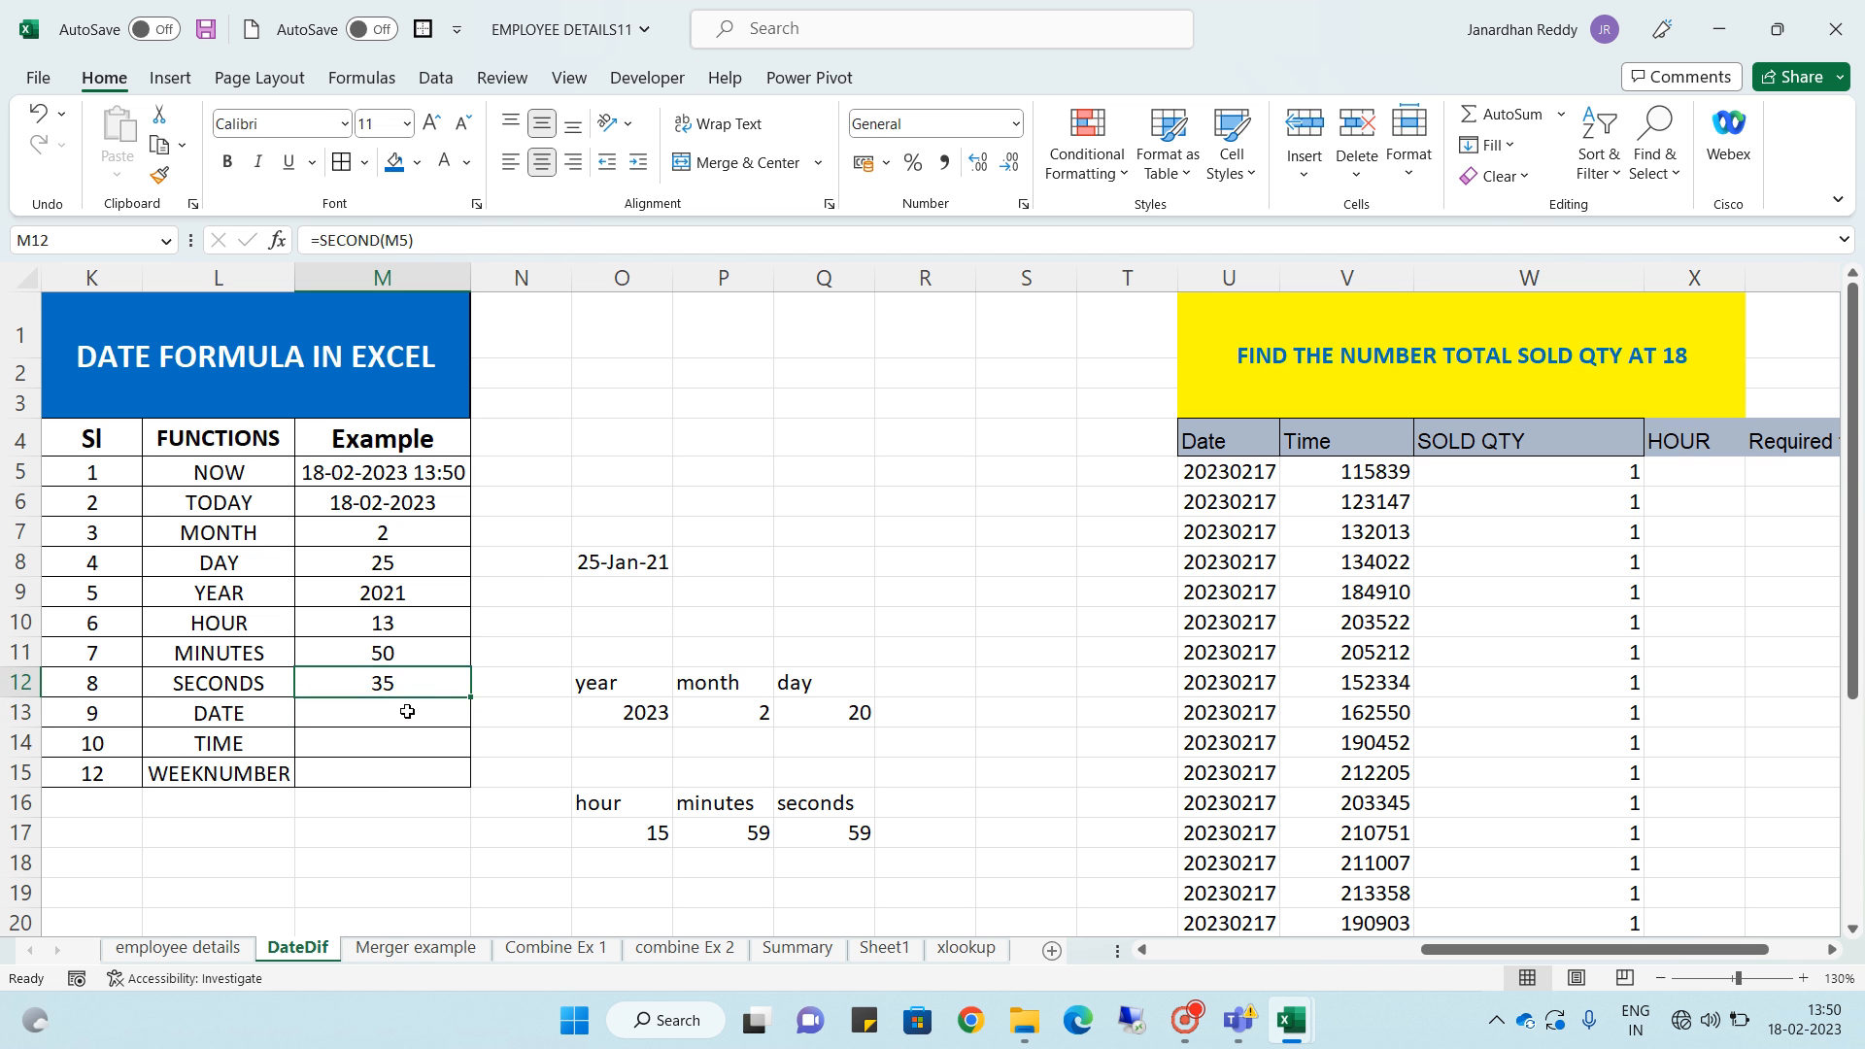
- Enter =DATE(O13,P13,Q13) in the DATE row's Example cell, using the year, month and day values
click(407, 713)
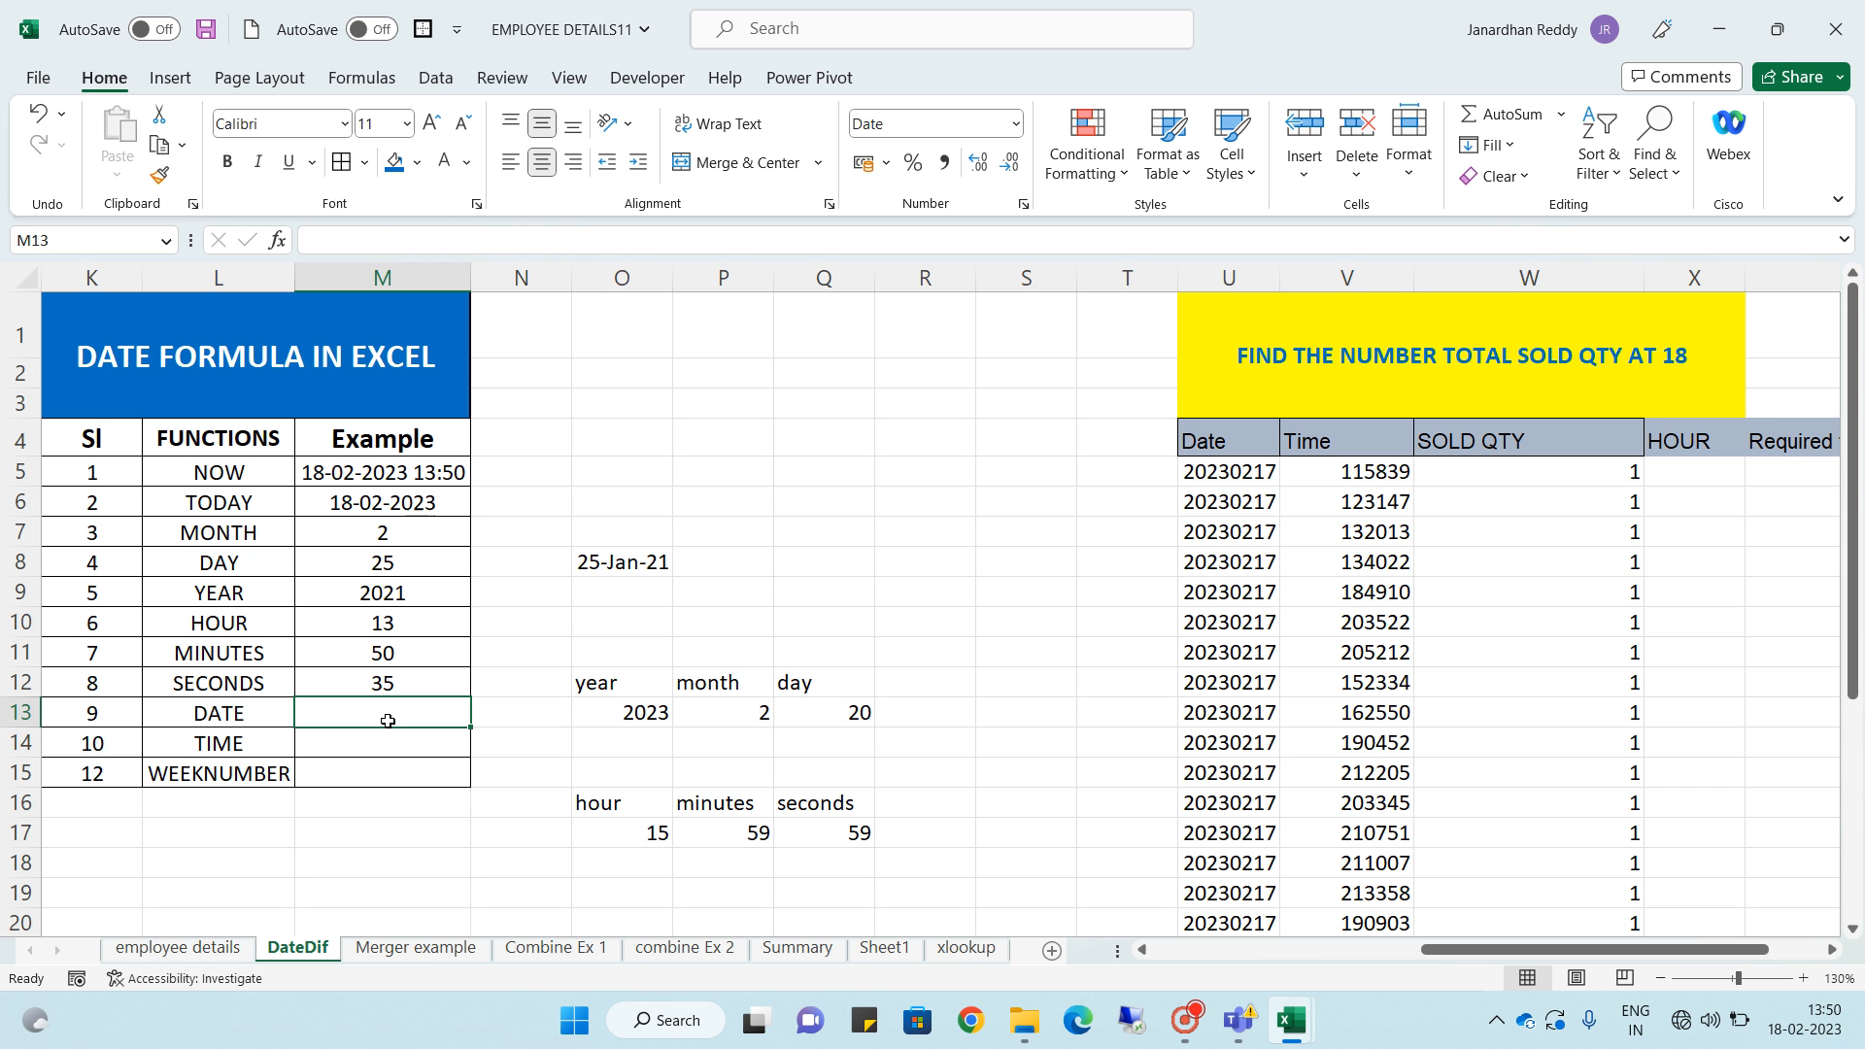
text(=)
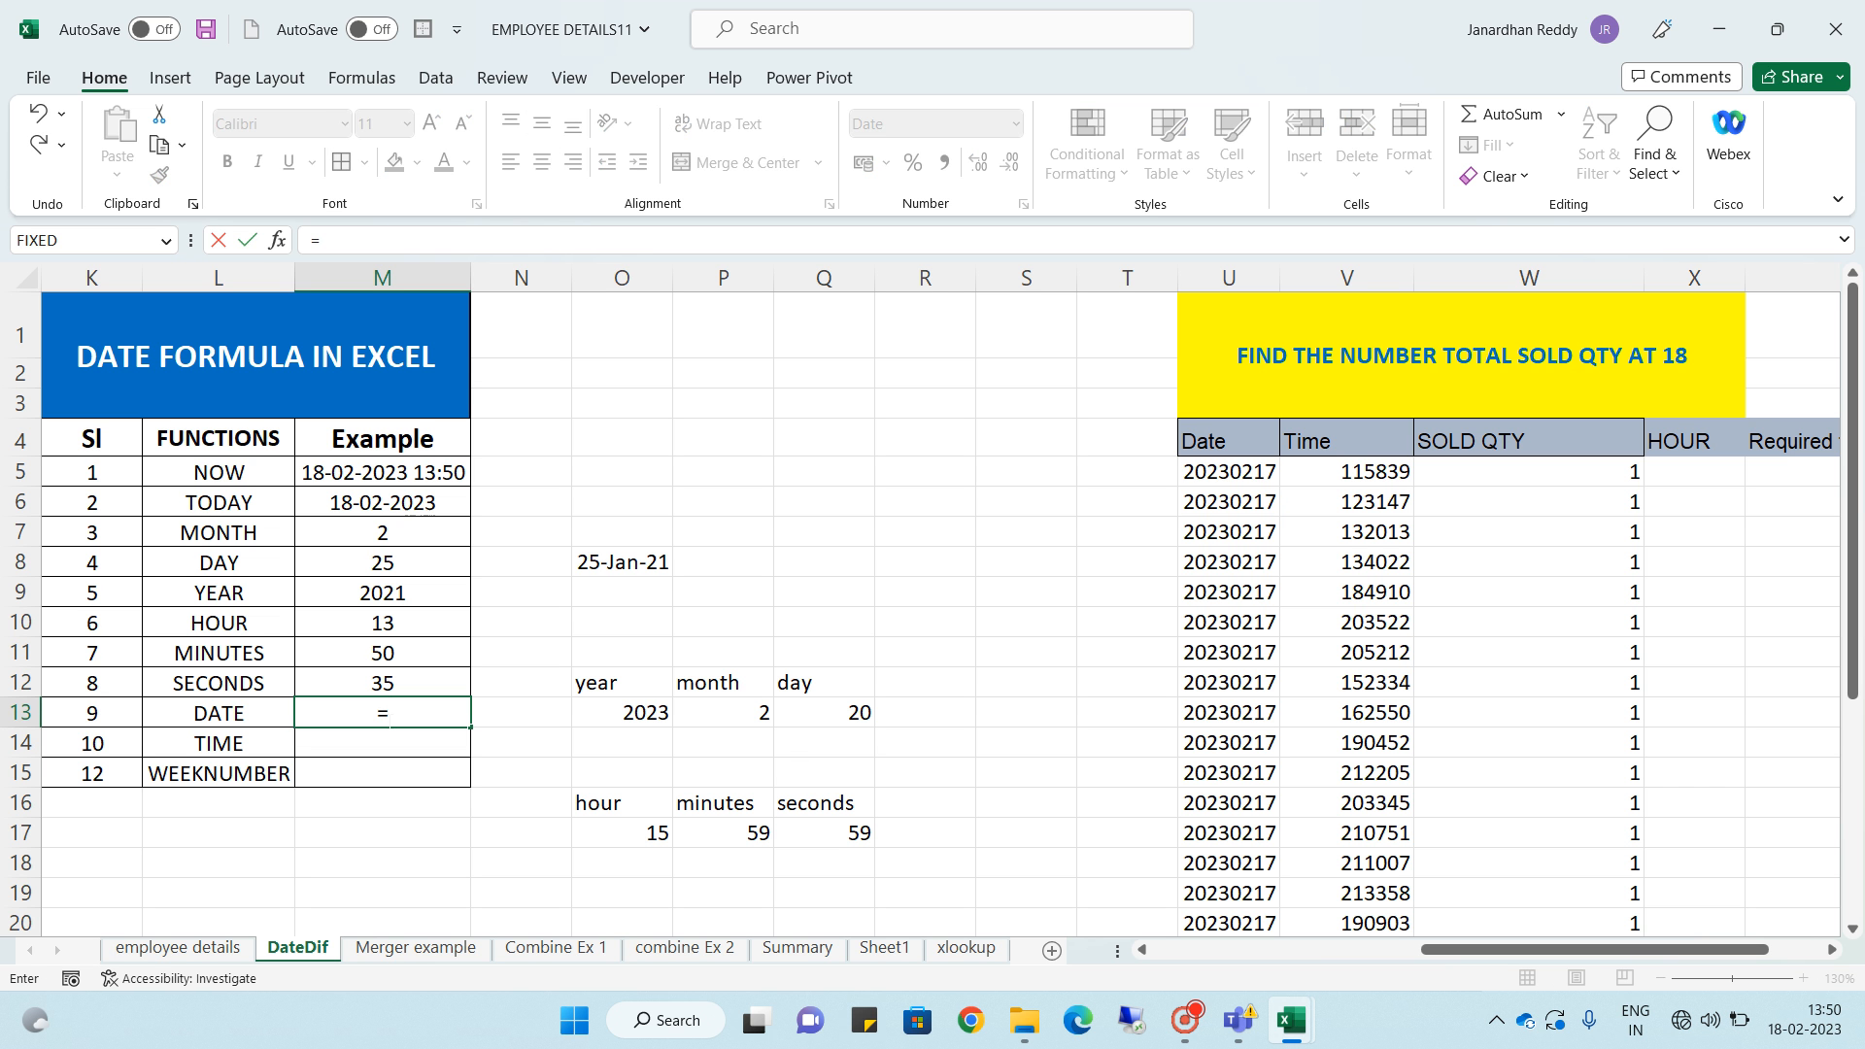
text(date)
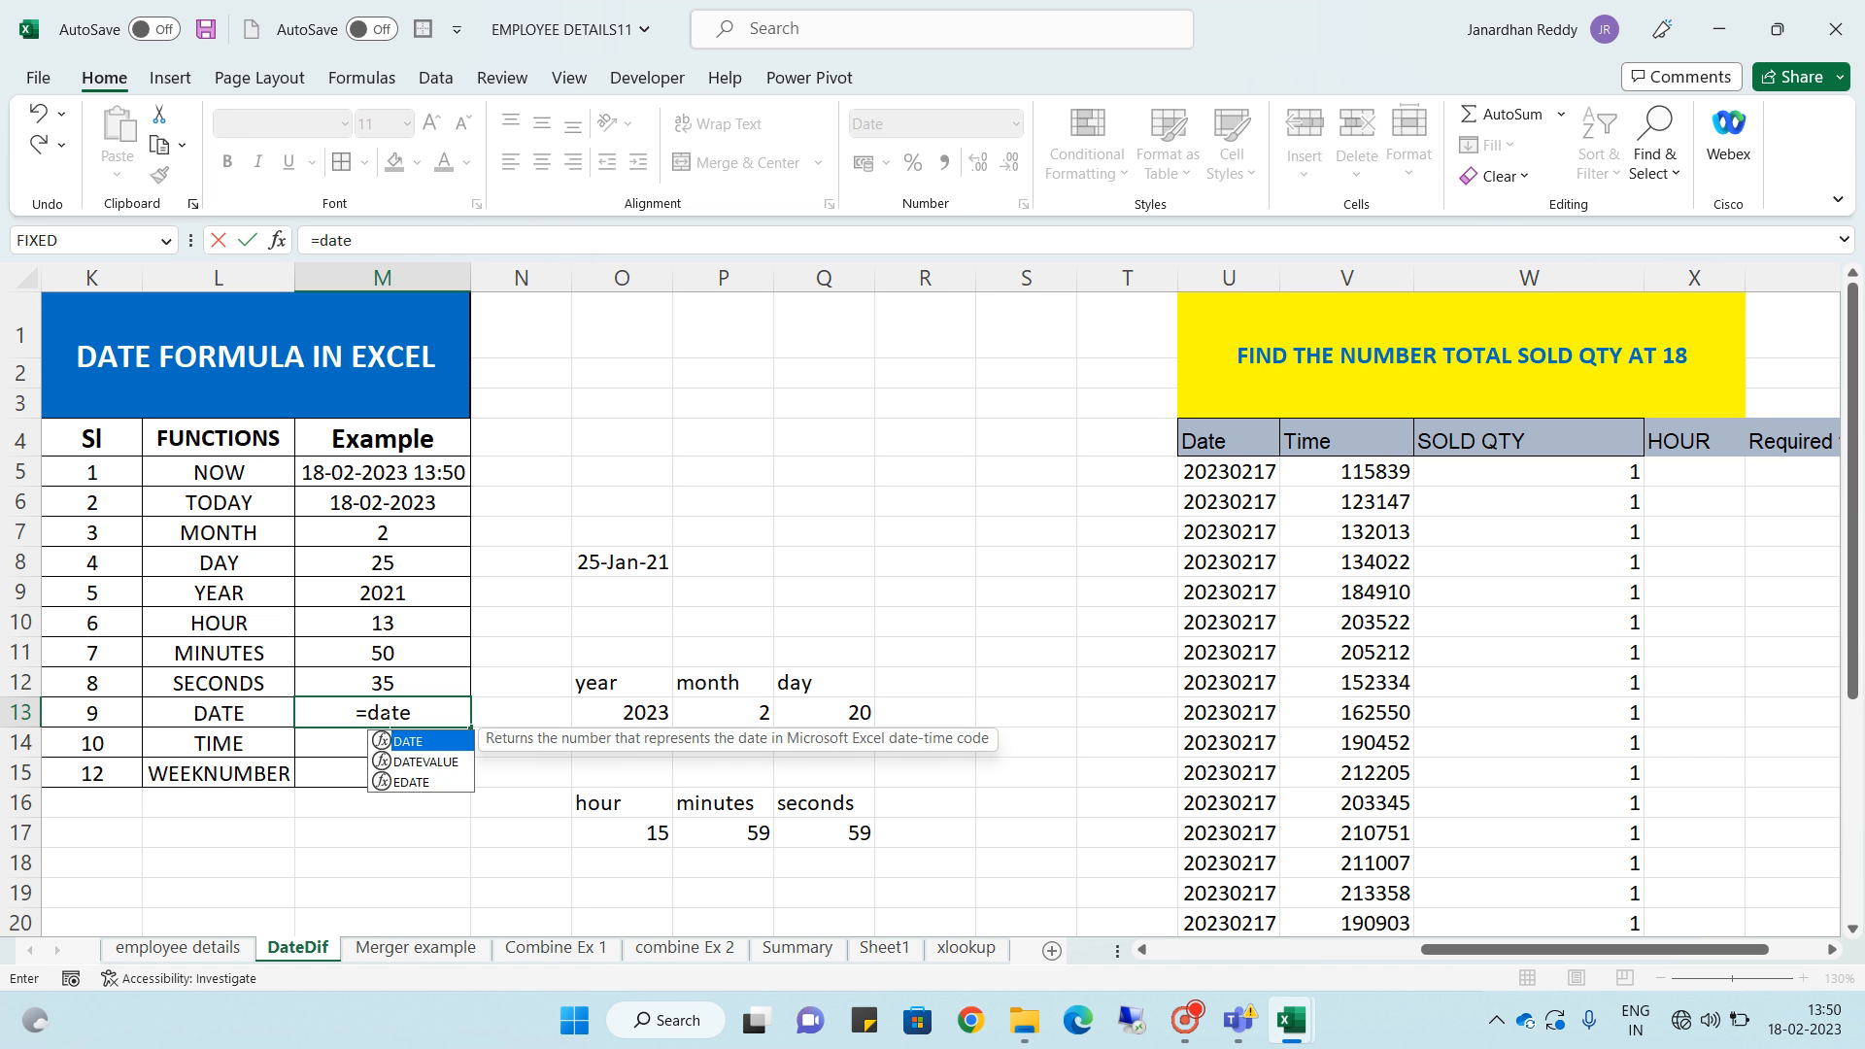
key(Tab)
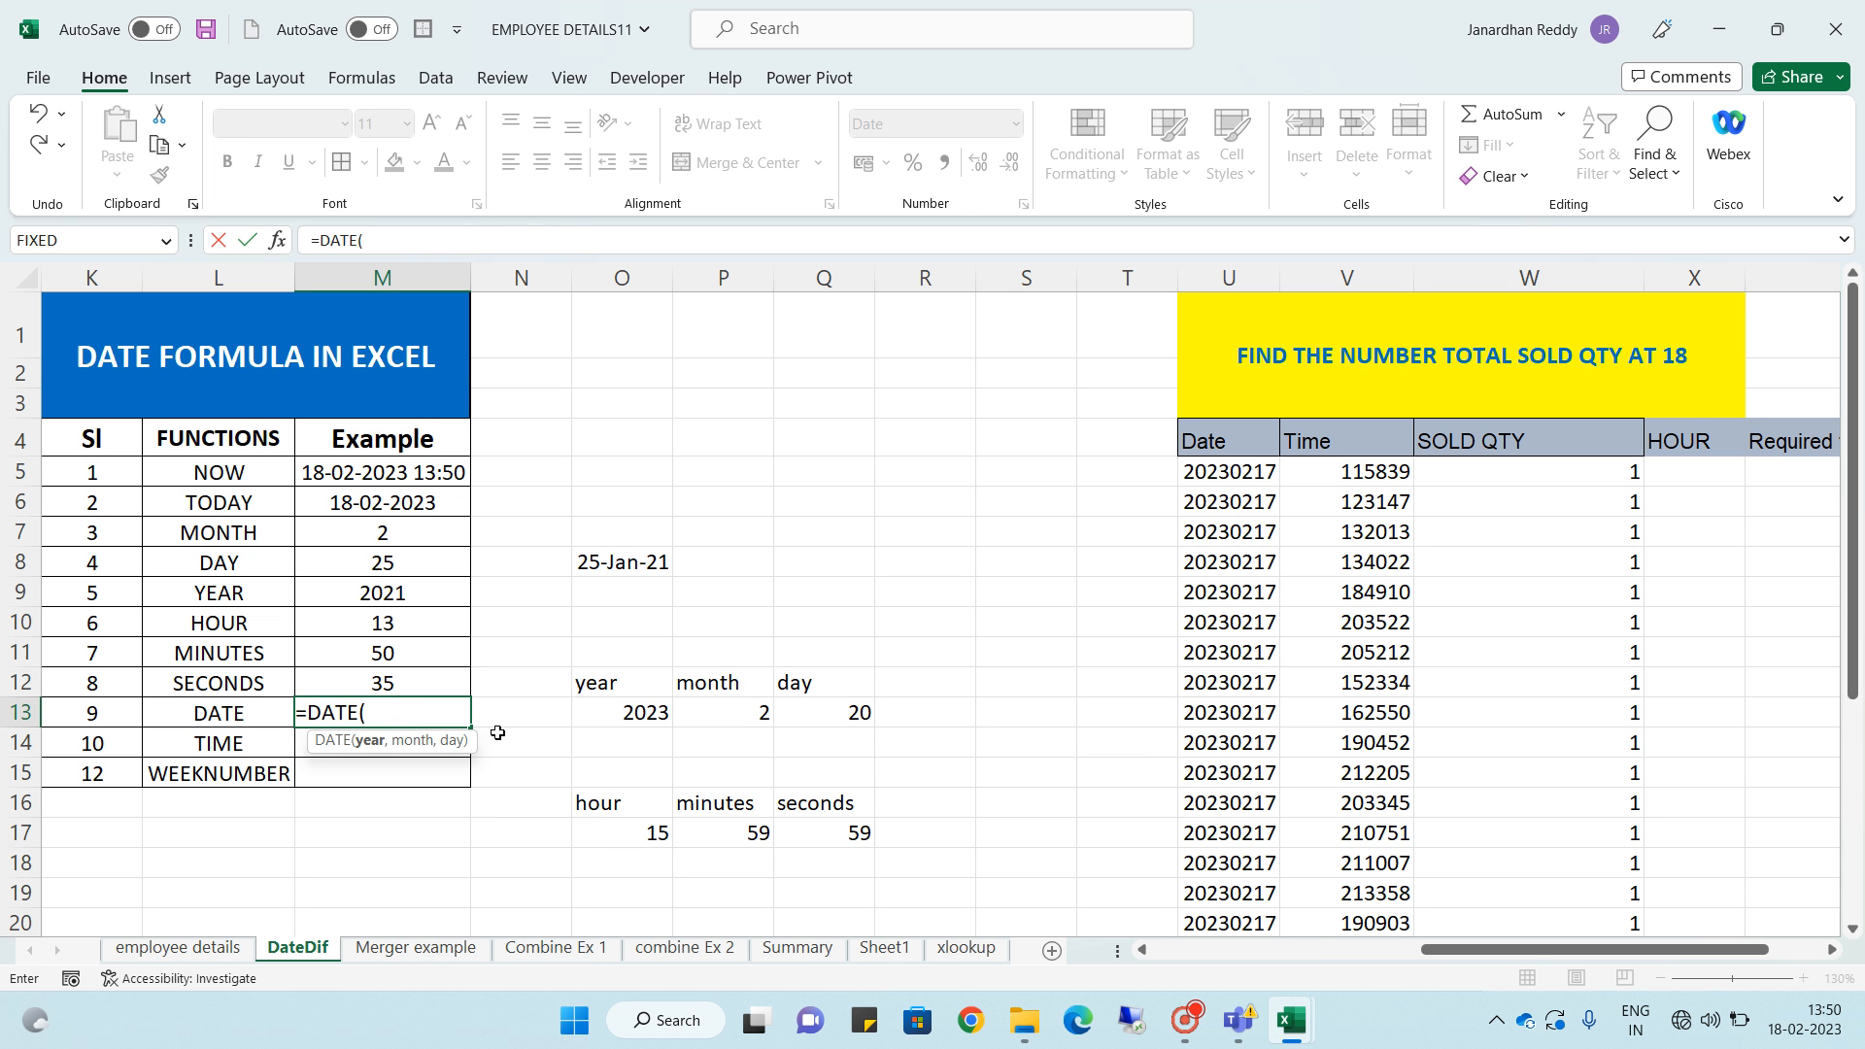
click(634, 713)
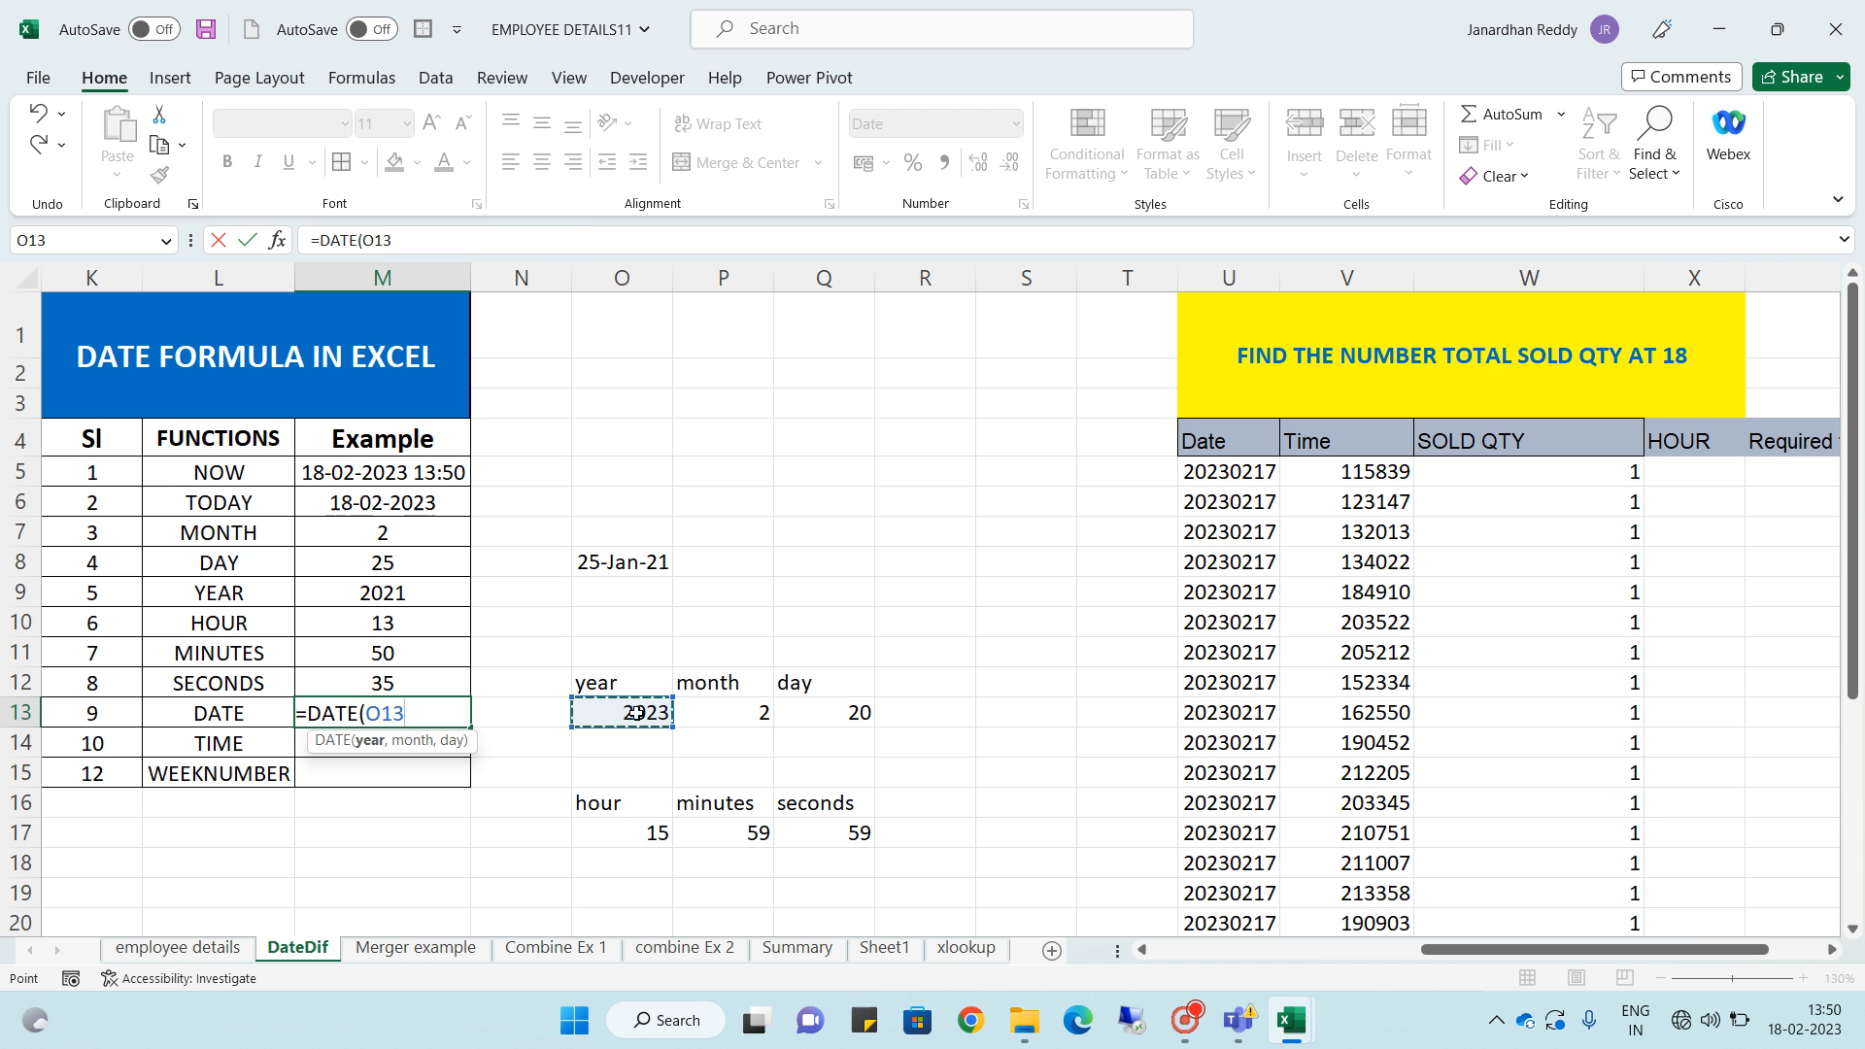
text(,)
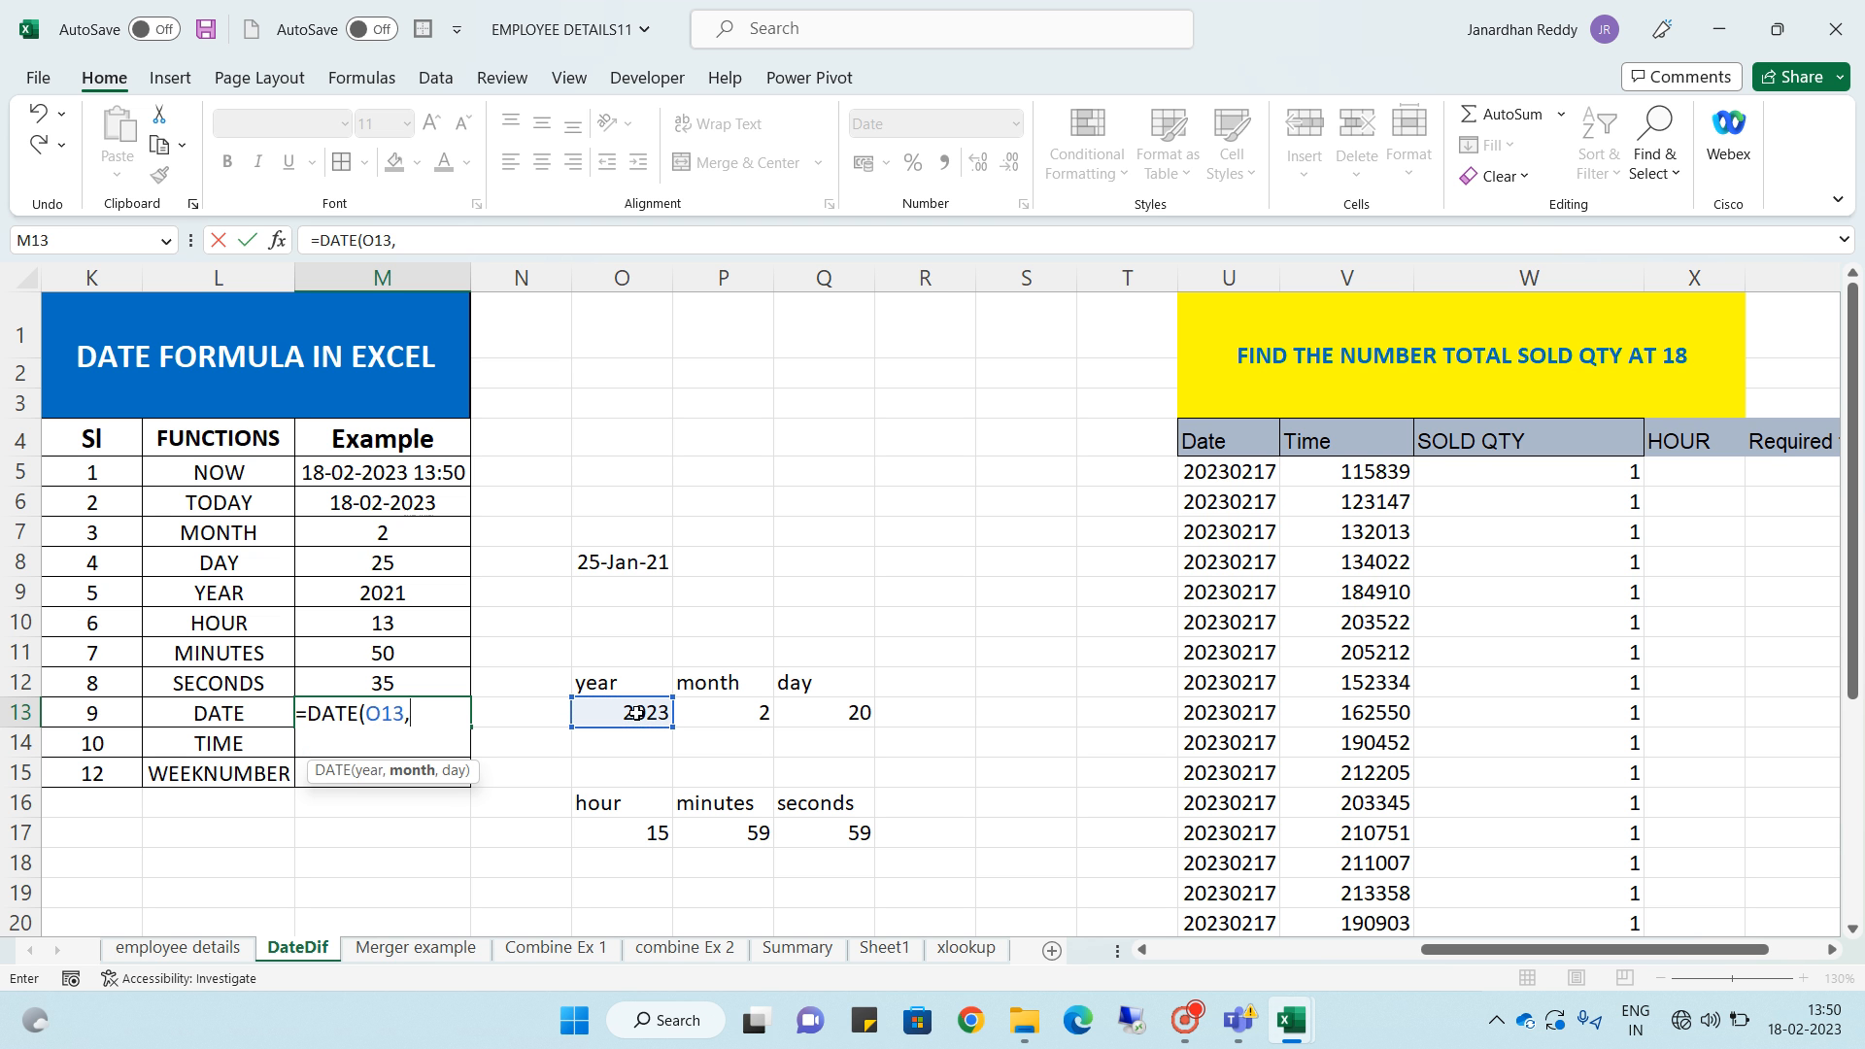
click(759, 719)
text(,)
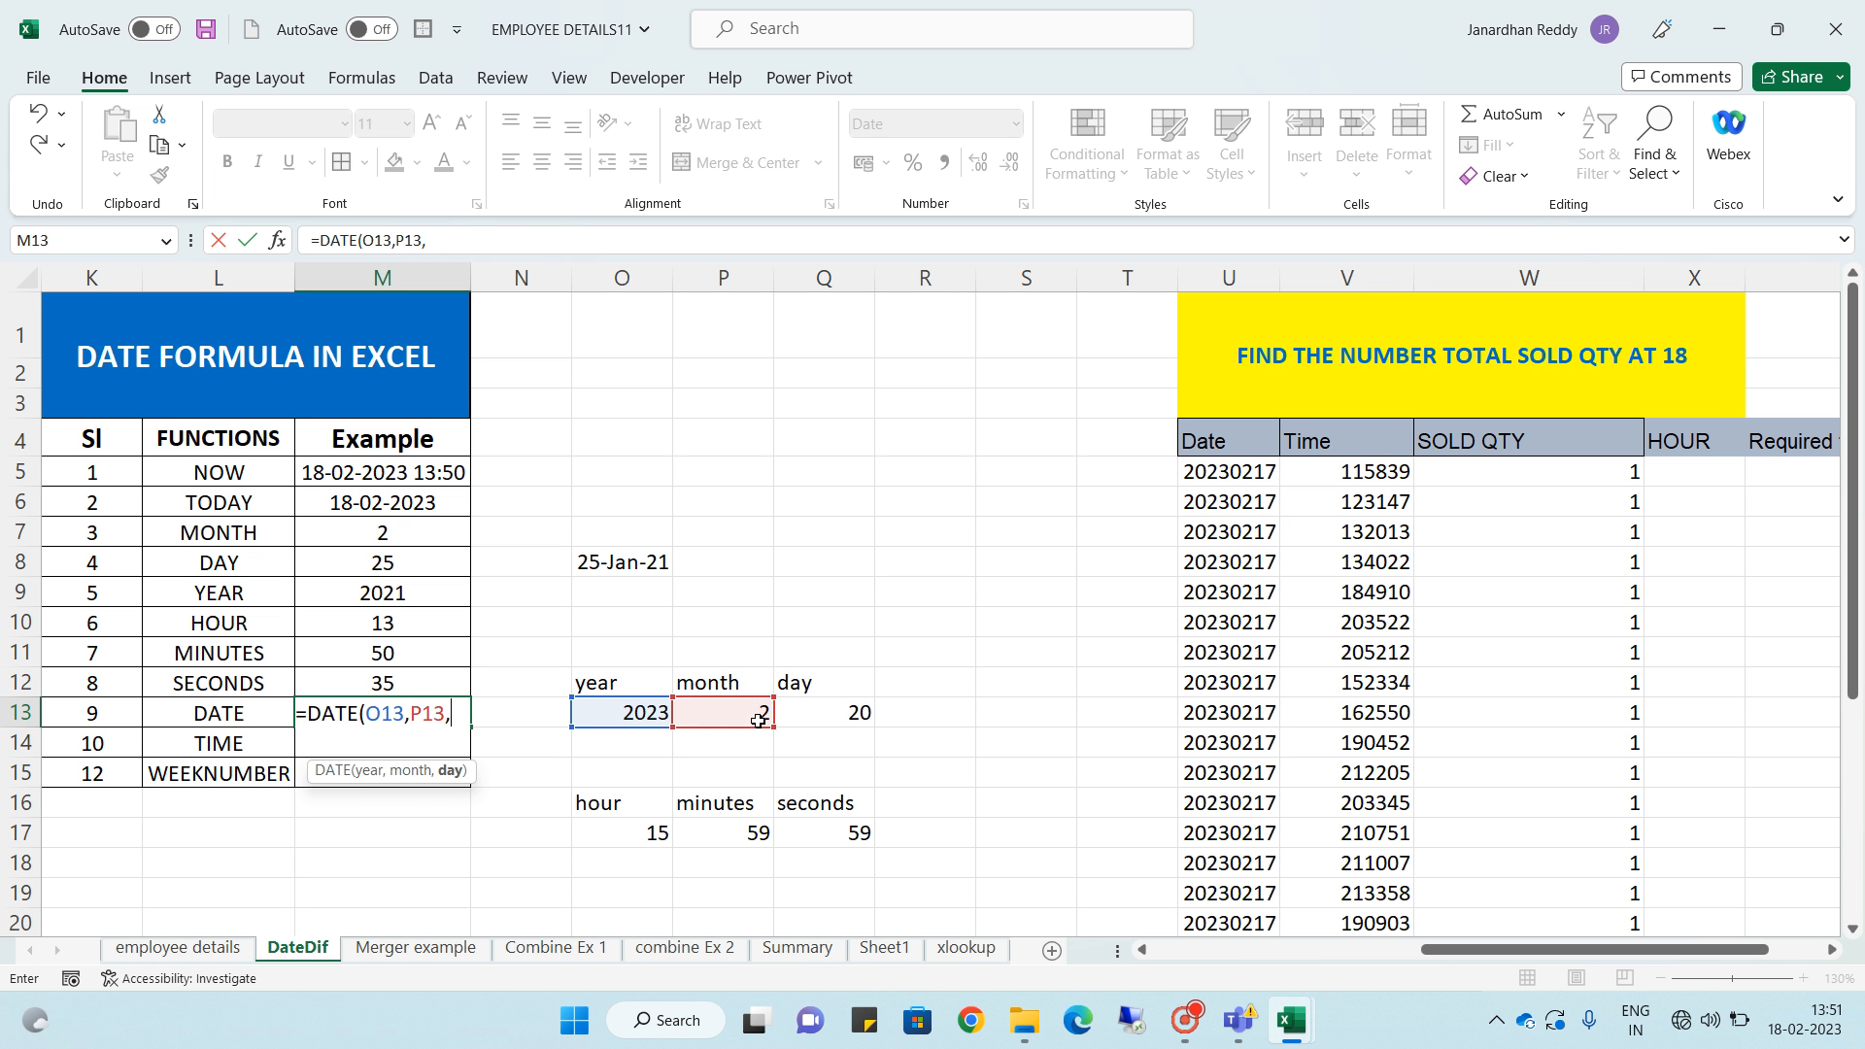
click(837, 714)
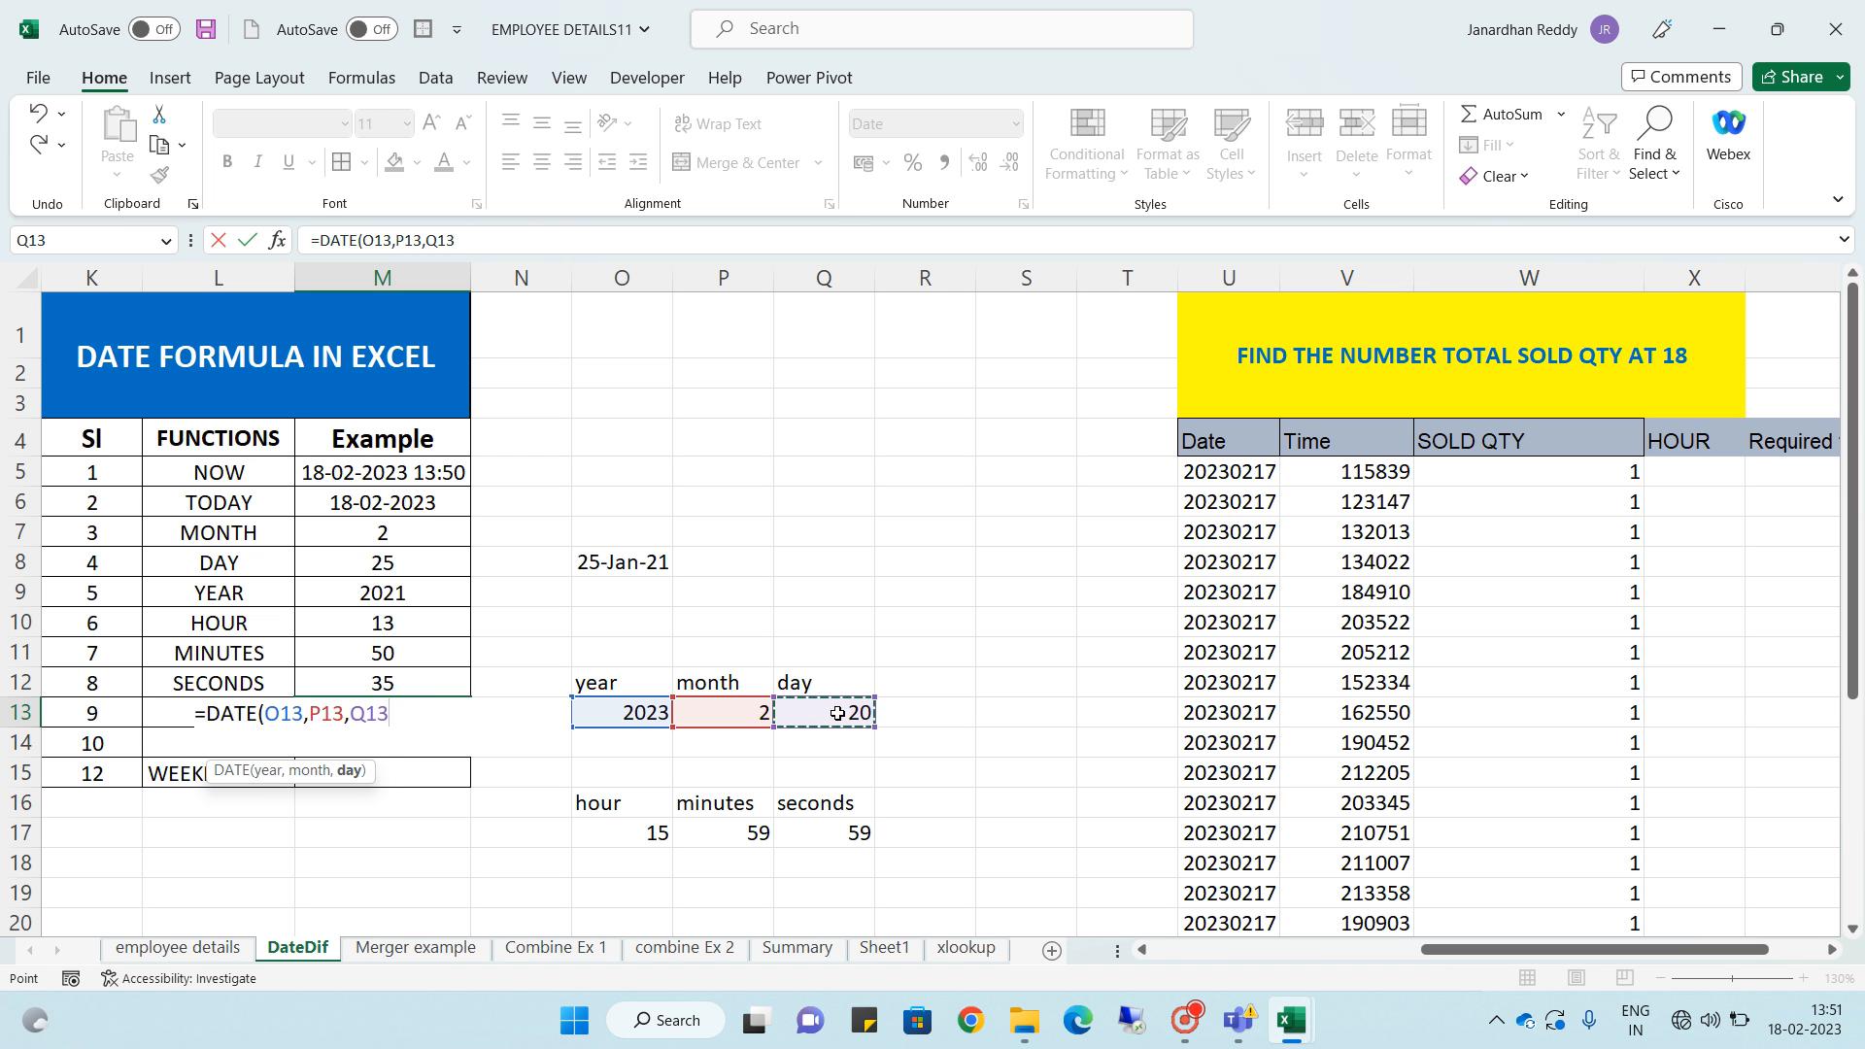
key(Return)
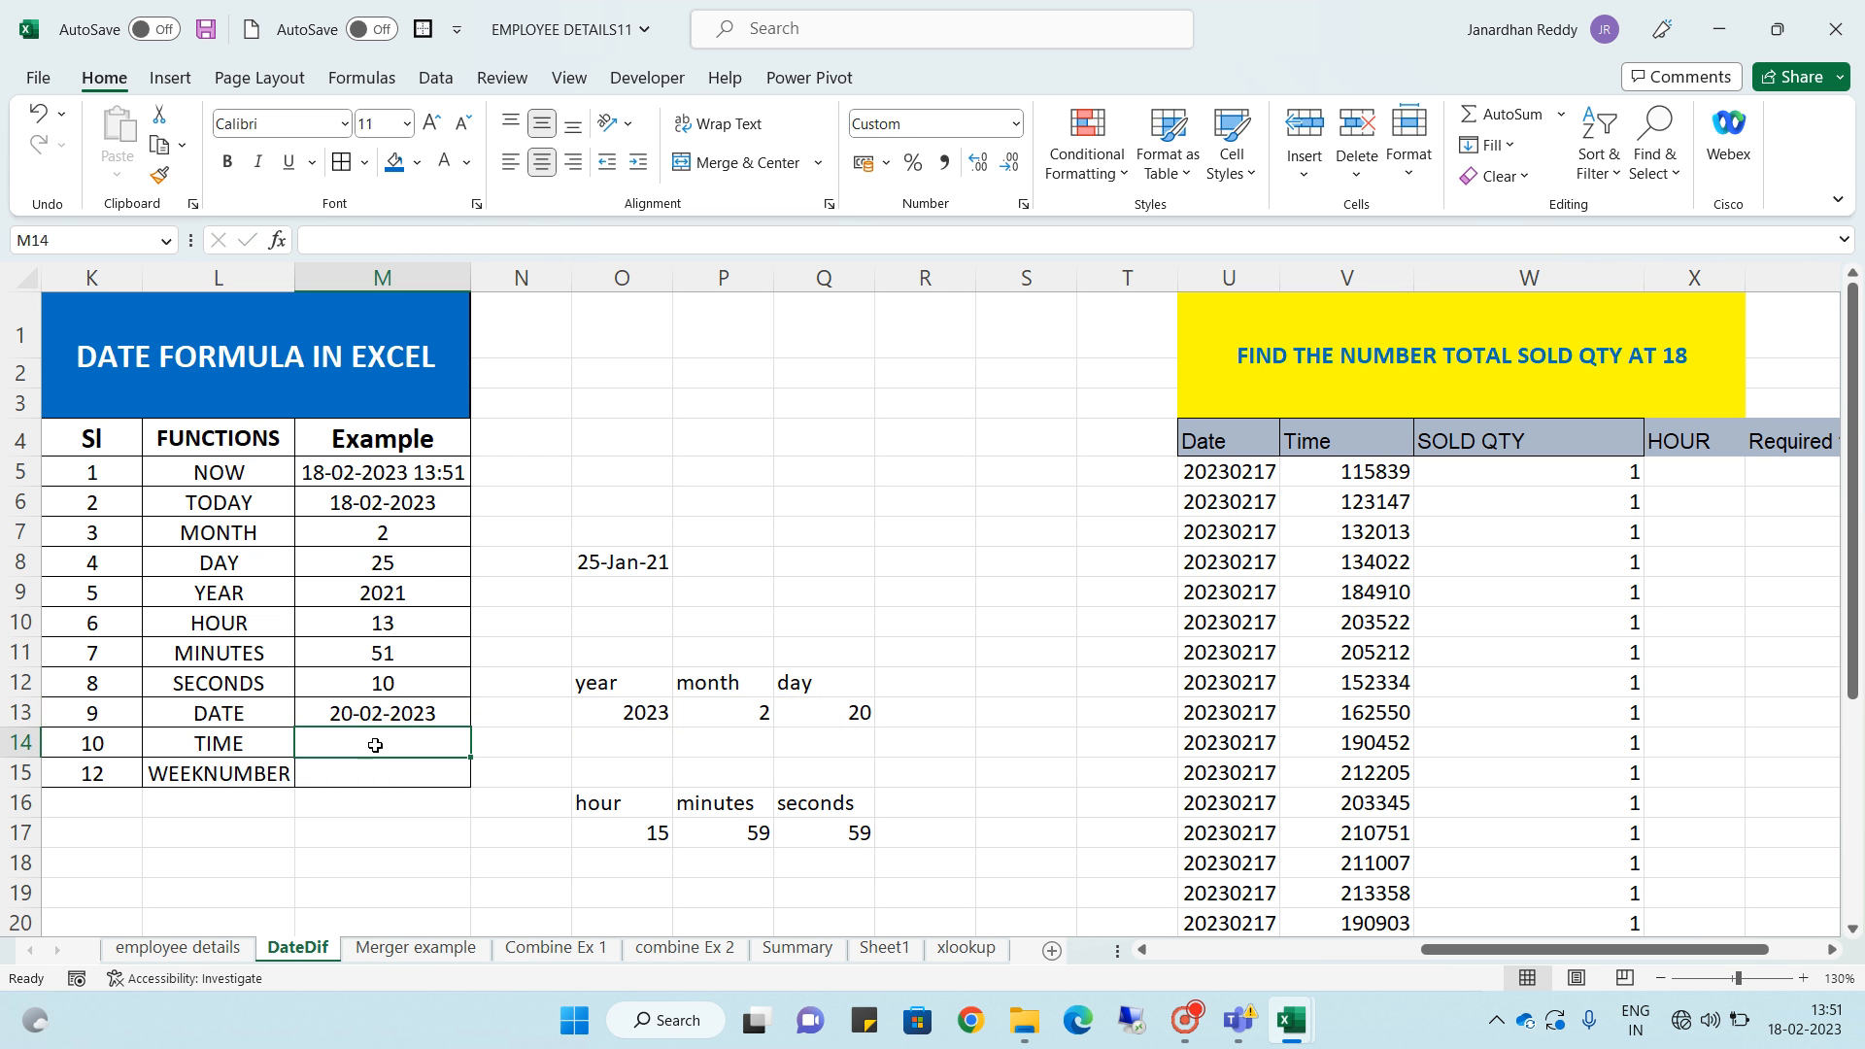
click(353, 710)
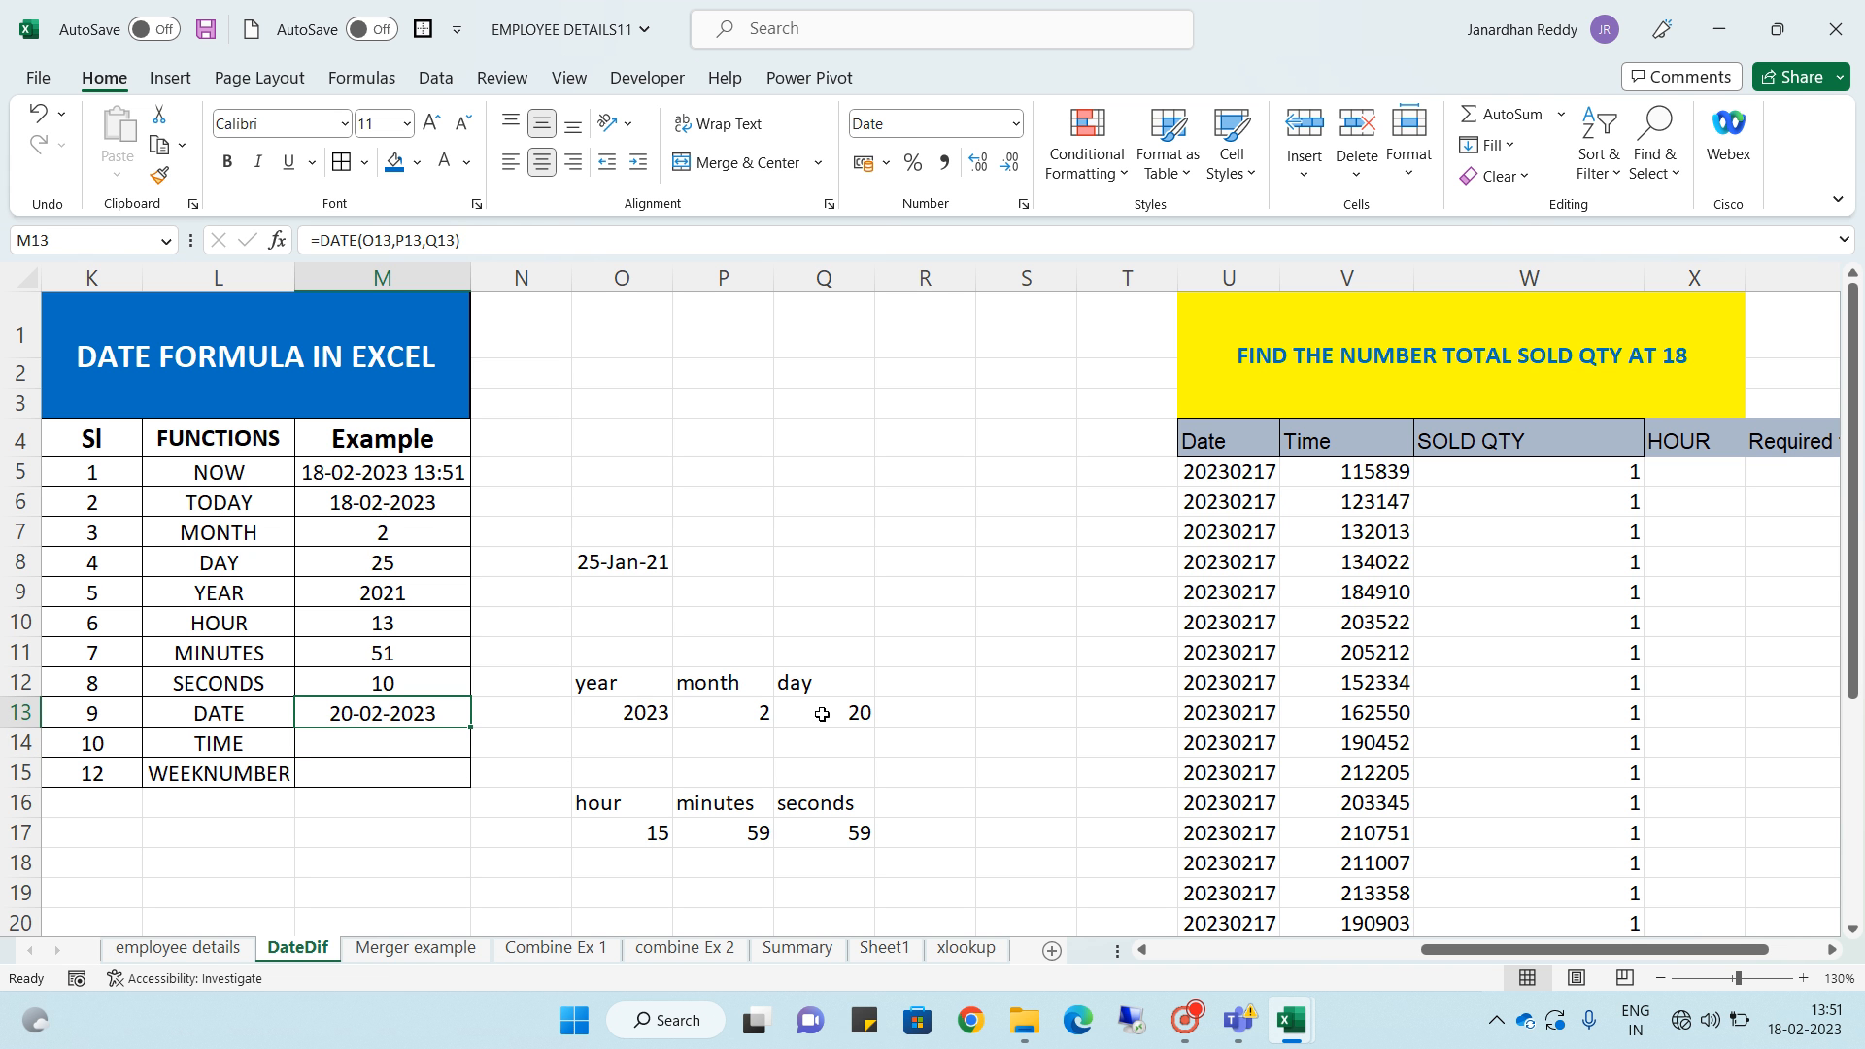
- Change the day value in Q13 to 25 and the month value in P13 to 1
click(864, 716)
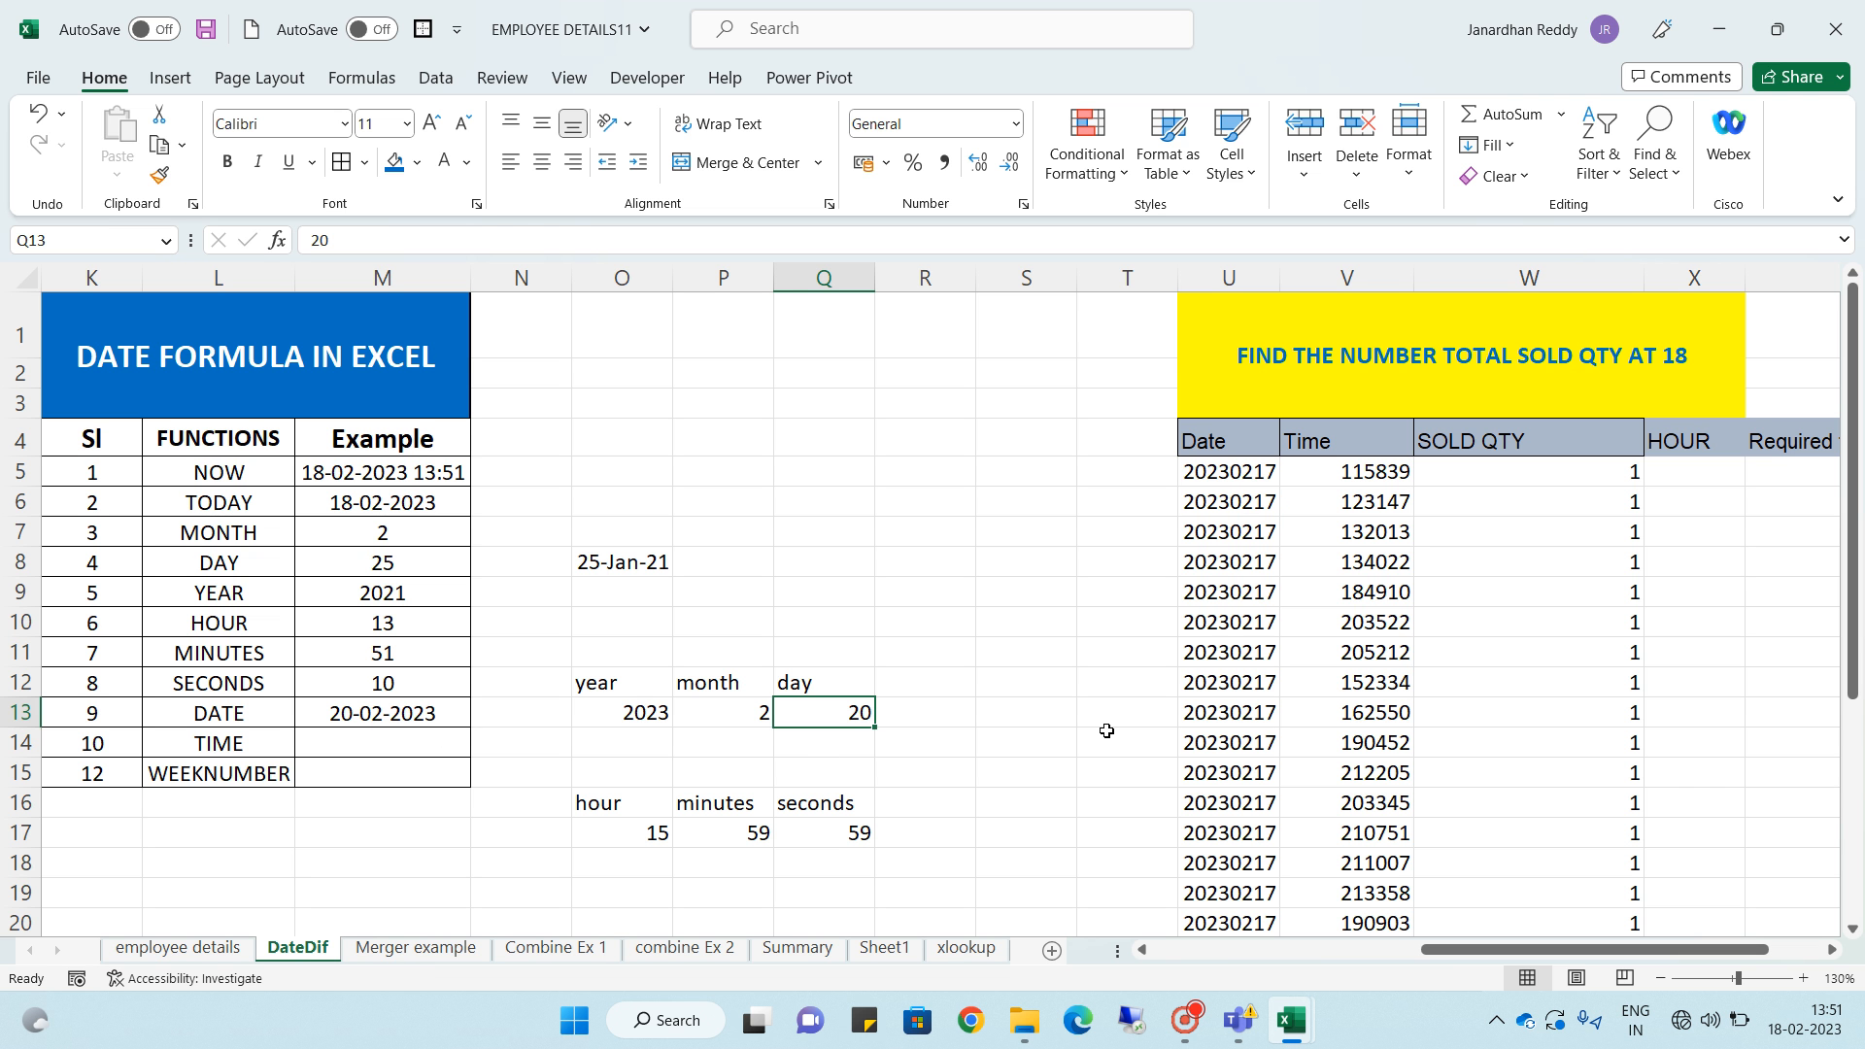
text(25)
key(Return)
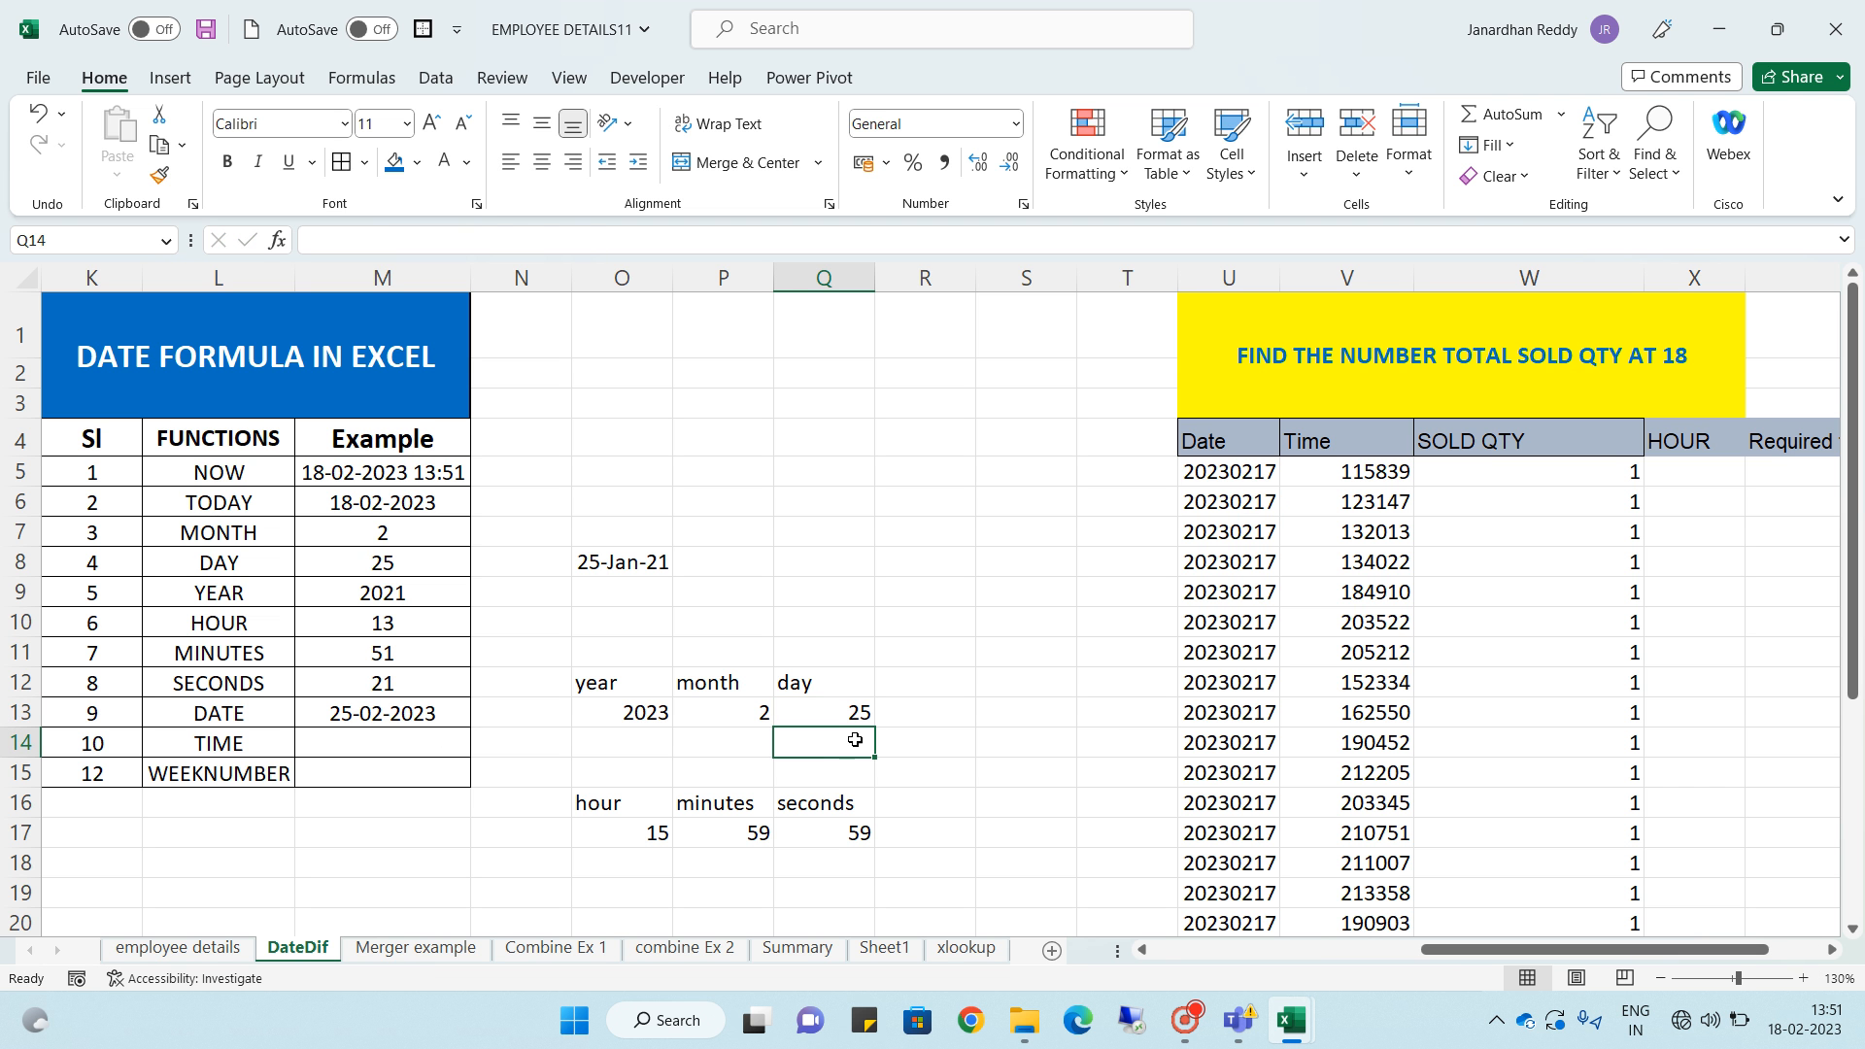
click(725, 710)
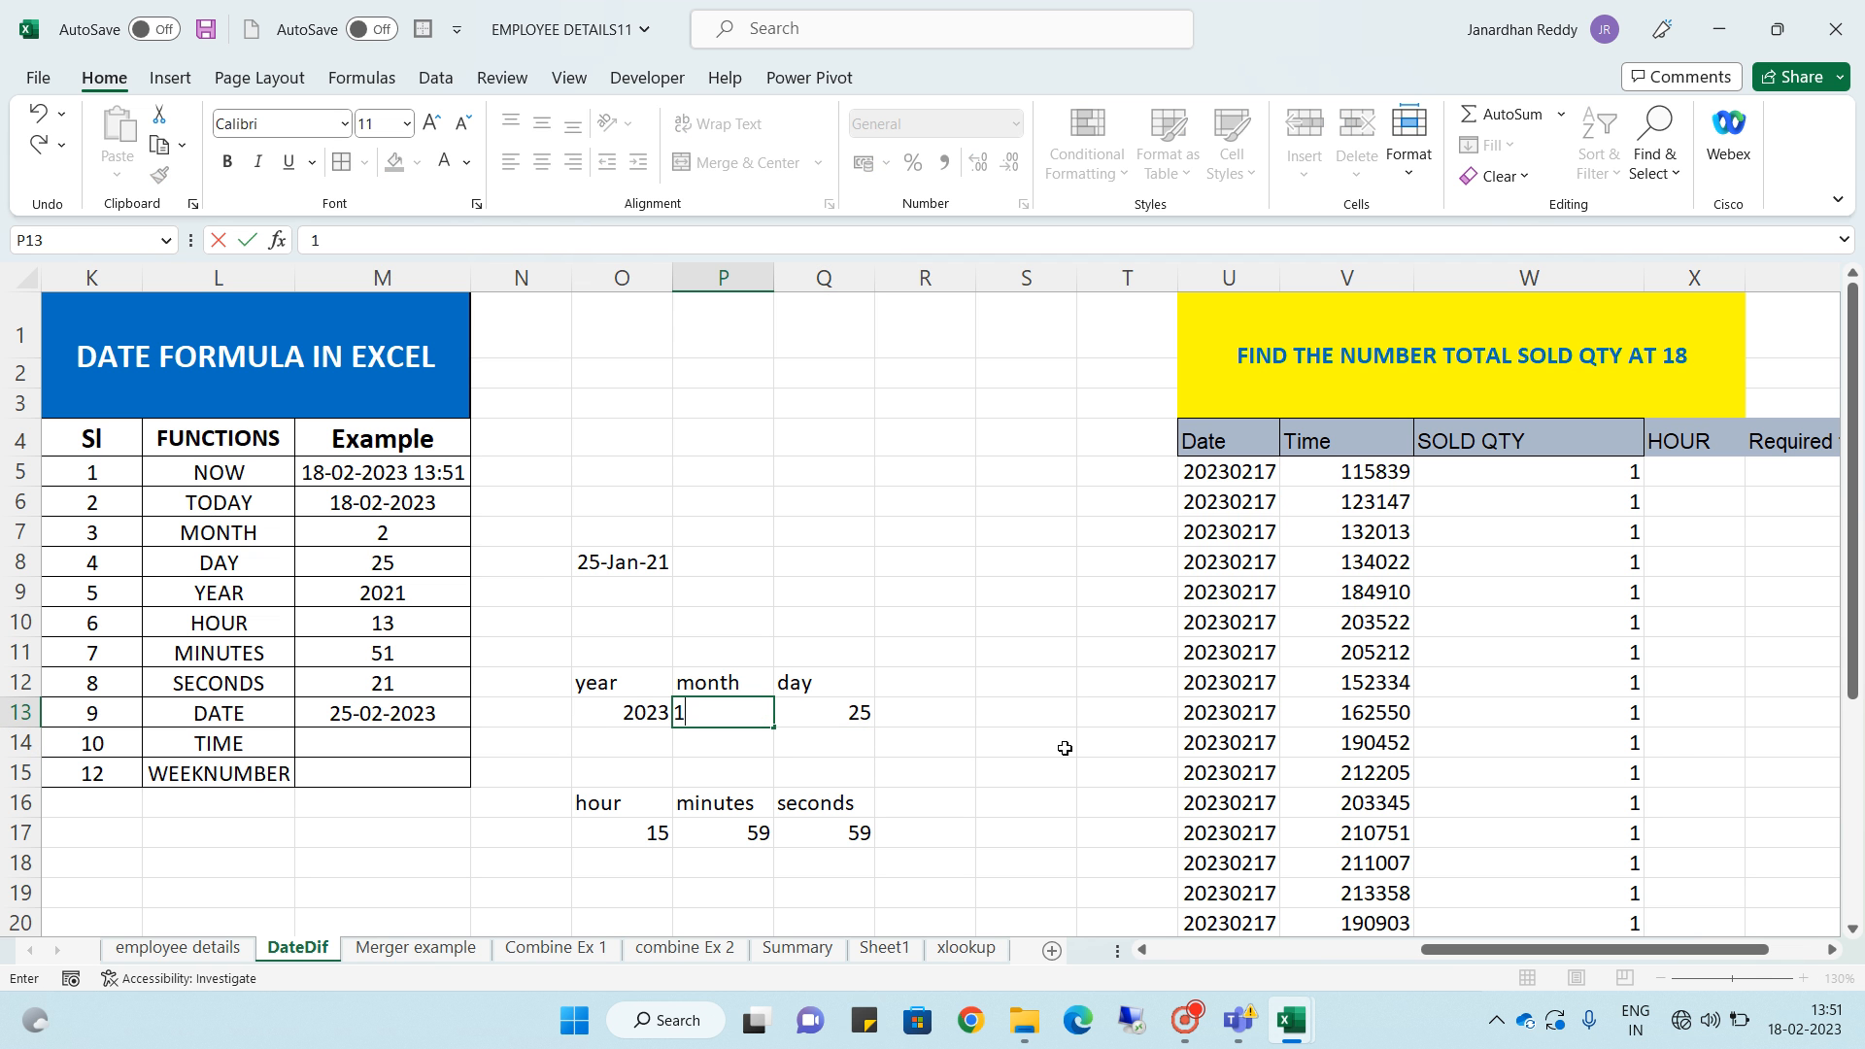
text(1)
key(Return)
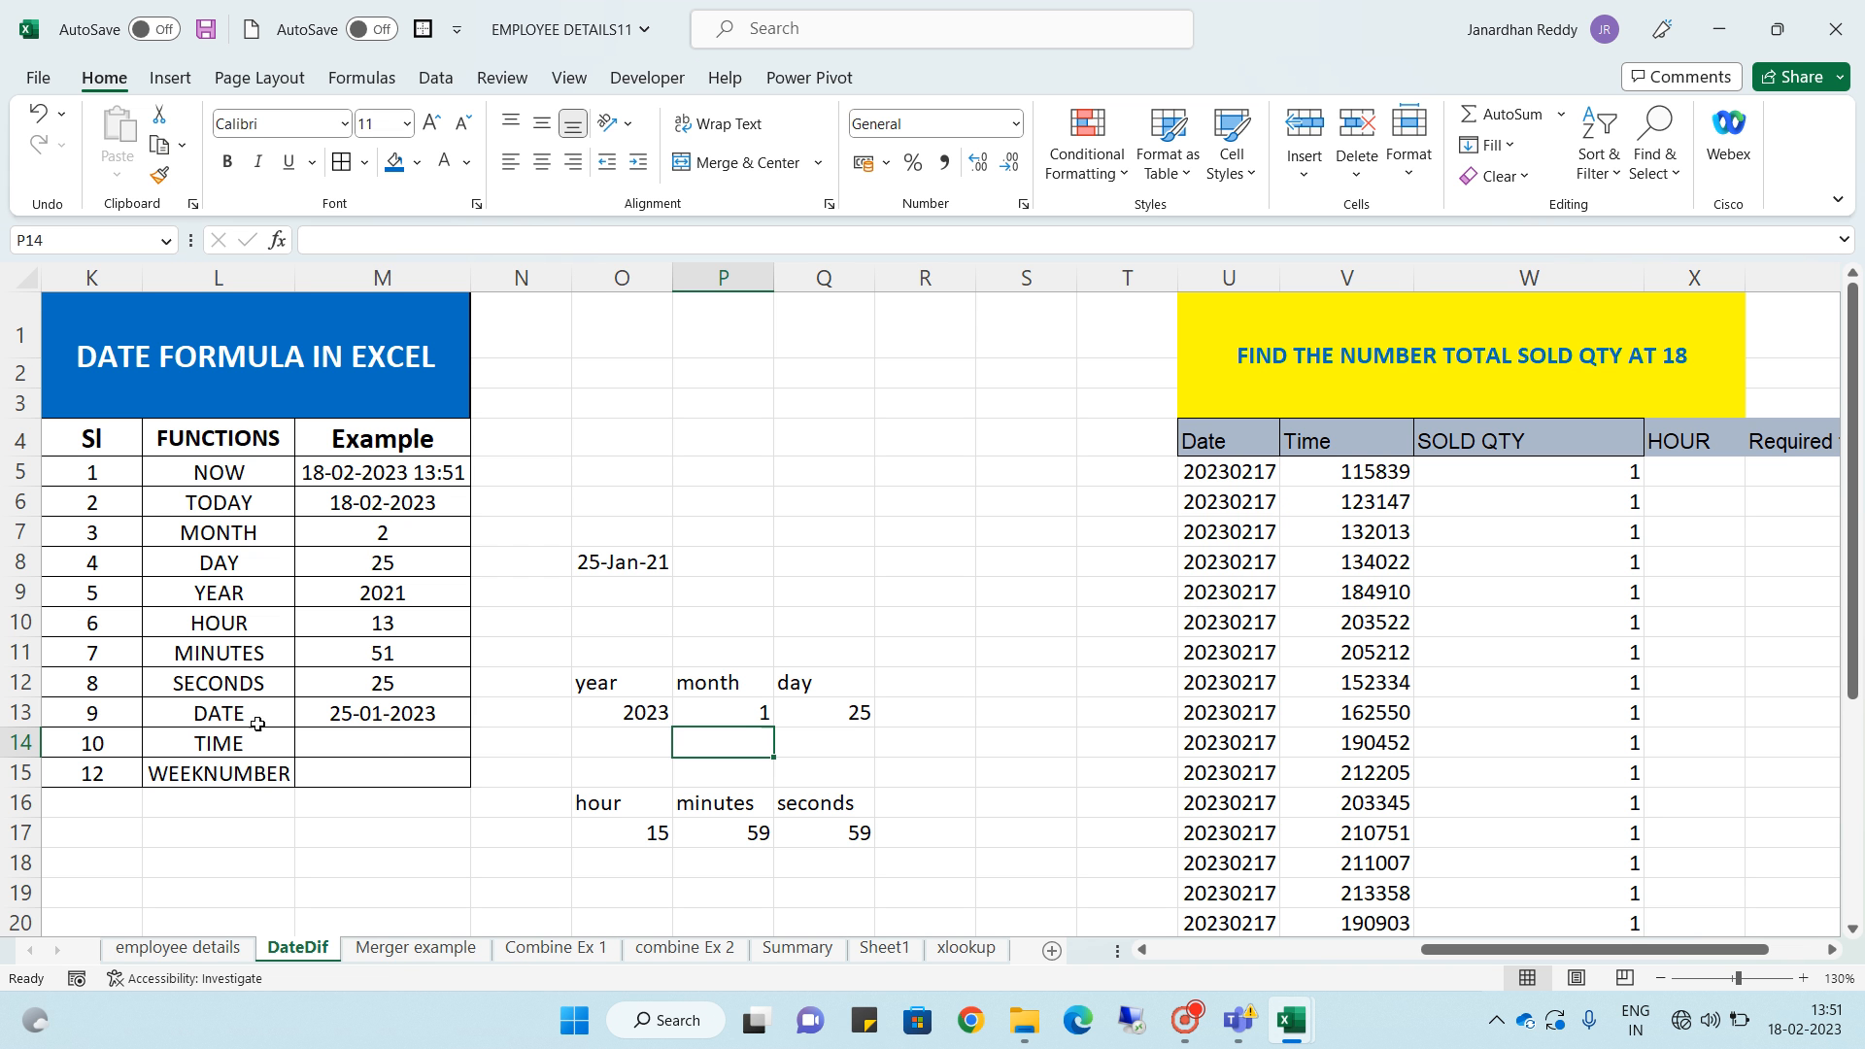
- Enter =TIME(O17,P17,Q17) in the TIME row's Example cell, using the hour, minutes and seconds values
click(380, 741)
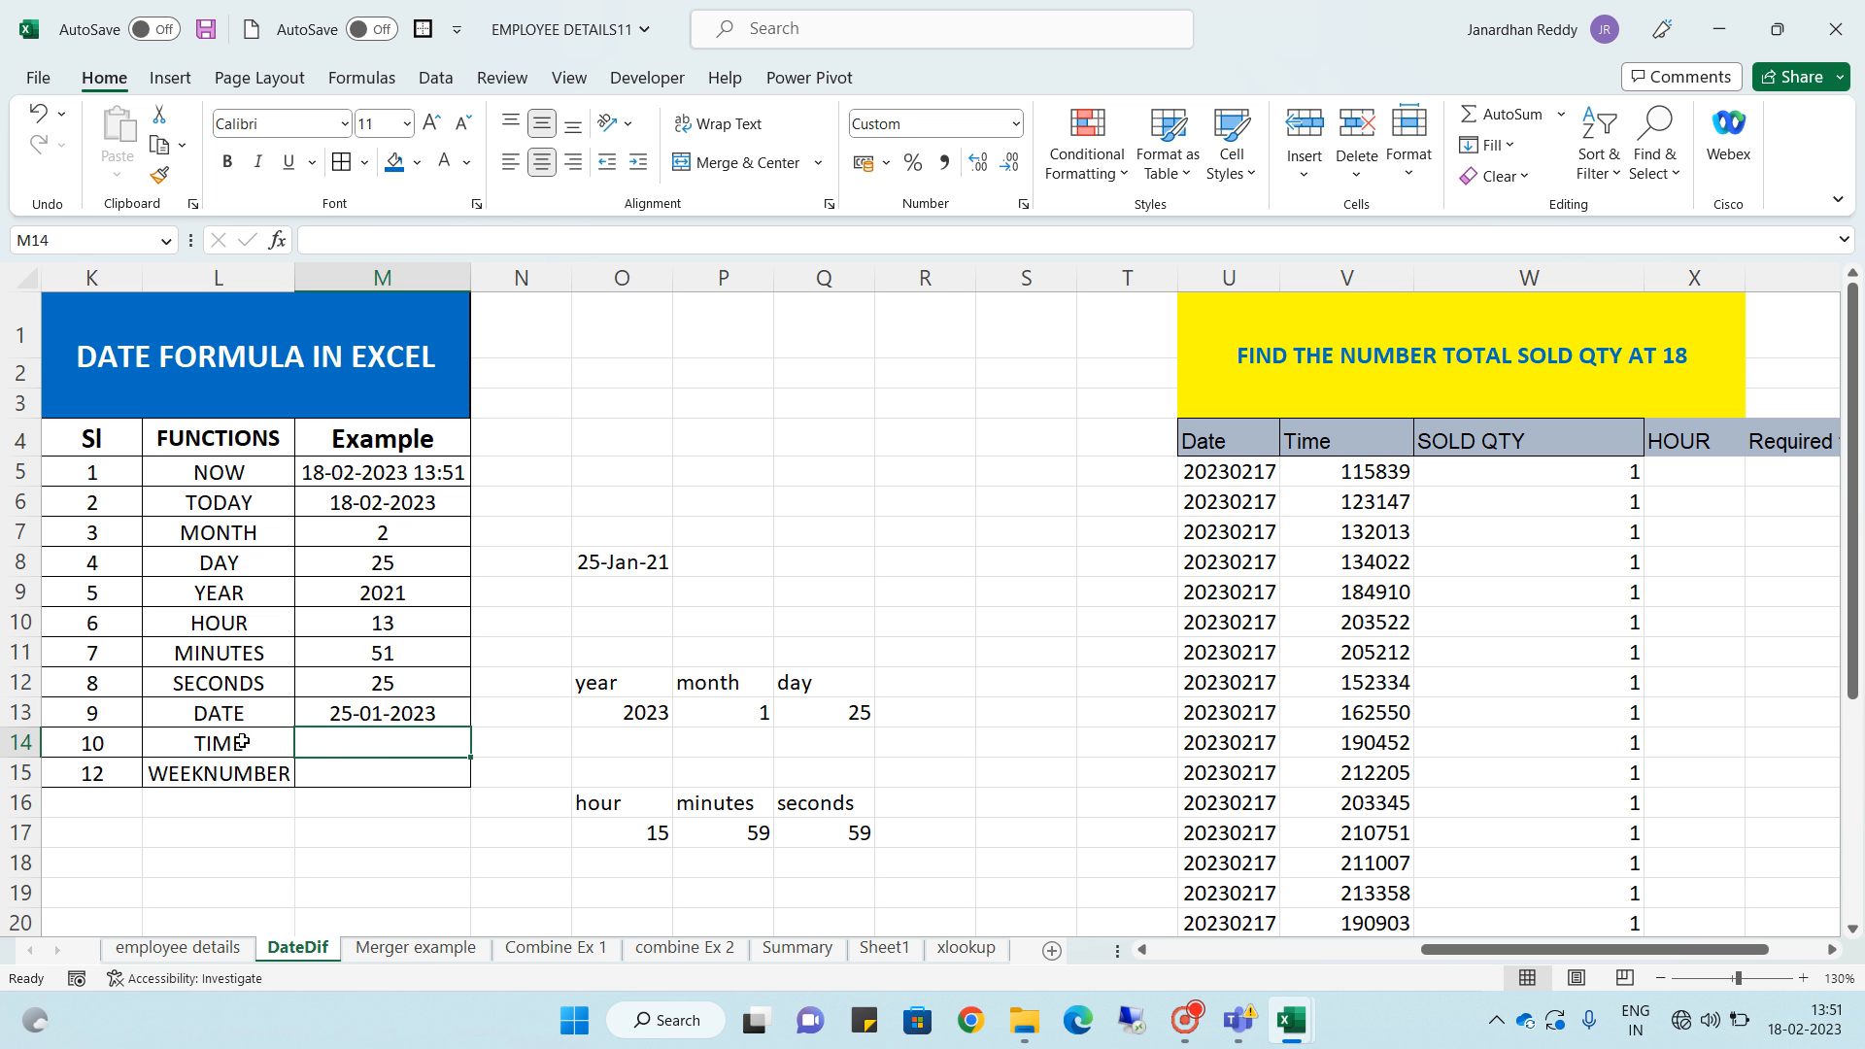
text(=)
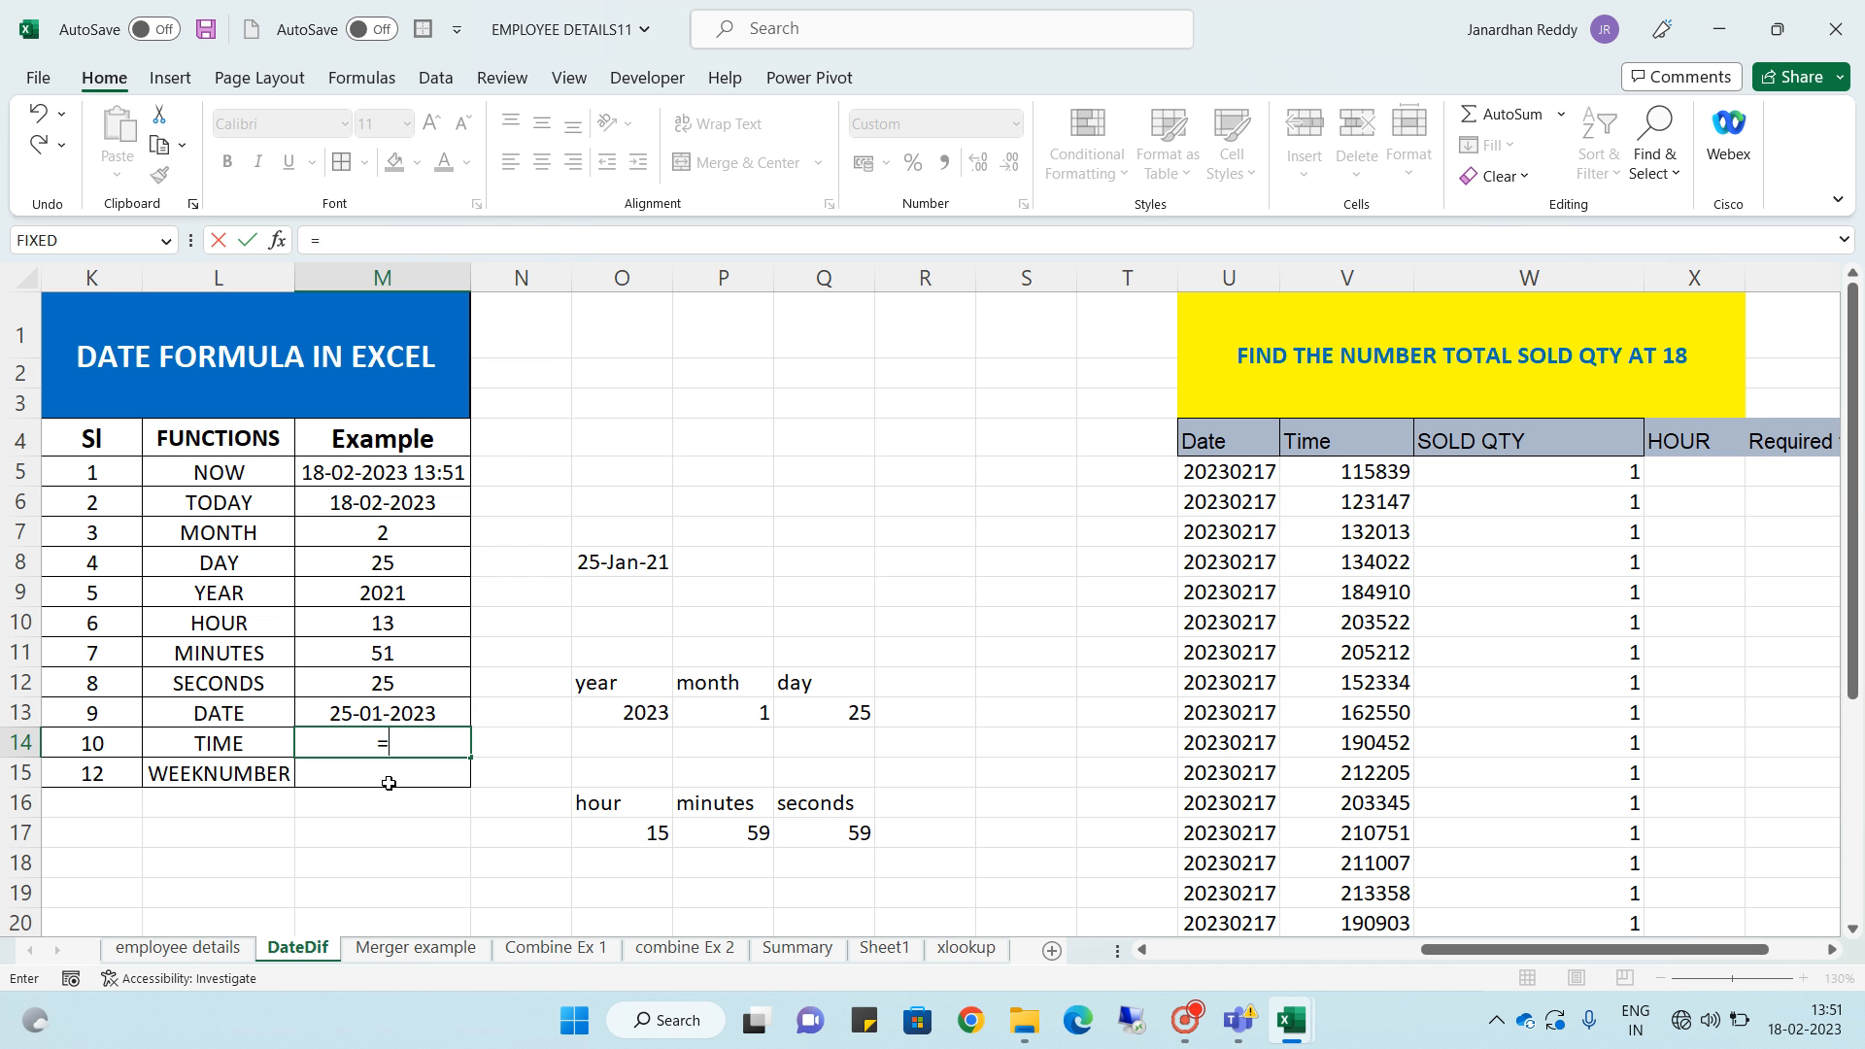
text(tim)
key(Tab)
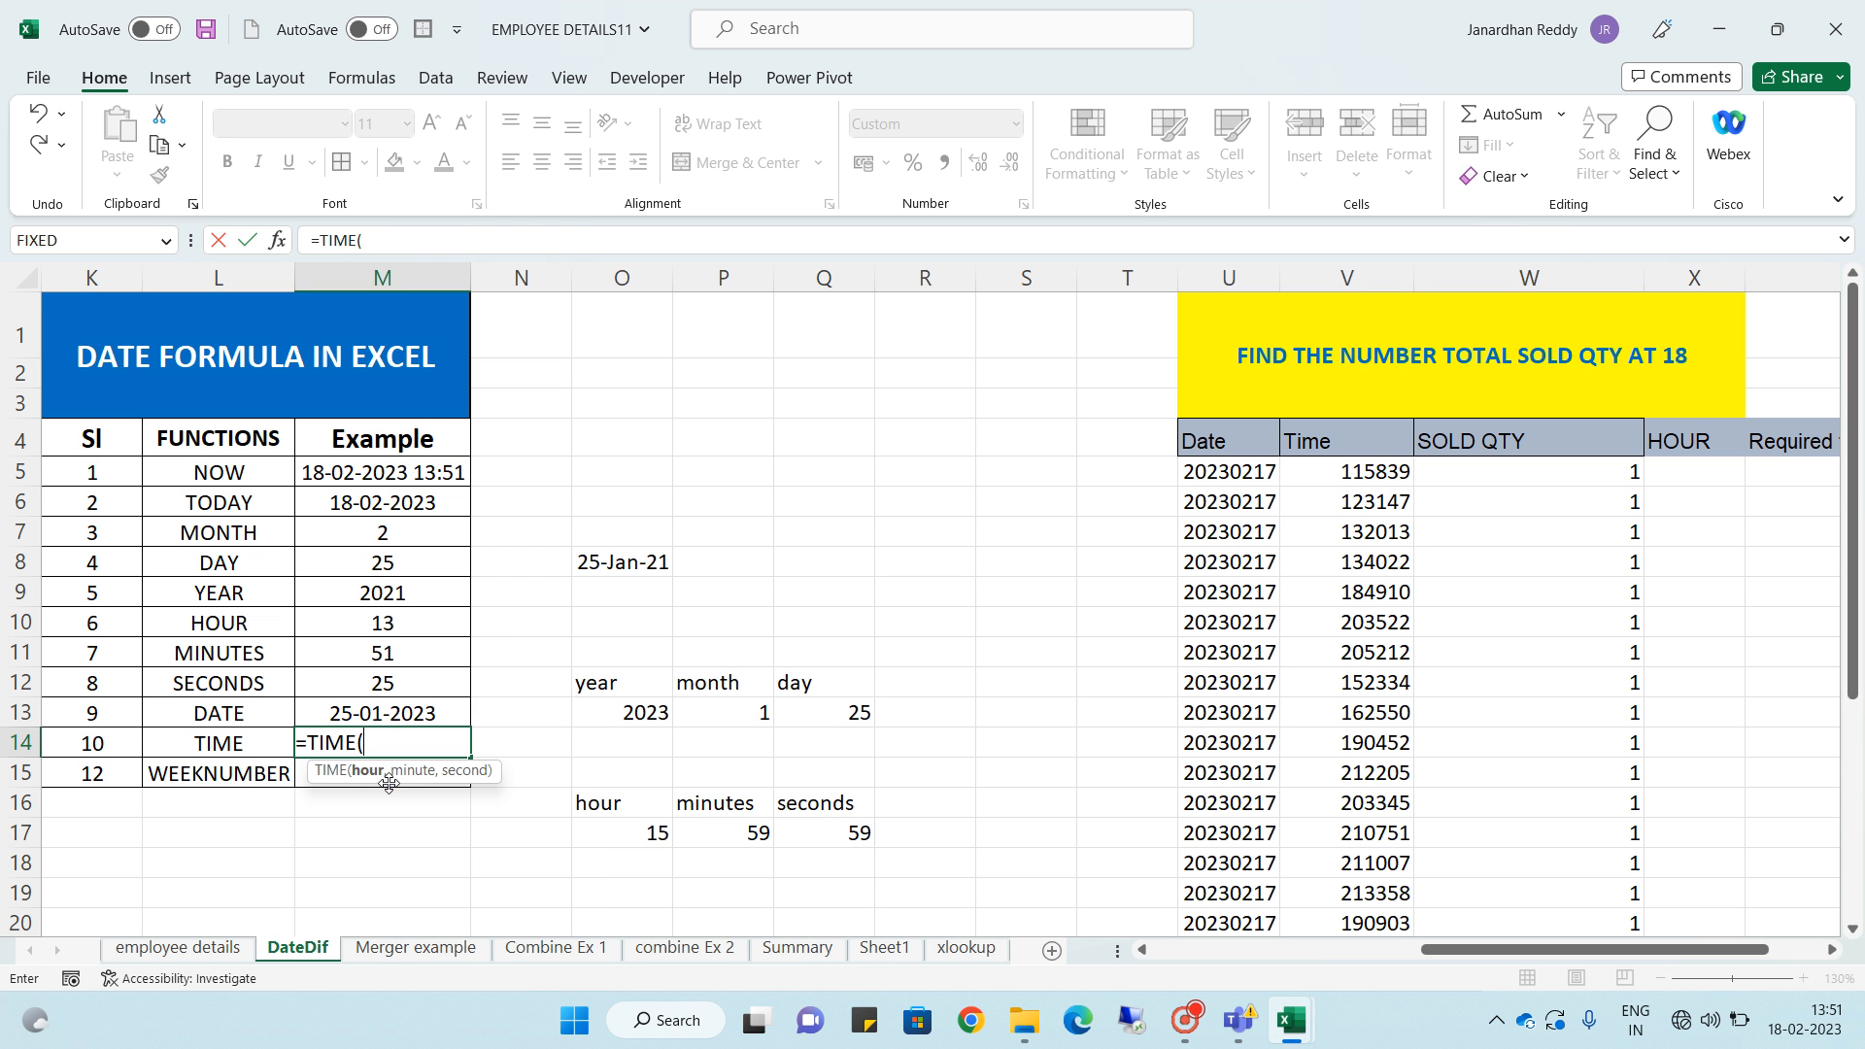
click(641, 834)
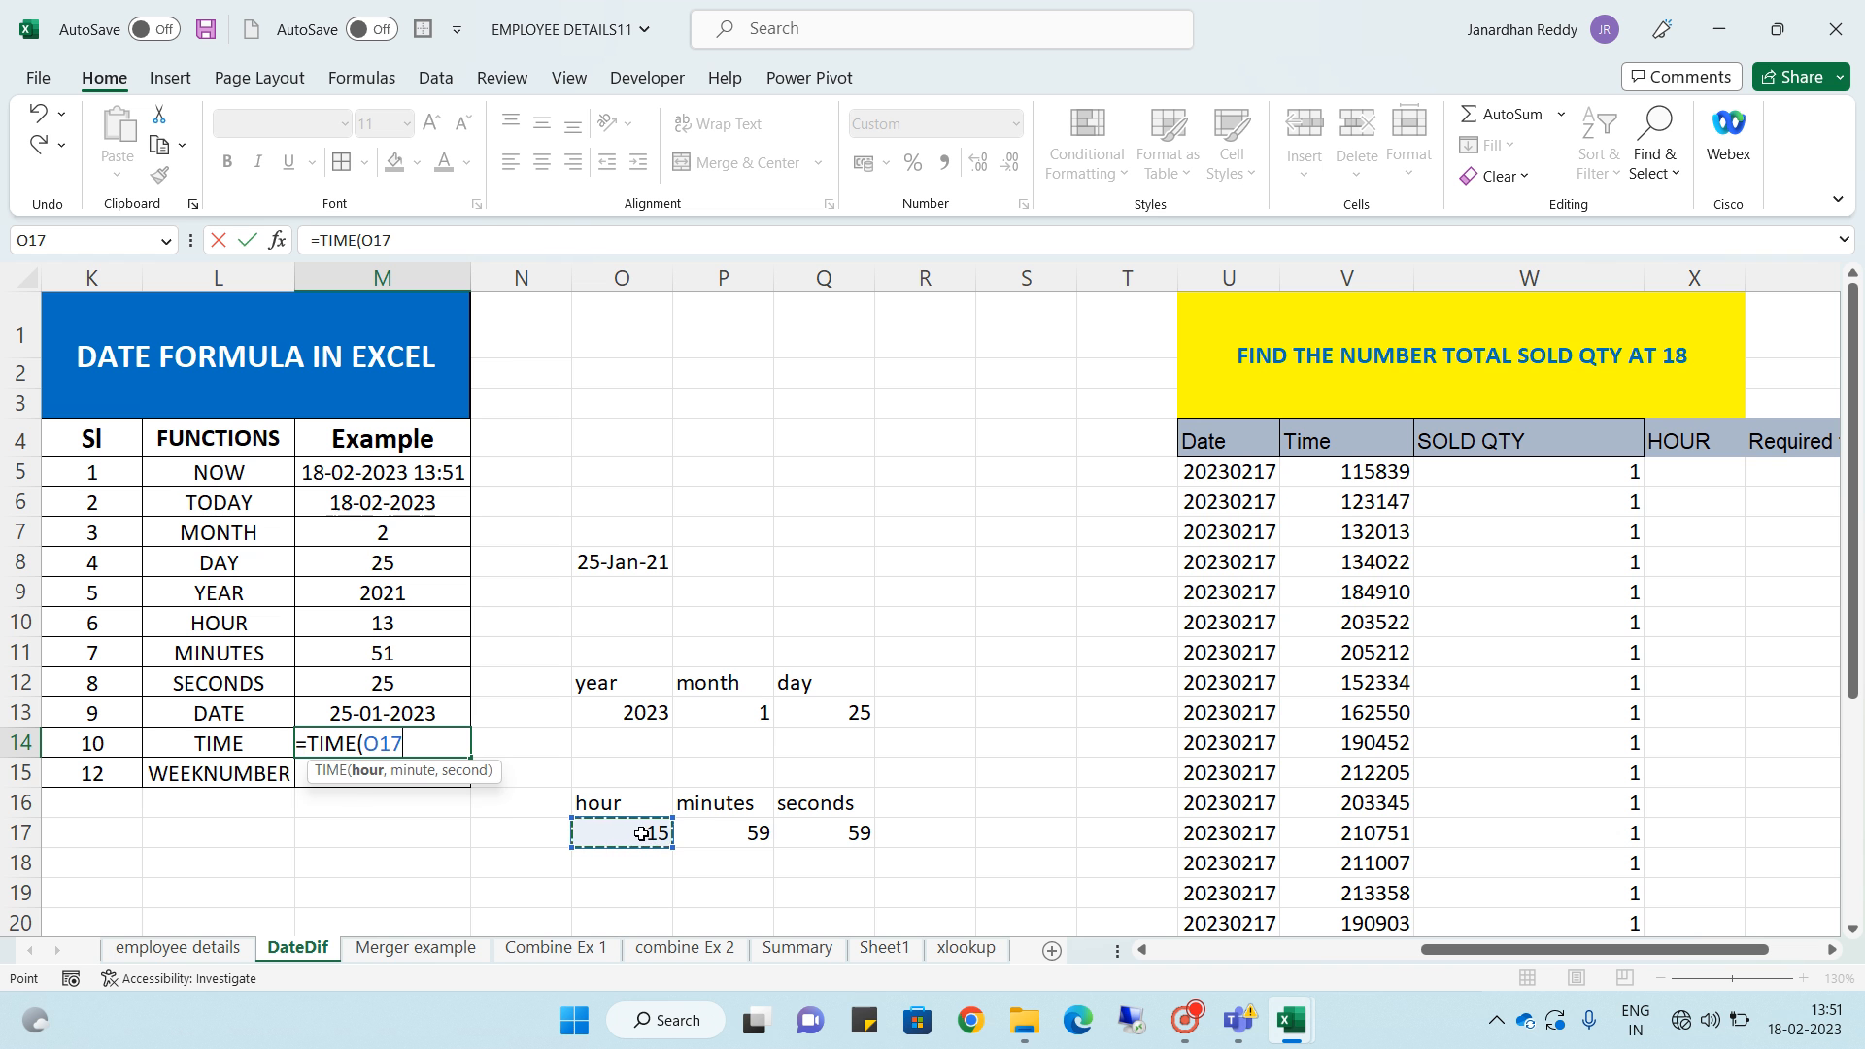
text(.)
text(,)
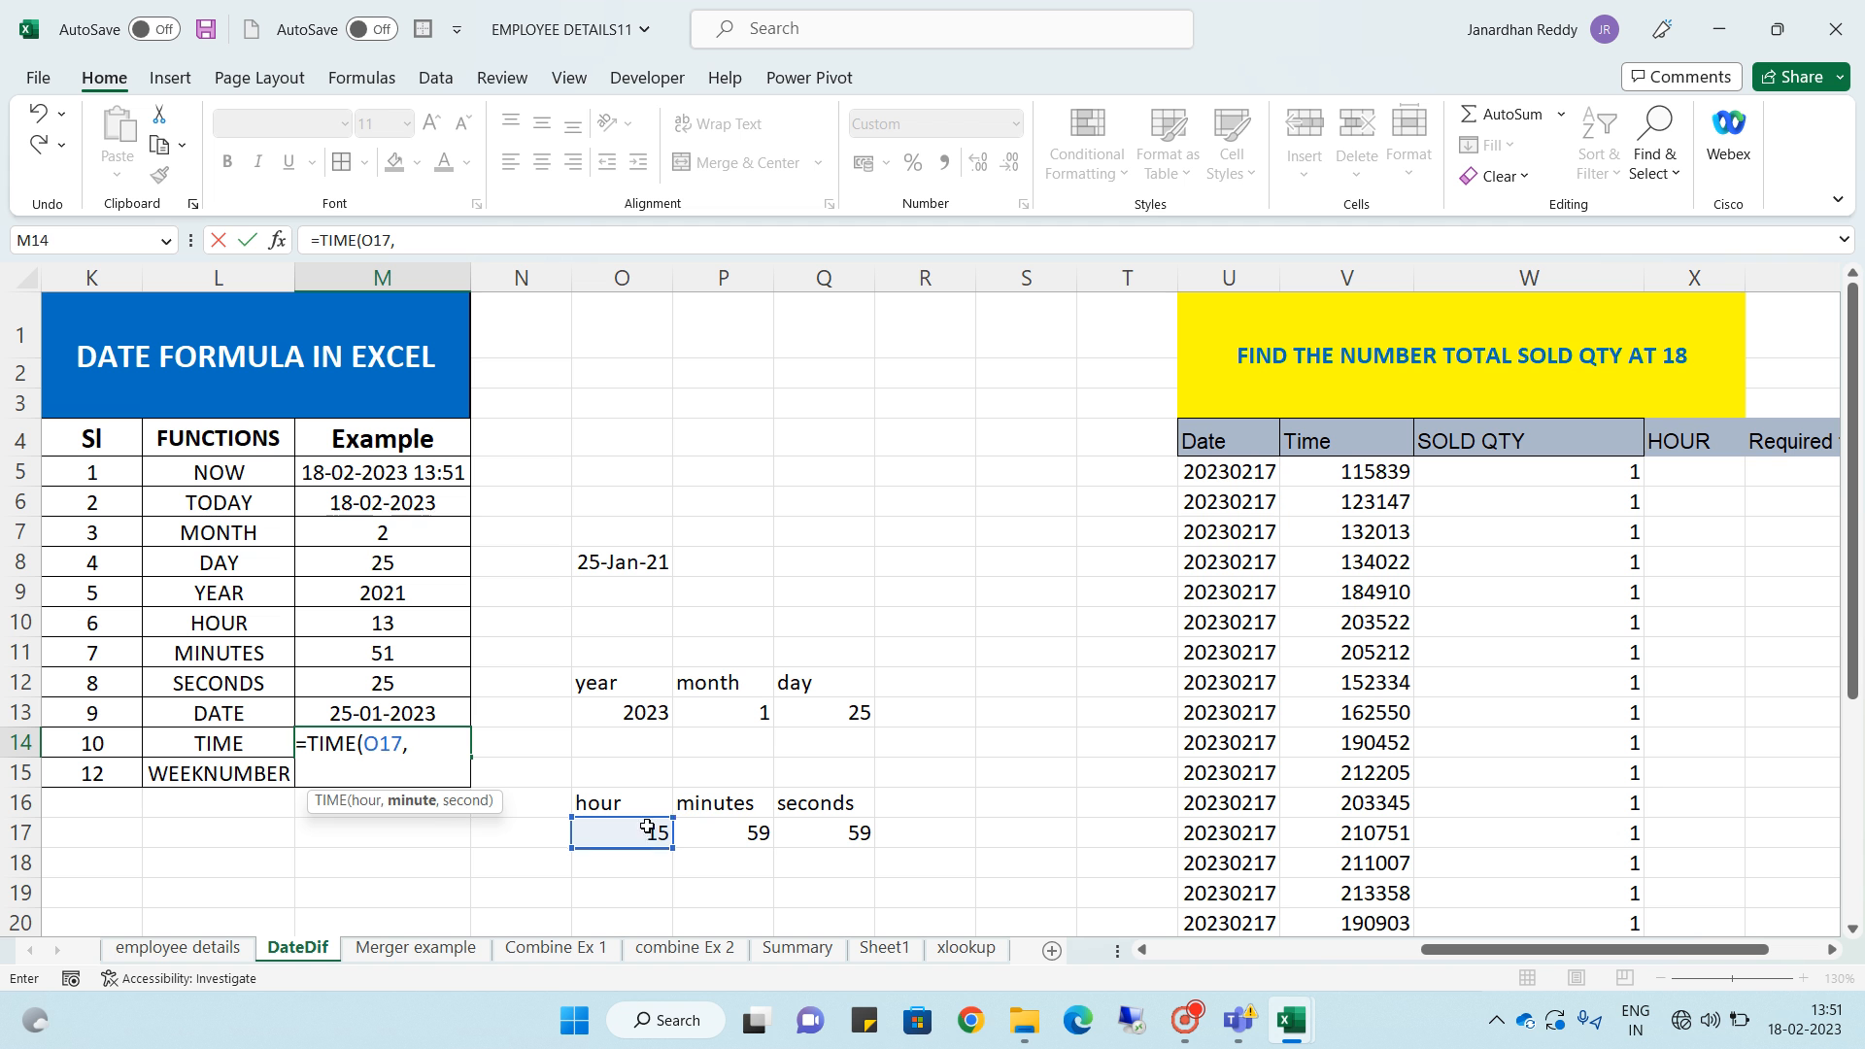
click(745, 837)
text(,)
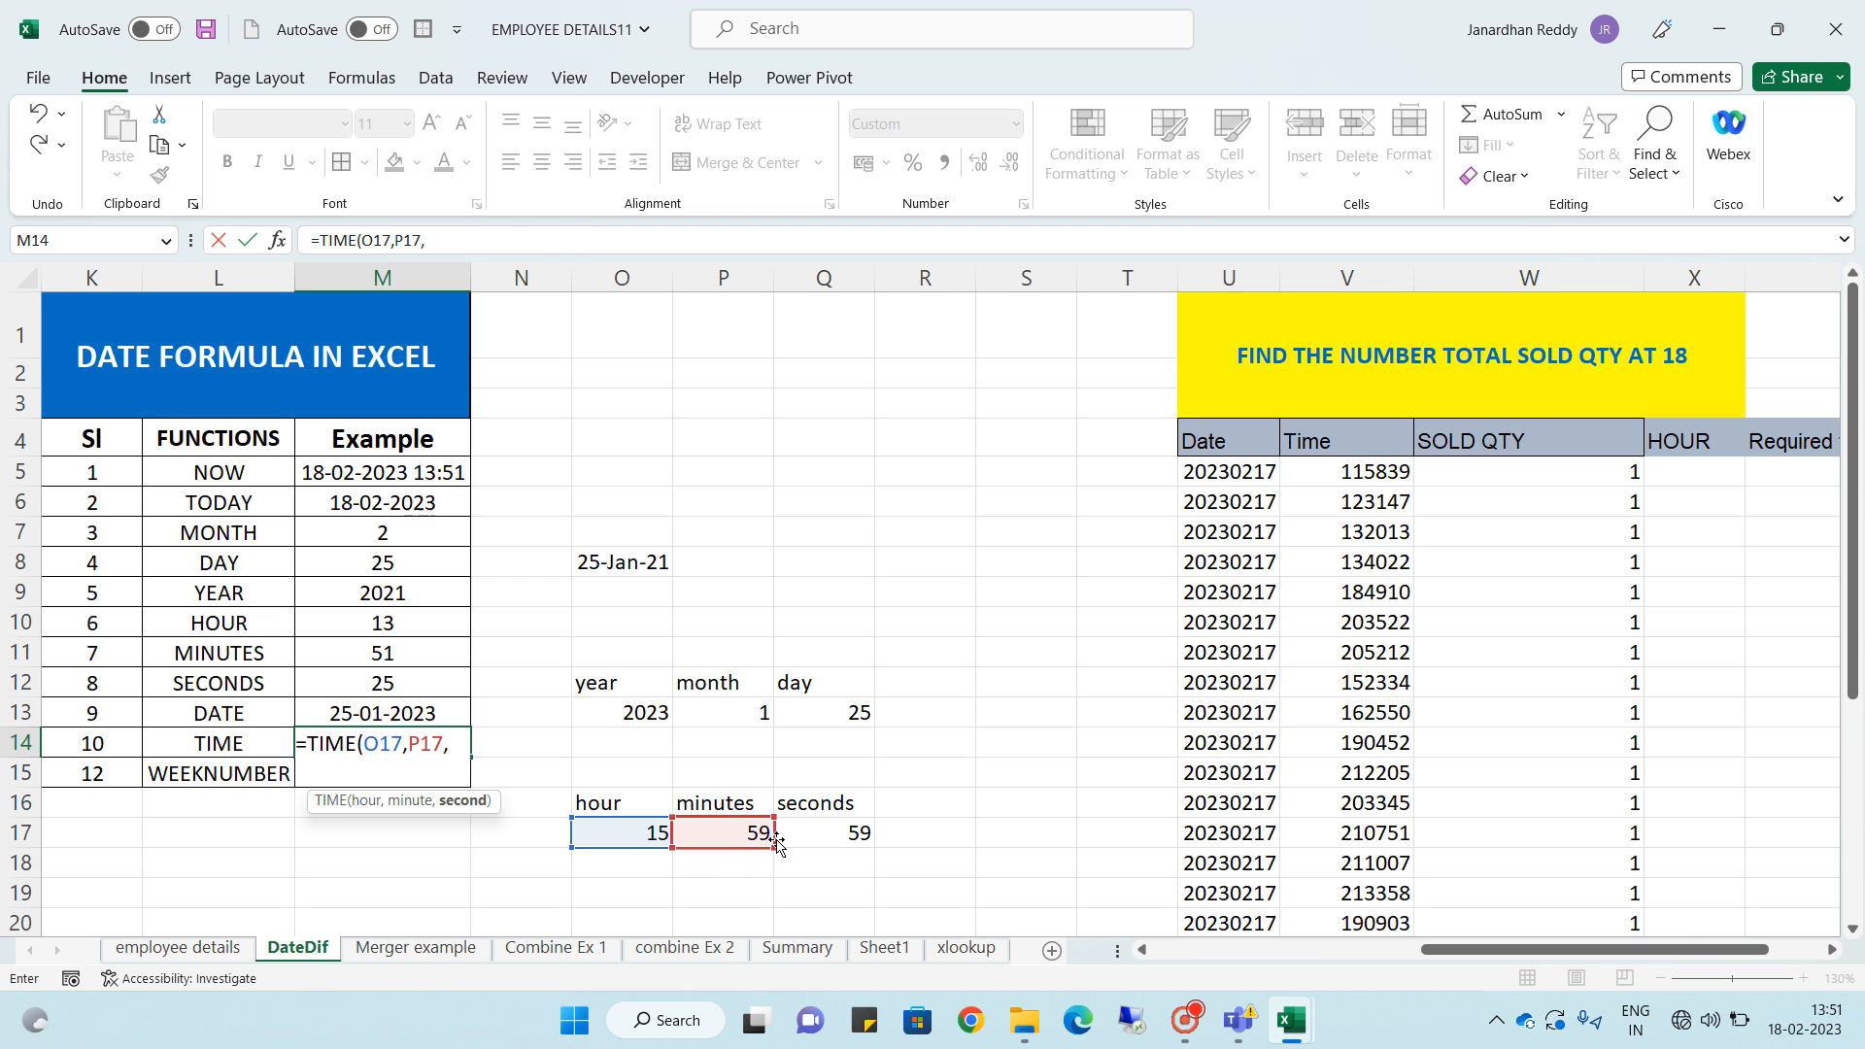
click(848, 836)
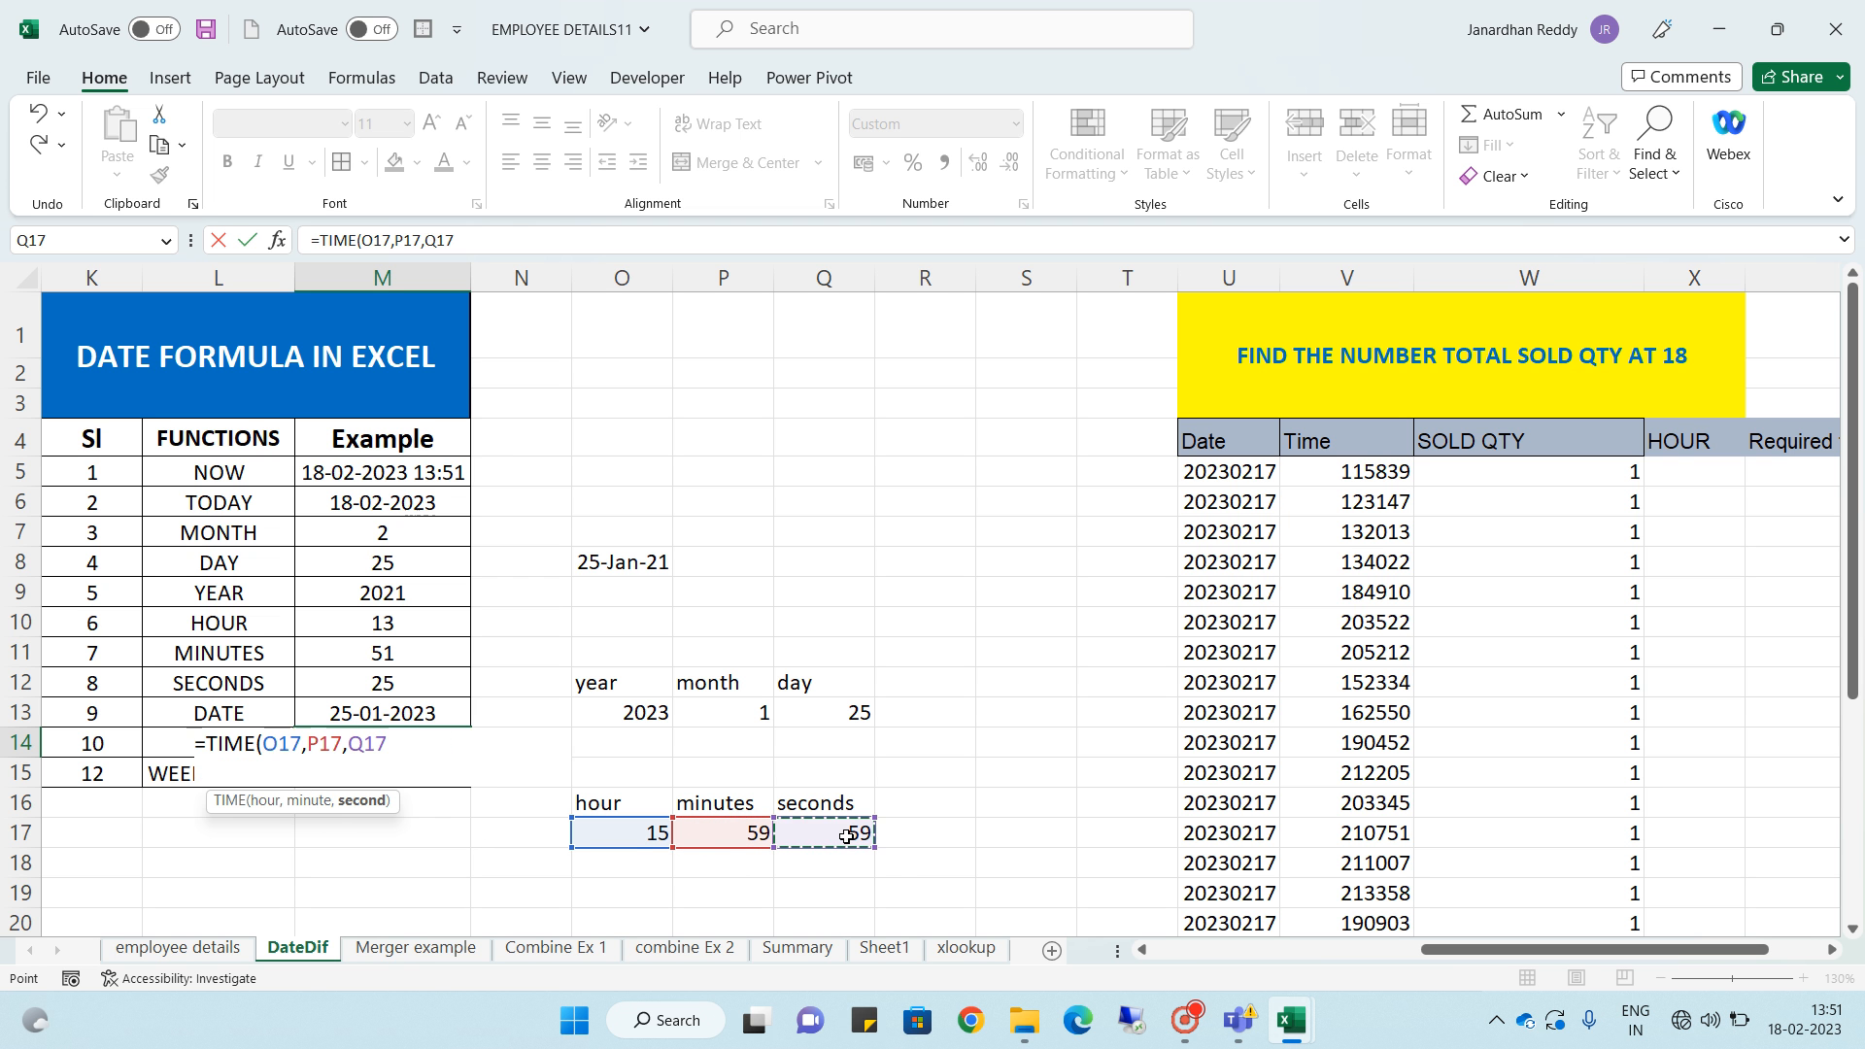
key(Return)
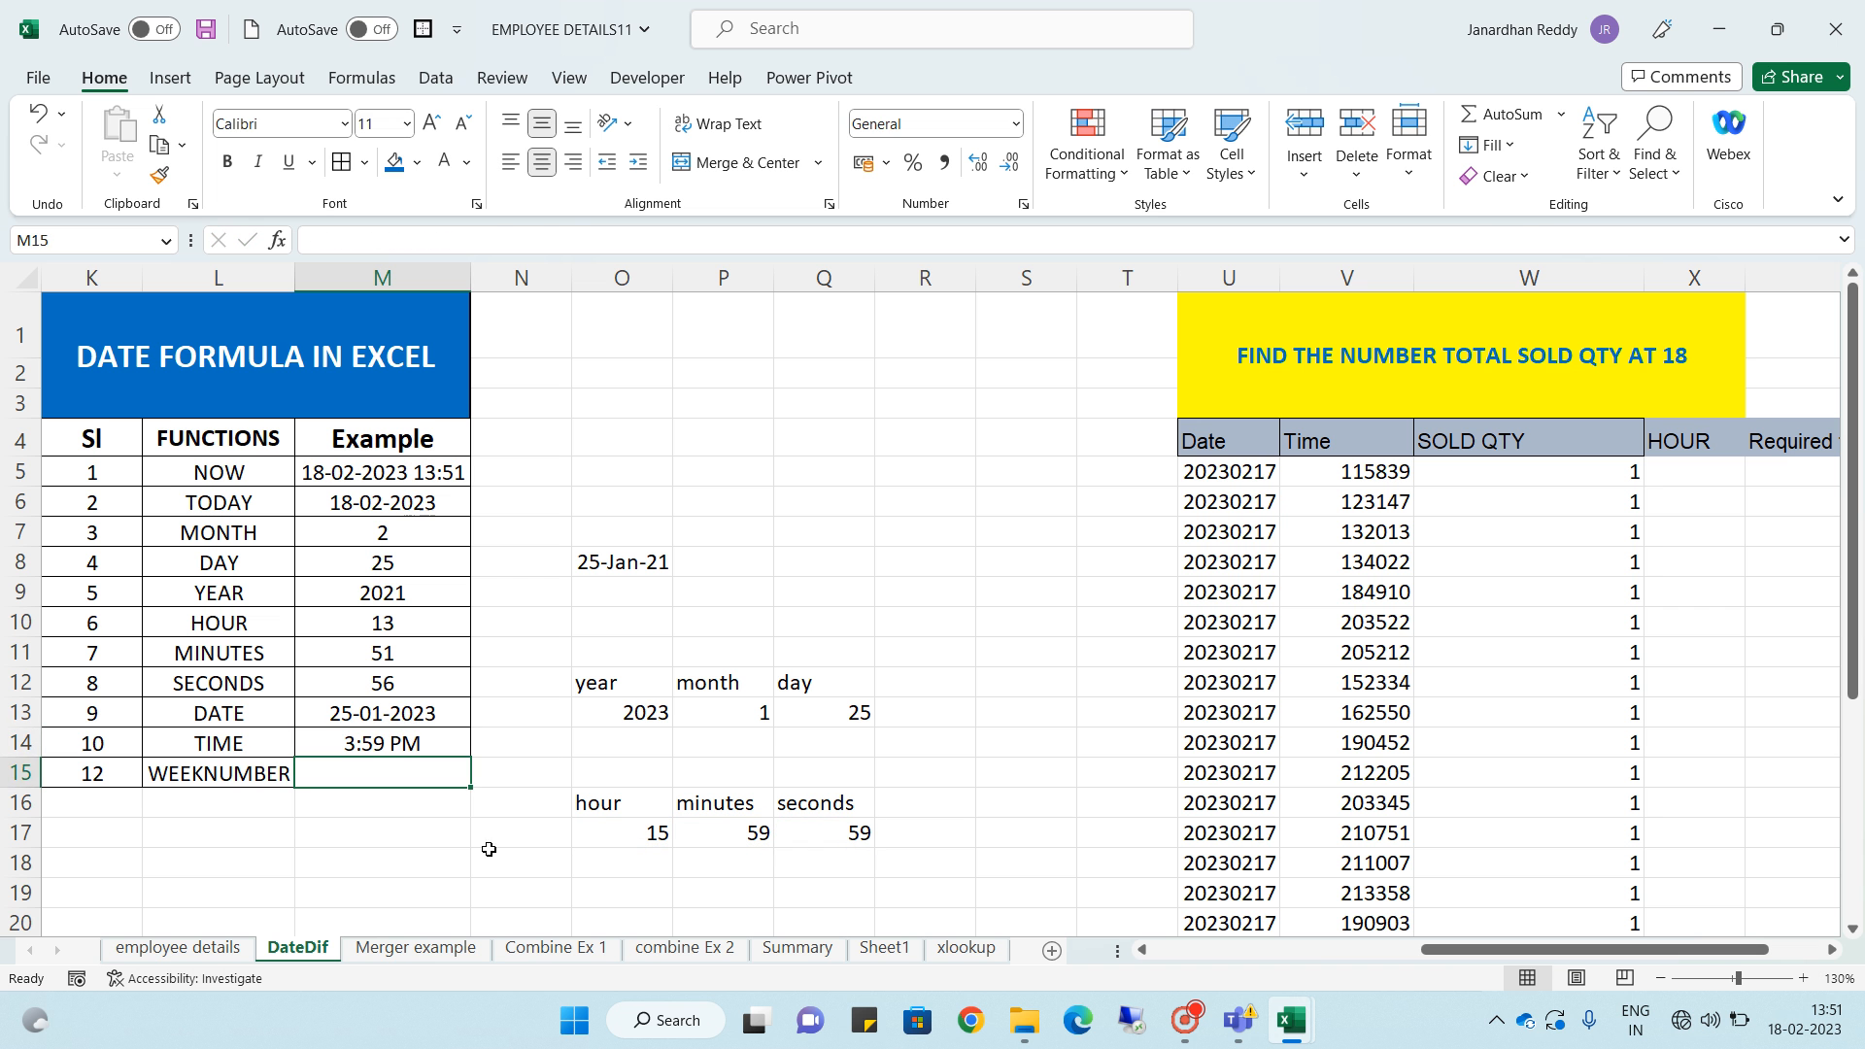
click(395, 742)
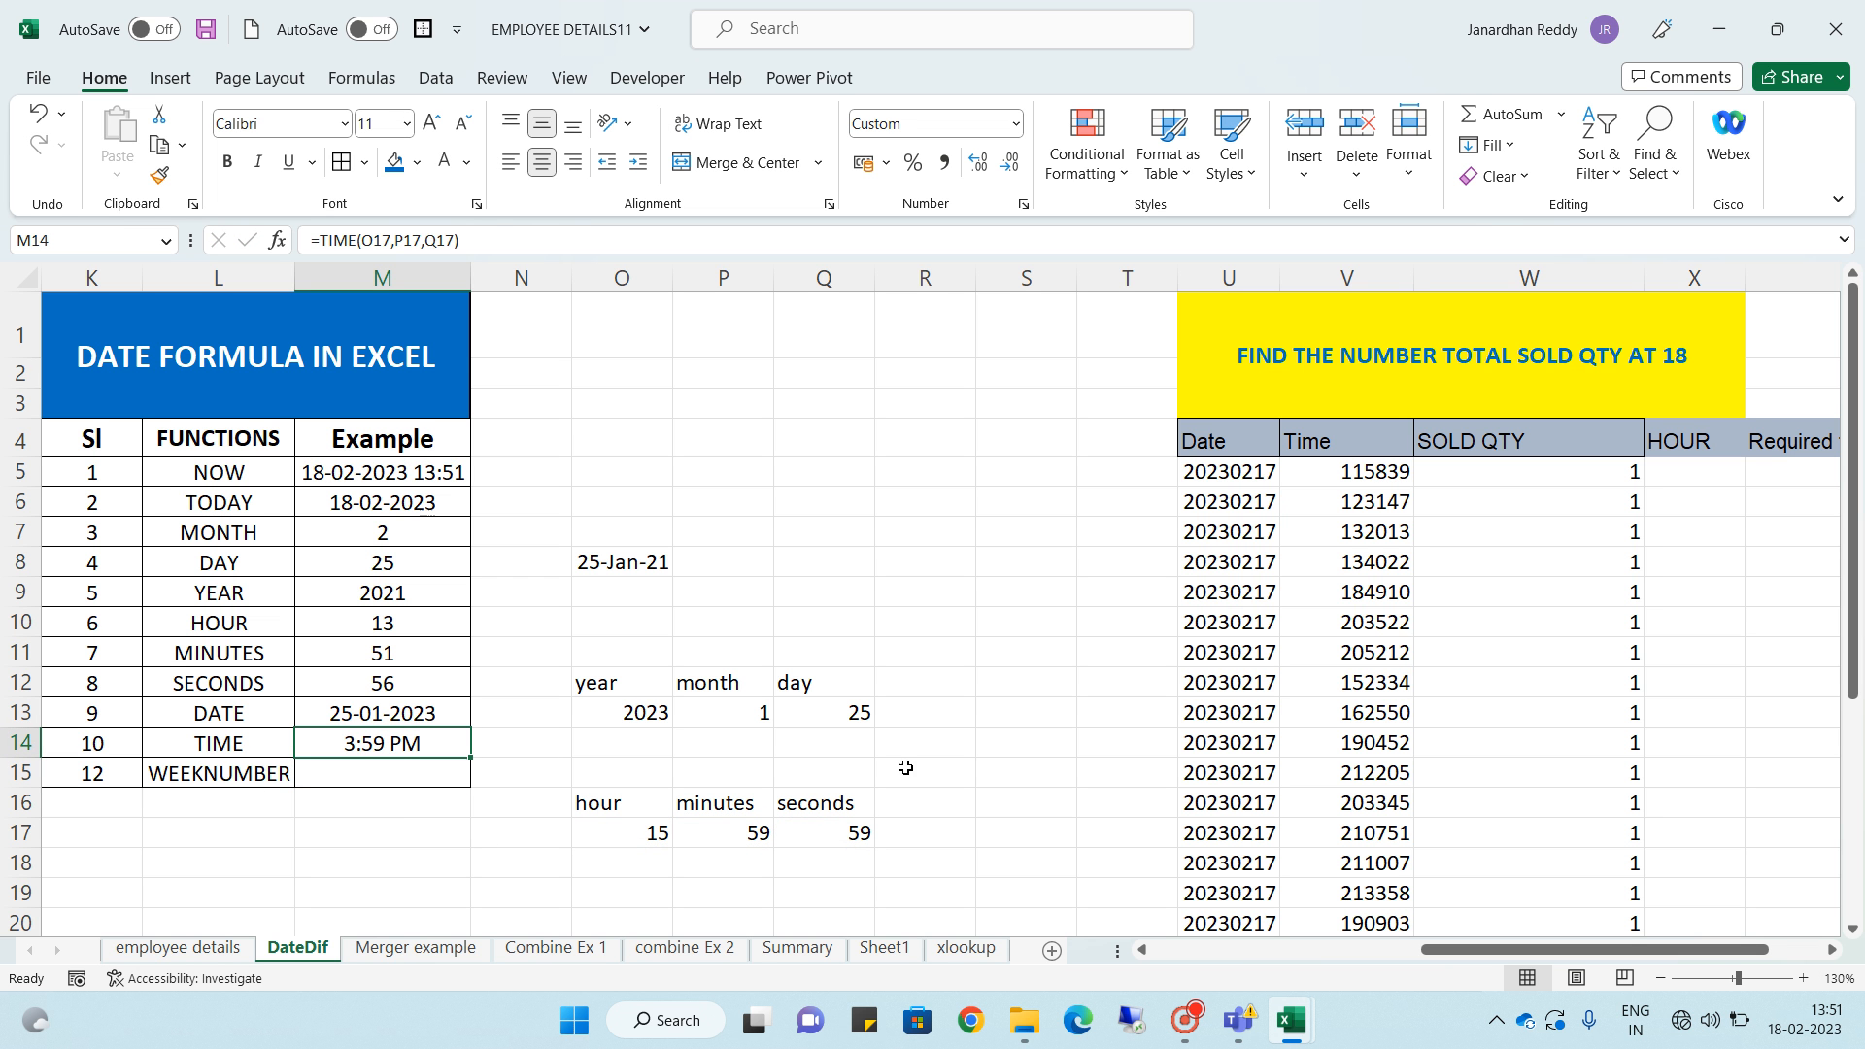
- Set the hour value in O17 to 01
click(634, 838)
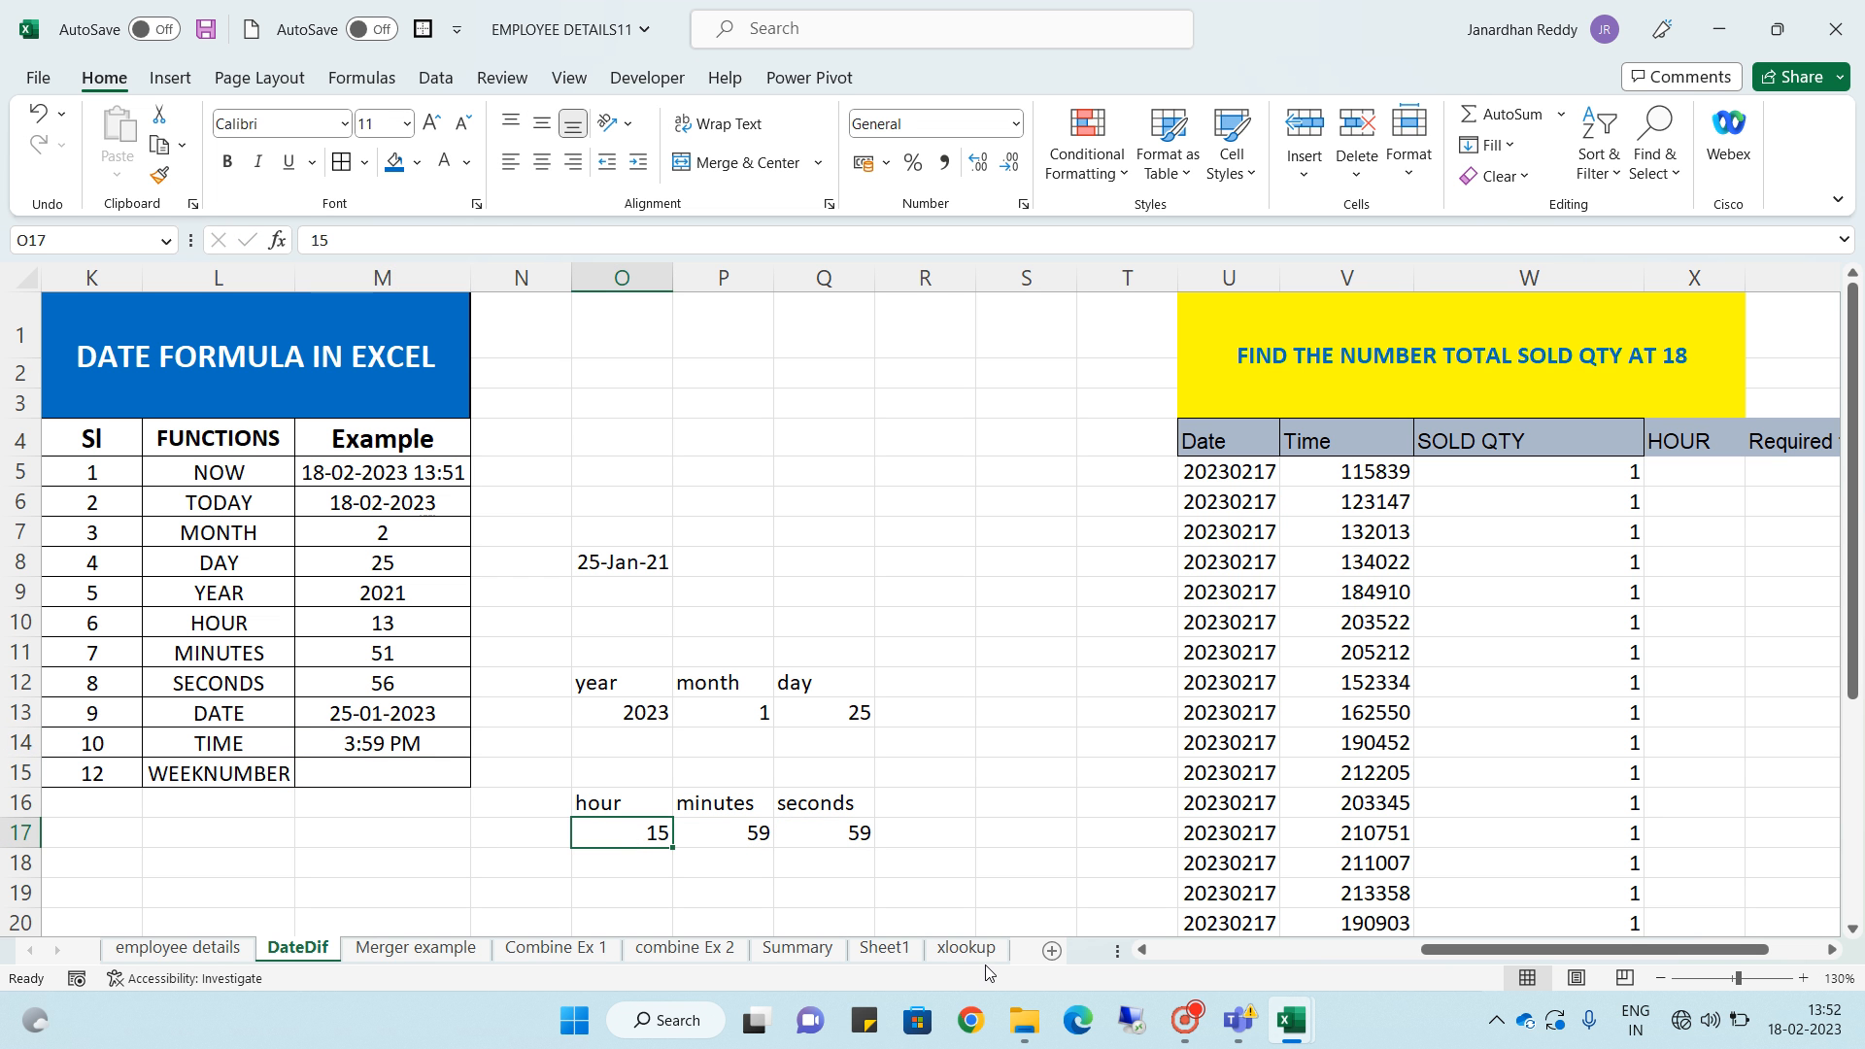
text(01)
mouse_move(1224, 1035)
key(Return)
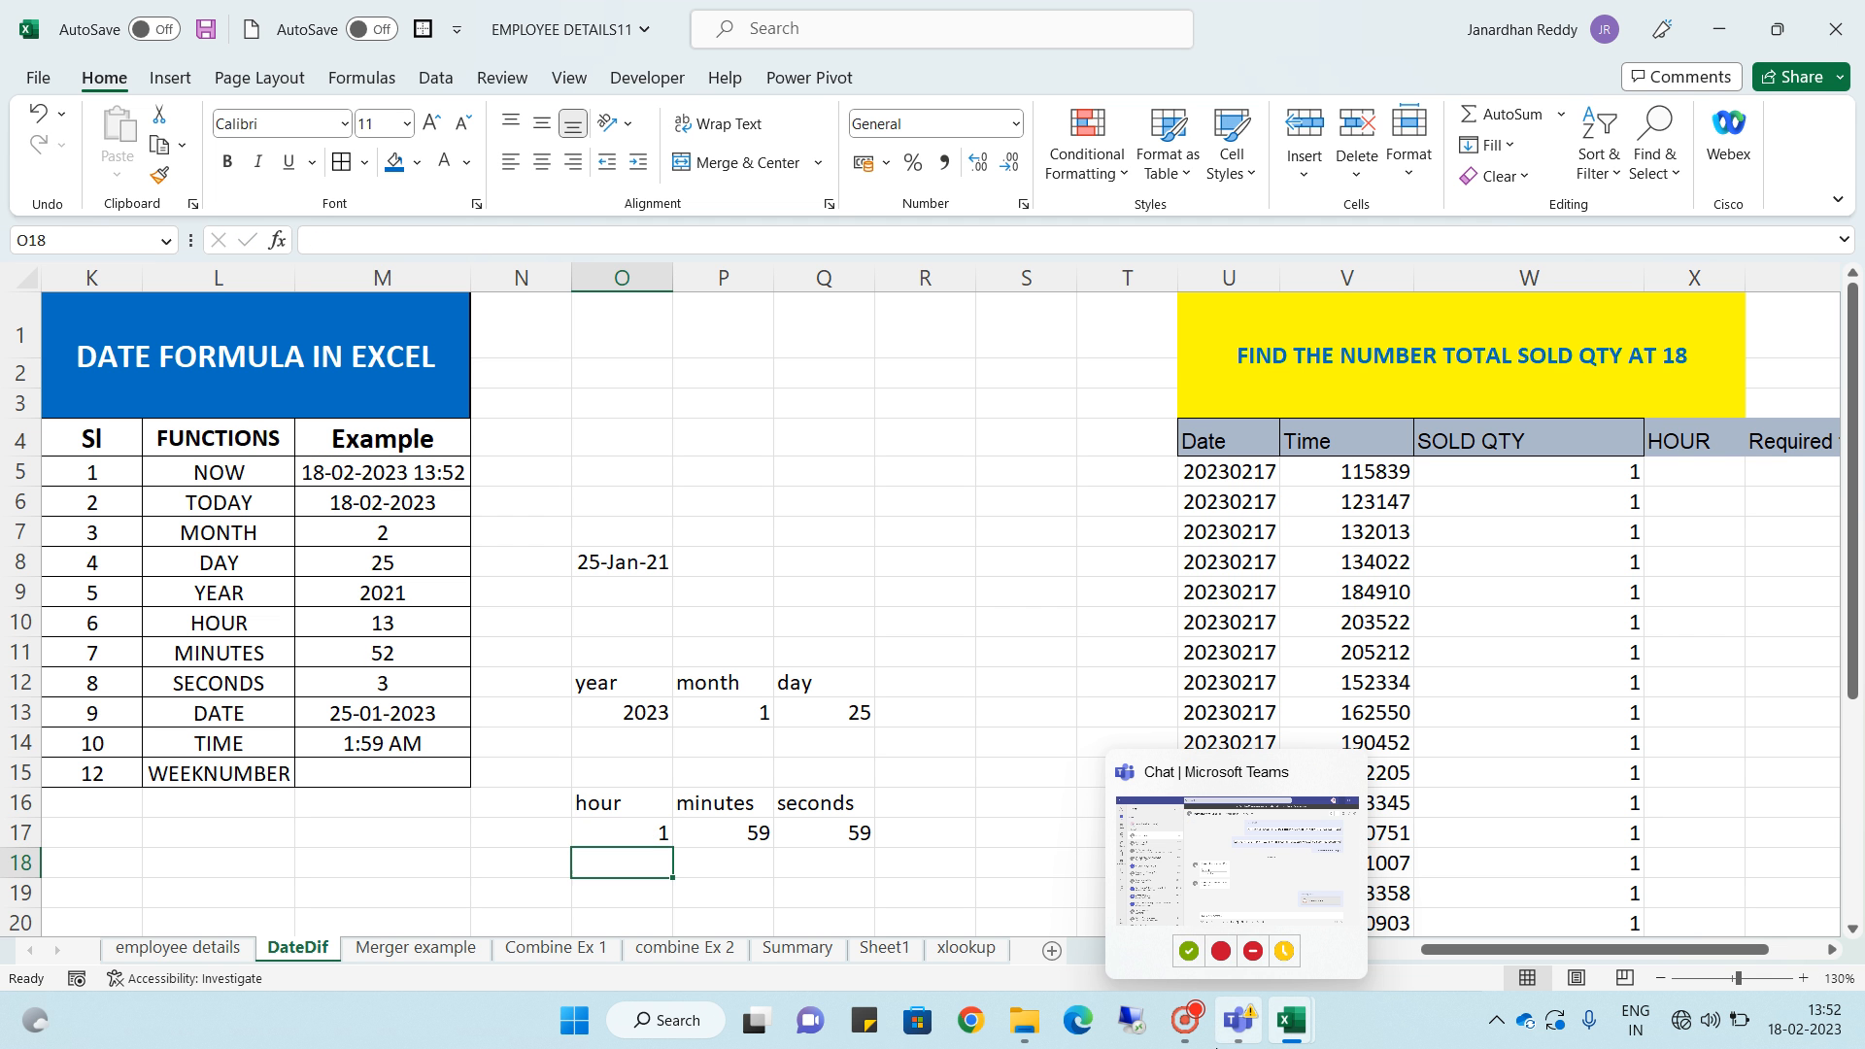
- Set the hour value in O17 to 09
click(631, 823)
text(0)
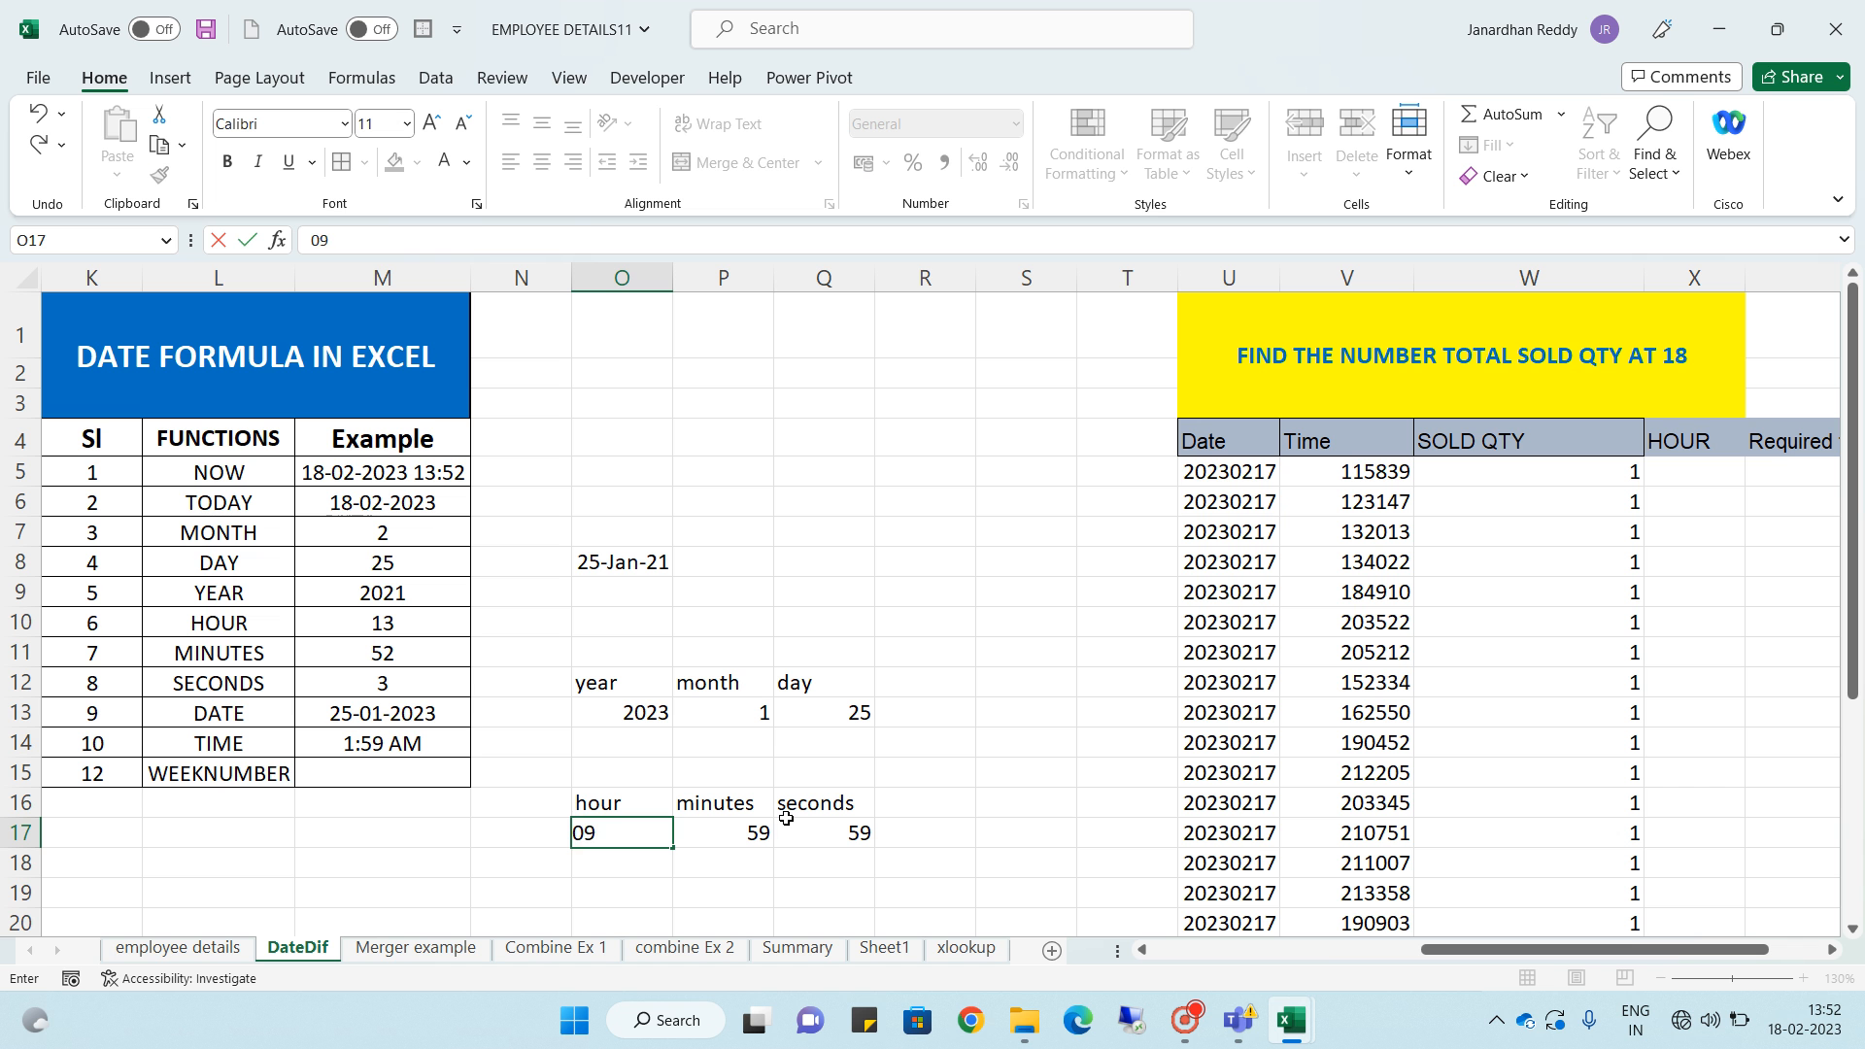
text(9)
key(Return)
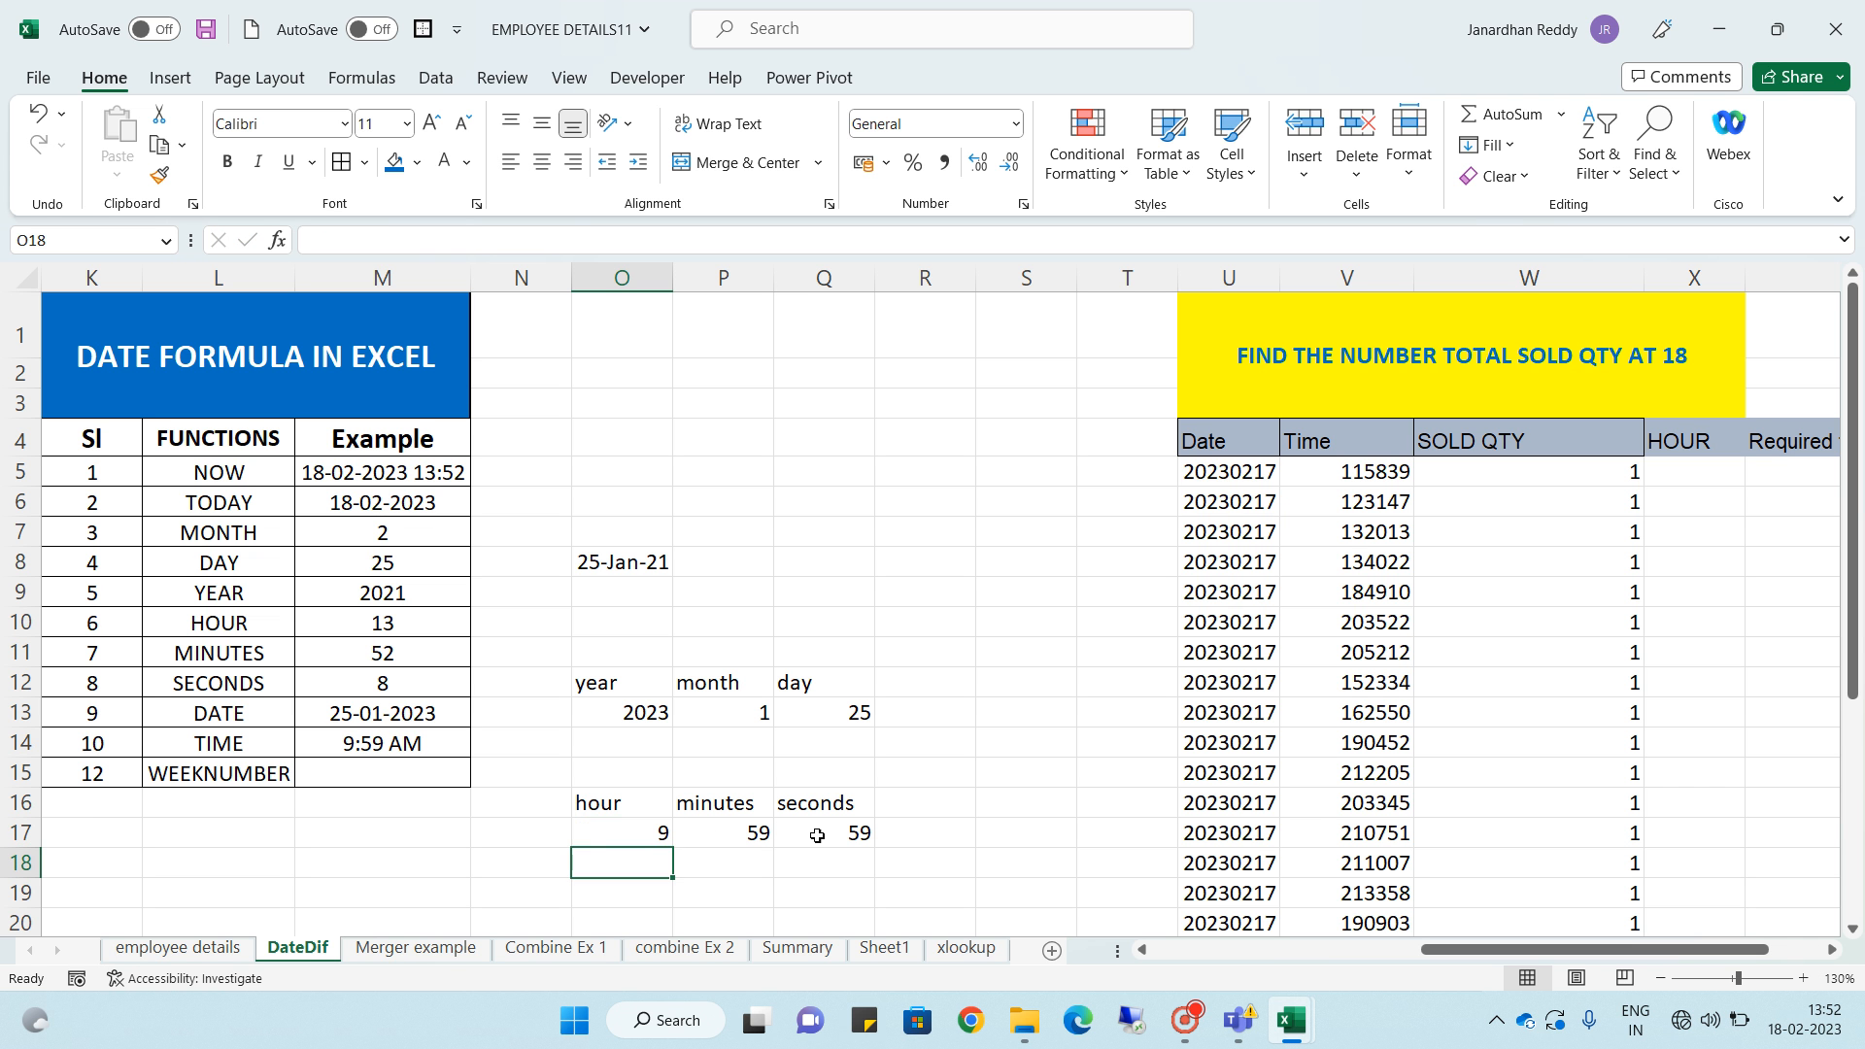
click(659, 834)
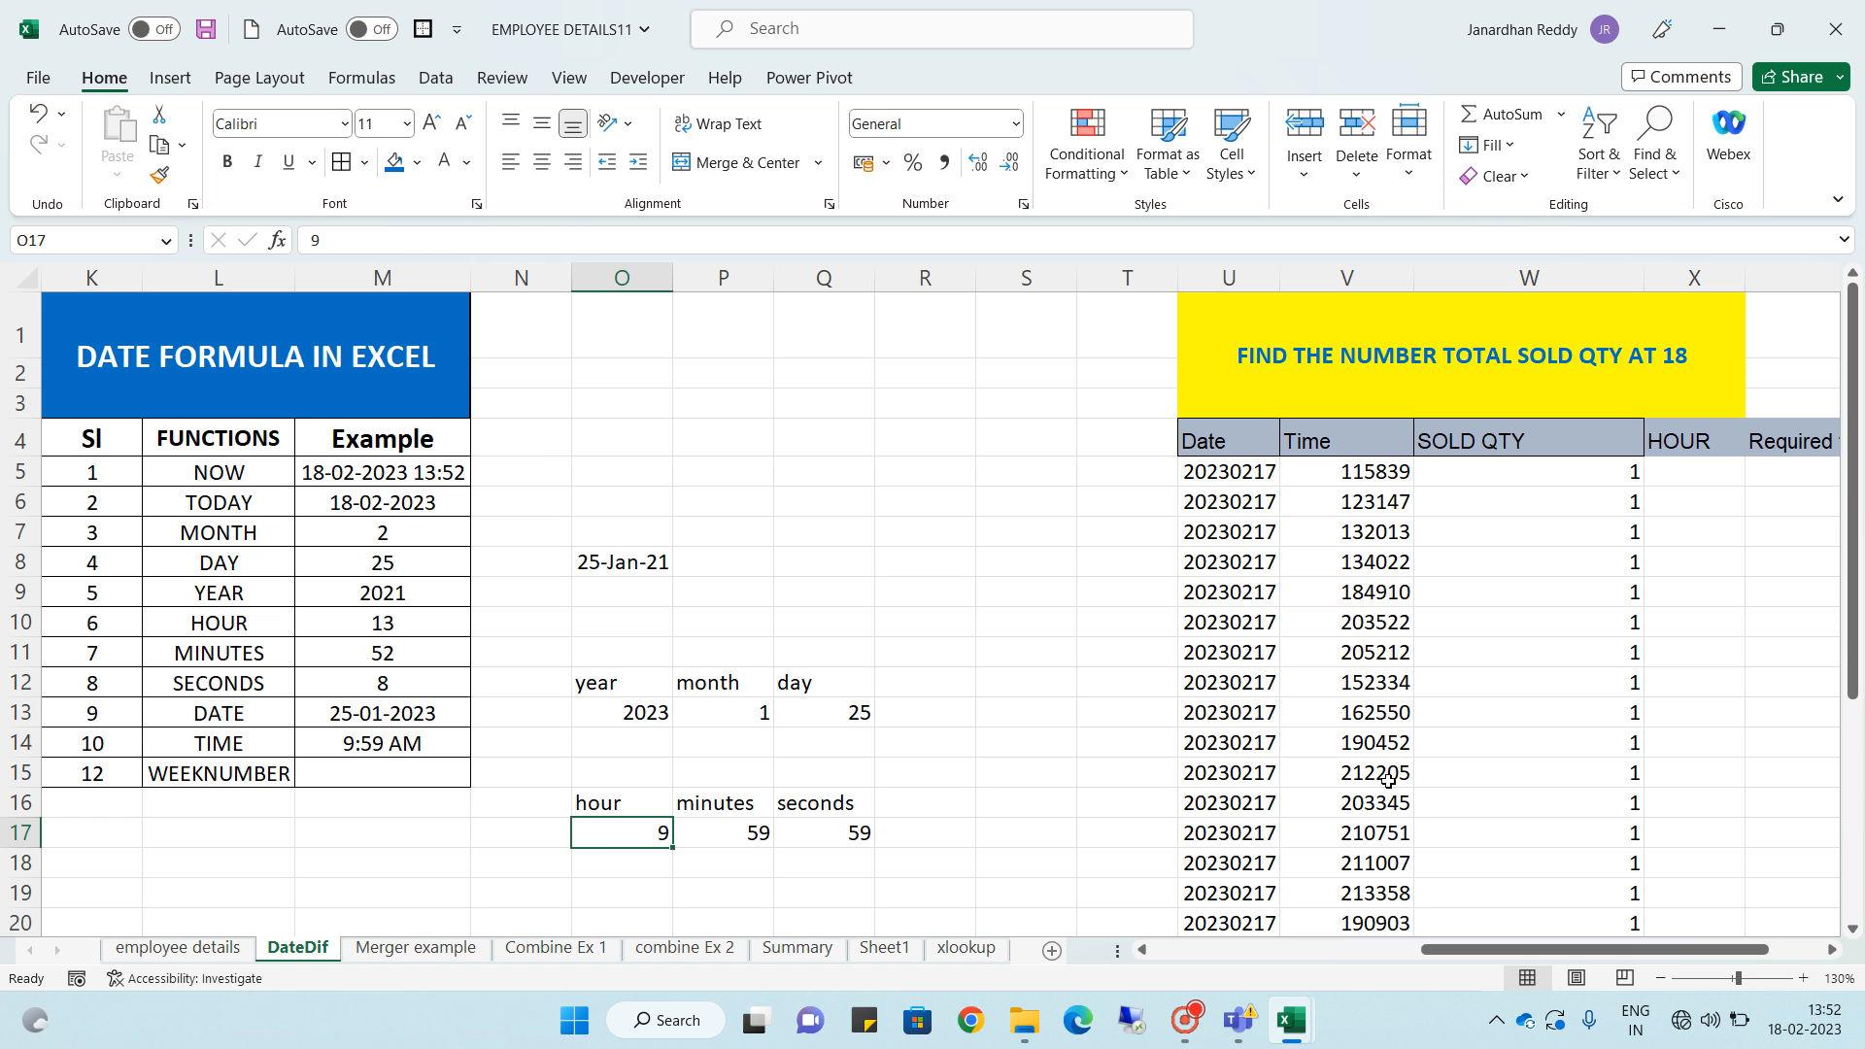
- Set the hour value in O17 to 18
text(18)
key(Return)
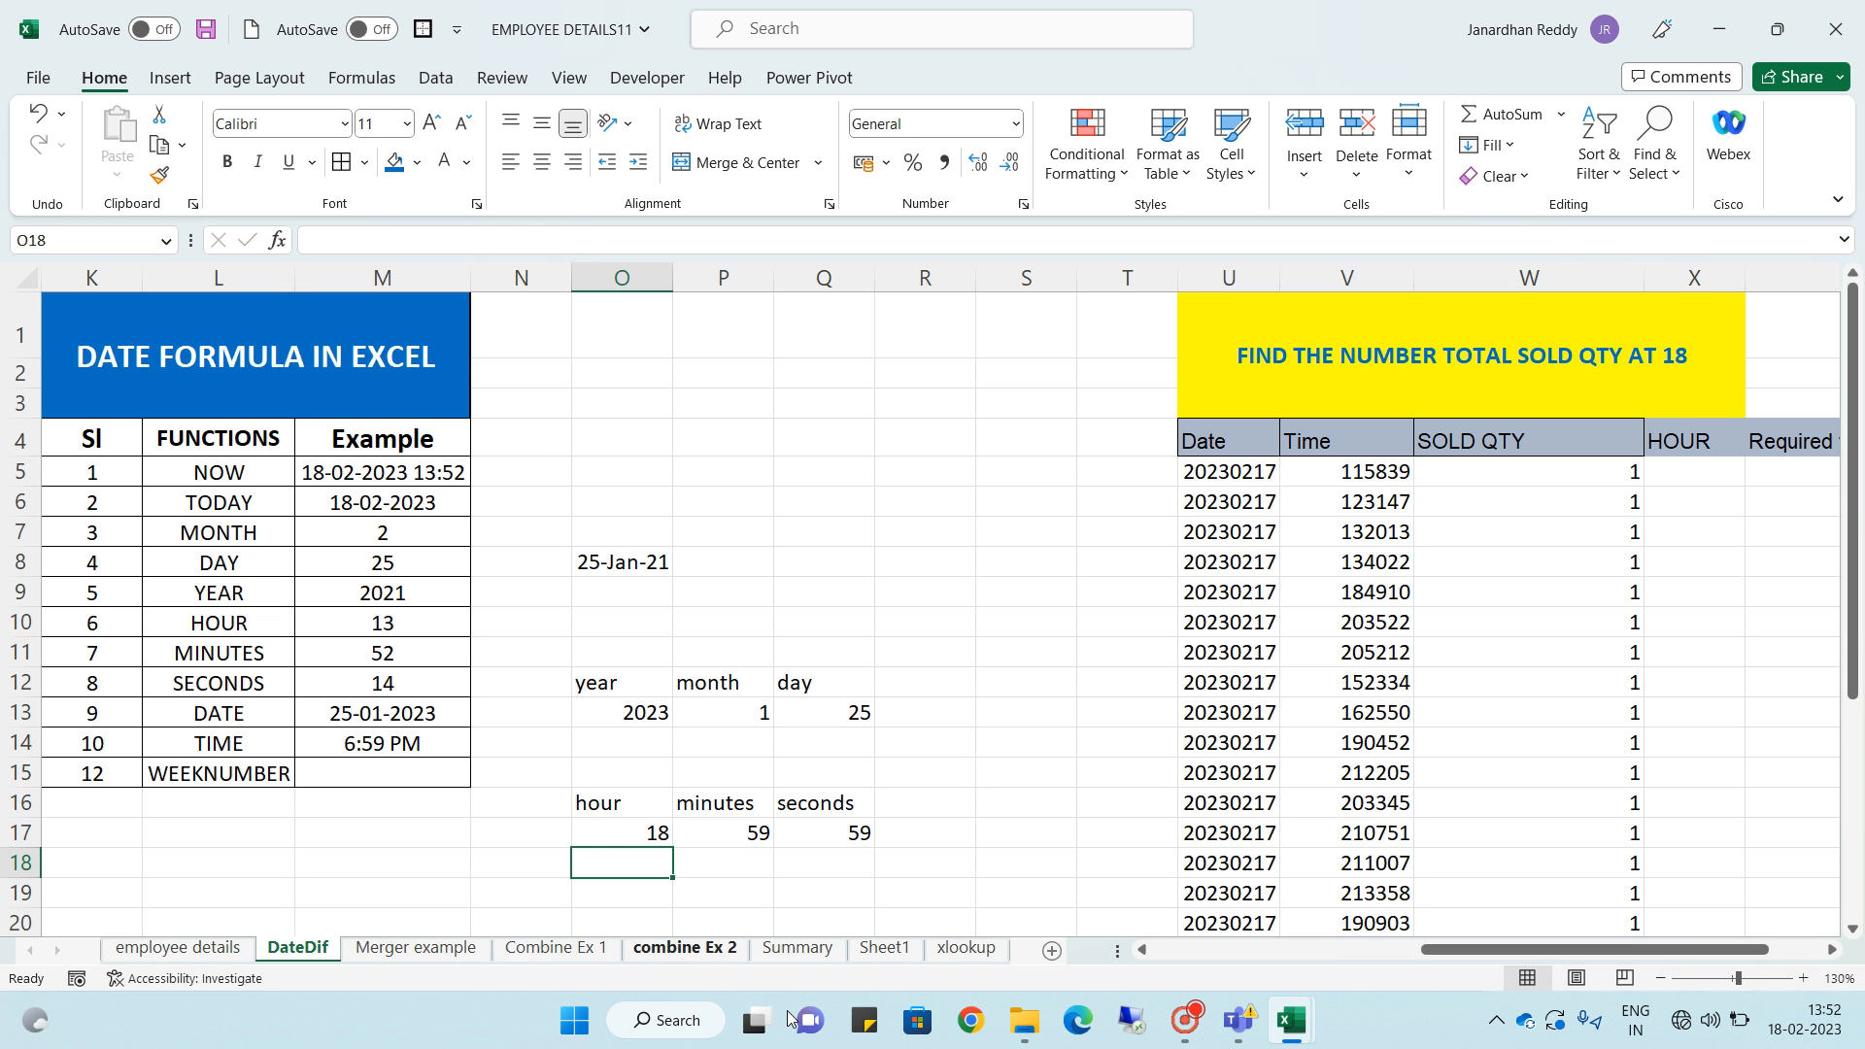
- Enter =ISOWEEKNUM(M5) in the WEEKNUMBER row's Example cell, using the NOW date
click(392, 779)
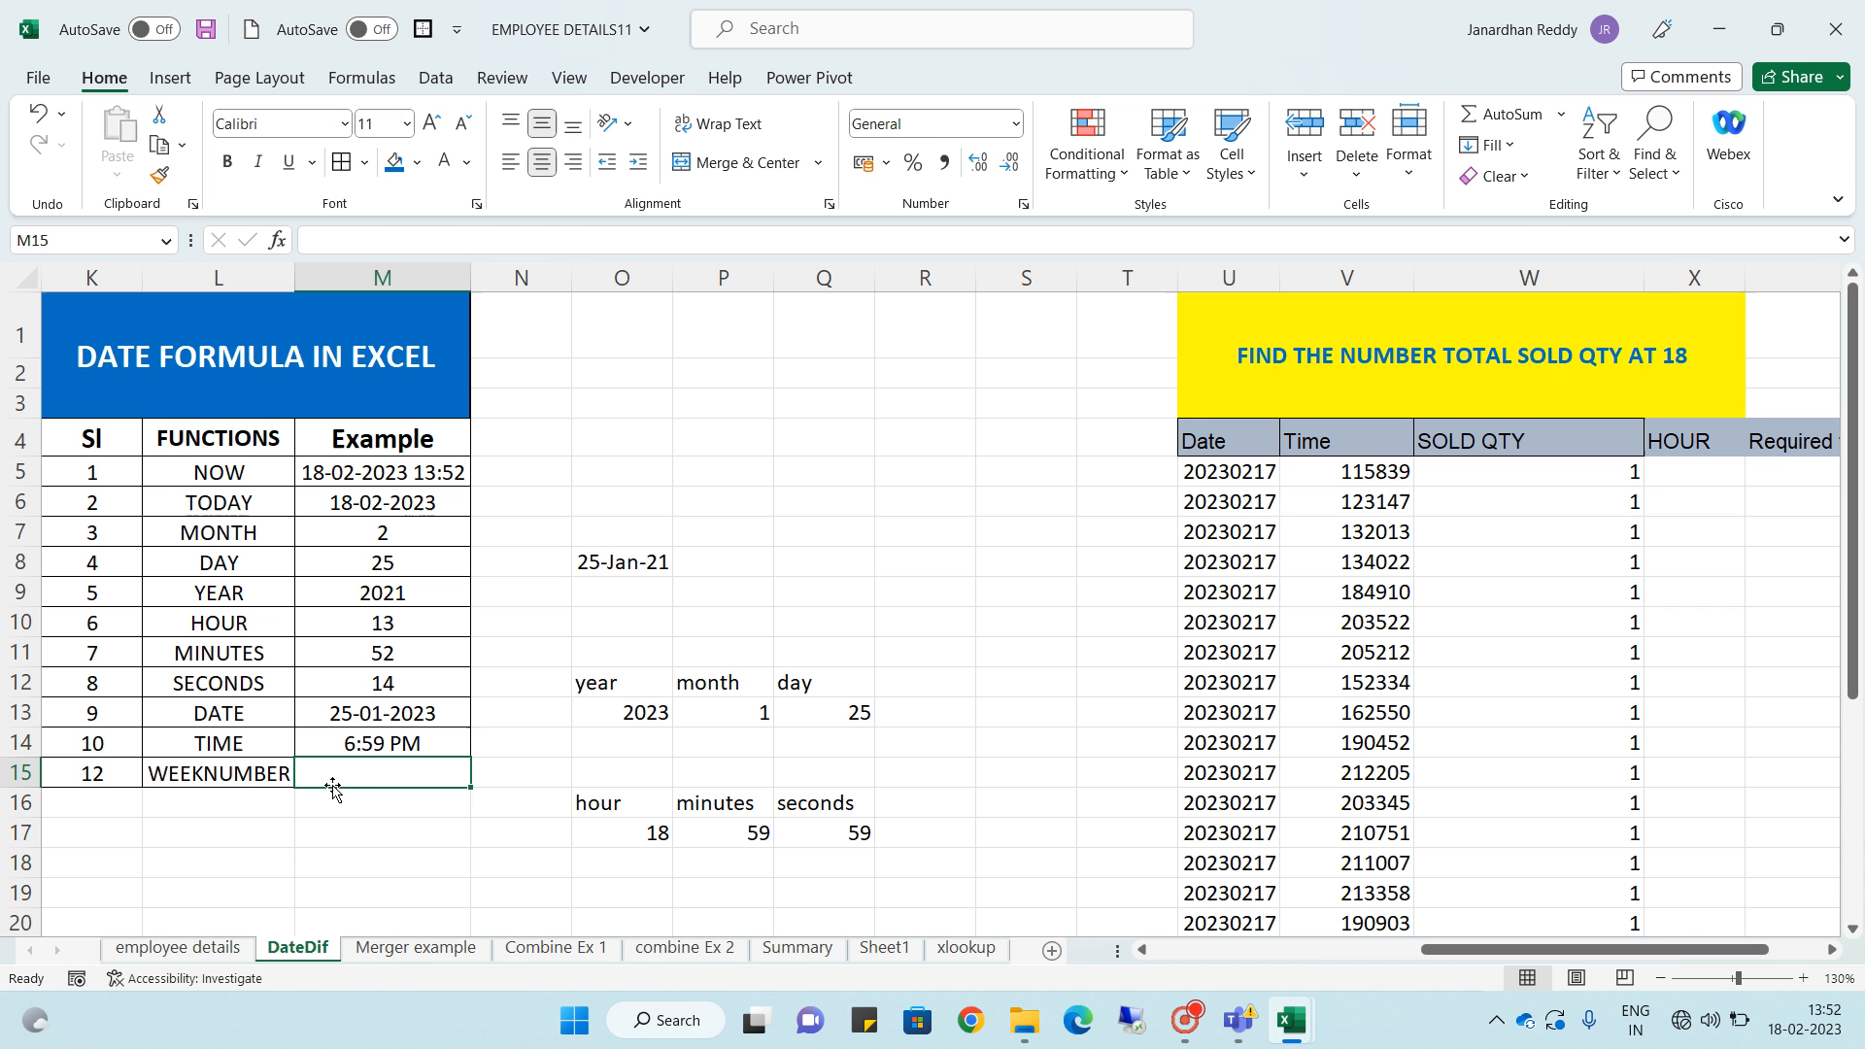
text(=e)
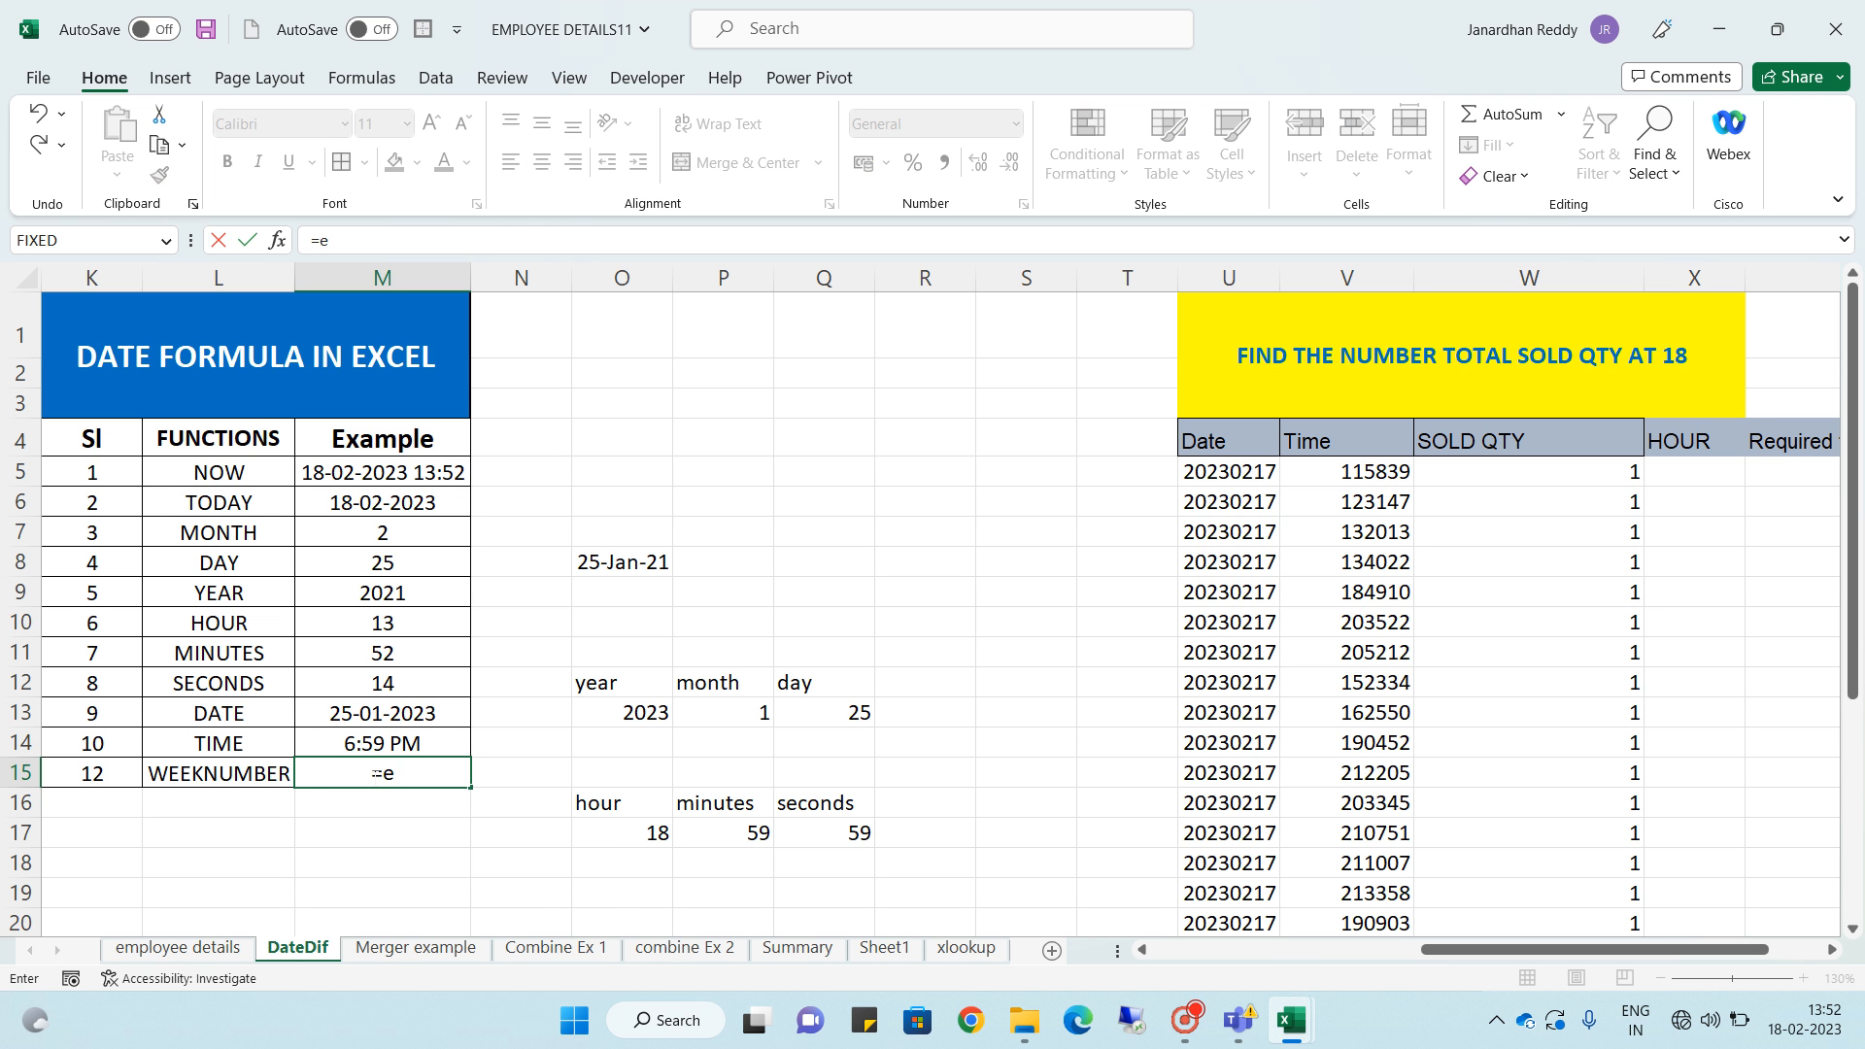
key(BackSpace)
text(wee)
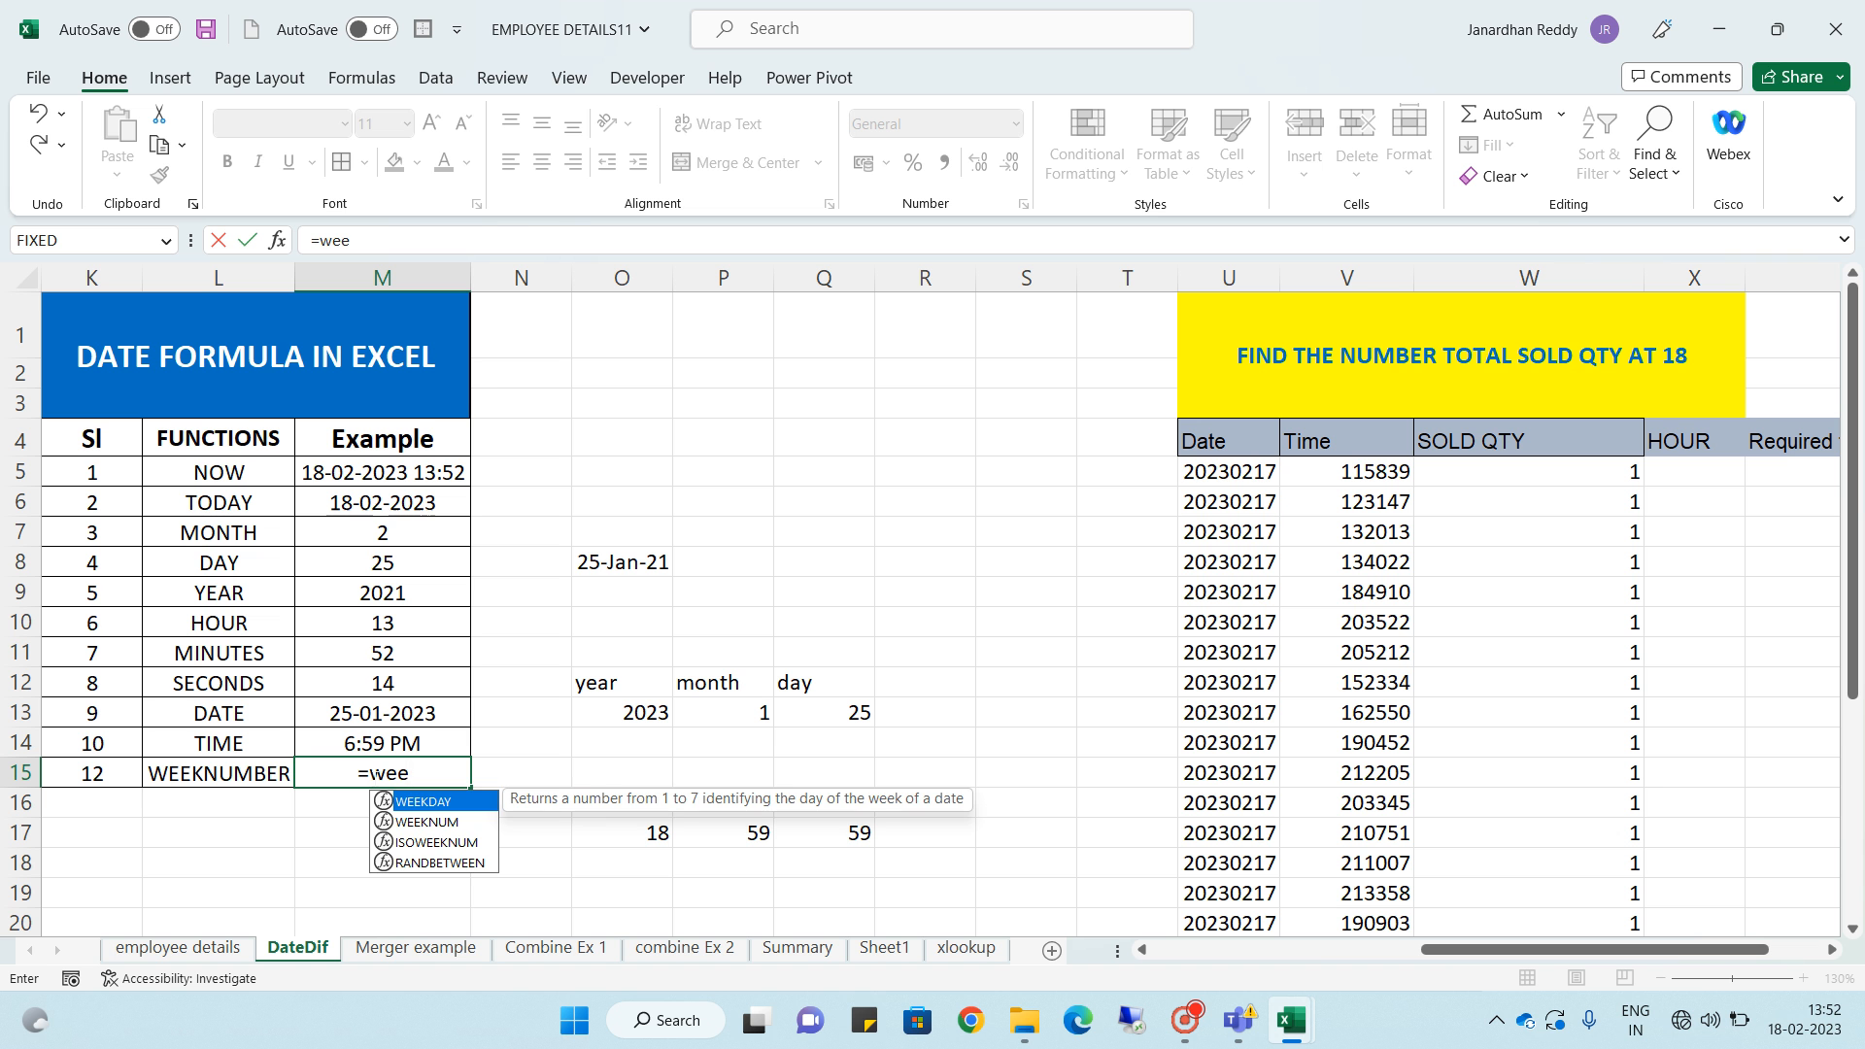
key(Down)
key(Down)
key(Tab)
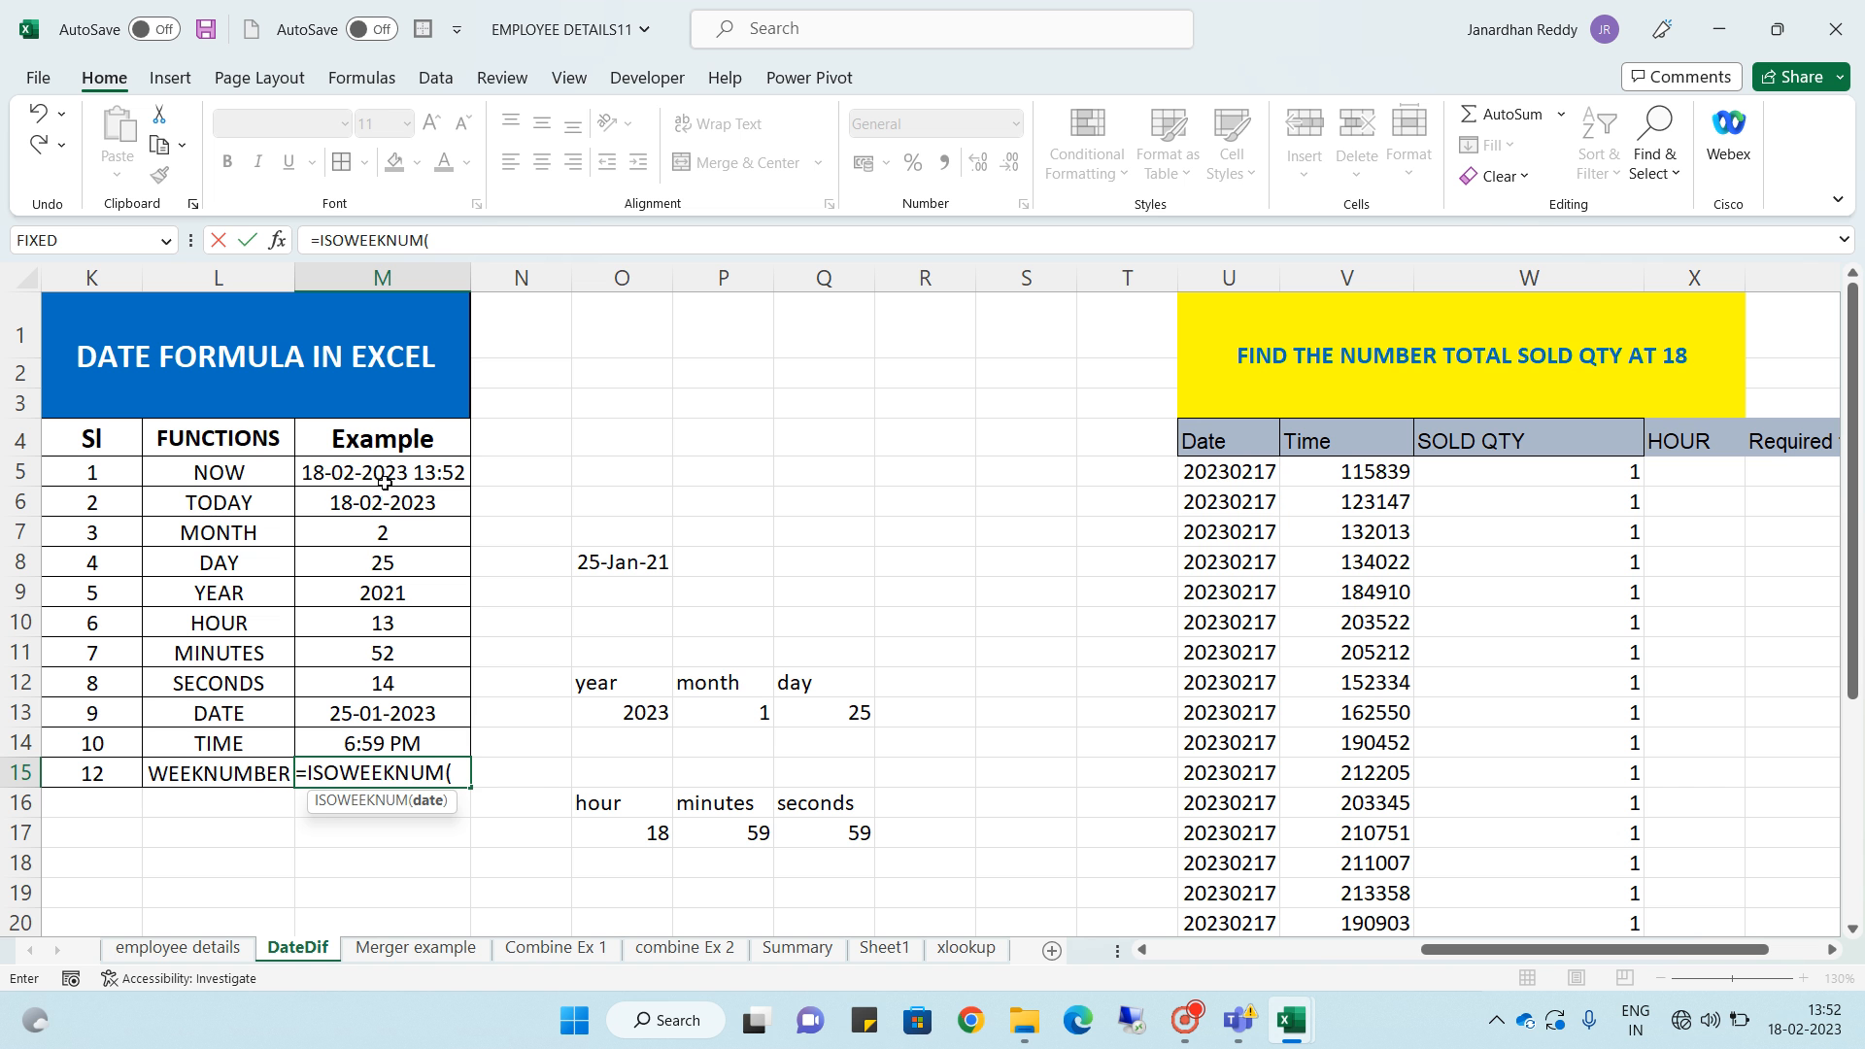
click(385, 476)
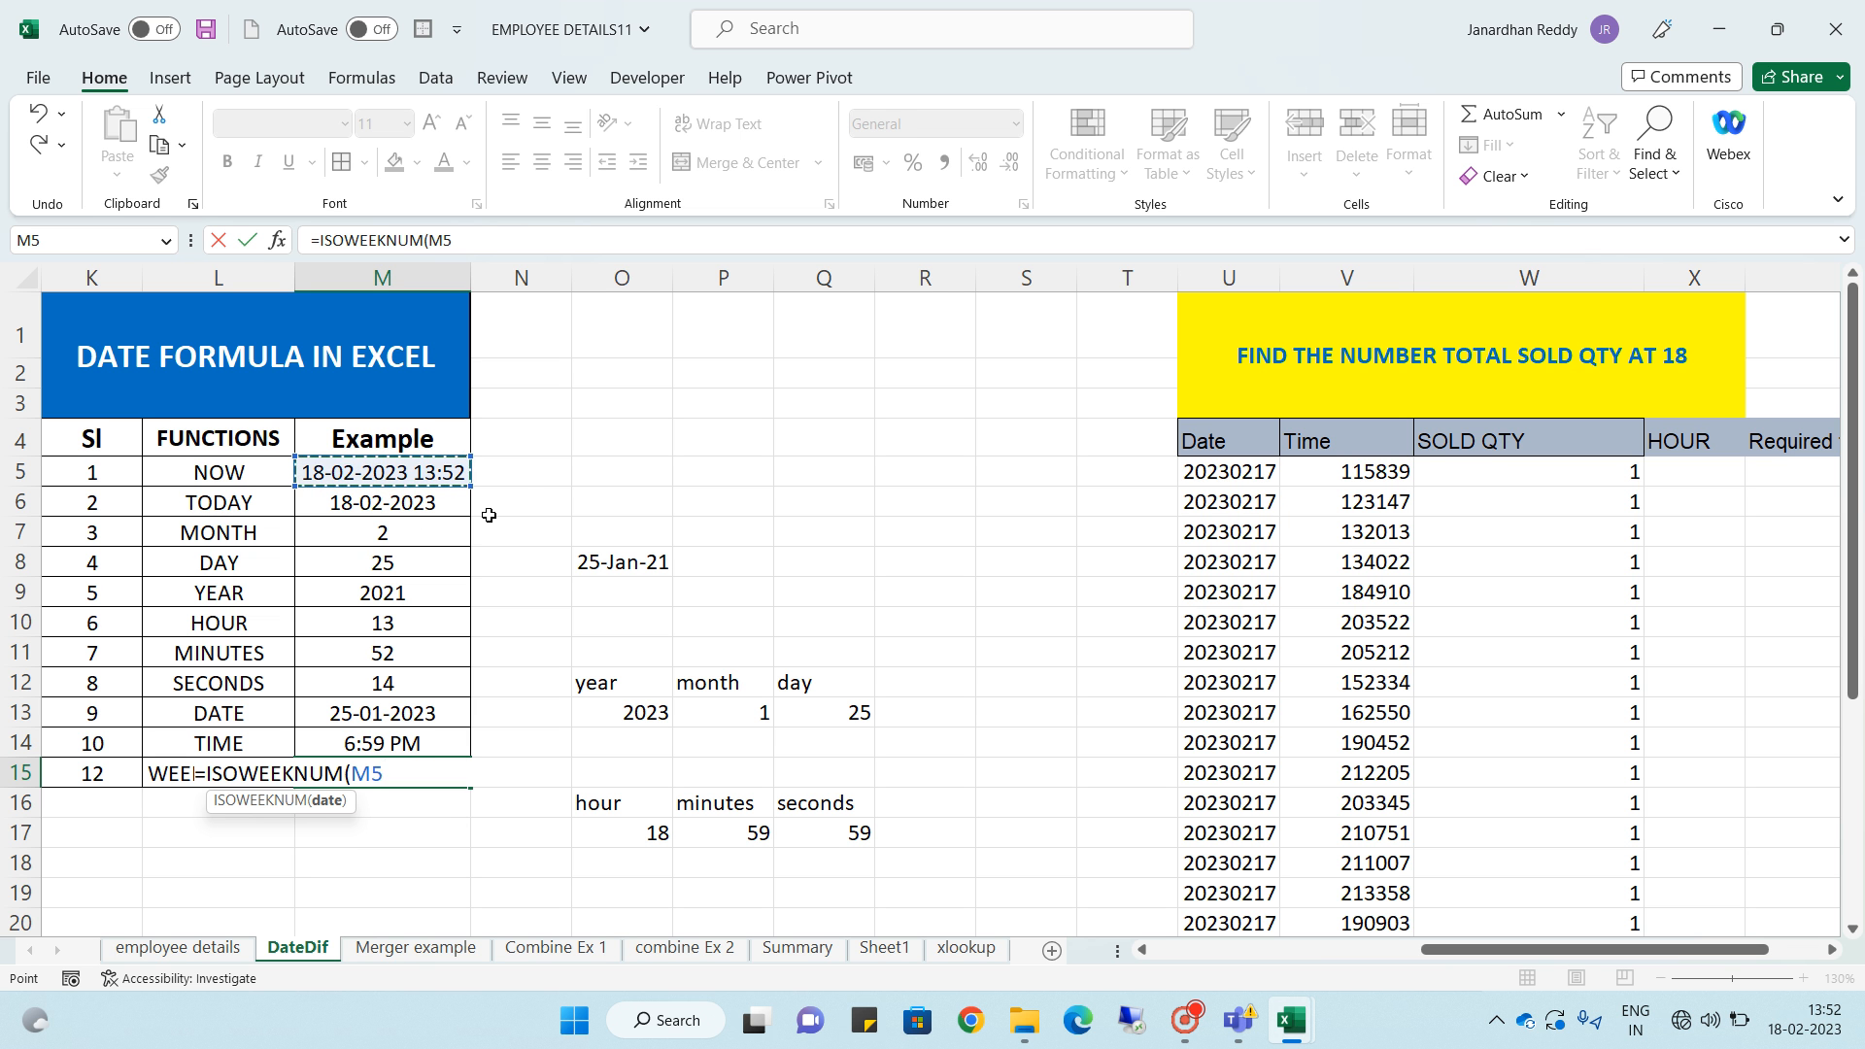
key(Return)
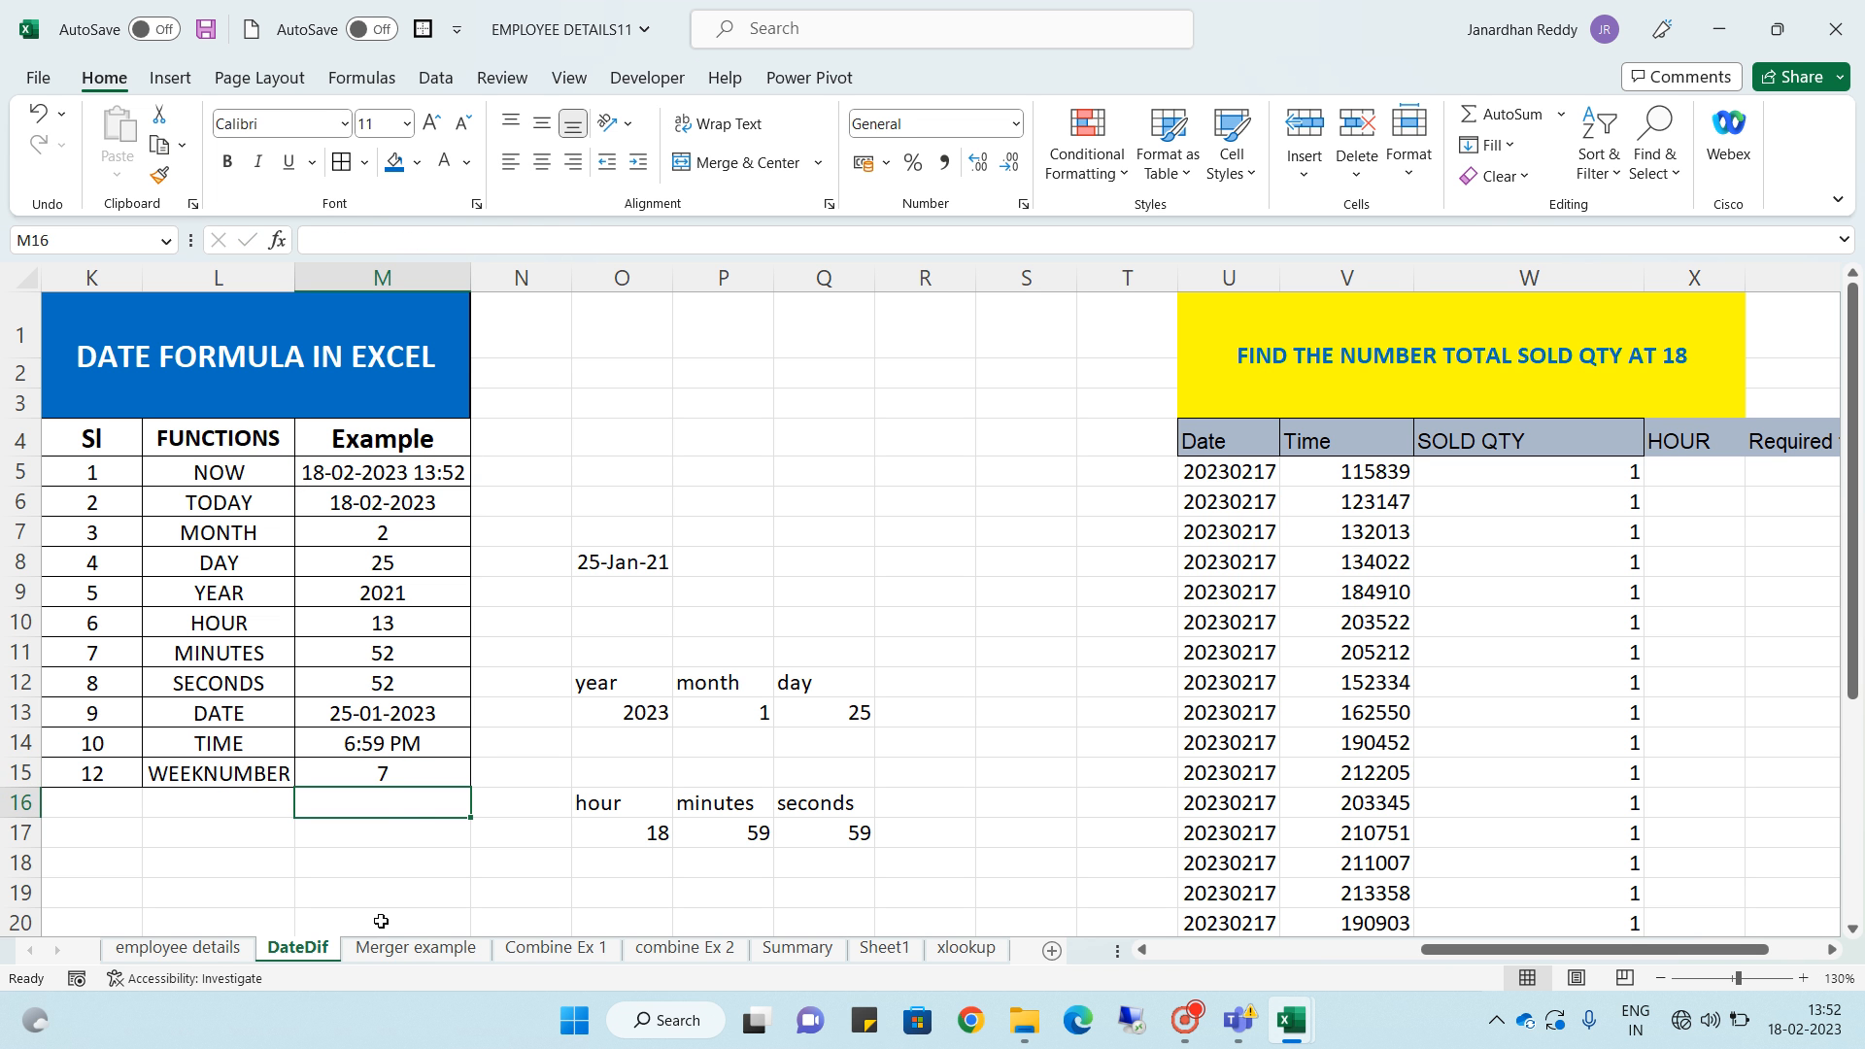
click(392, 773)
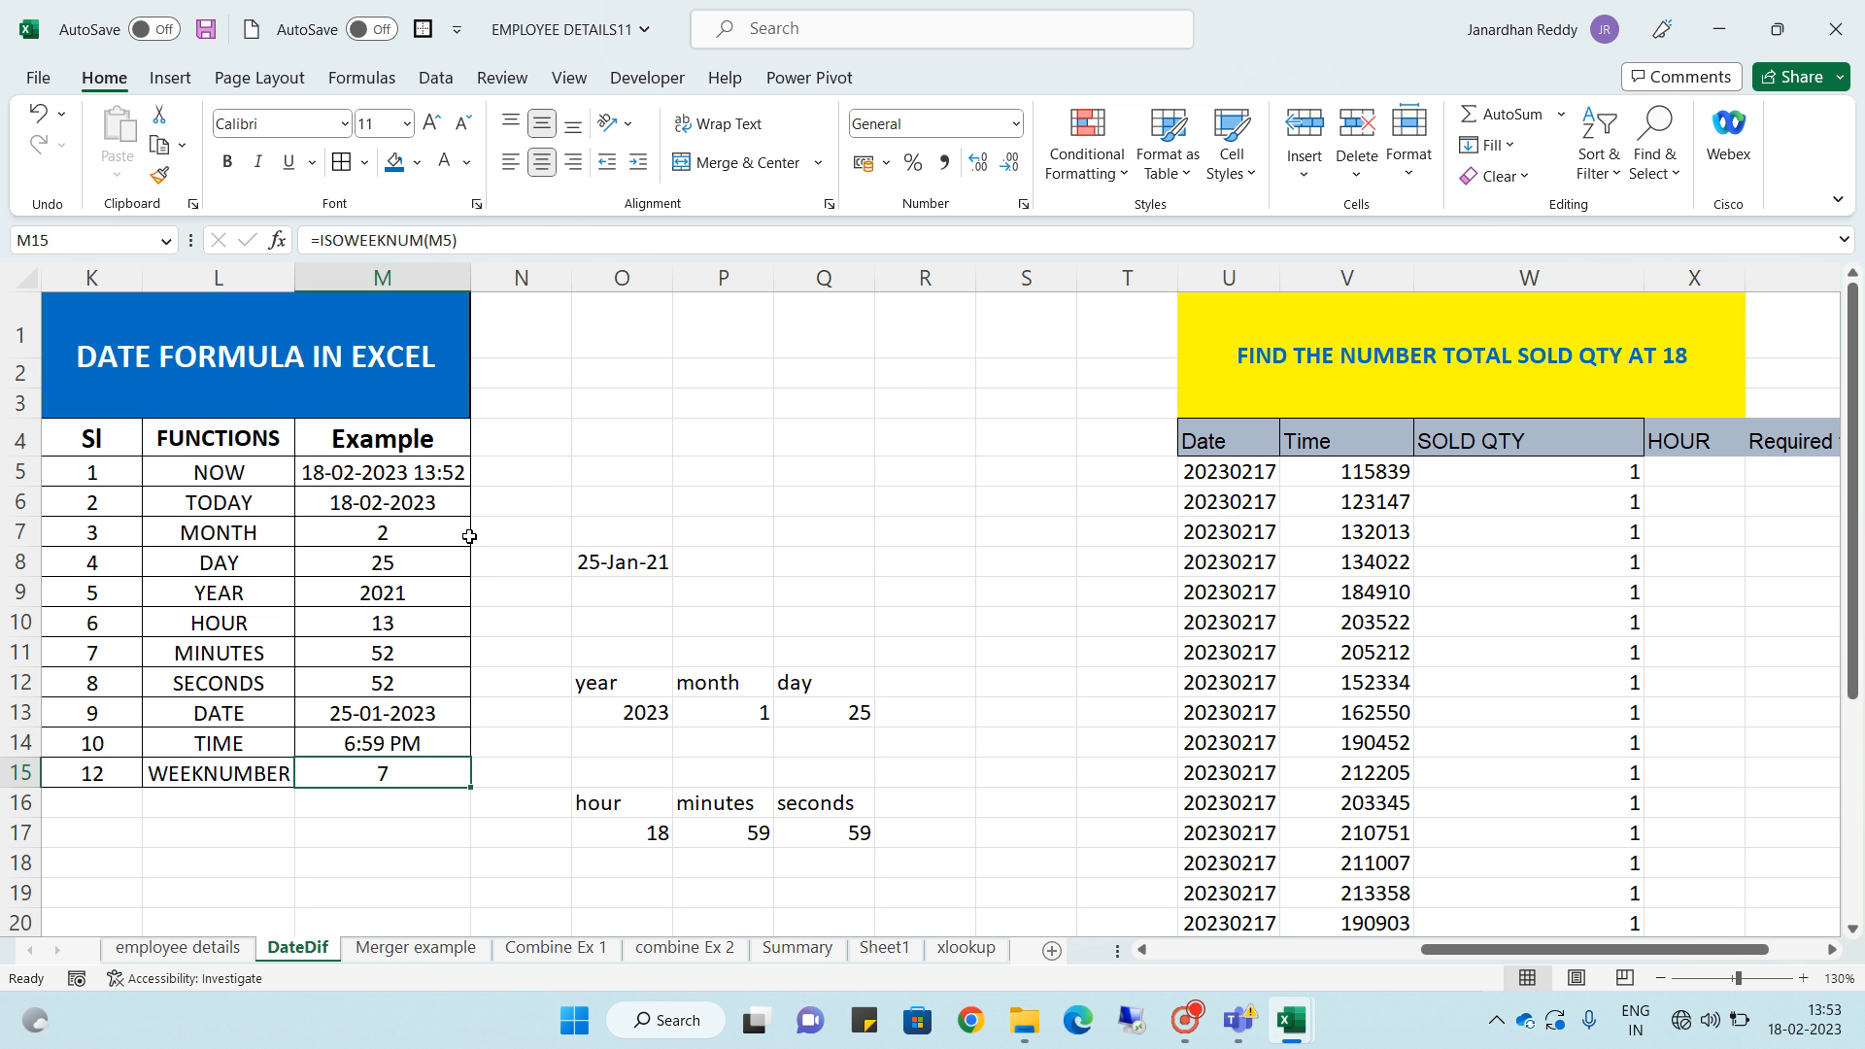
click(398, 799)
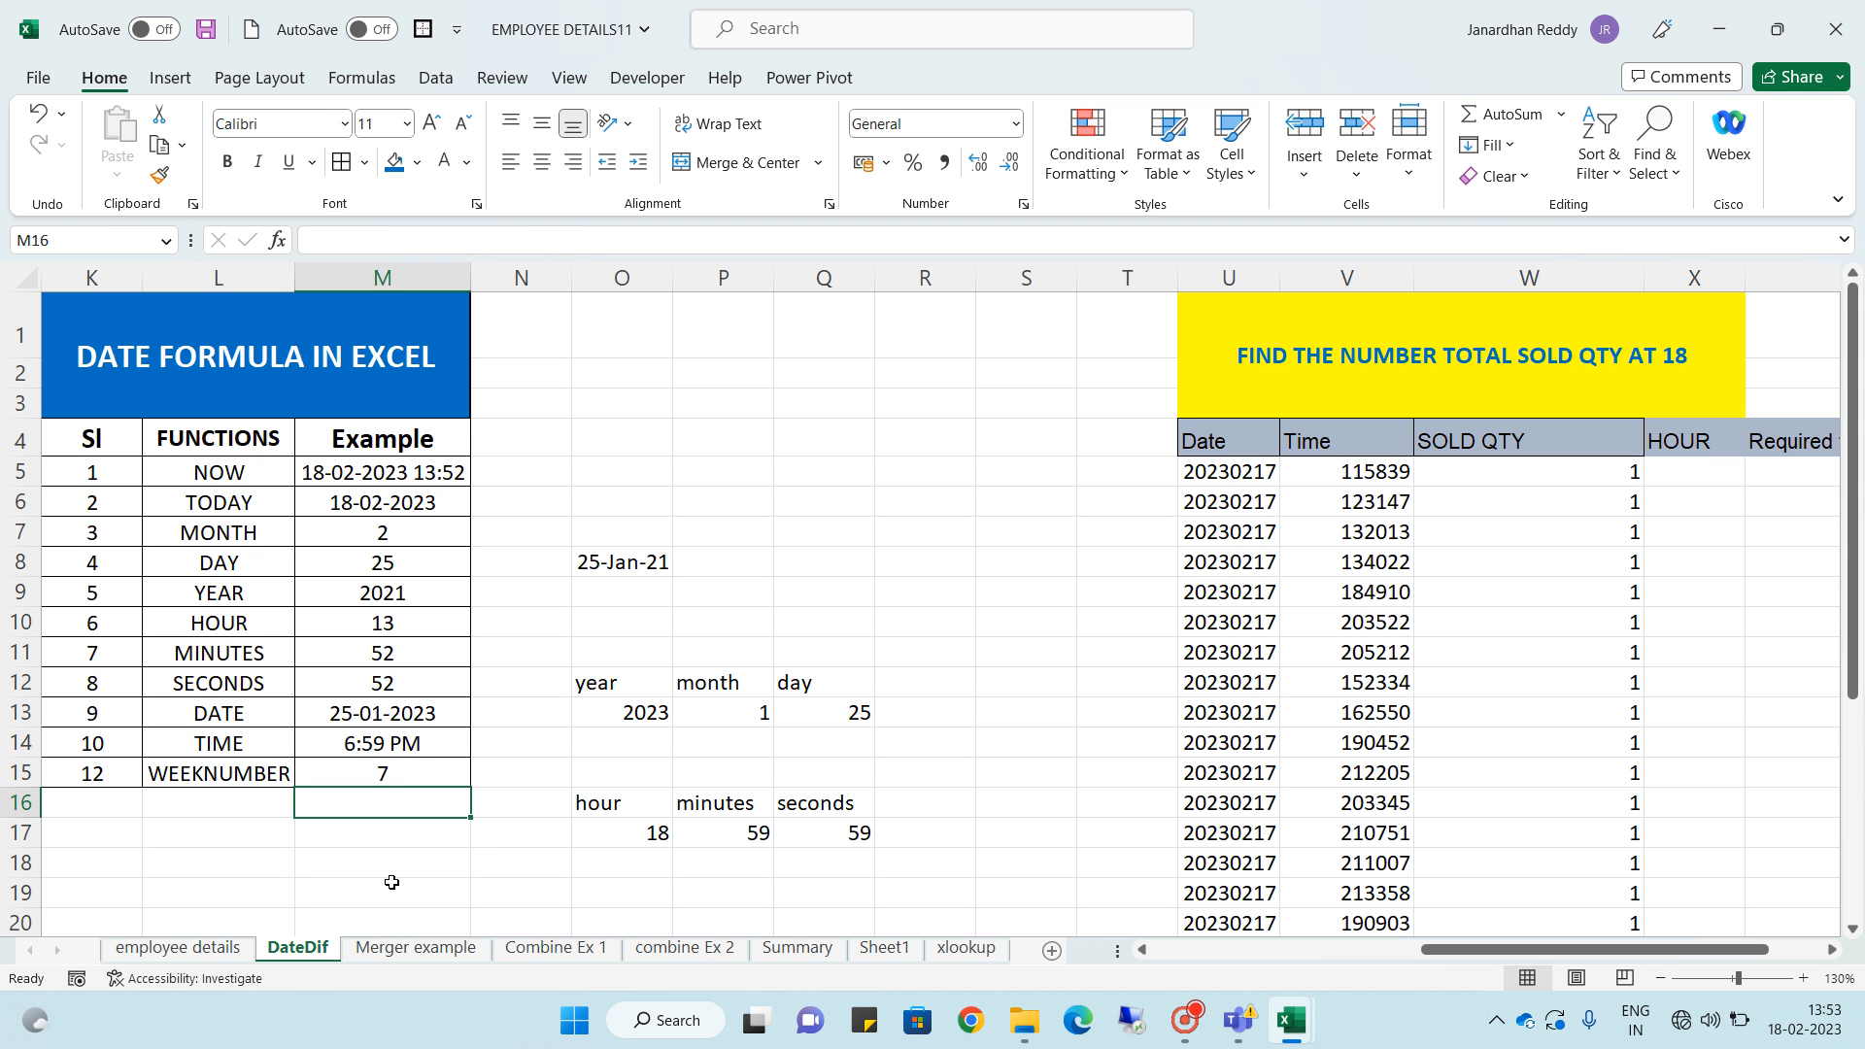
- Select X5, the first HOUR cell of the sold quantity table
click(824, 551)
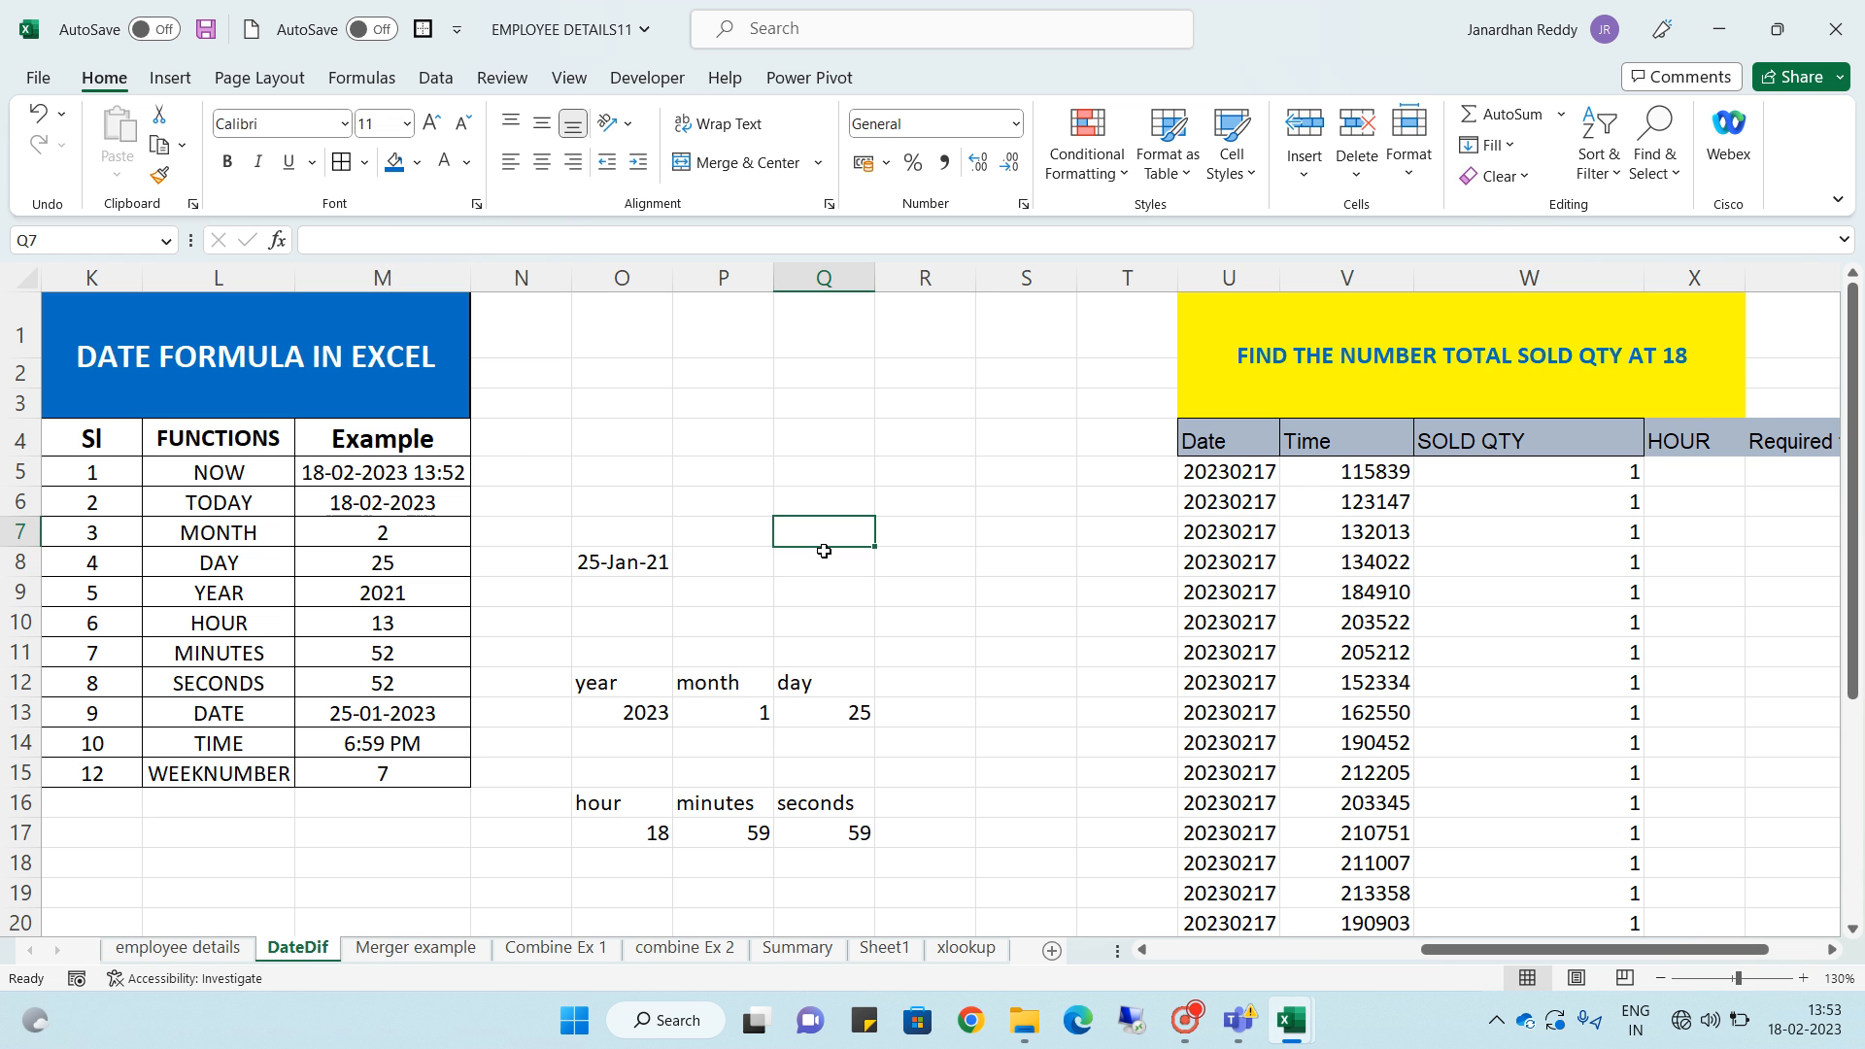
key(Up)
key(Up)
key(Right)
key(Right)
key(Right)
key(Right)
key(Right)
key(Right)
key(Right)
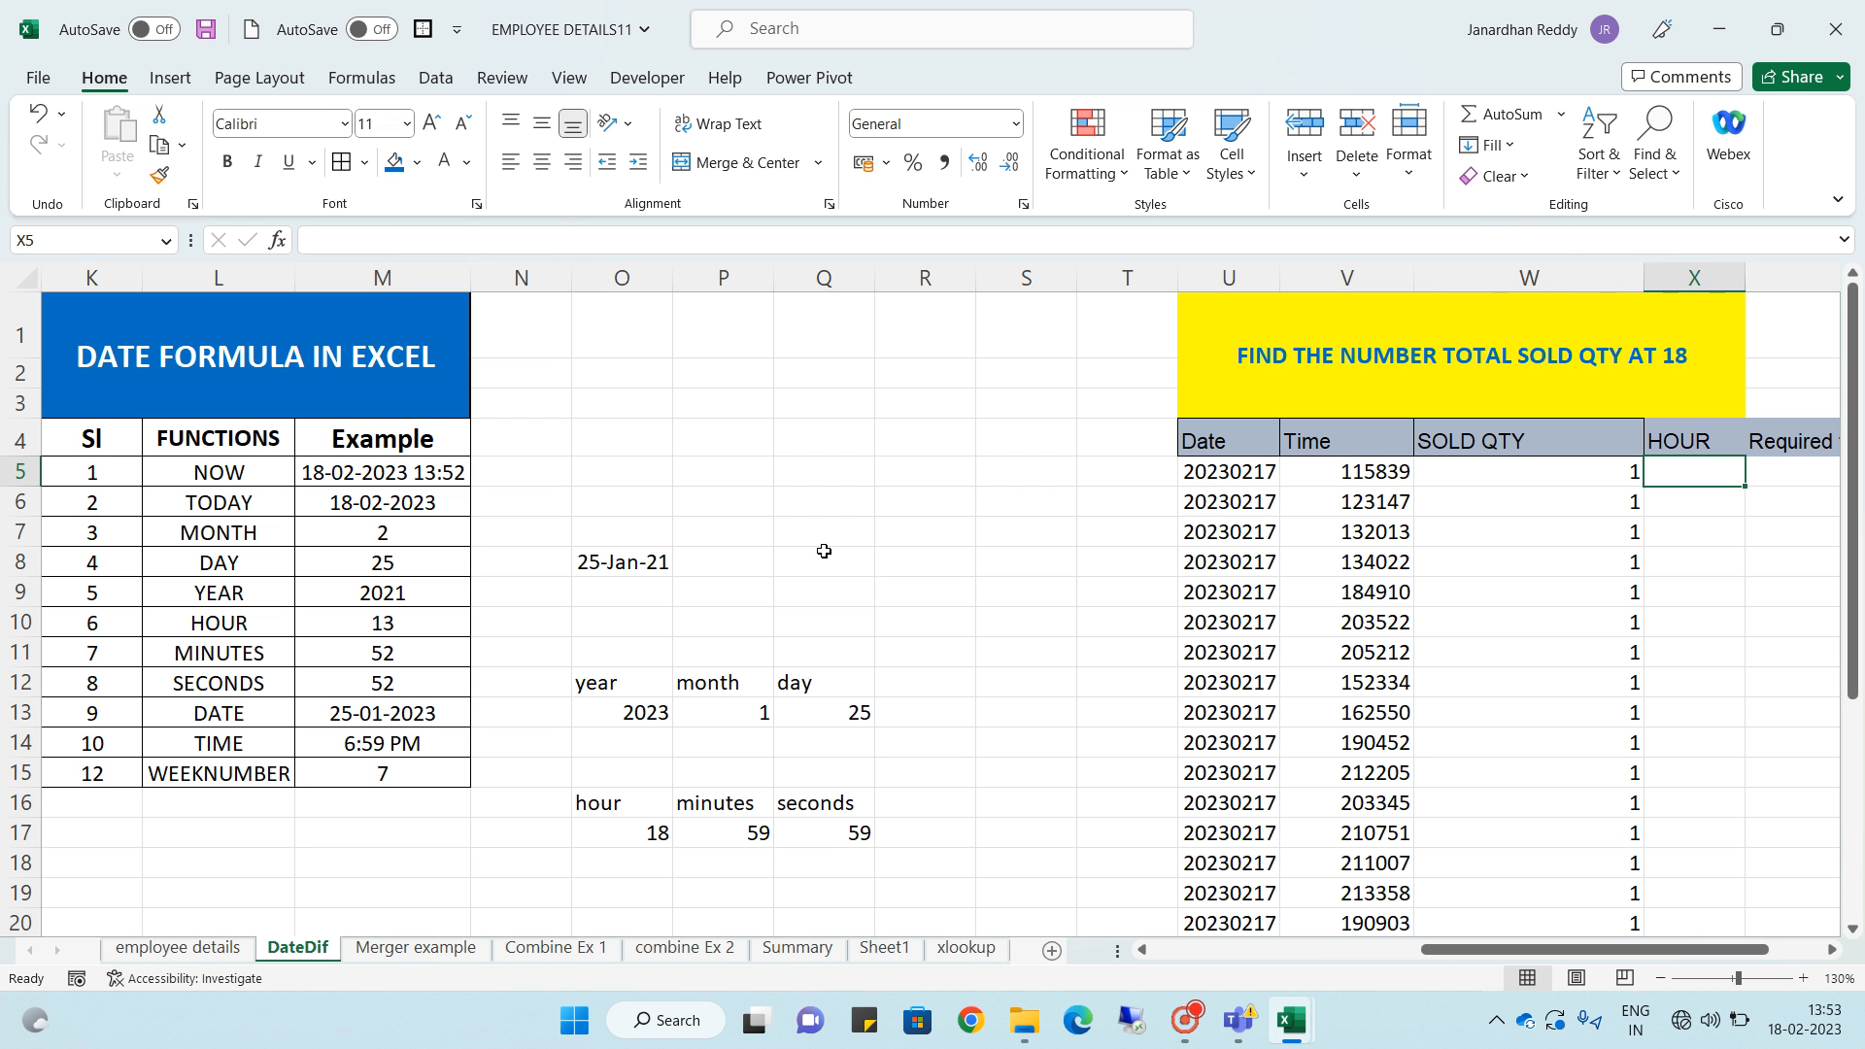